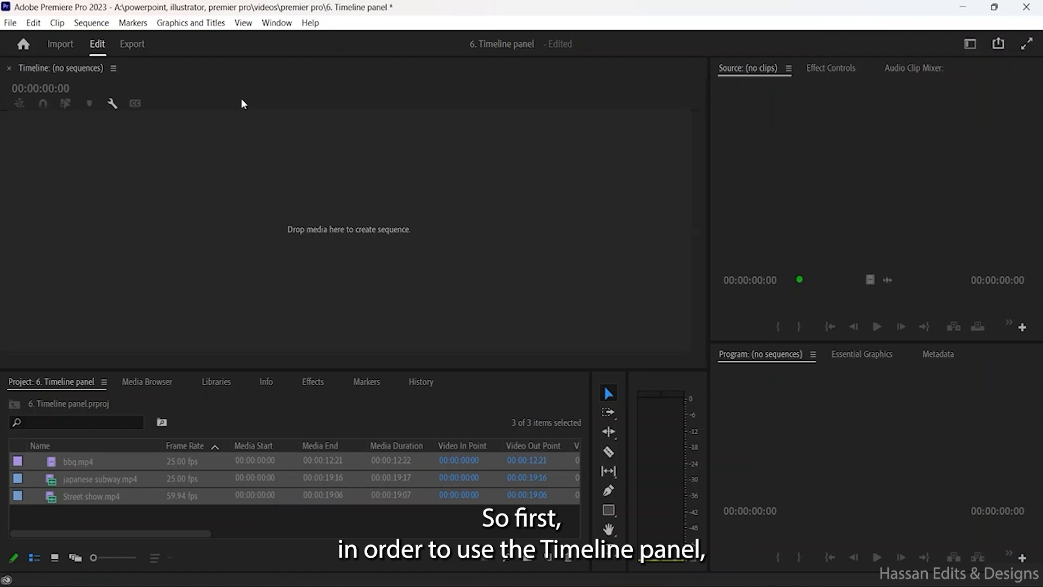
Step: Open bbq.mp4 in the Source monitor and create a new sequence from it in the empty timeline
double_click(155, 461)
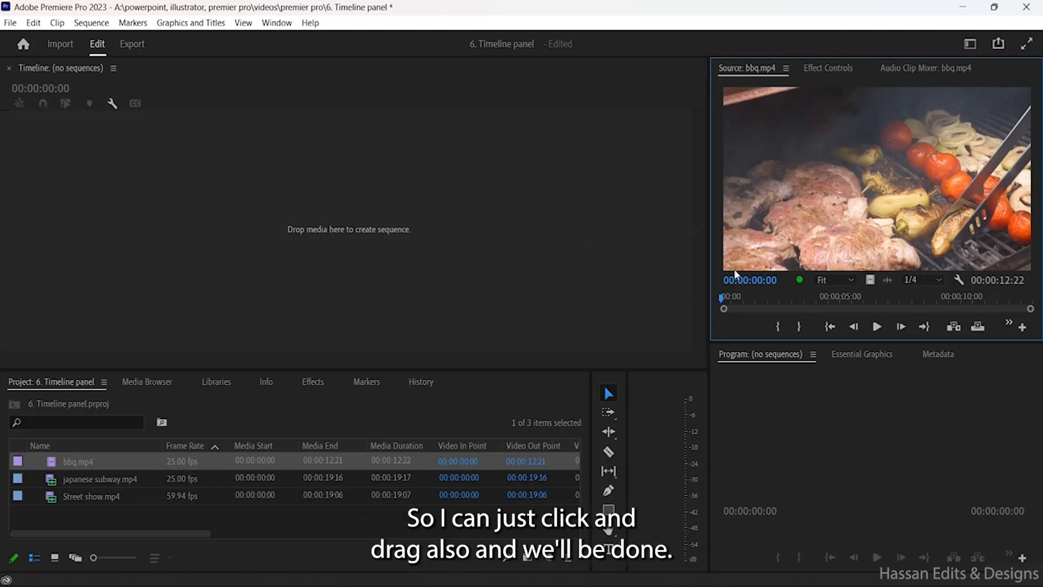
drag(734, 269, 347, 230)
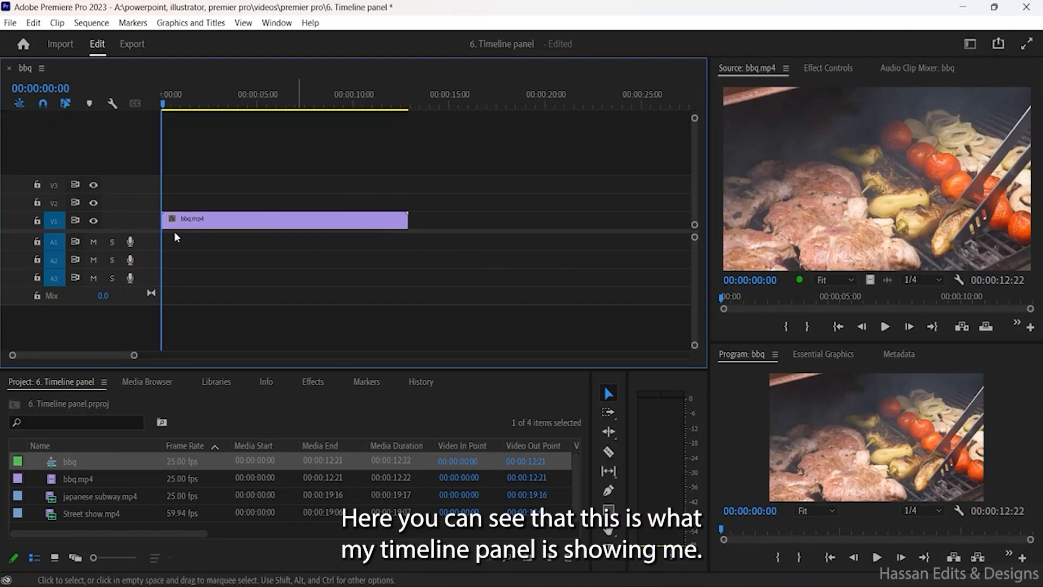
Step: Play the bbq.mp4 clip through the sequence and return the playhead to the start
click(207, 222)
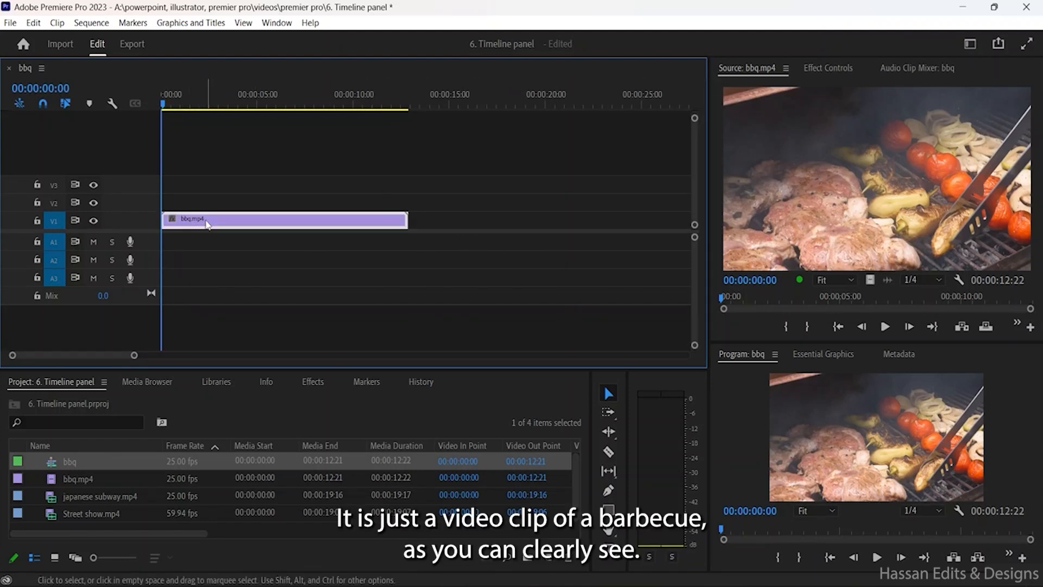
key(space)
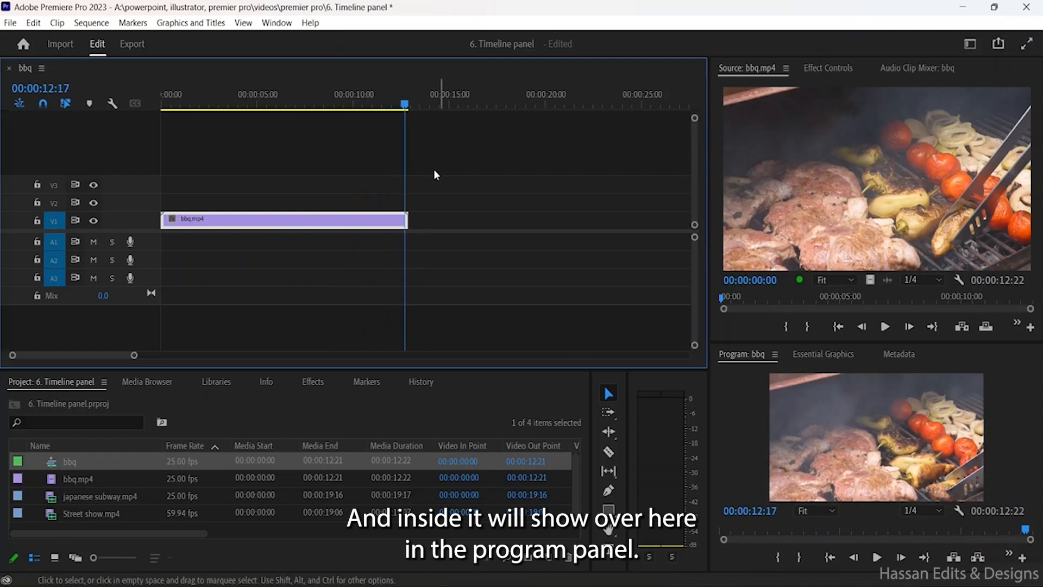
drag(404, 111, 162, 106)
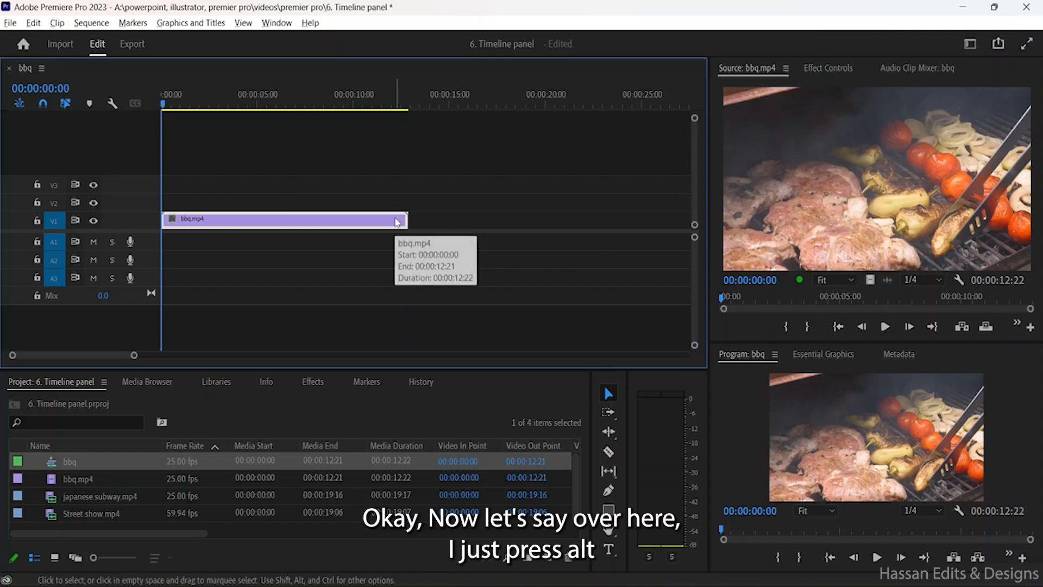
Step: Duplicate the bbq.mp4 clip onto tracks V2 and V3, arranging the three clips end to end in a staircase
drag(397, 221, 637, 208)
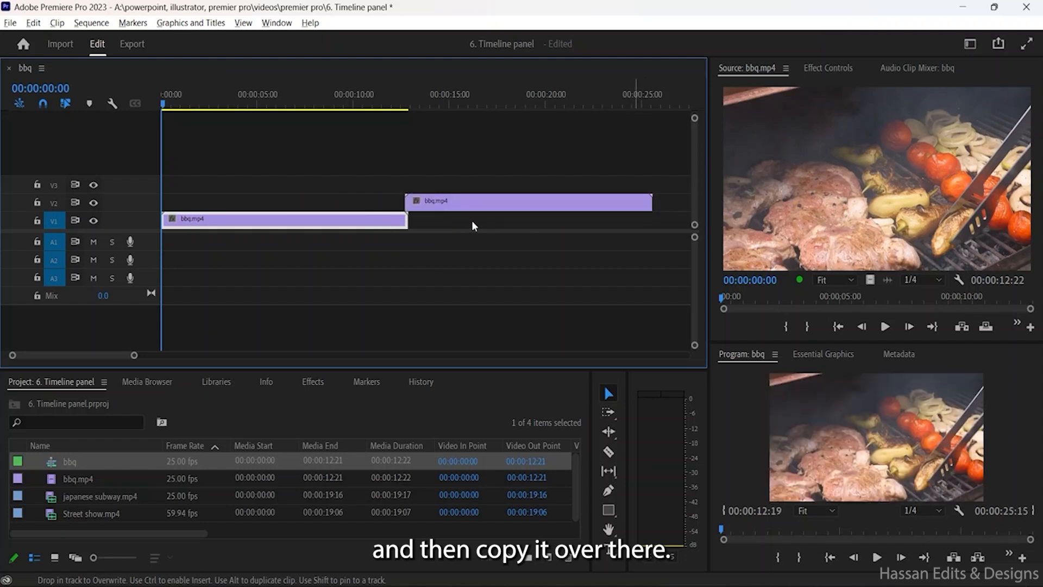
drag(374, 220, 696, 186)
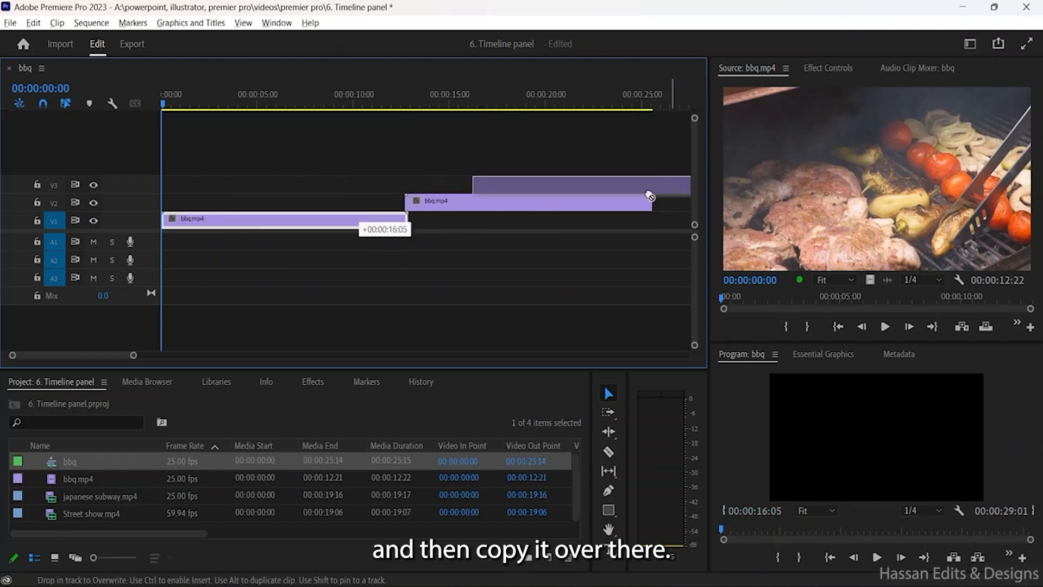
scroll(478, 243, down, 8)
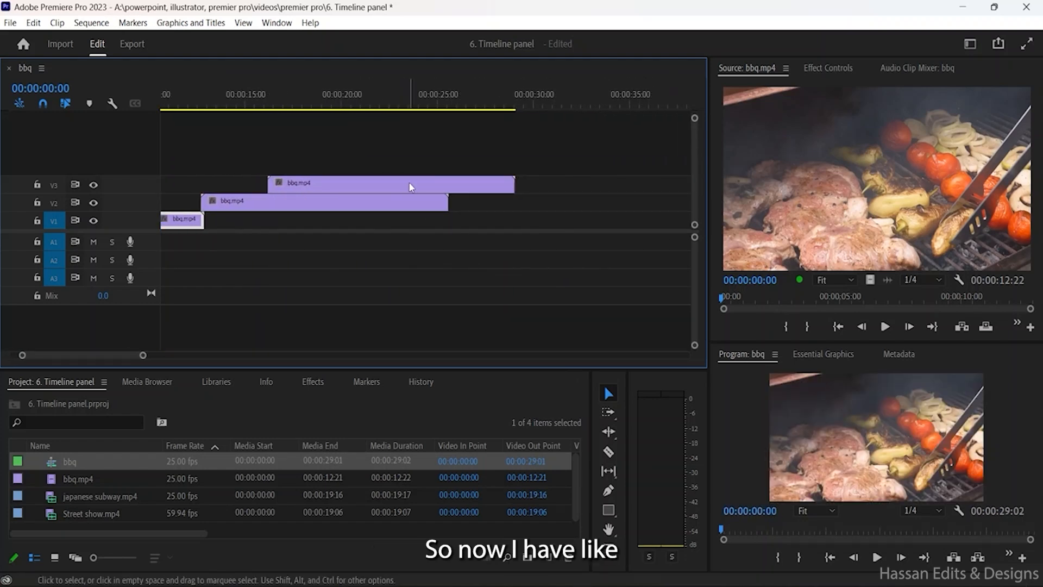
drag(410, 186, 581, 185)
drag(349, 209, 362, 210)
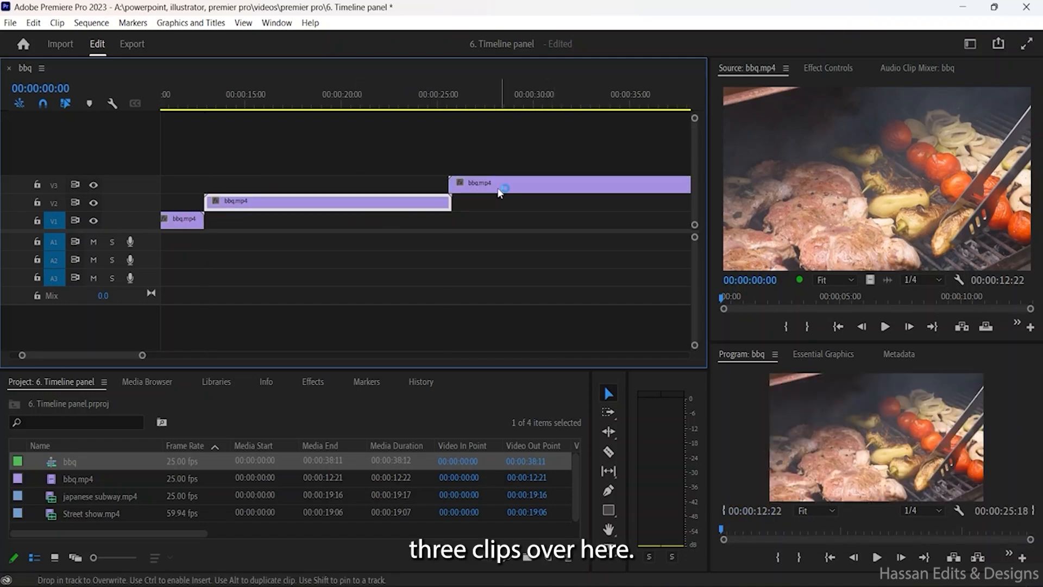
drag(500, 193, 502, 193)
scroll(425, 220, up, 8)
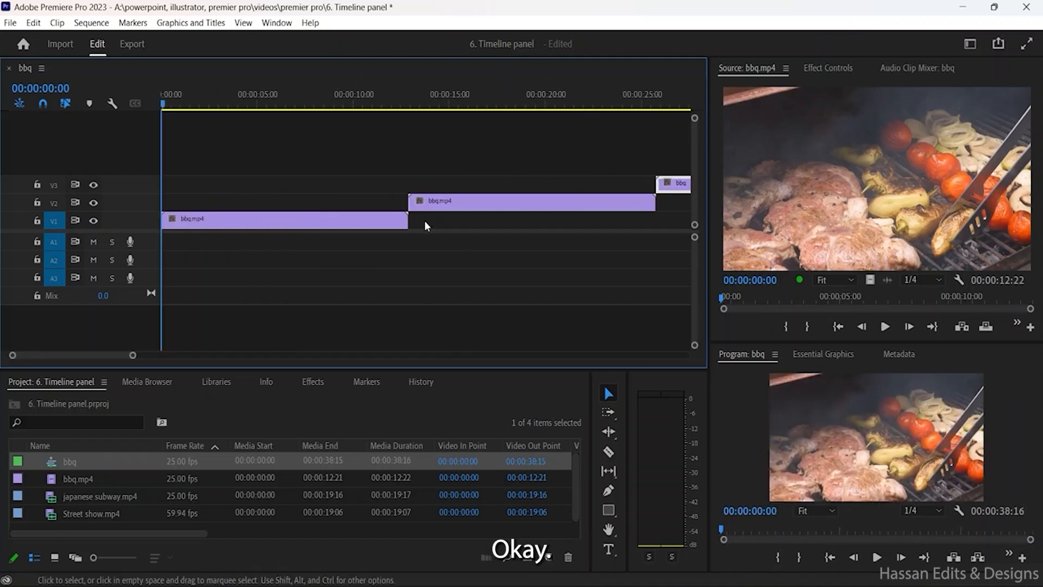
Step: Play the sequence across the first two clips with all three in view, and return the playhead to the start
key(space)
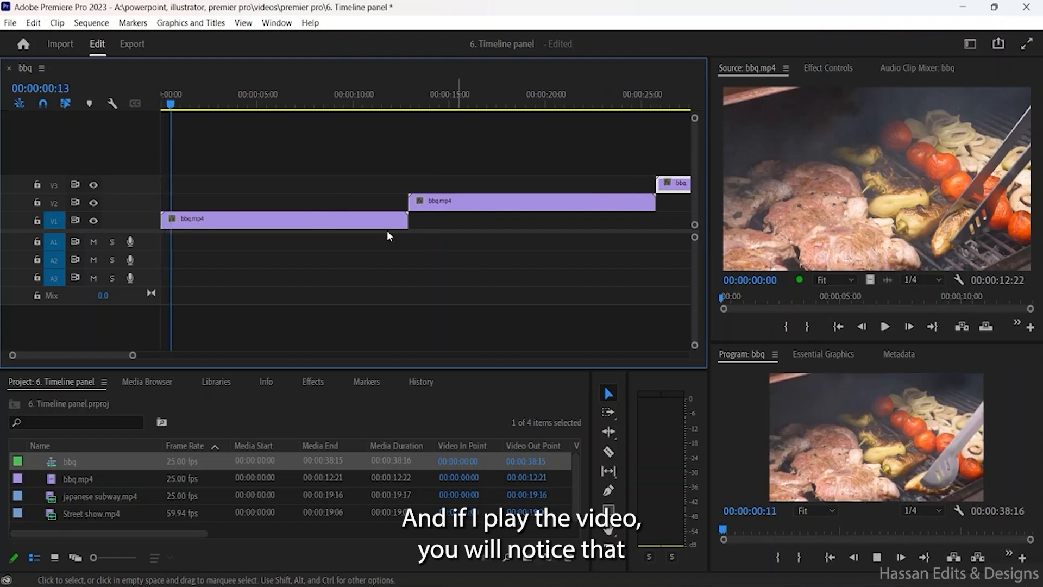
drag(132, 356, 187, 355)
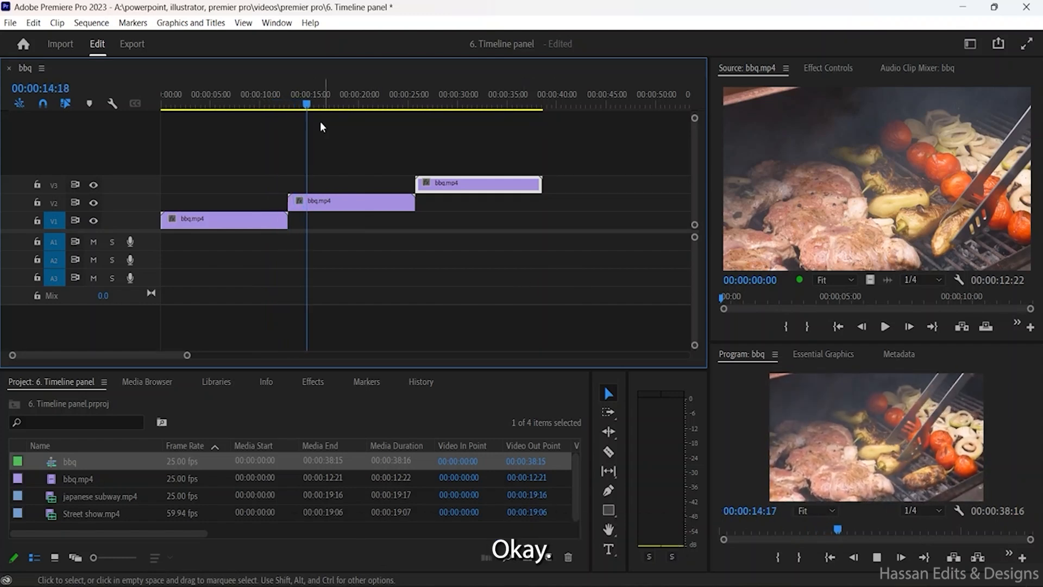
key(Home)
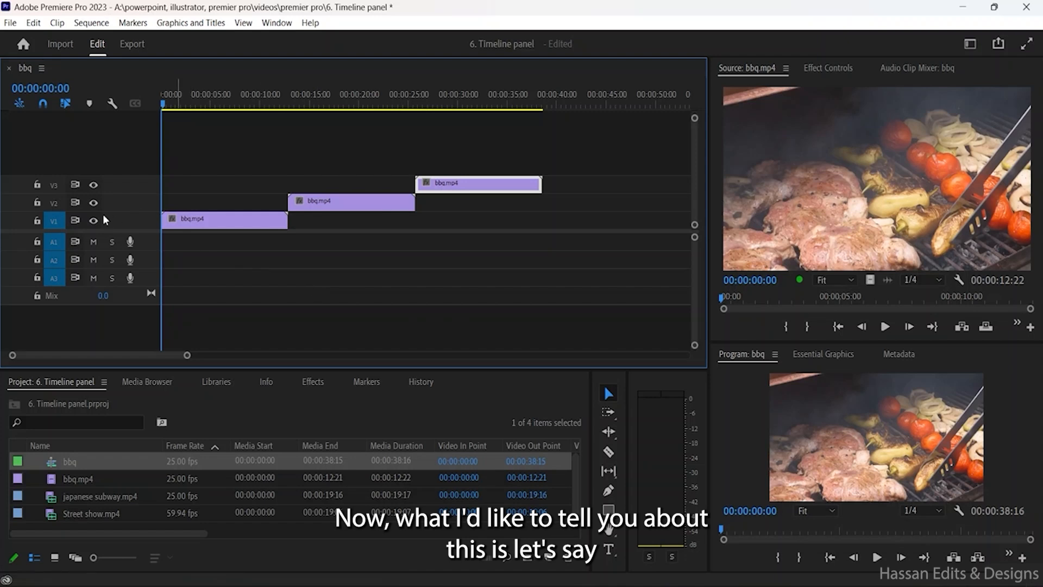
Step: Delete the middle bbq.mp4 clip from track V2
click(348, 211)
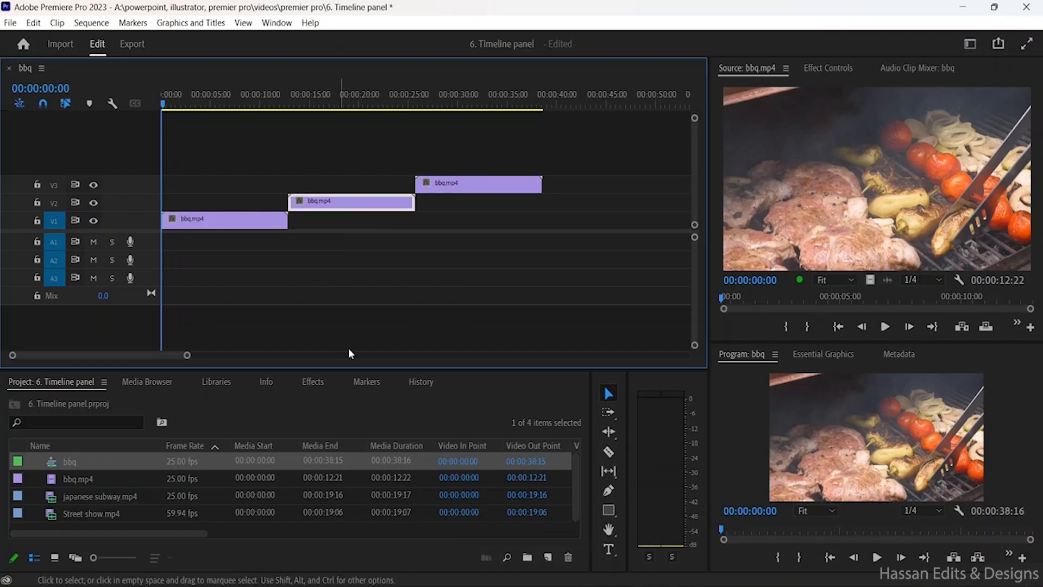
key(Delete)
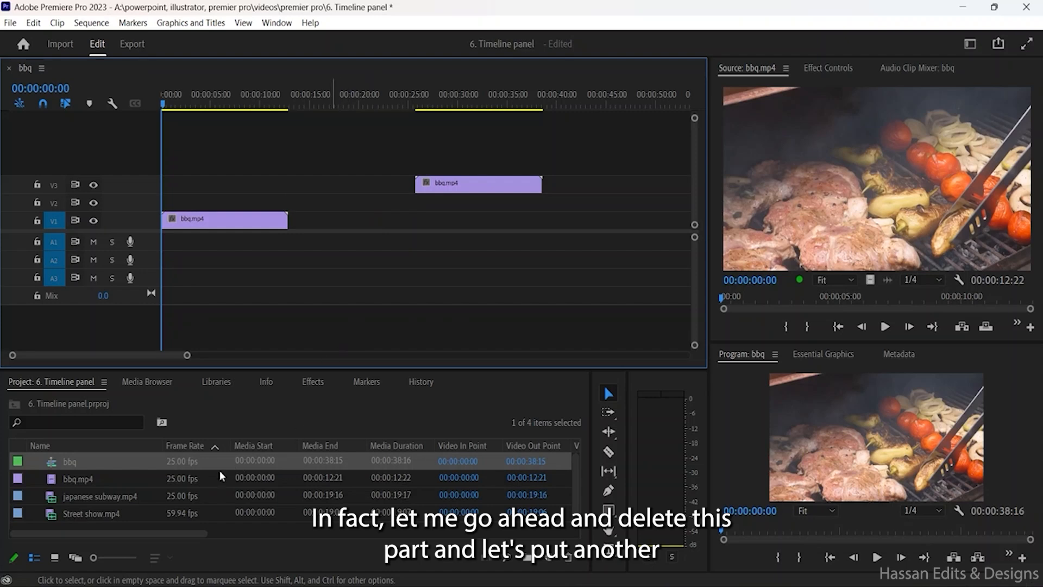
Step: Open japanese subway.mp4 in the Source monitor and mark its out point at 00:00:07:01
click(218, 502)
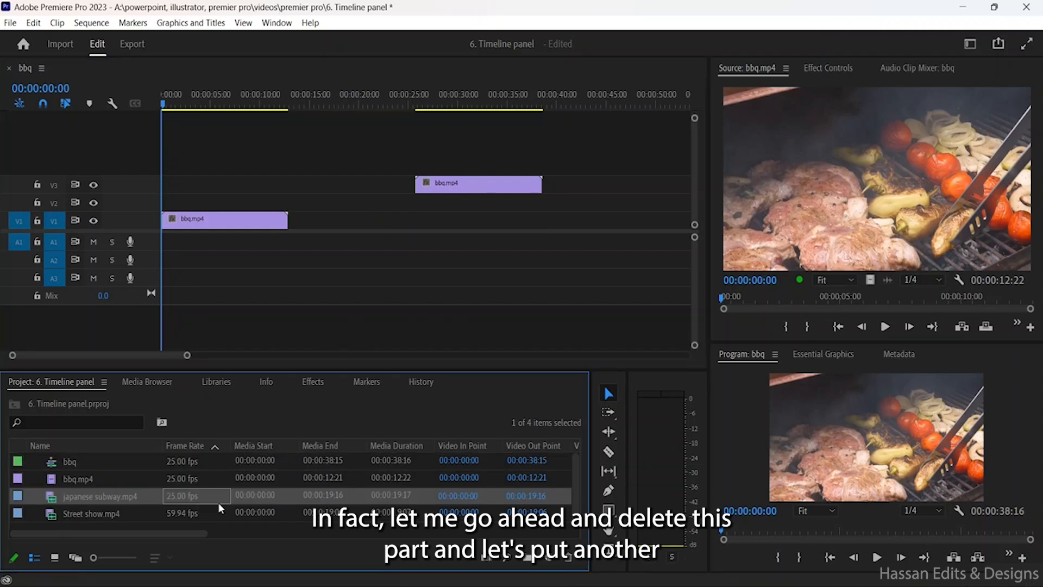
double_click(146, 494)
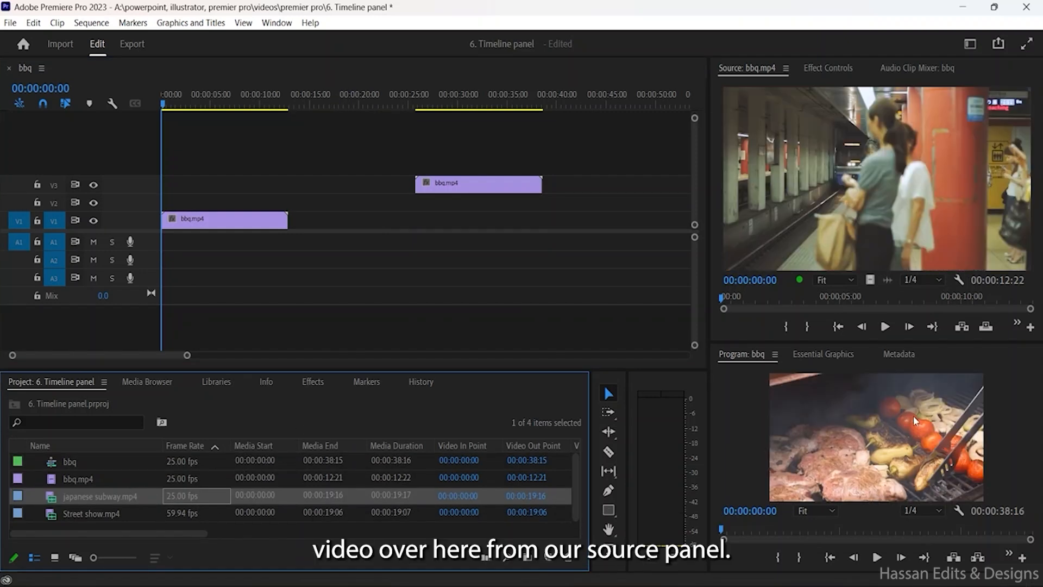
drag(768, 298, 822, 302)
click(808, 326)
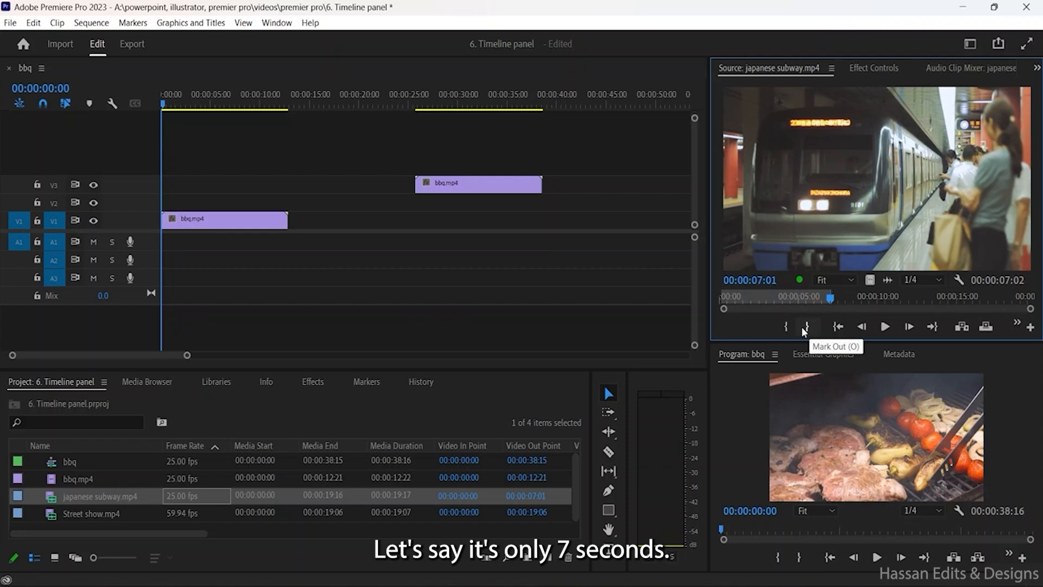
click(723, 296)
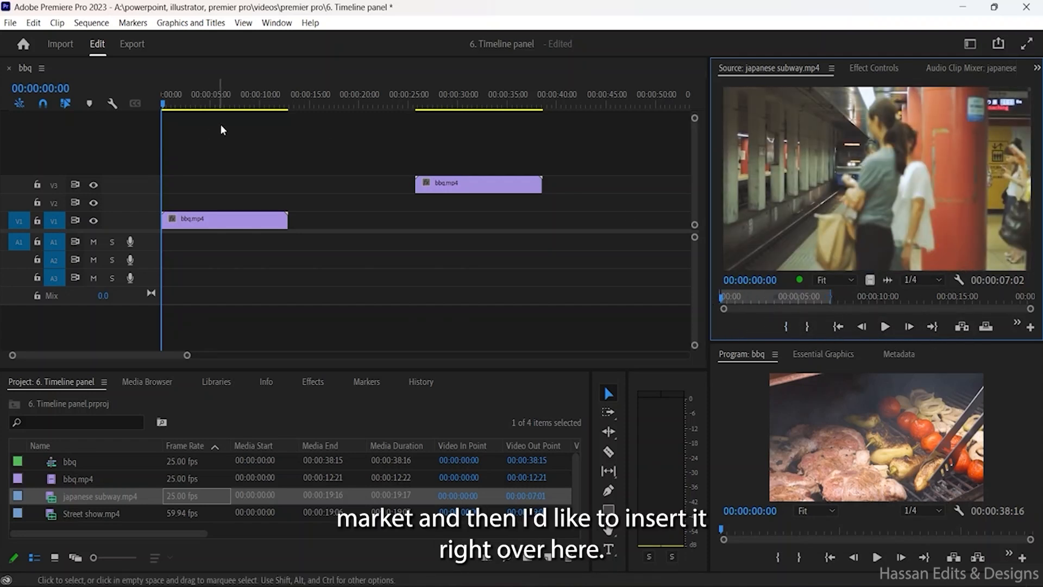
Step: Insert the marked japanese subway.mp4 section on track V1 at the end of the first bbq.mp4 clip
click(286, 104)
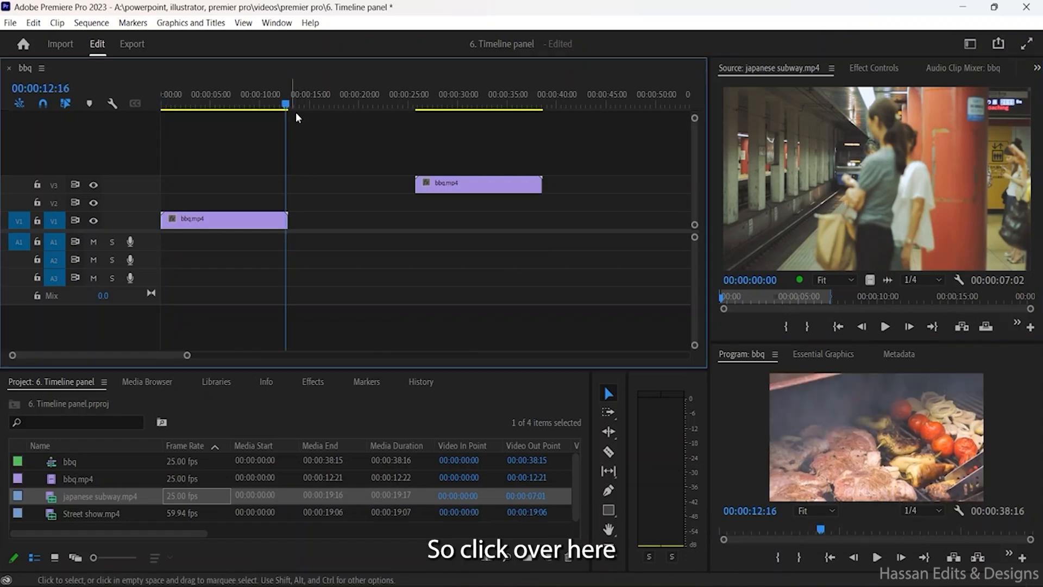
drag(285, 105, 287, 106)
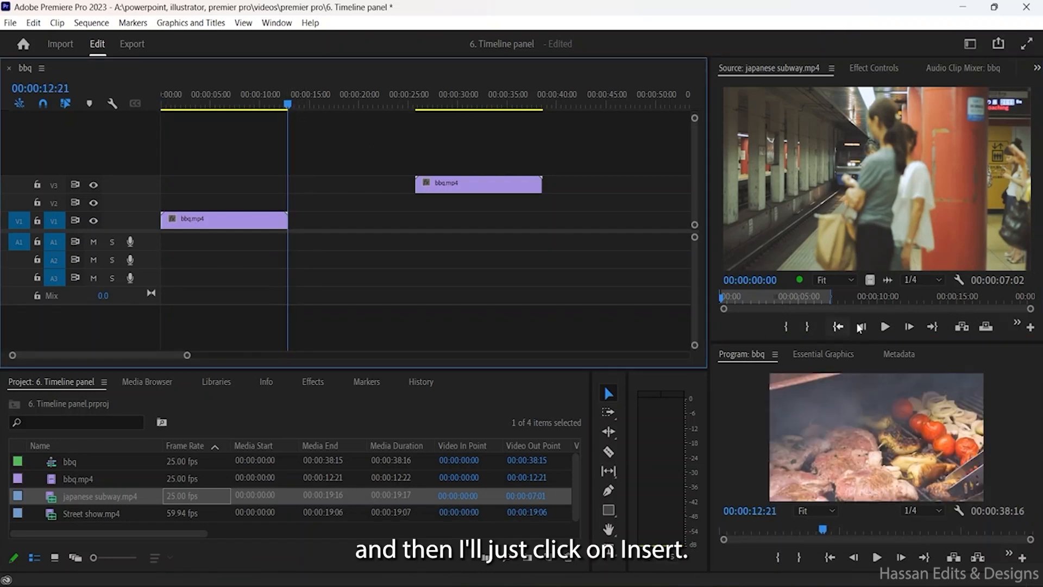
click(960, 328)
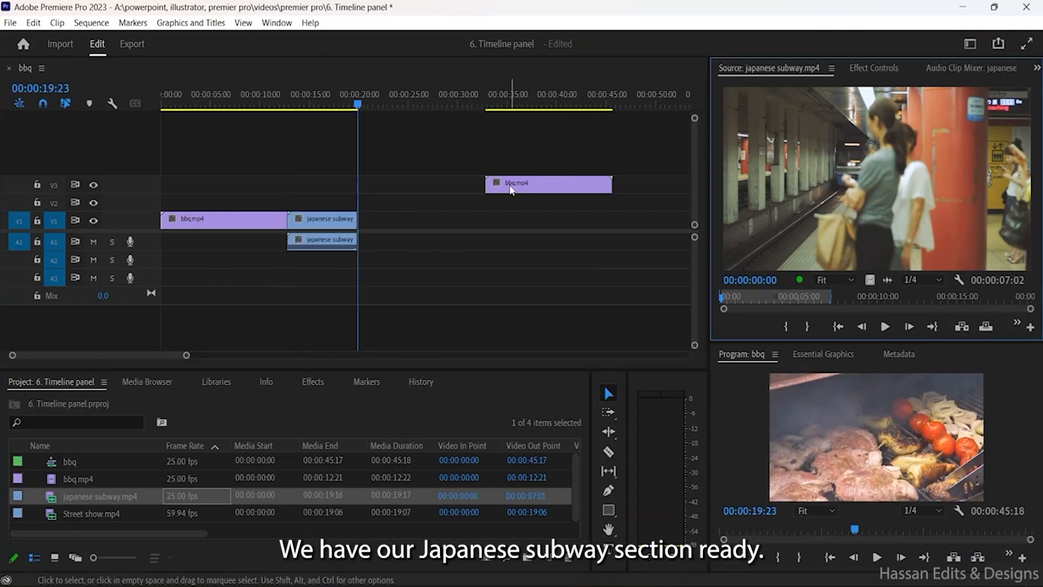
Step: Move the V3 bbq.mp4 clip up against the subway clip's end and raise the subway video to track V2
drag(512, 187, 348, 255)
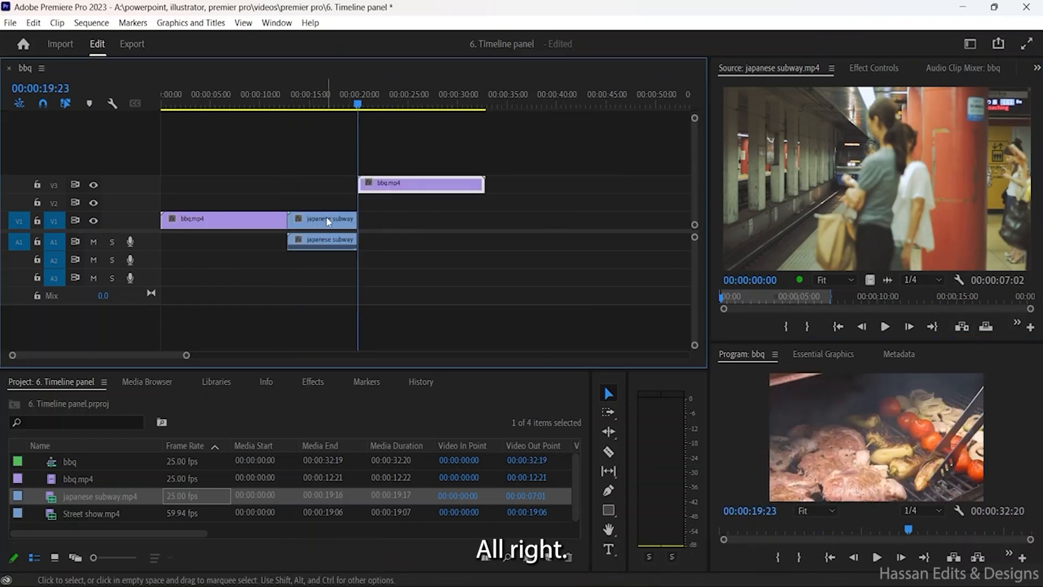
drag(334, 220, 342, 211)
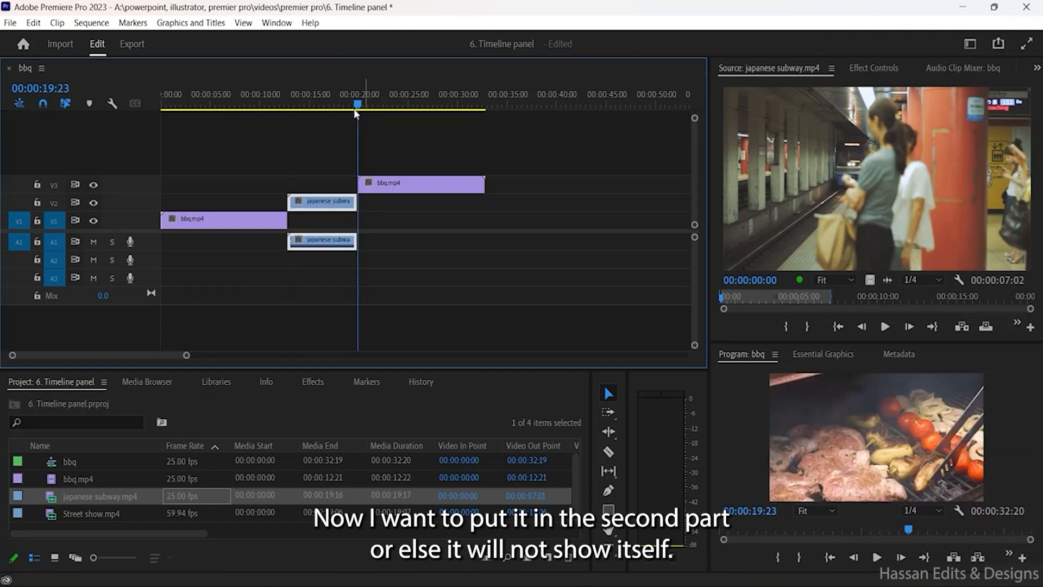
drag(358, 104, 200, 94)
mouse_move(354, 253)
mouse_down()
mouse_move(396, 268)
mouse_move(338, 249)
mouse_up()
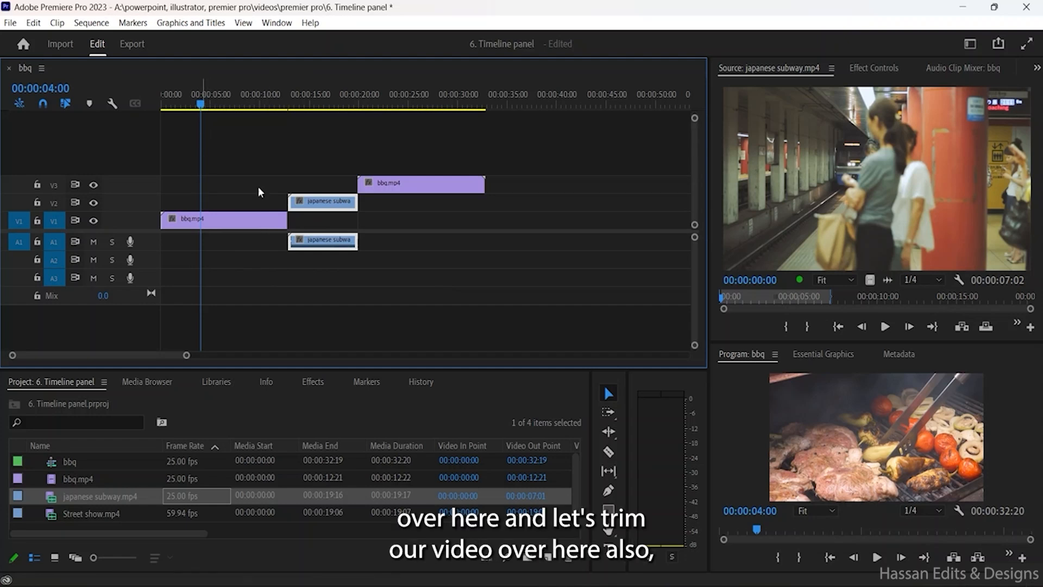
Step: Trim the first bbq.mp4 clip to about 7 seconds, close up the following clips, and shorten the V3 clip to end at about 20 seconds
click(274, 223)
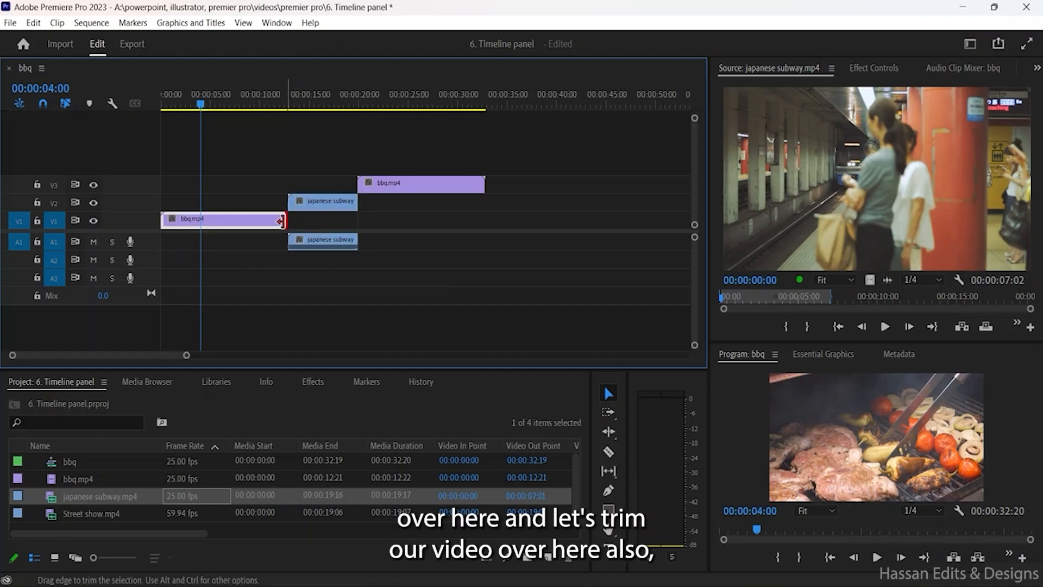
drag(280, 222, 230, 222)
drag(296, 202, 238, 202)
drag(377, 185, 320, 185)
drag(426, 184, 358, 185)
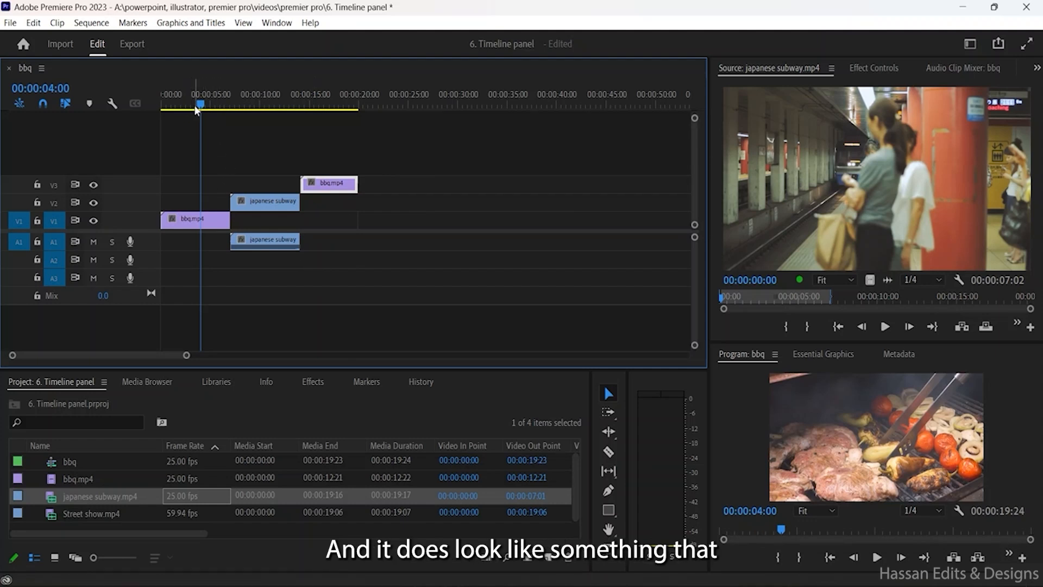
Step: Play the sequence from the first bbq.mp4 clip into the subway clip and return the playhead to the start
key(space)
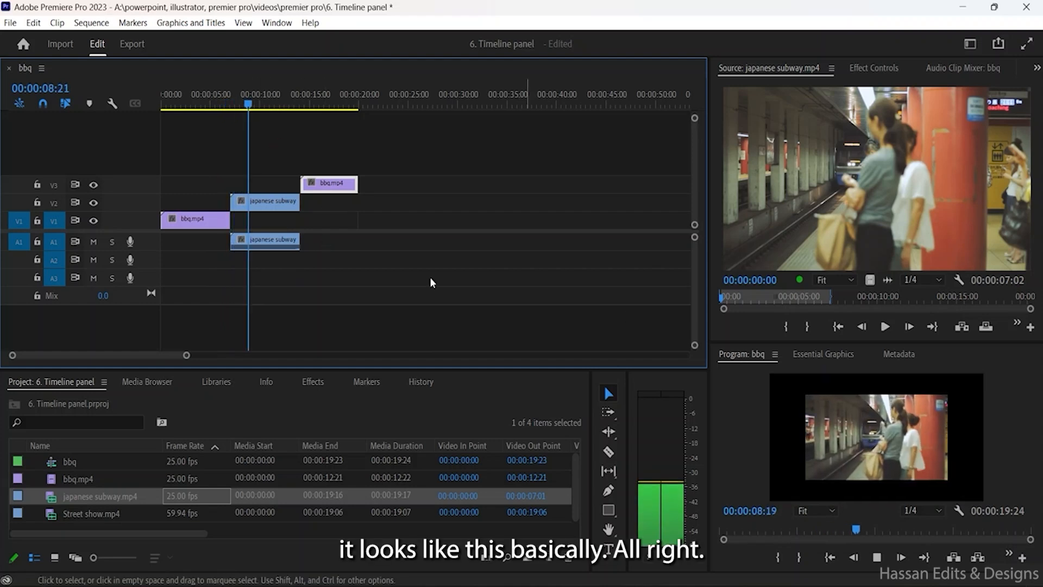
drag(263, 107, 104, 97)
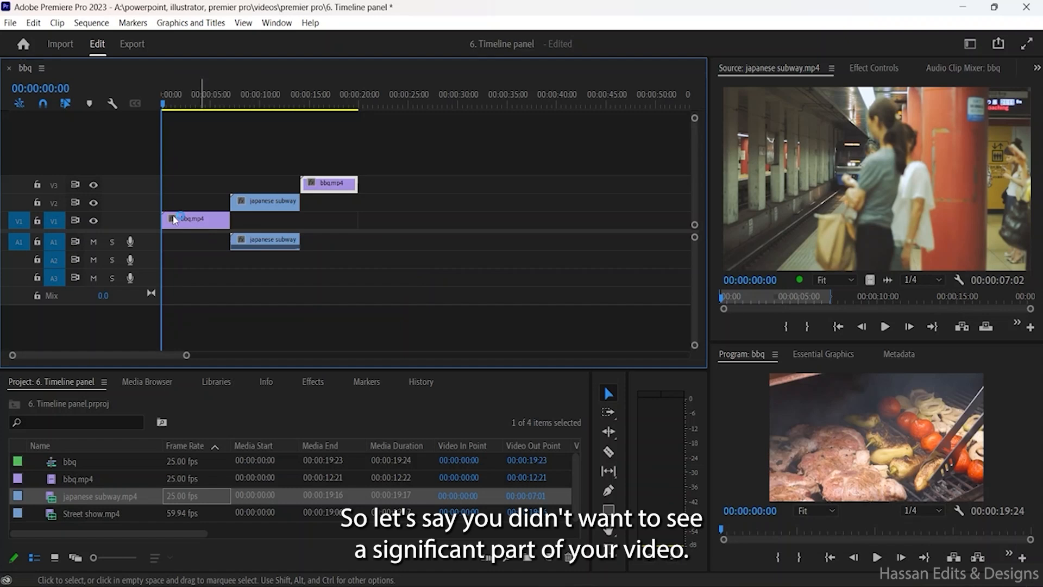
Step: Turn off the output of video track V1 and play the sequence across the V2 and V3 clips to check it
click(94, 222)
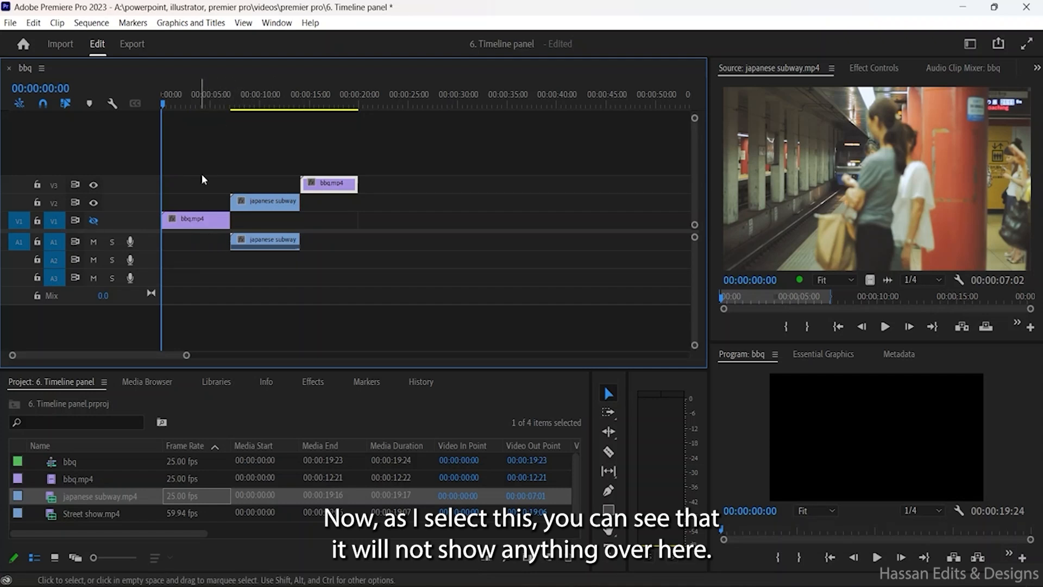
key(space)
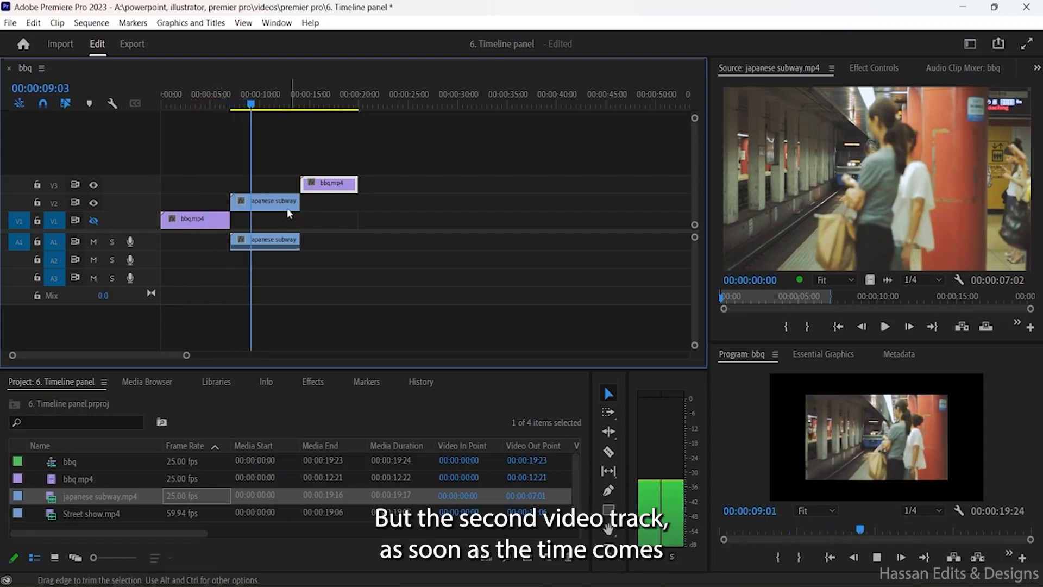
drag(252, 106, 233, 106)
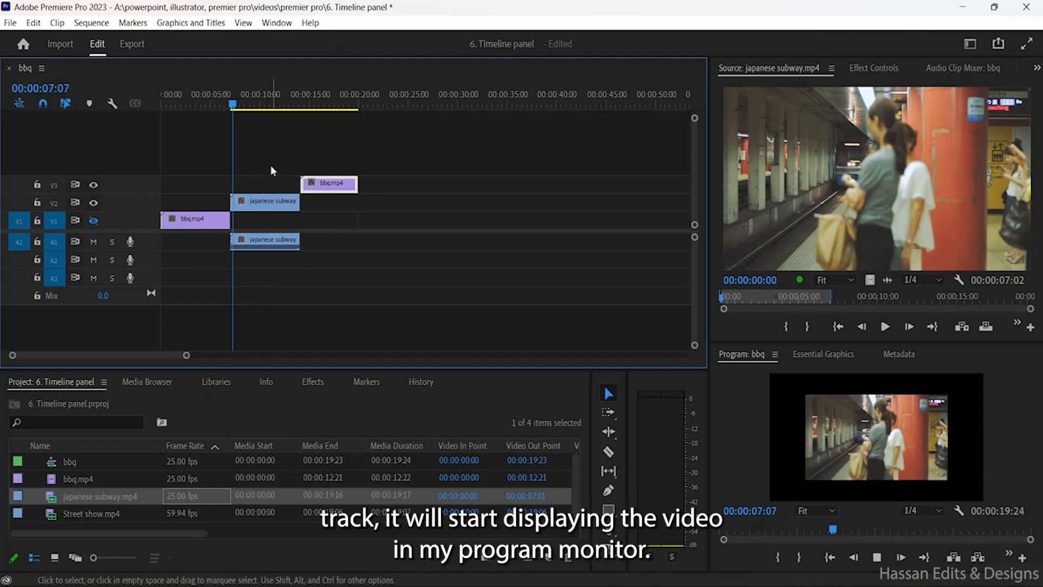
key(space)
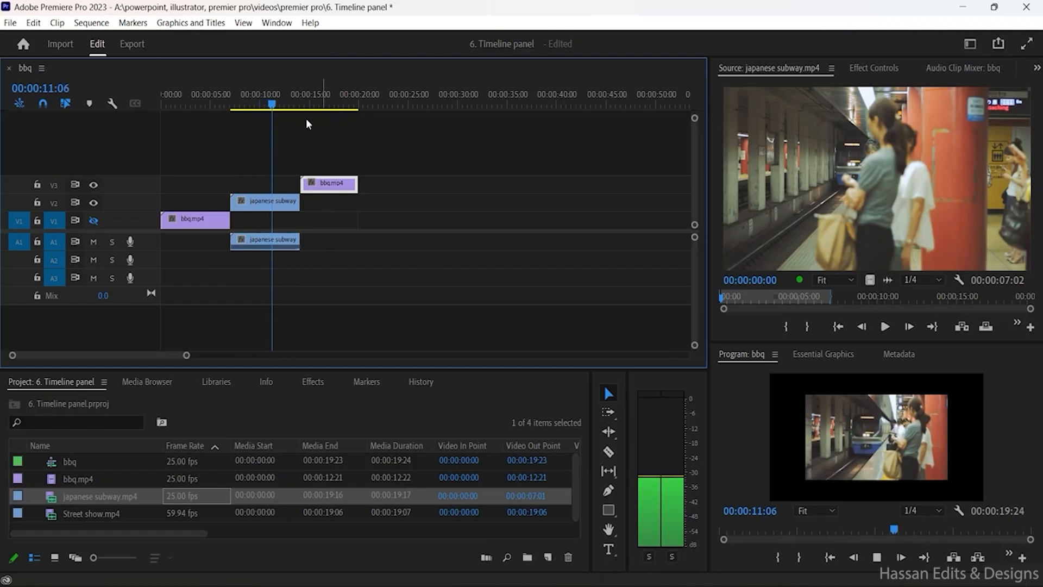
click(301, 105)
key(space)
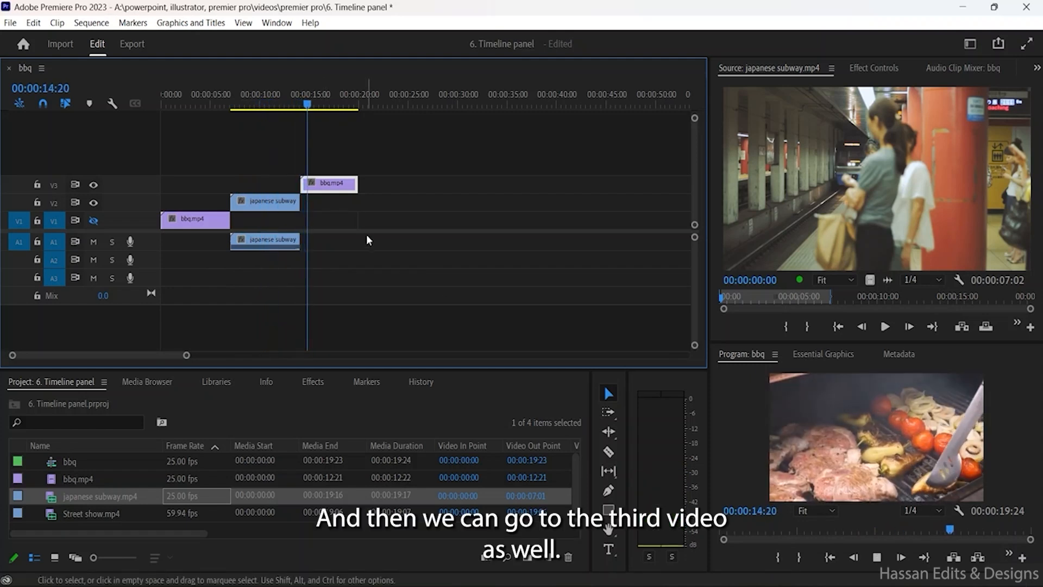
click(285, 104)
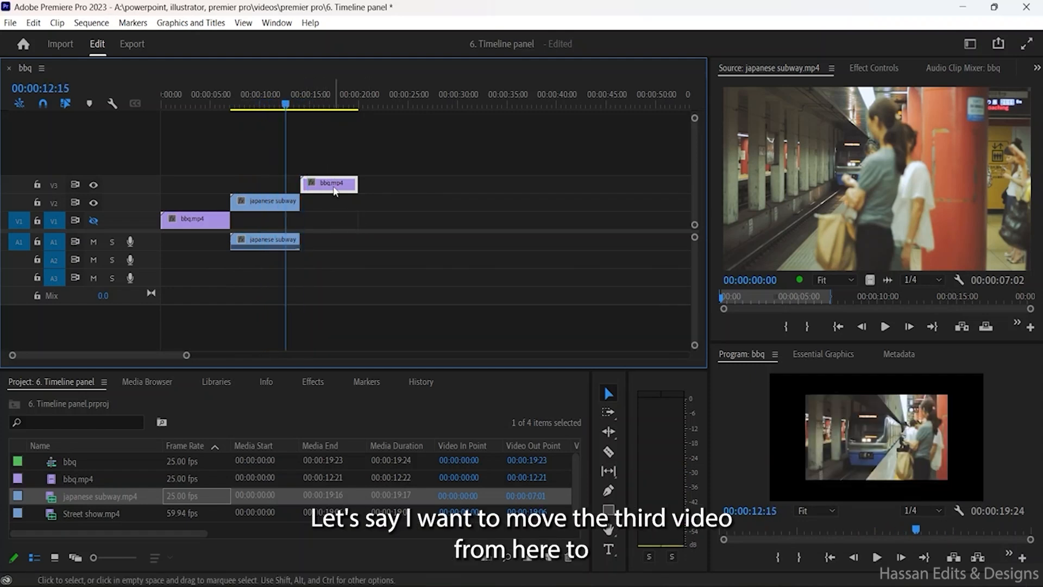
Step: Turn off the output of video track V3 and play past the subway clip's end into the V3 bbq.mp4 clip
click(94, 185)
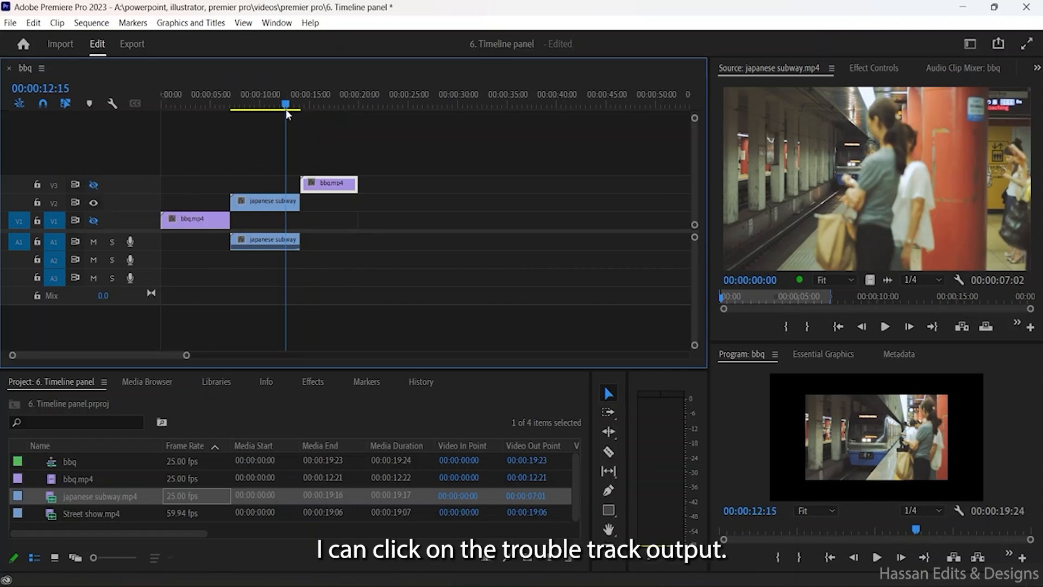
key(space)
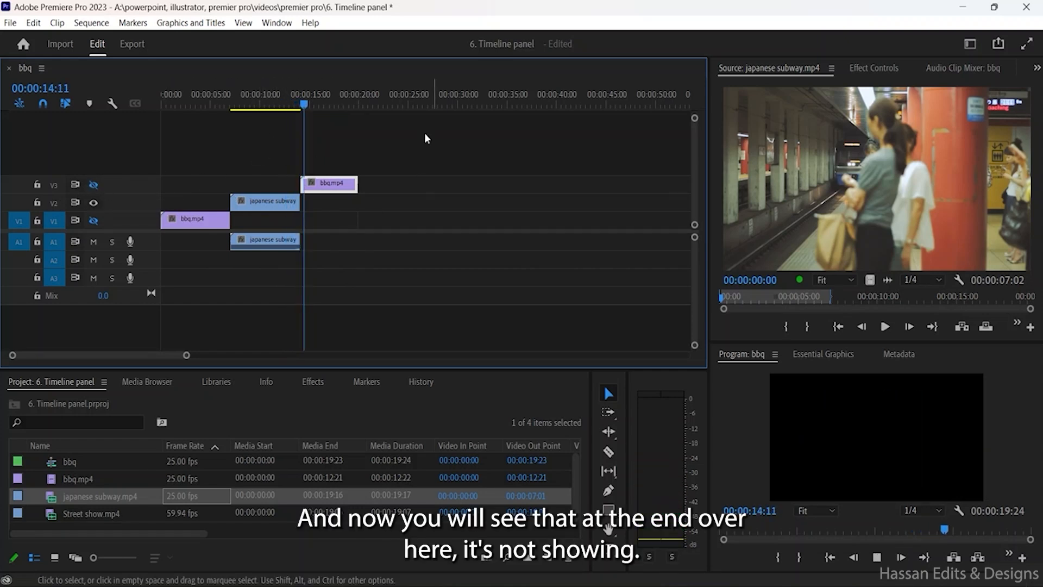
drag(317, 96, 323, 104)
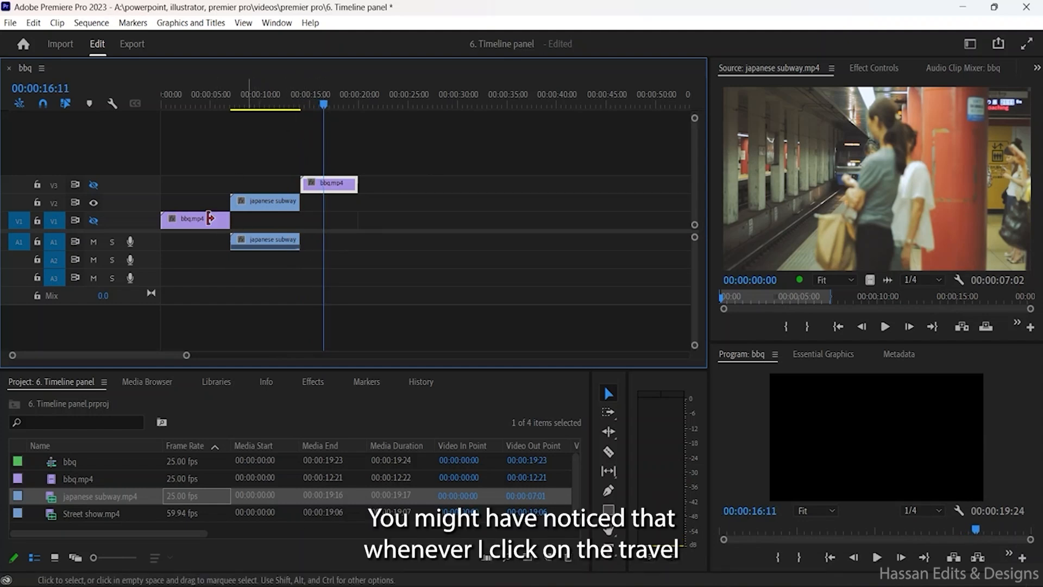
Step: Toggle the outputs of tracks V3 and V1 on and off again and place the playhead at about 6 seconds
click(94, 185)
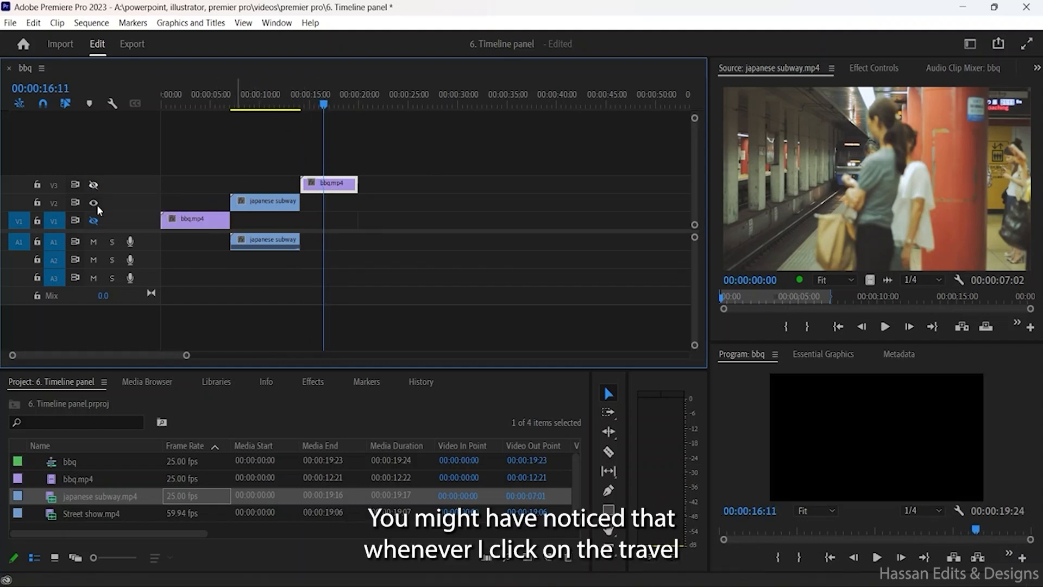
click(93, 220)
click(93, 221)
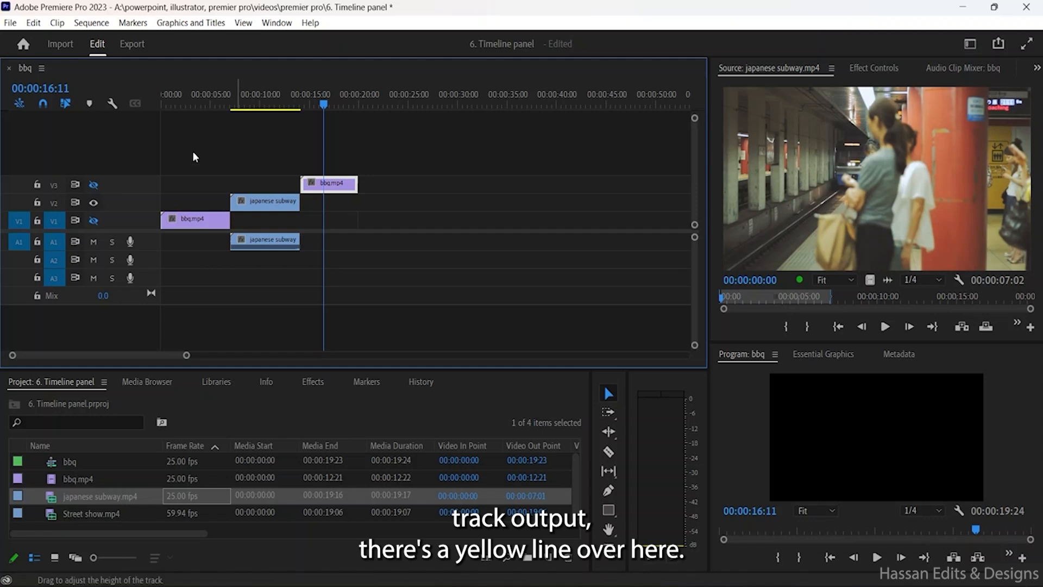
drag(324, 100, 224, 107)
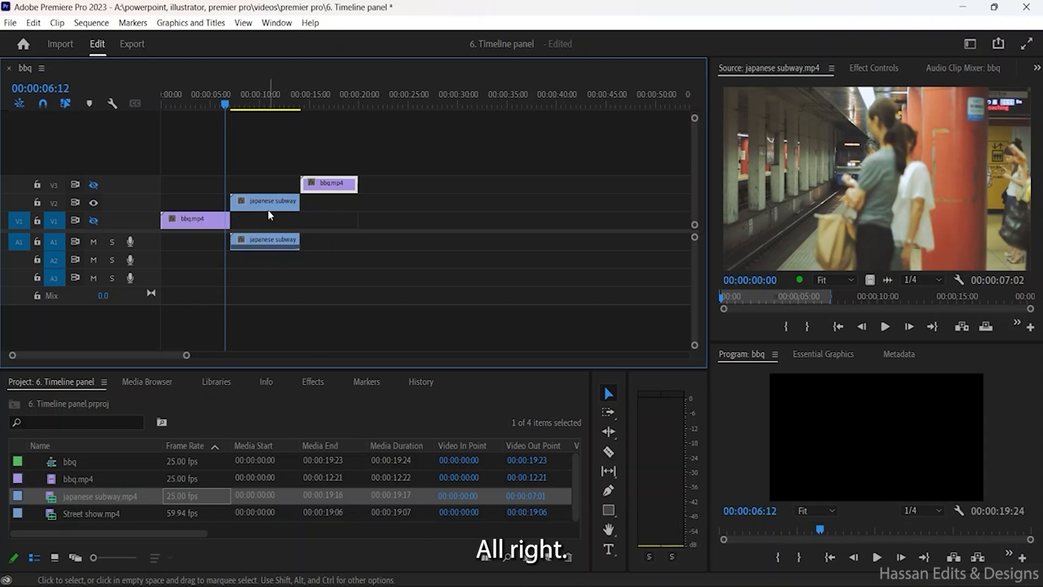
Step: Turn the outputs of video tracks V3 and V1 back on and scrub the playhead past the end of the last clip
click(94, 186)
click(93, 221)
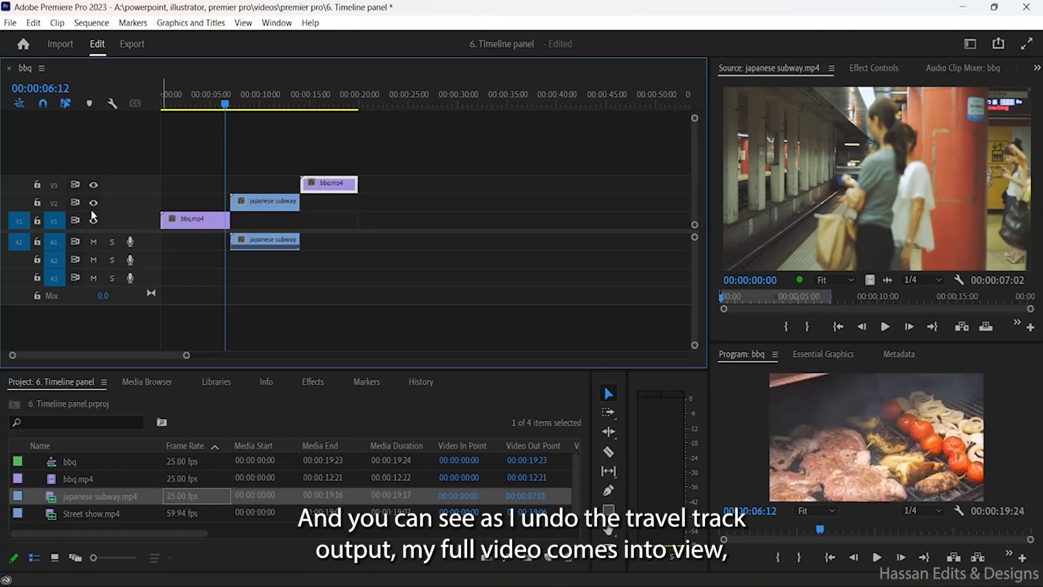
drag(222, 103, 369, 115)
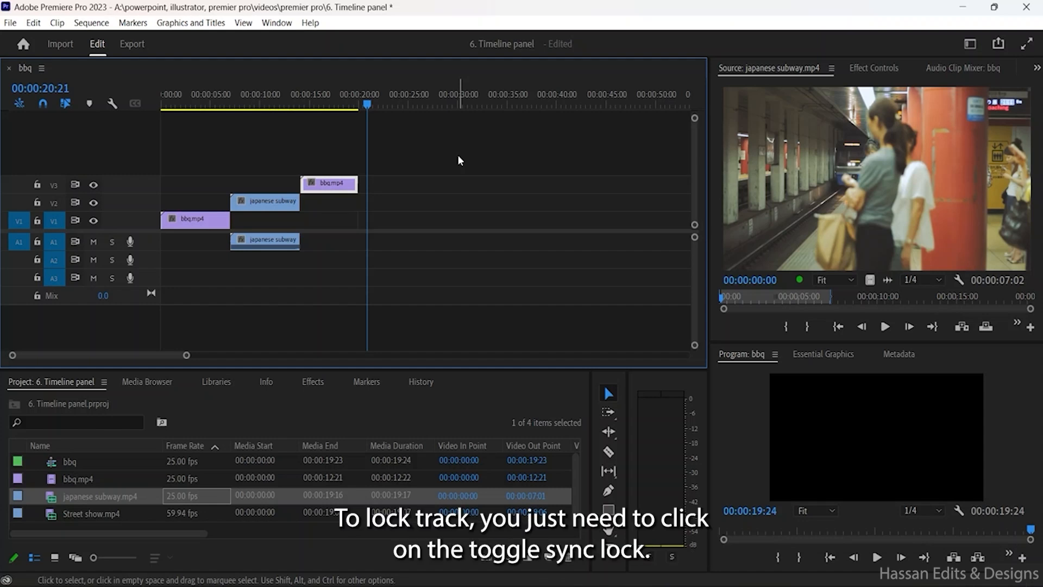
Step: Toggle the sync lock of video track V1 and leave it off
click(75, 221)
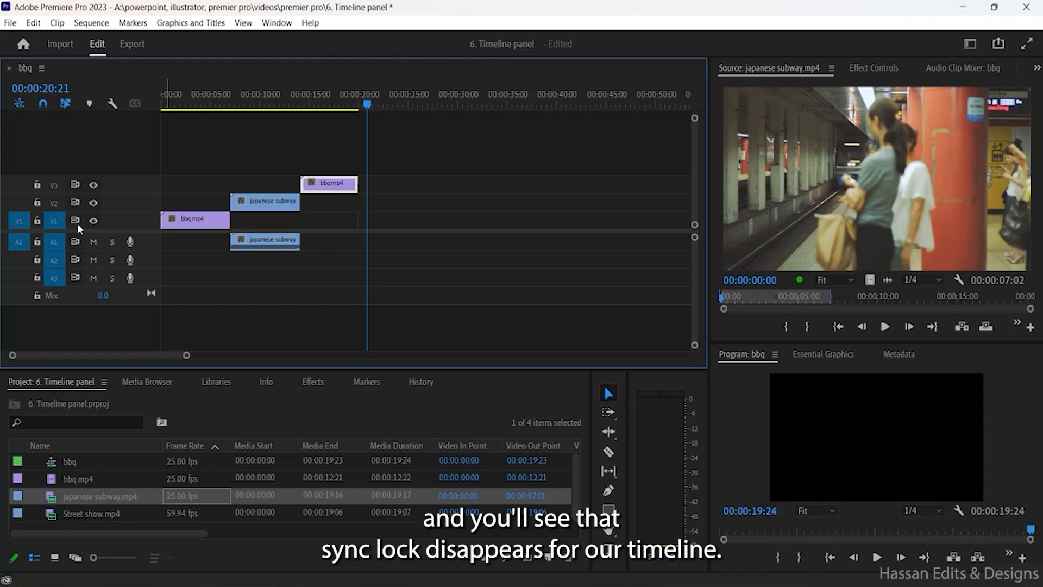
click(76, 221)
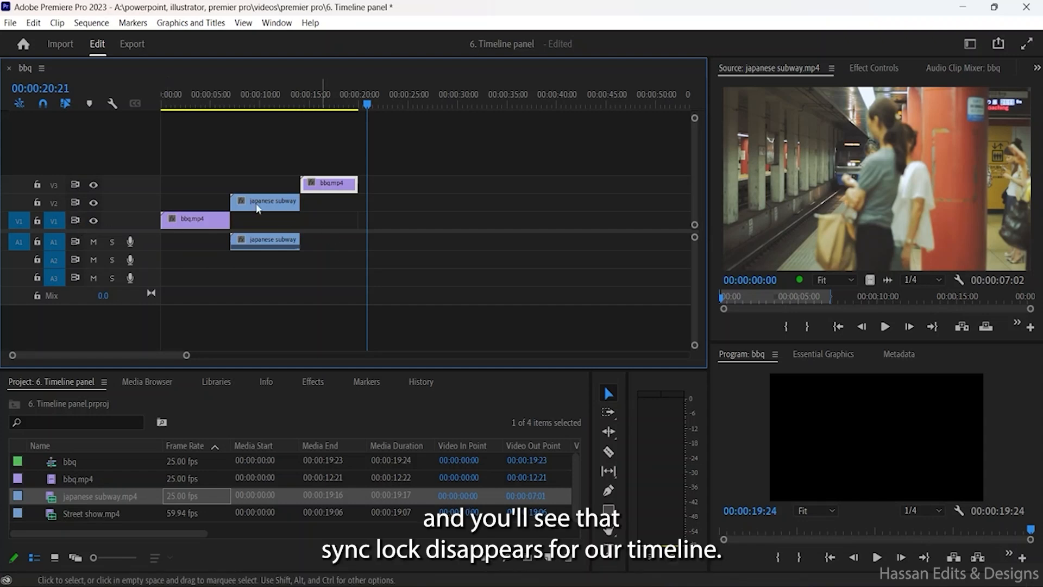
click(76, 221)
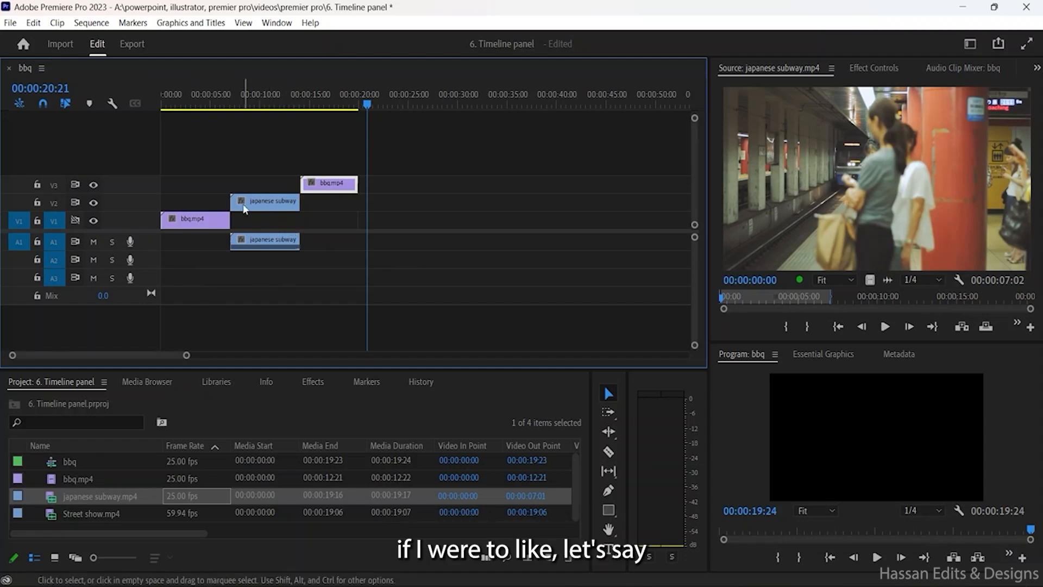
Step: Shift the subway and V3 bbq.mp4 clips about 3 seconds later and place two copies of the first bbq.mp4 clip on V1 beneath them
click(272, 202)
drag(275, 204, 308, 205)
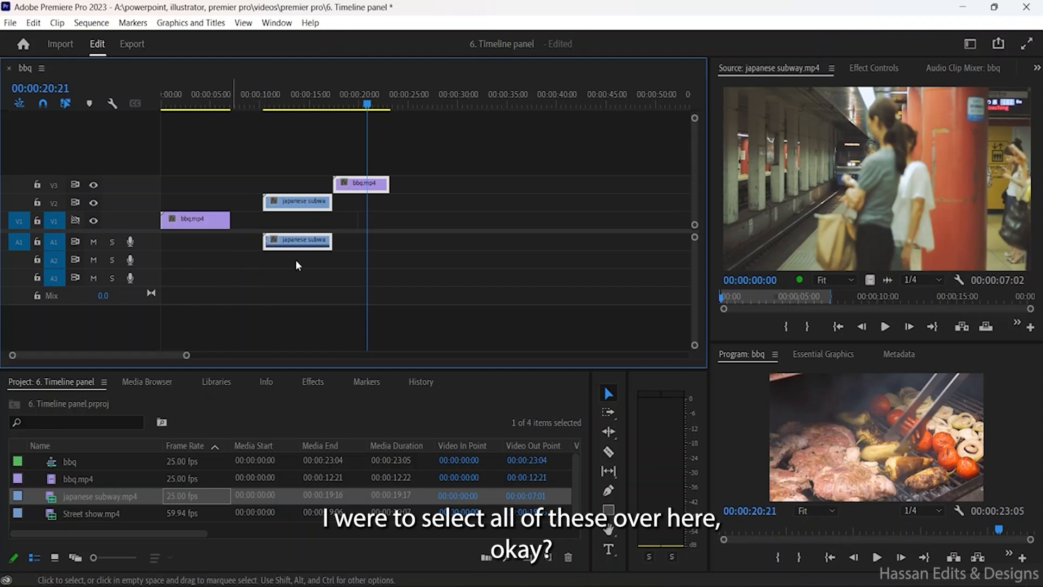
click(218, 225)
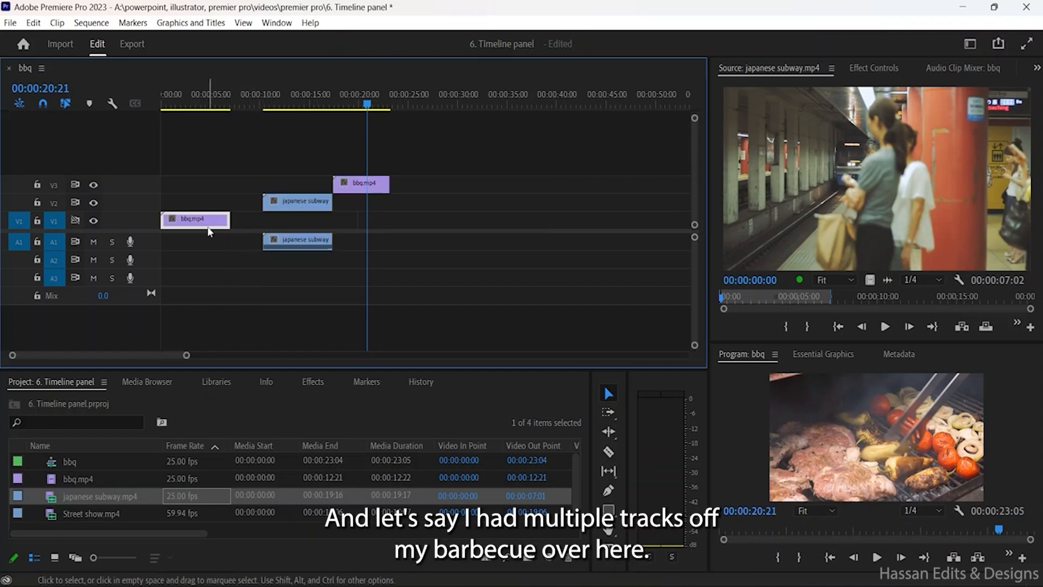
drag(209, 232, 332, 223)
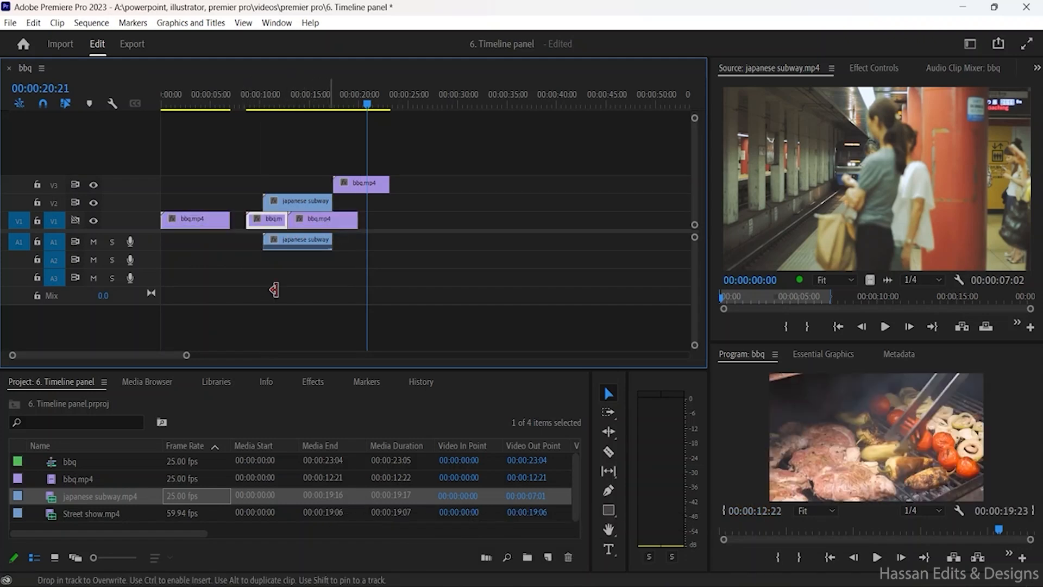
Step: Delete the subway clip together with the two bbq.mp4 copies below it on V1, and undo the deletion
click(299, 208)
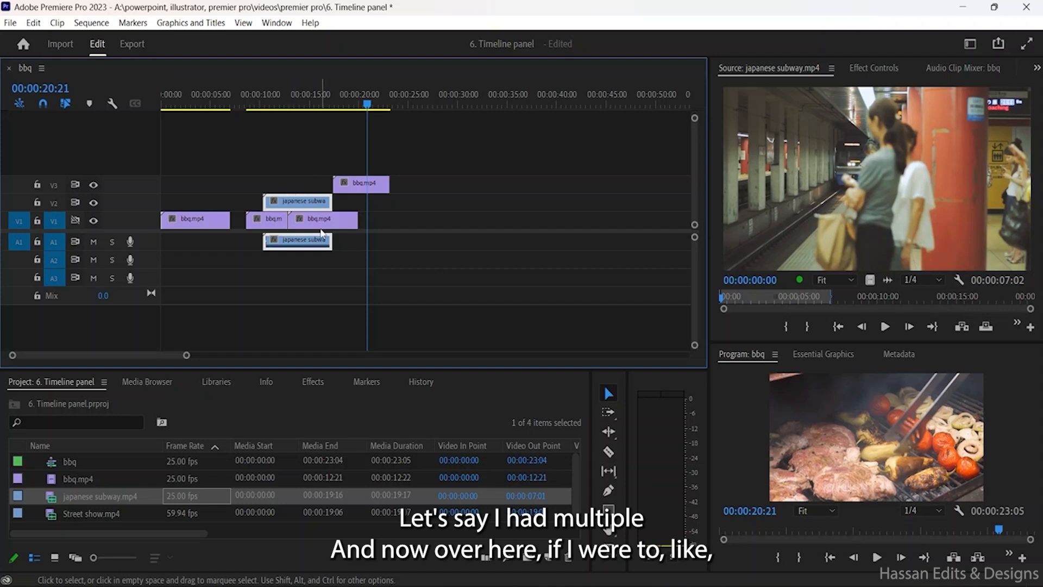
drag(307, 179, 318, 269)
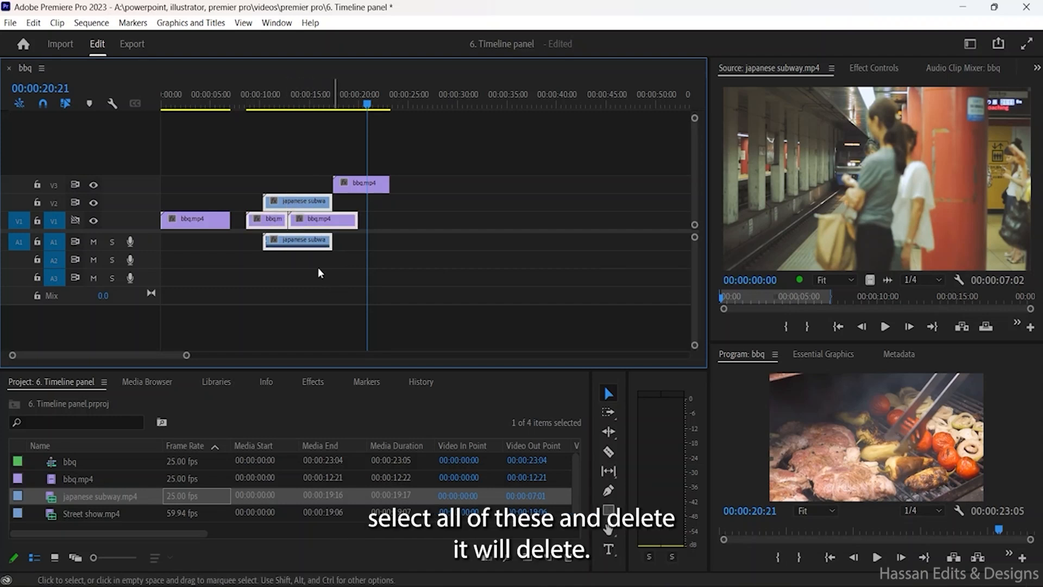
key(Delete)
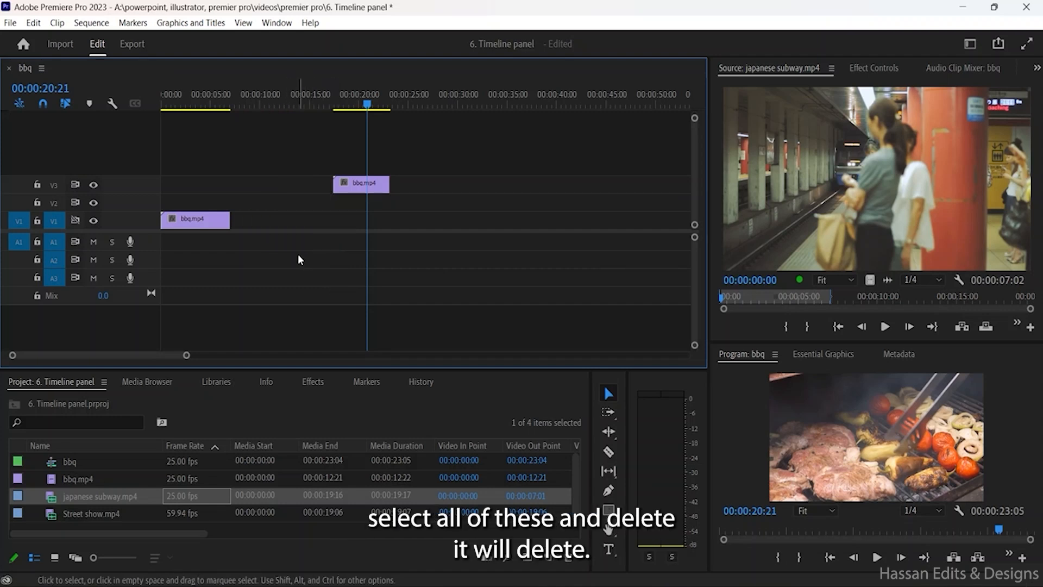
key(ctrl+z)
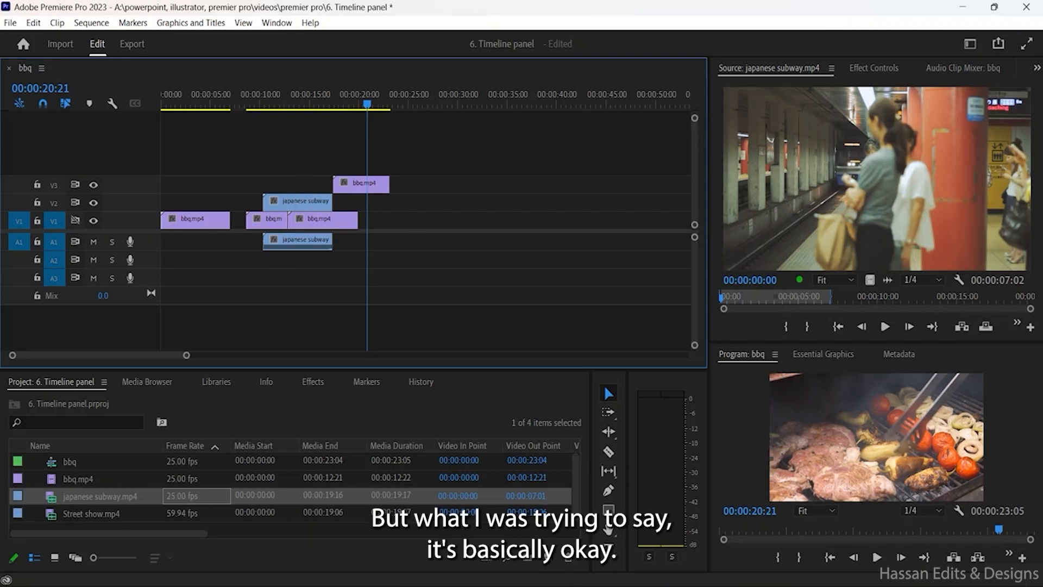
Step: Move the subway clip and the V3 bbq.mp4 clip together so the subway clip starts at 00:00:07:23
click(239, 98)
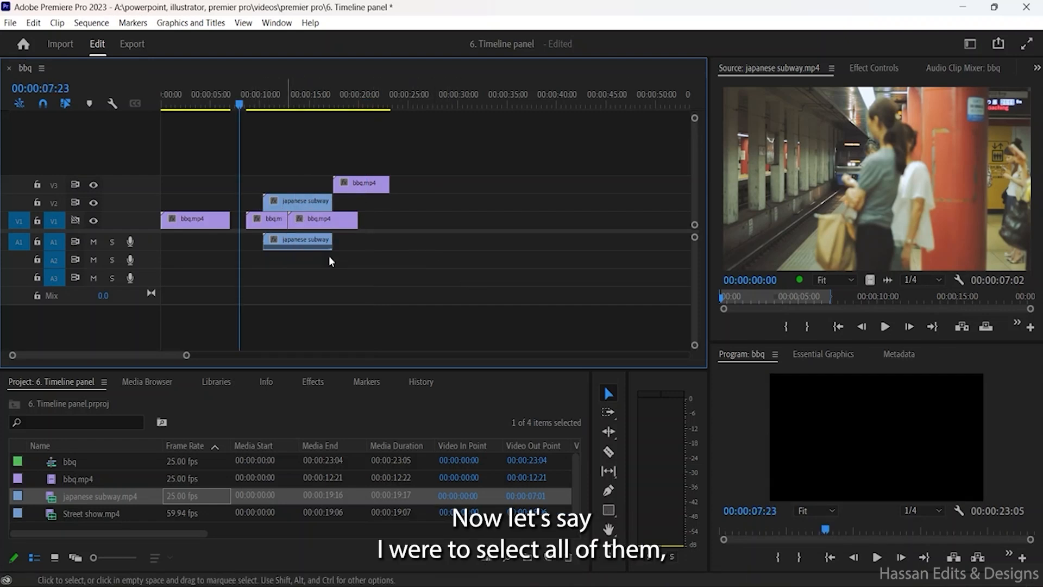
click(308, 205)
shift+click(350, 187)
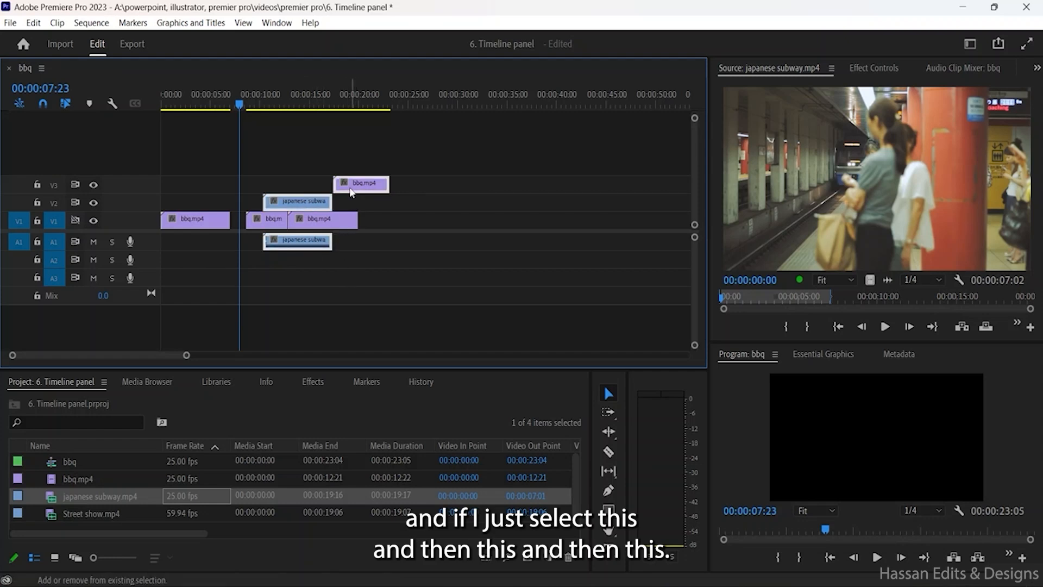
shift+click(270, 226)
shift+click(302, 223)
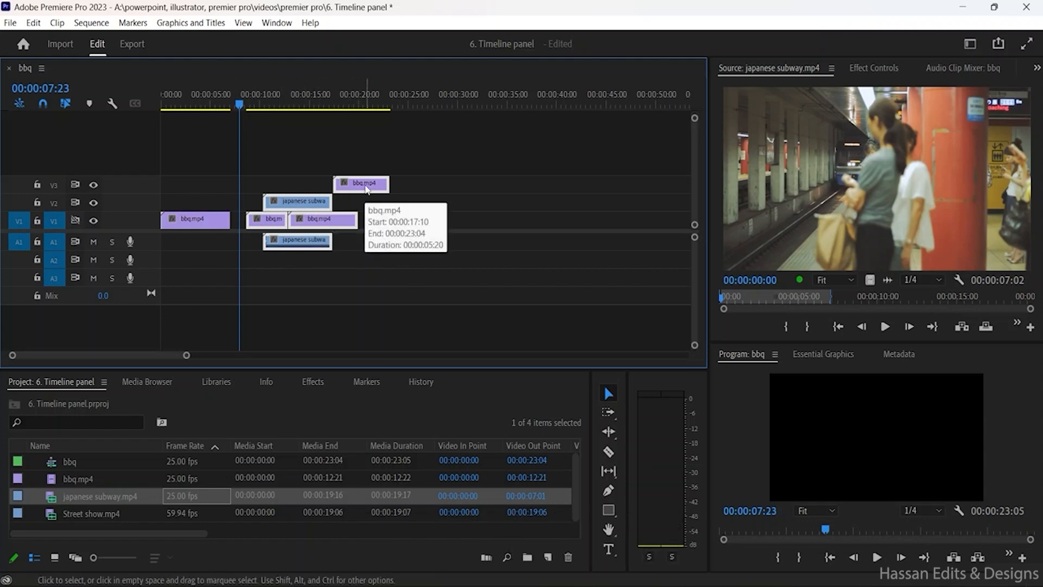
drag(366, 189, 332, 185)
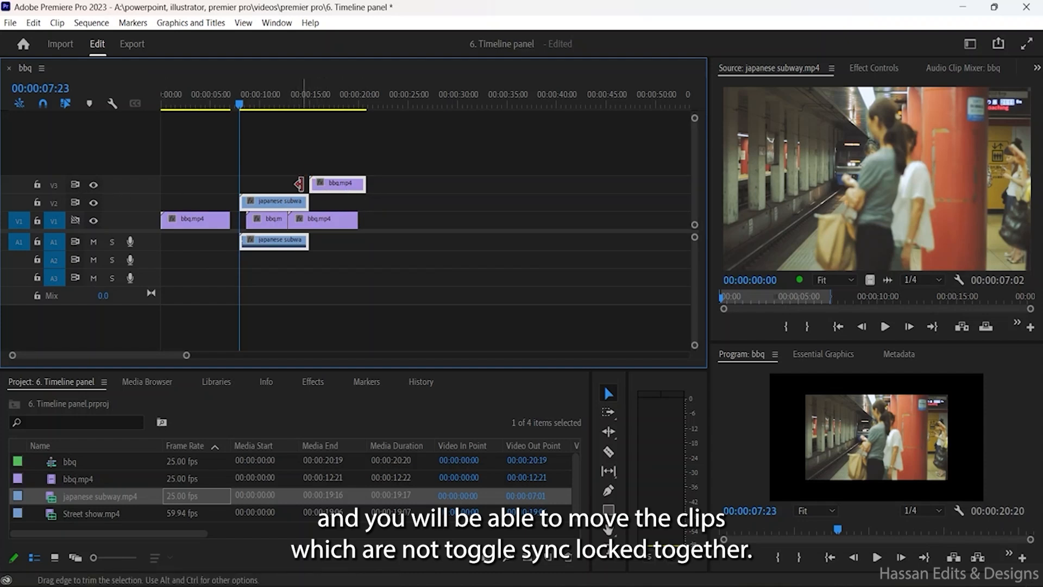
click(285, 155)
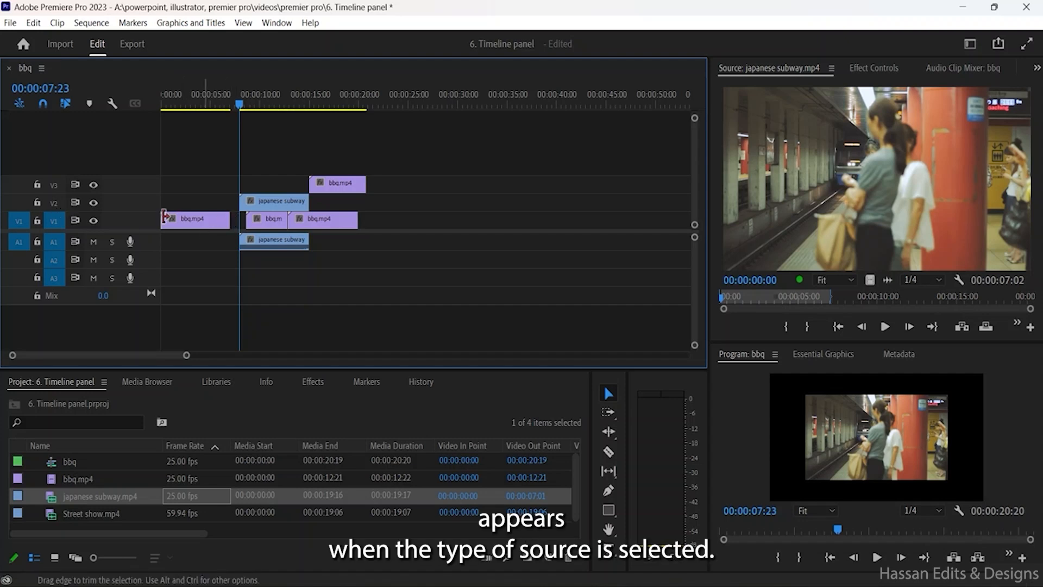
Step: Select the empty gap before the subway audio on A1 and turn on track targeting for V2 and V3
click(185, 246)
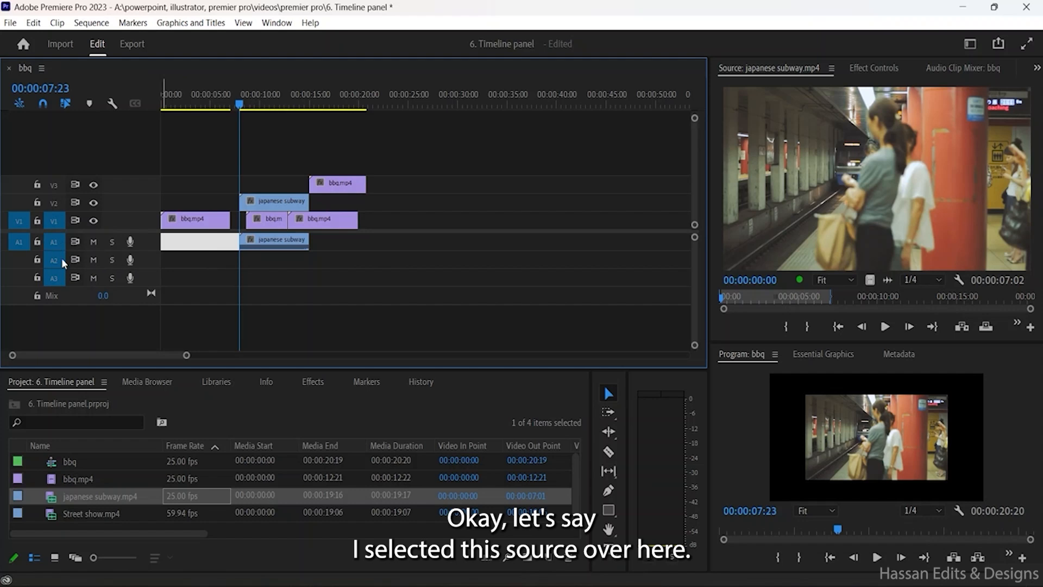
click(53, 242)
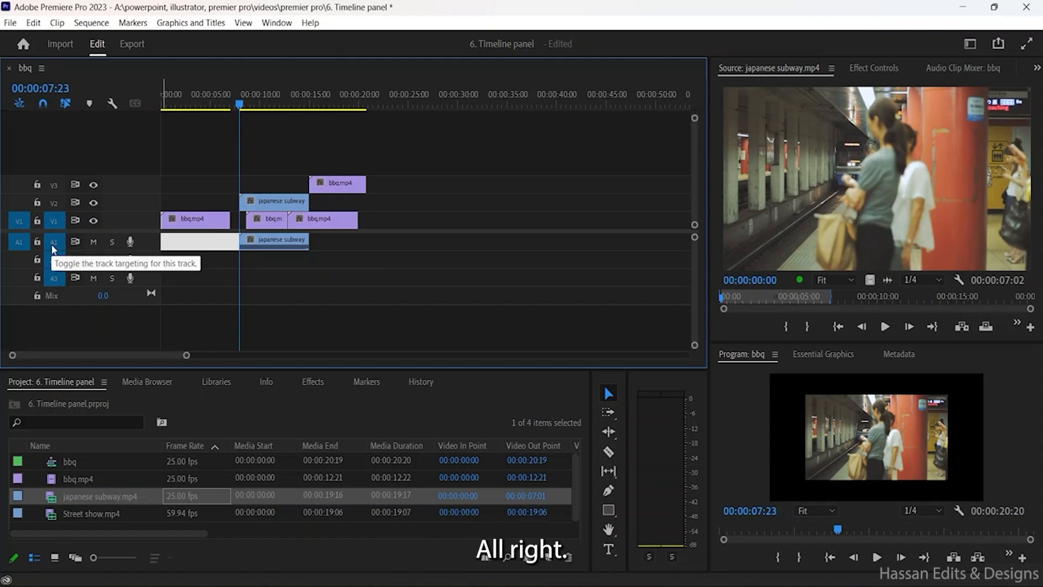
click(54, 204)
click(53, 185)
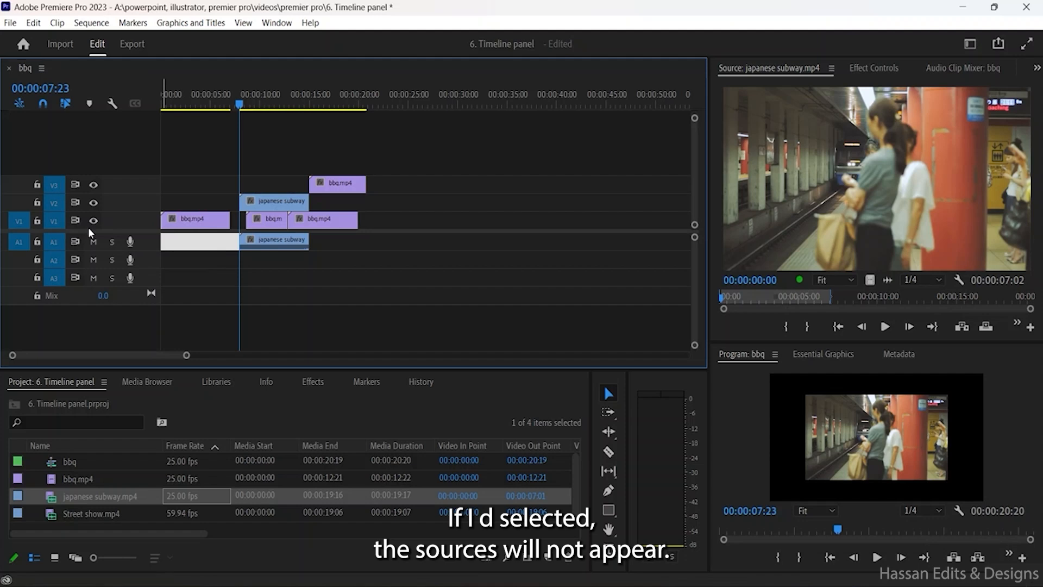
Step: Return the playhead close to the sequence start and play the first bbq.mp4 clip to about 4 seconds
click(211, 104)
drag(212, 107, 174, 105)
click(174, 159)
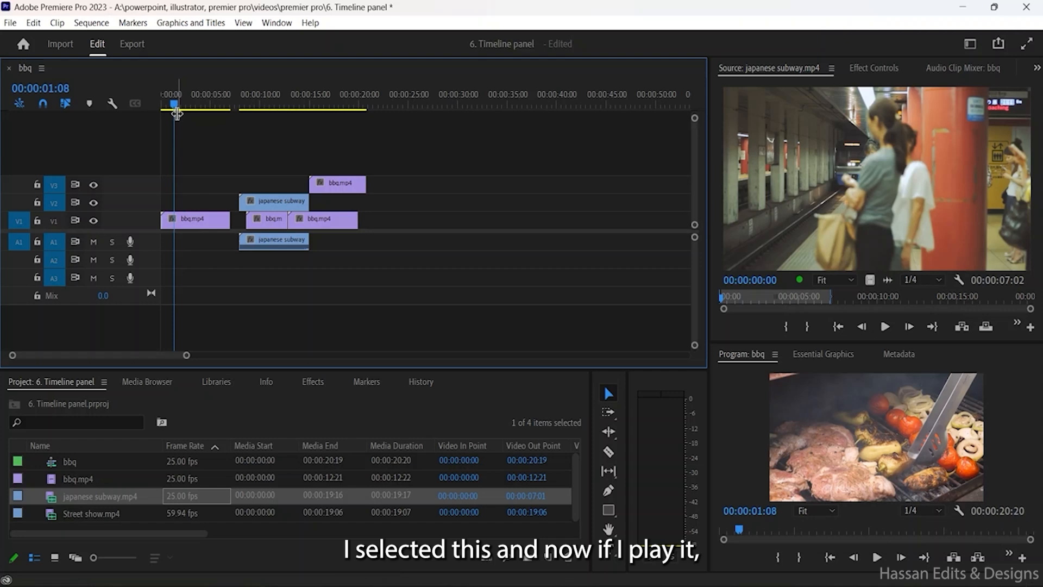
drag(175, 105, 164, 104)
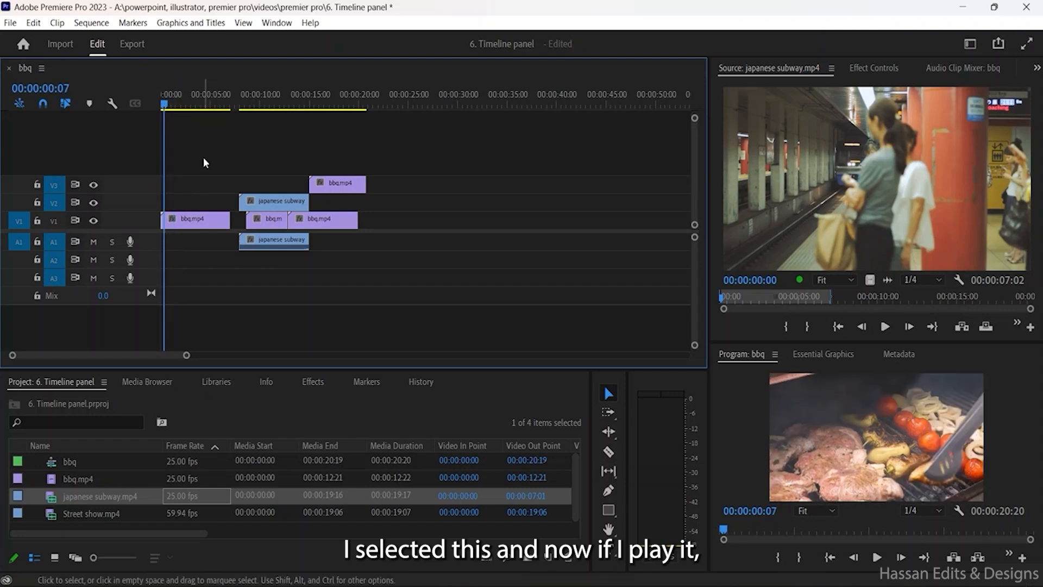
key(space)
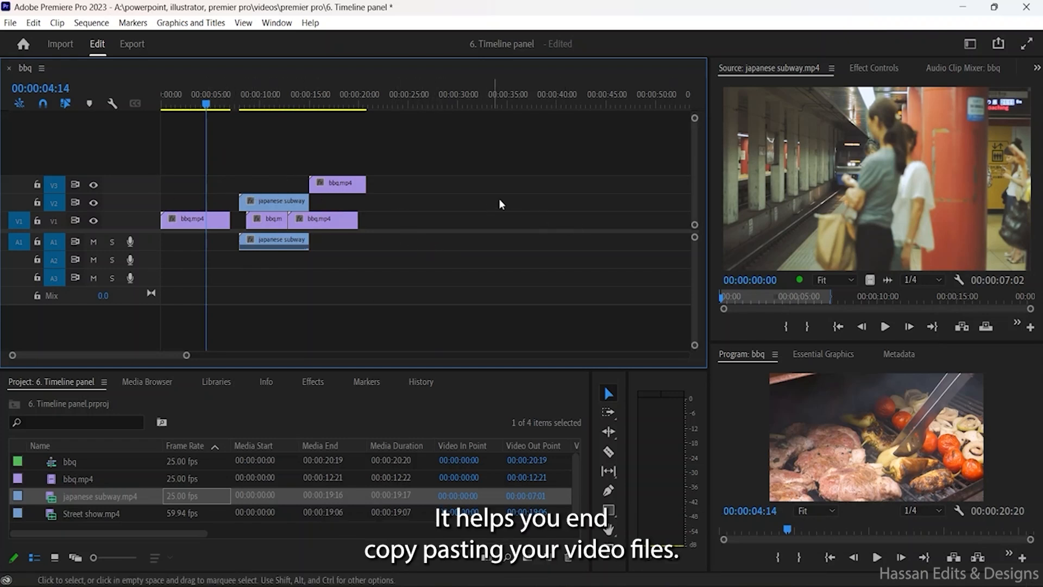
Step: Duplicate the group of clips after the first bbq.mp4 clip twice, placing the copies one after another from about 21 to 47 seconds
drag(260, 188, 384, 260)
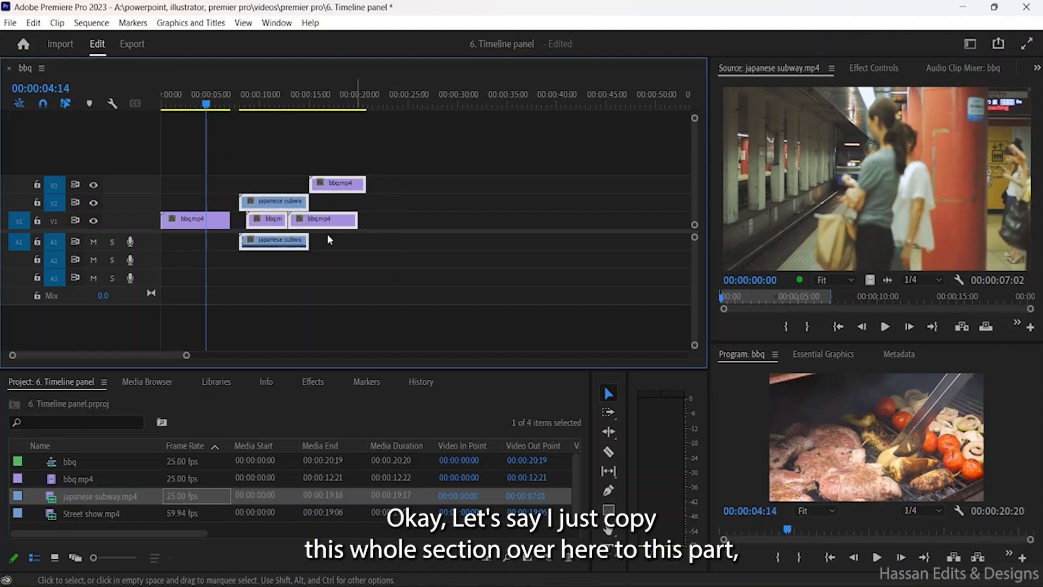
drag(330, 225, 582, 224)
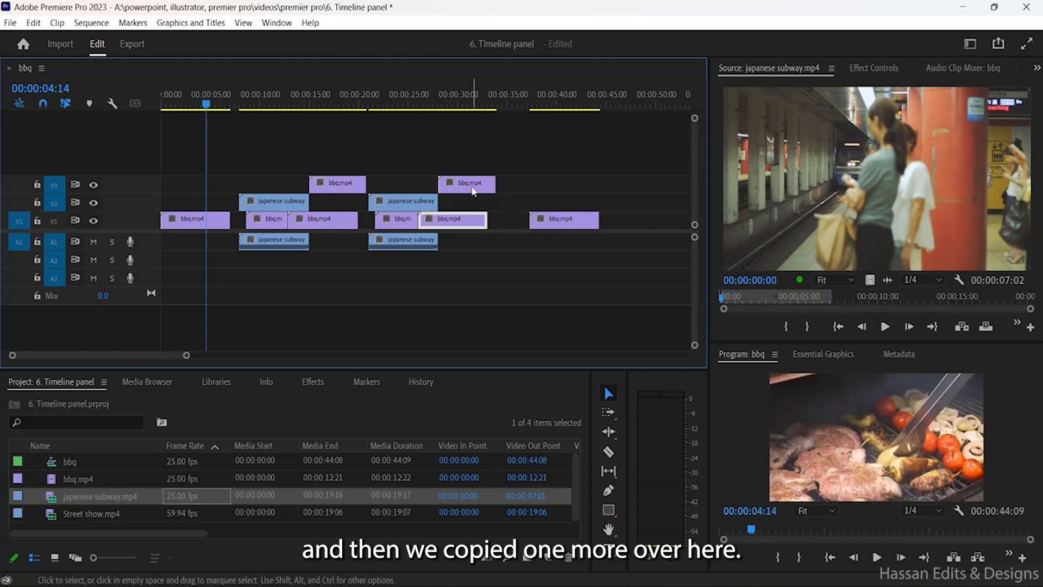
click(457, 187)
click(423, 204)
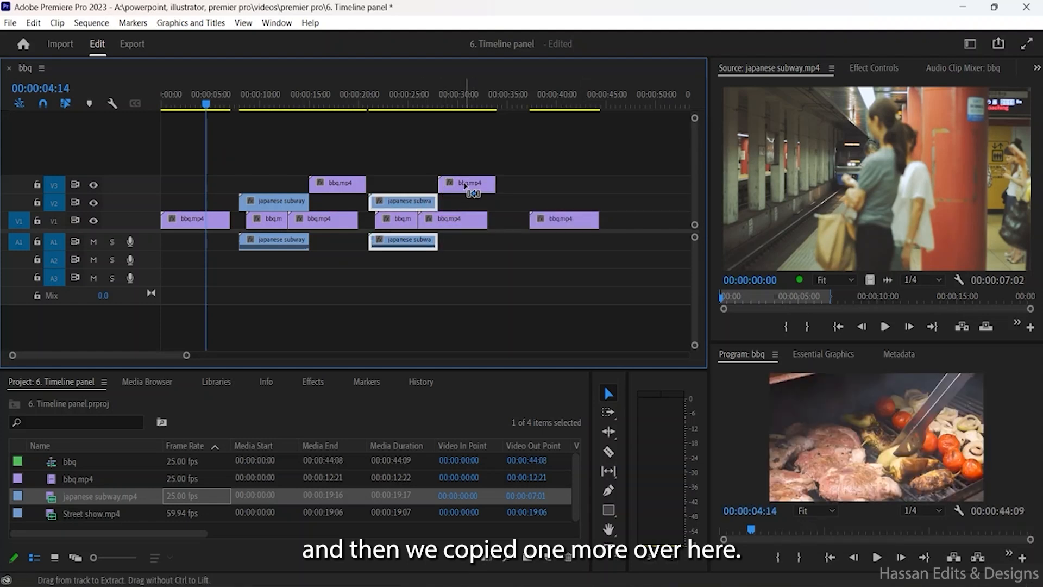
shift+click(465, 184)
shift+click(447, 223)
shift+click(408, 226)
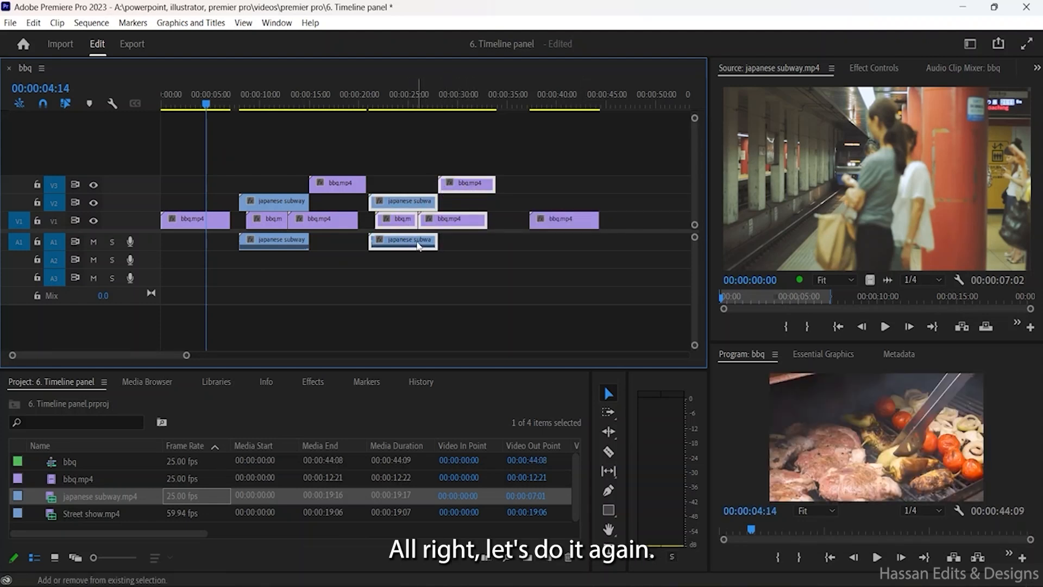
drag(472, 220, 584, 228)
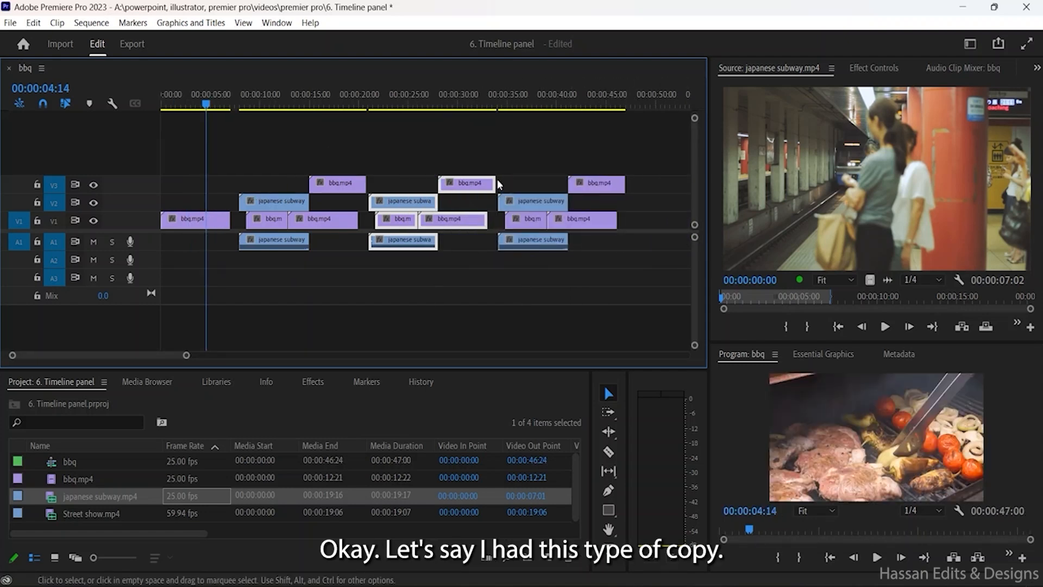
Step: Add one video track after Video 3 and one standard audio track after Audio 3 to the sequence
right_click(83, 167)
click(125, 249)
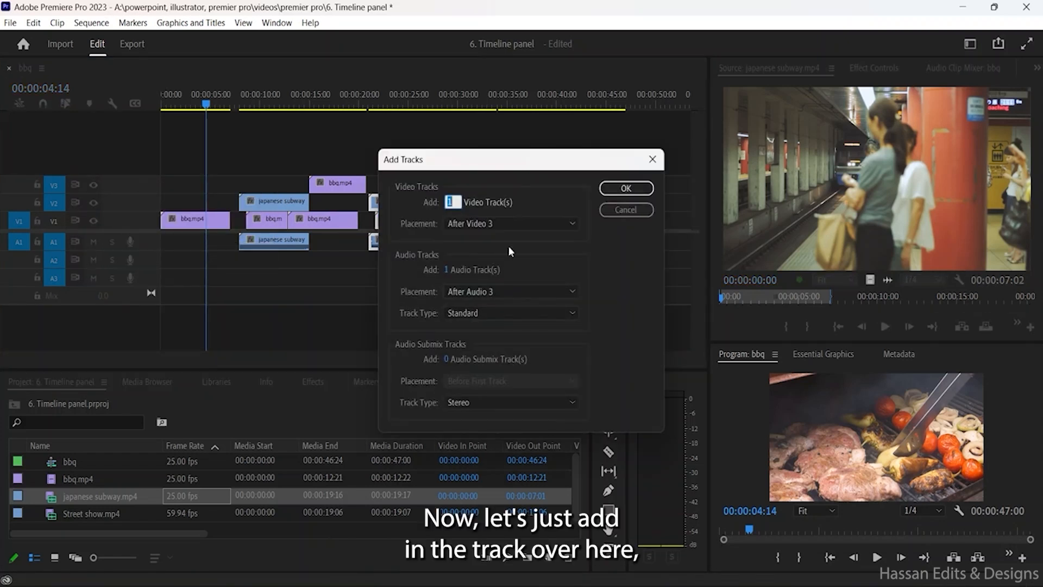
click(620, 188)
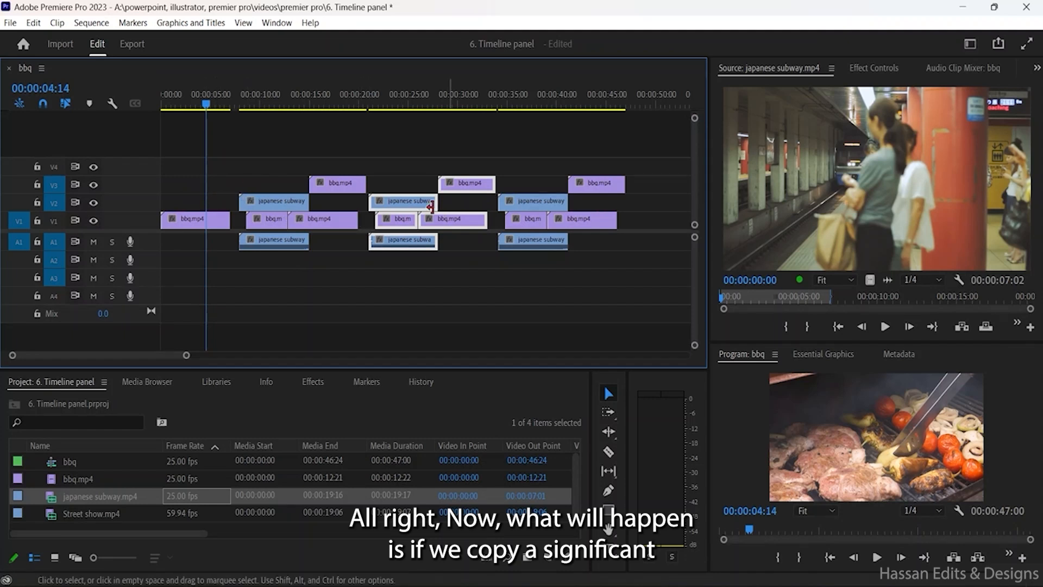
Step: Clear the clip selection and copy only the V3 bbq.mp4 clip that starts at about 28 seconds
click(424, 171)
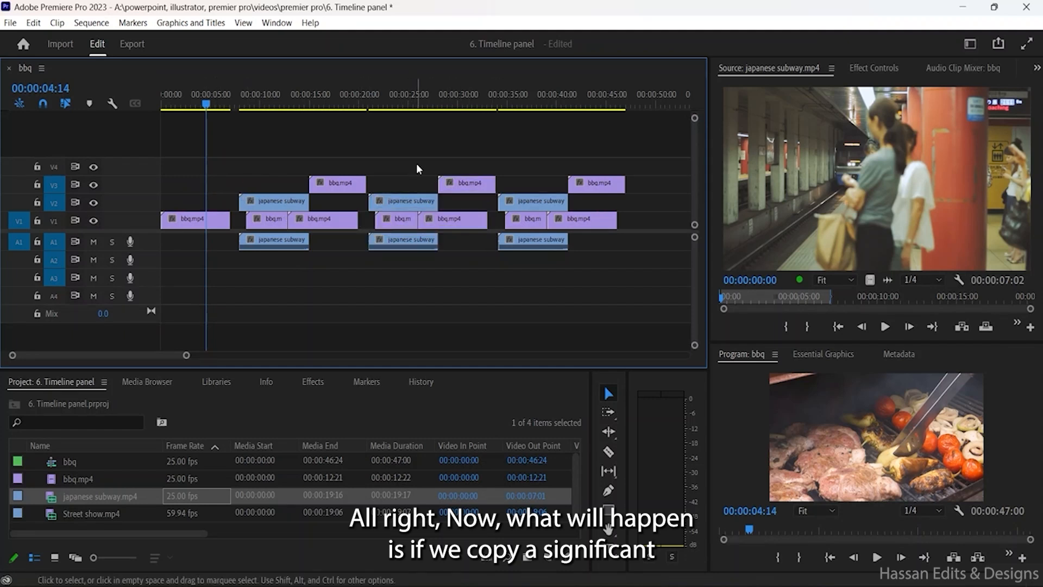
click(421, 204)
click(463, 191)
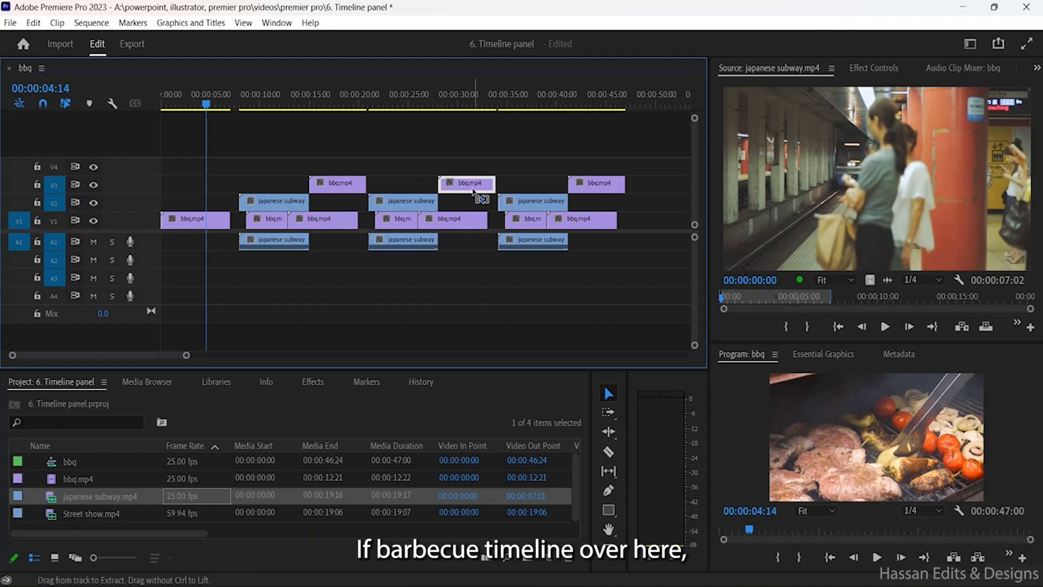
key(ctrl+c)
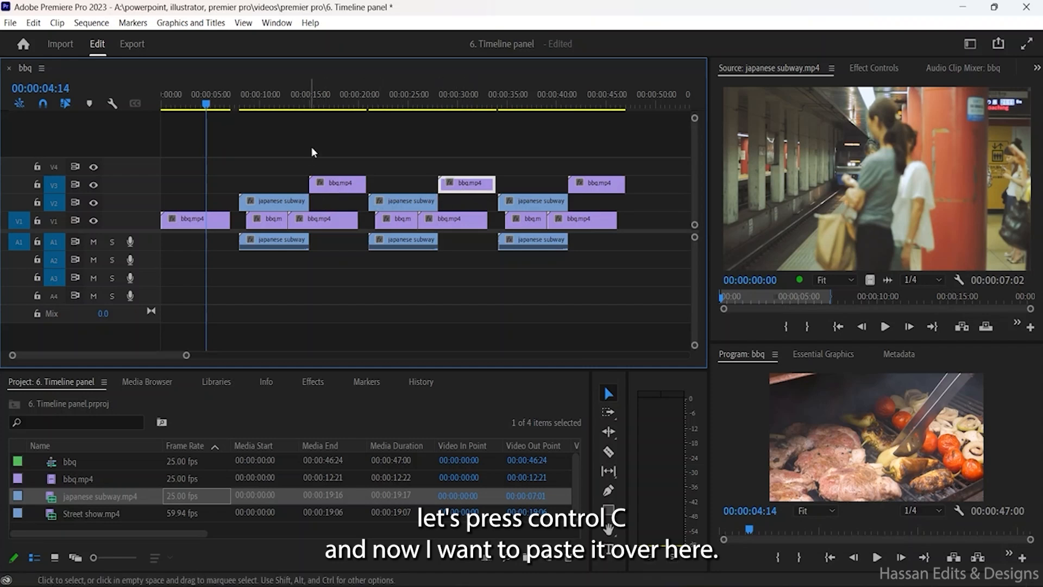
Step: Paste the copied bbq.mp4 clip at 00:00:14:04, undo that paste, and paste it on V3 at 00:00:06:24 instead
click(309, 104)
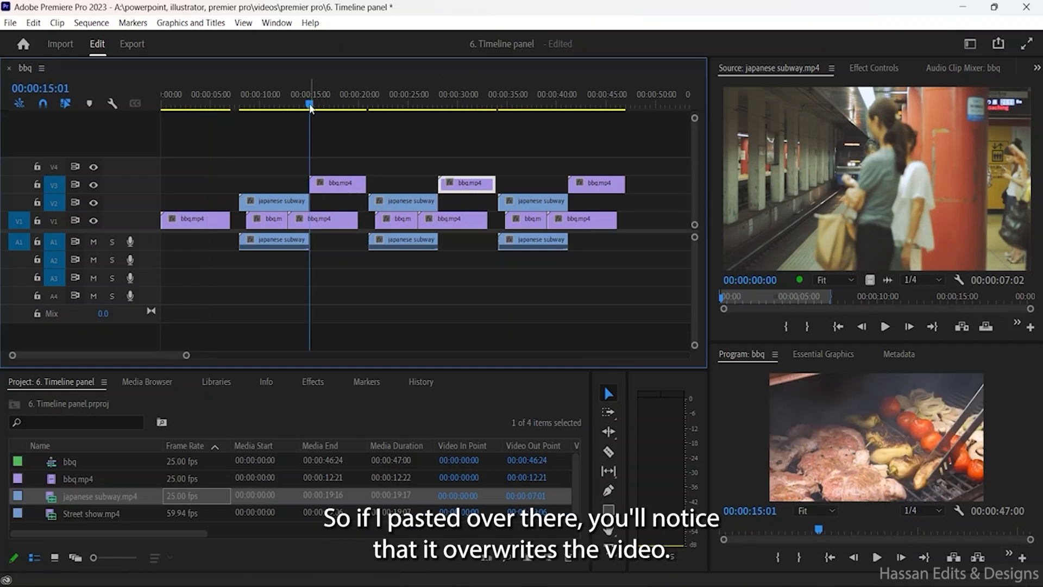
drag(310, 106, 301, 105)
key(ctrl+v)
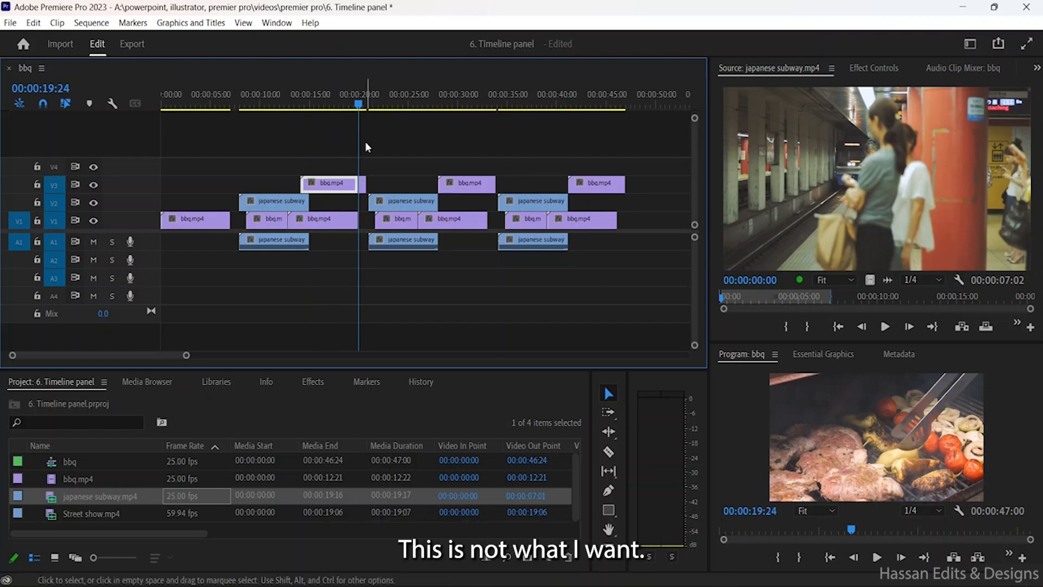
key(ctrl+z)
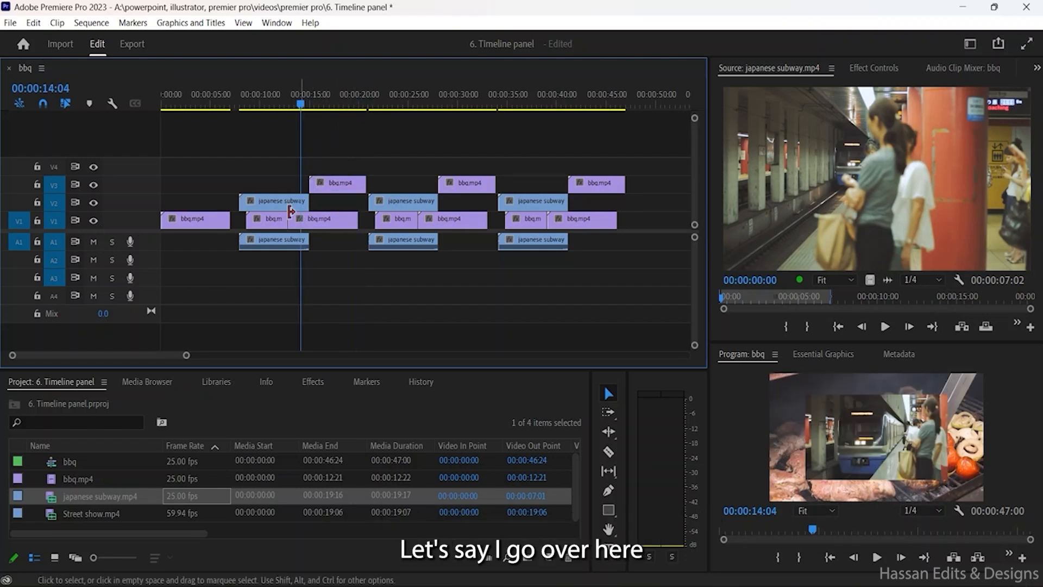
drag(300, 104, 230, 105)
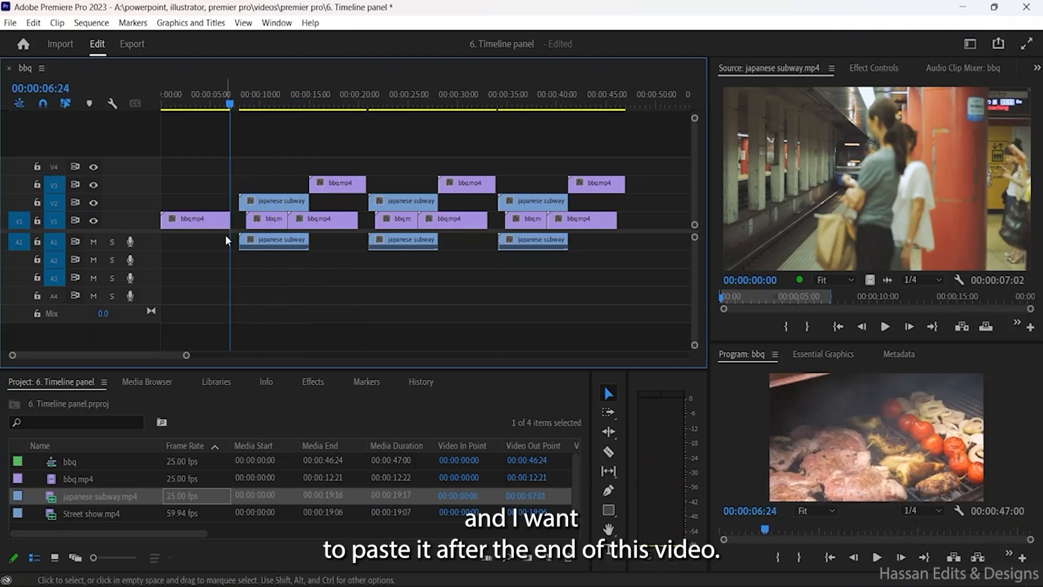
key(ctrl+v)
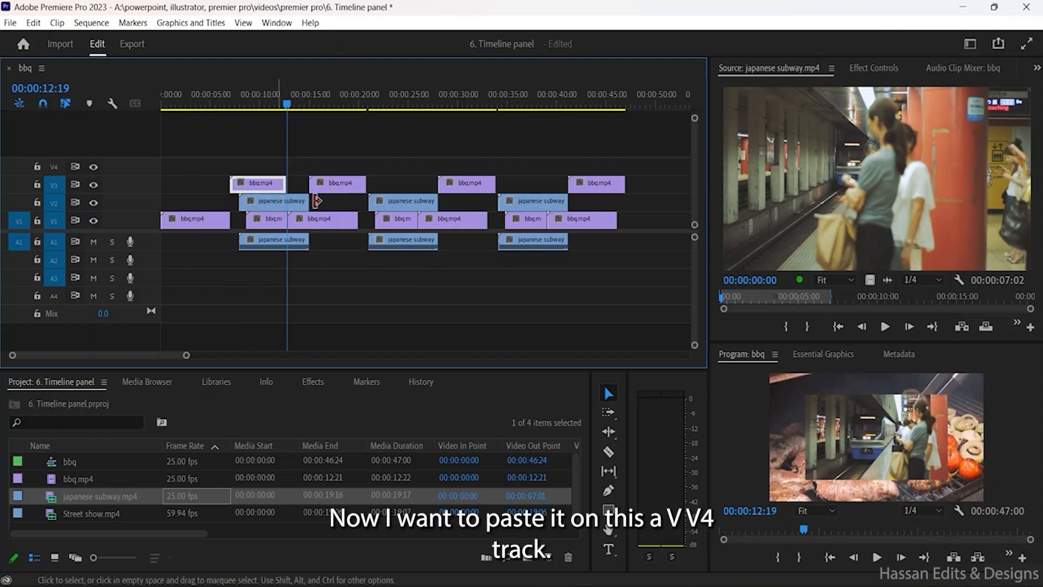
Step: Turn on track targeting for V4, turn it off for V3 and V2, and delete the bbq.mp4 copy just pasted on V3
click(57, 167)
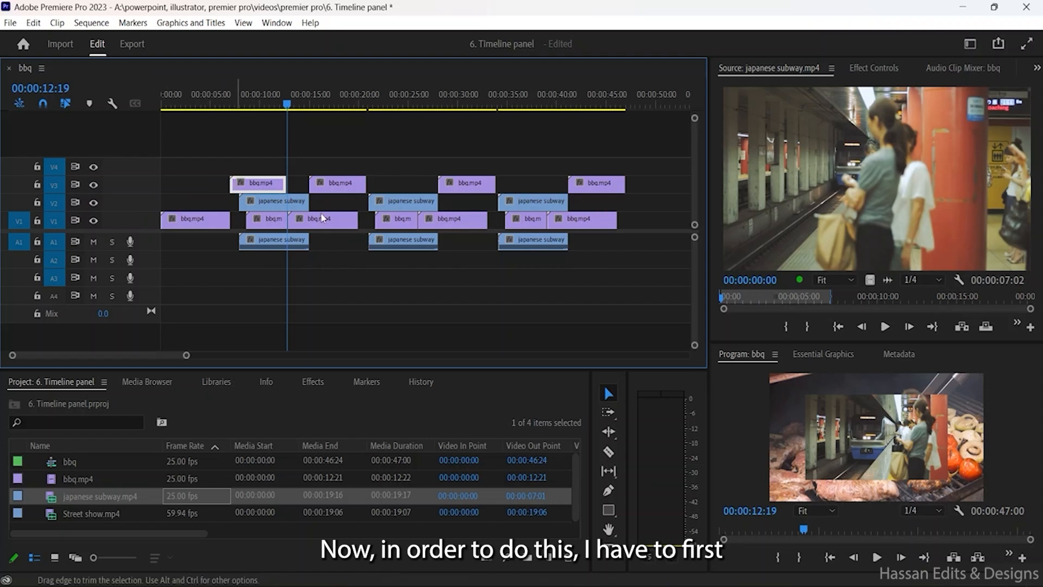
click(61, 184)
click(61, 203)
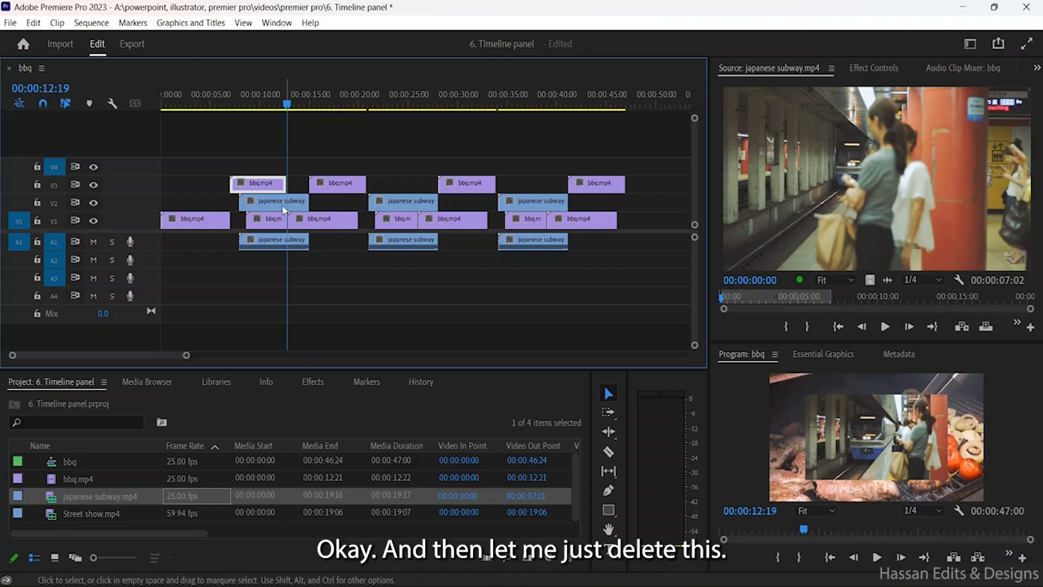
key(Delete)
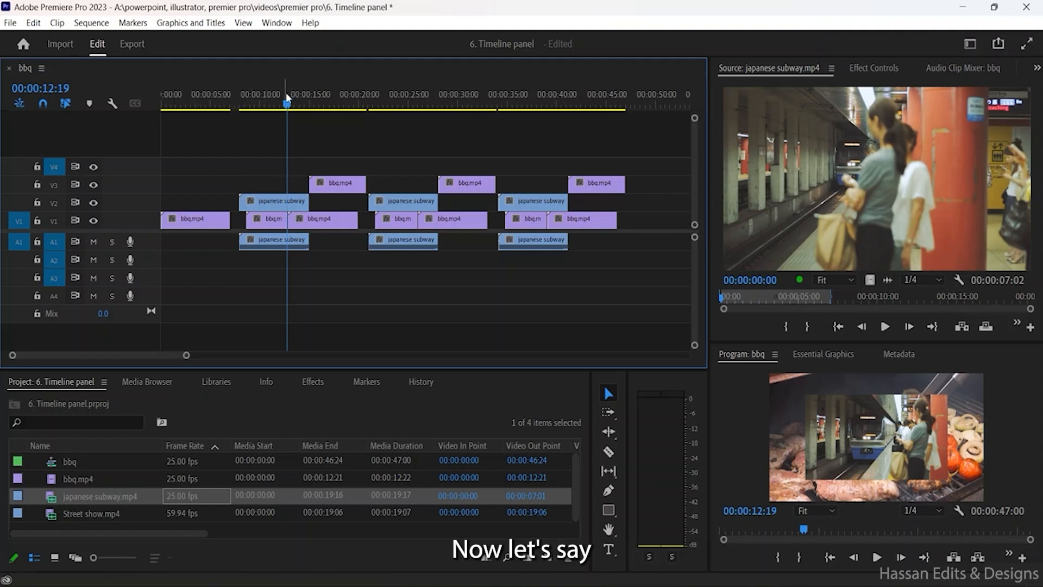
Step: Try to paste the copied bbq.mp4 clip onto V4 at 00:00:07:02, and maximize the timeline panel
drag(287, 103, 231, 112)
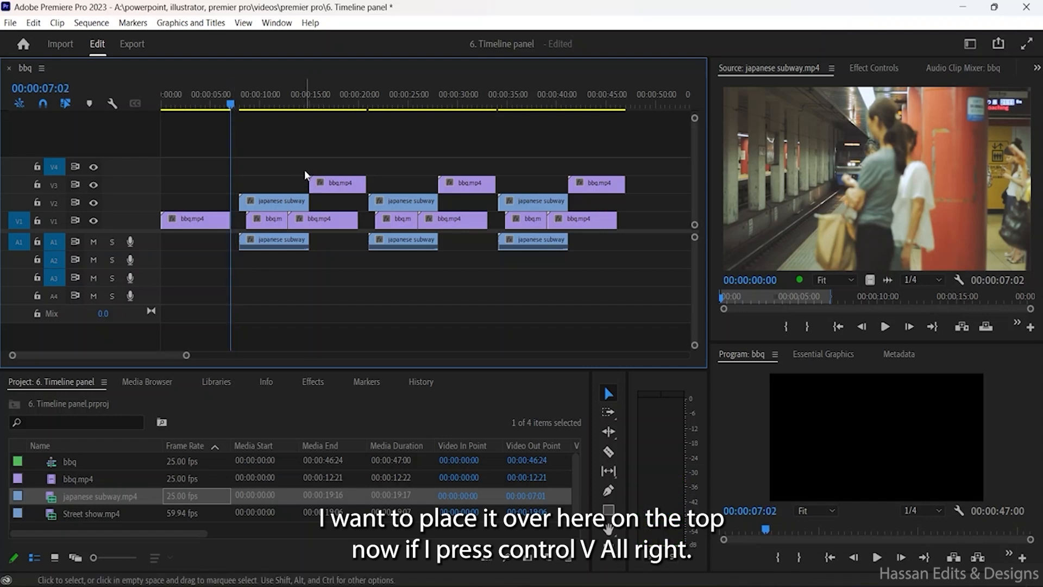
key(ctrl+v)
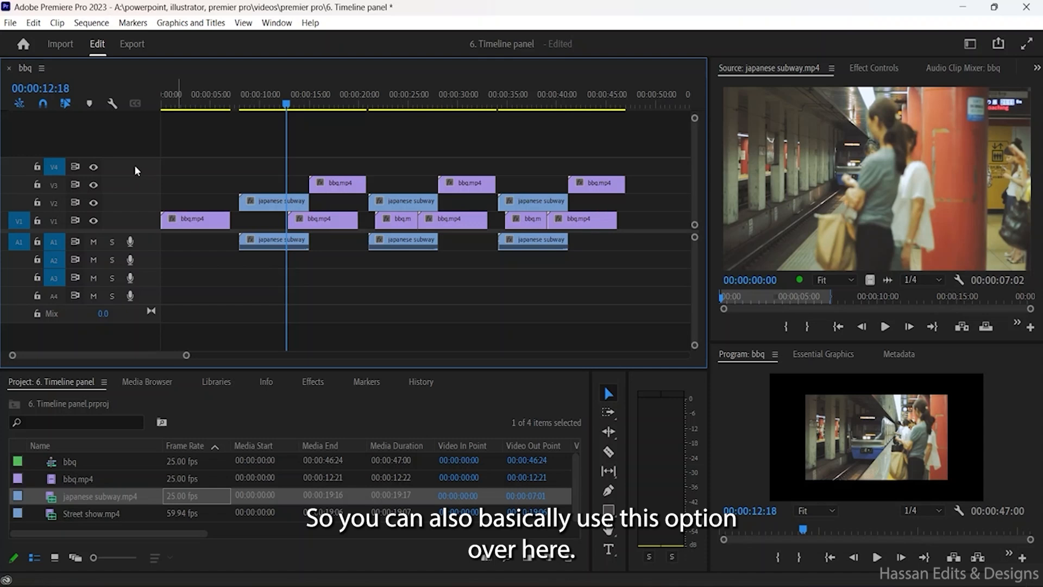
key(grave)
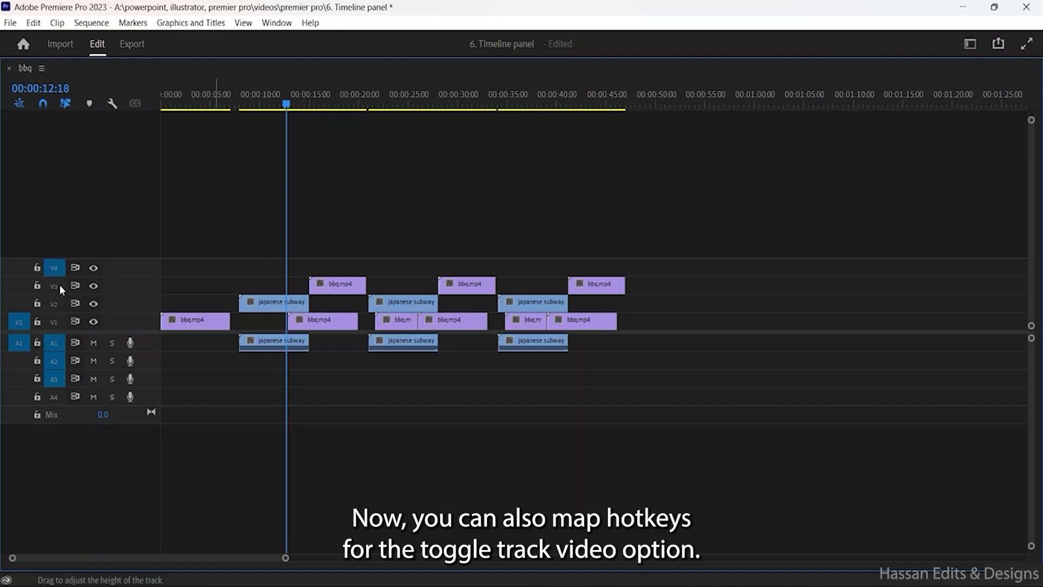
Step: Open the keyboard shortcut settings and search the commands for "toggle target video"
click(32, 22)
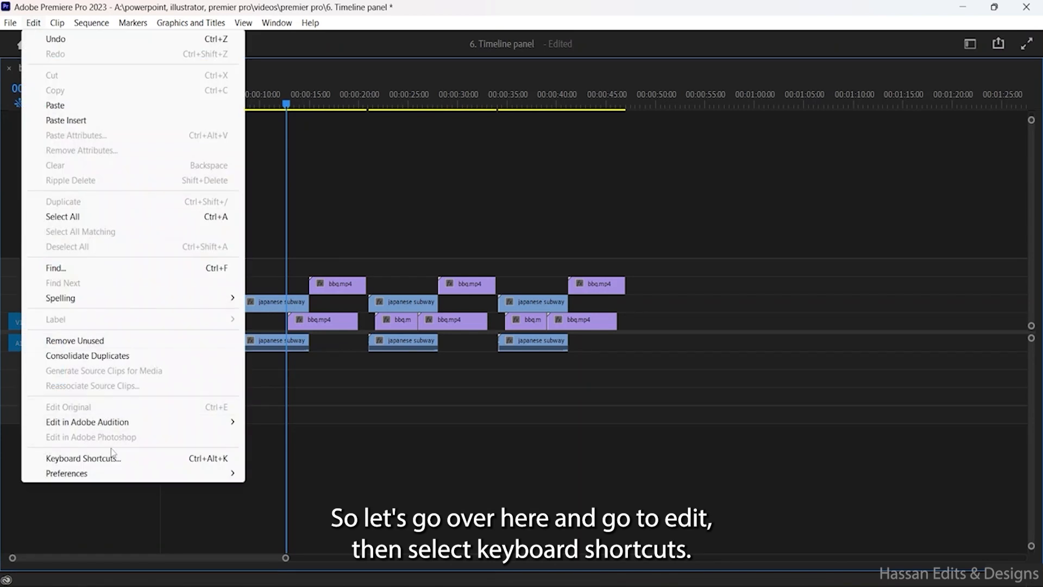
click(112, 455)
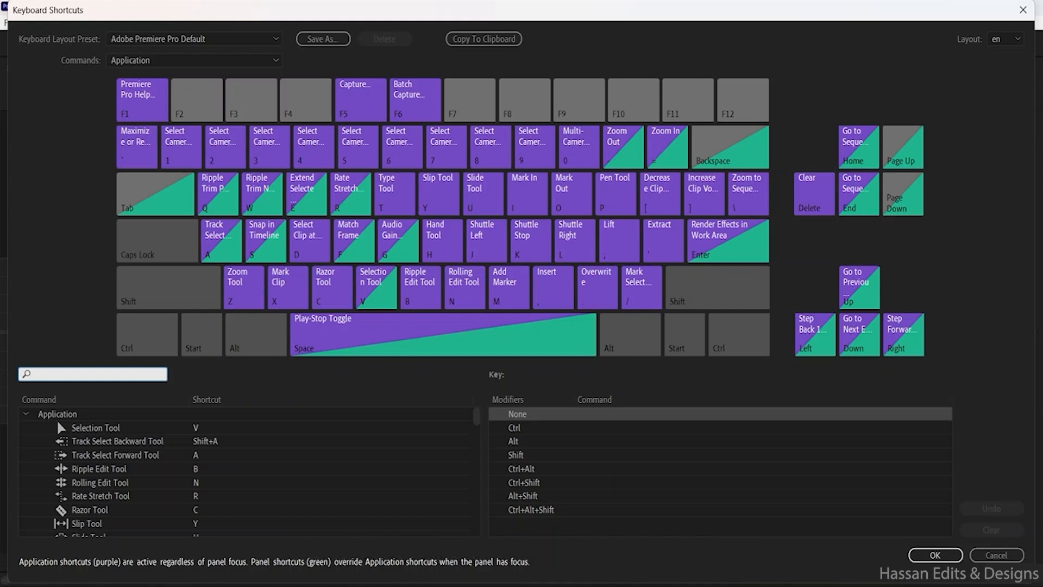
text(toggle)
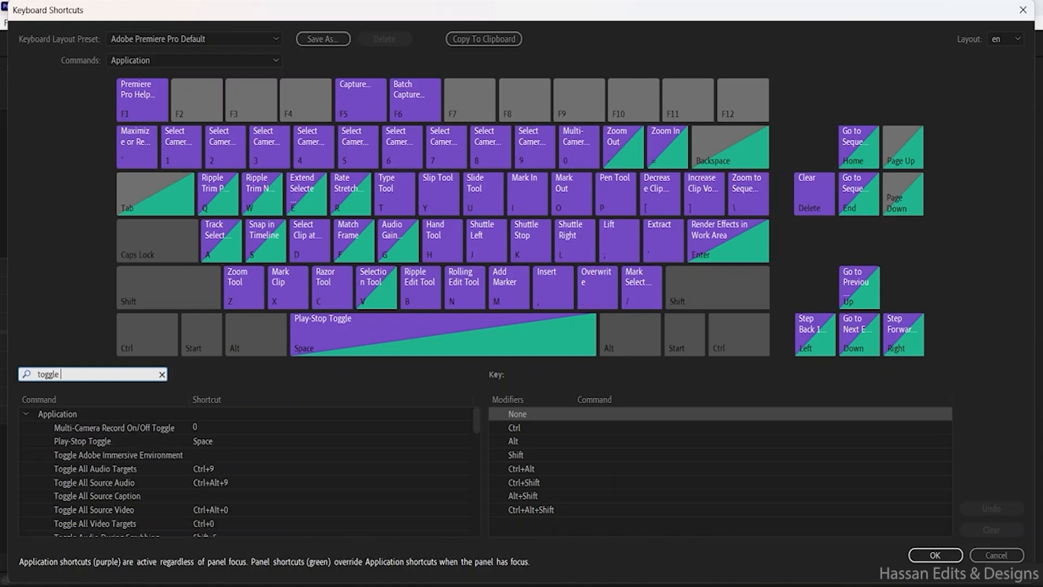
text( tar)
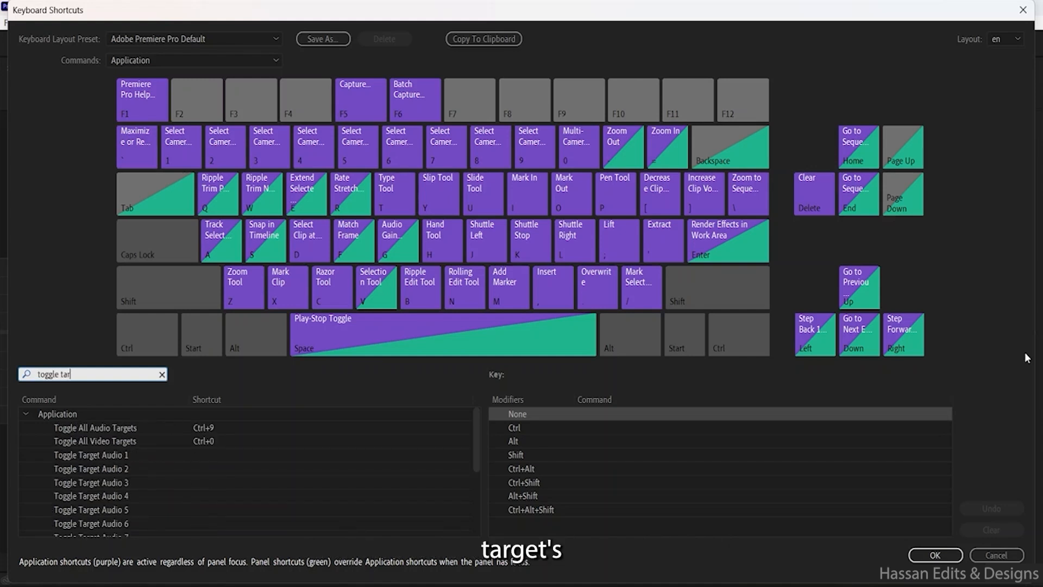
text(get audio)
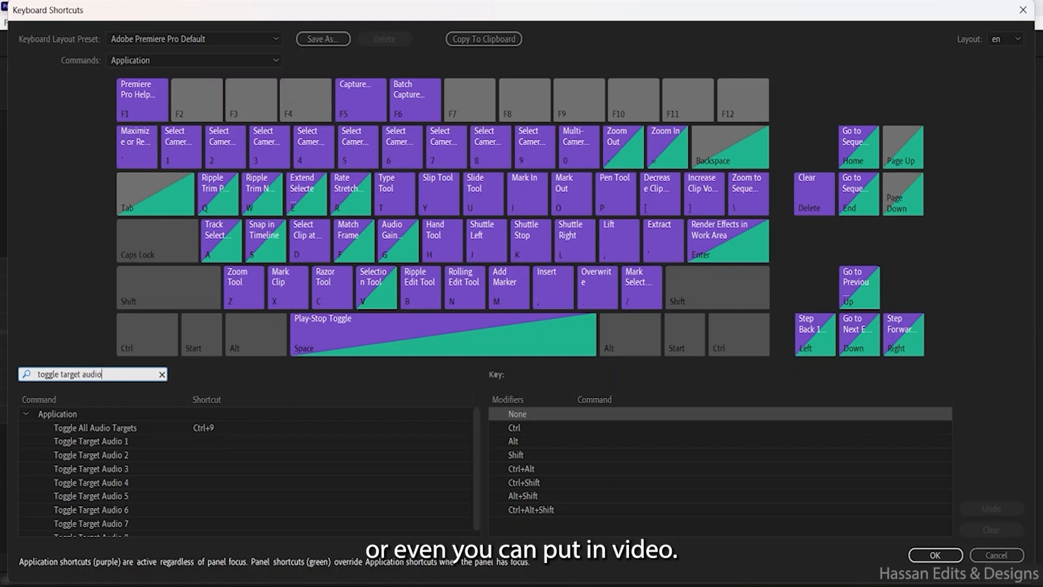
key(BackSpace)
text(vide)
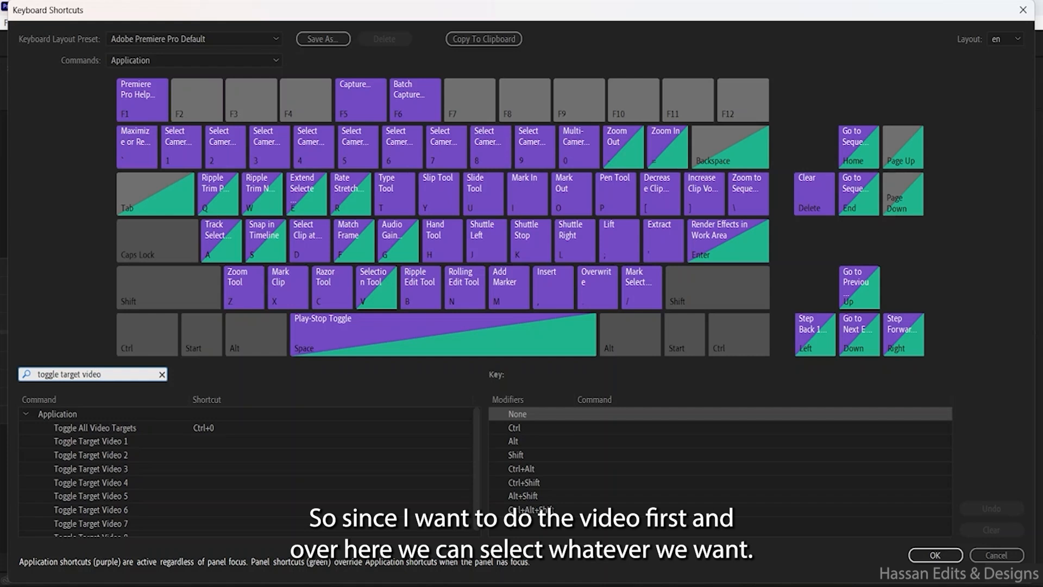
Step: Assign the shortcuts 1, 2 and 3 to Toggle Target Video 1, 2 and 3, and save the custom shortcuts
click(185, 446)
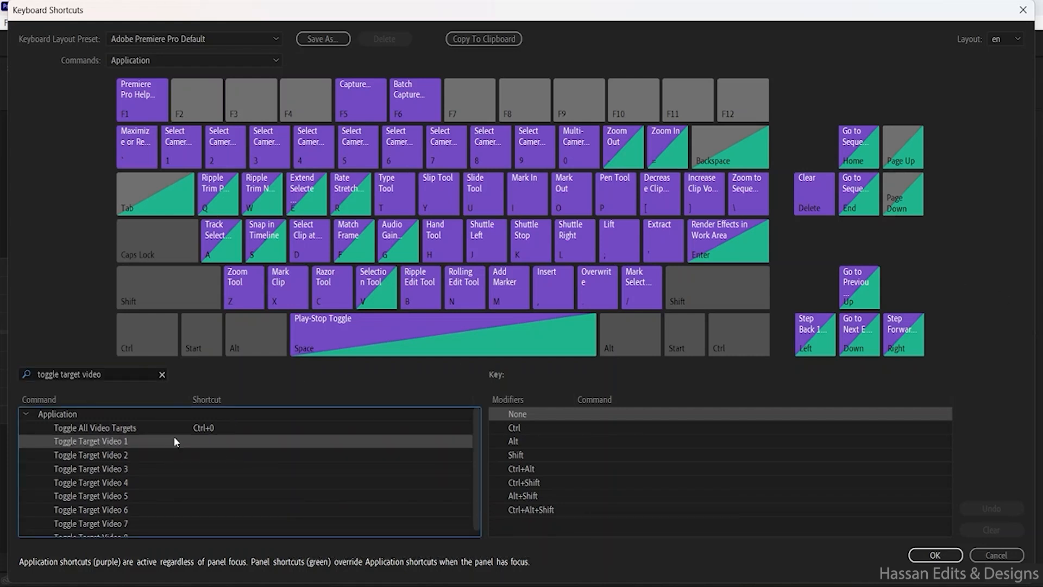
click(258, 138)
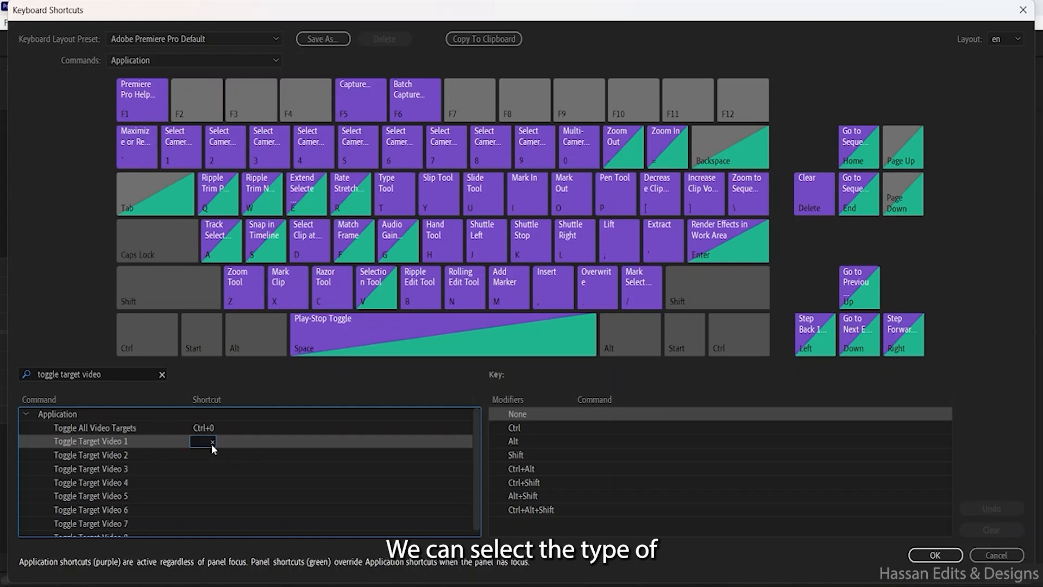
click(211, 442)
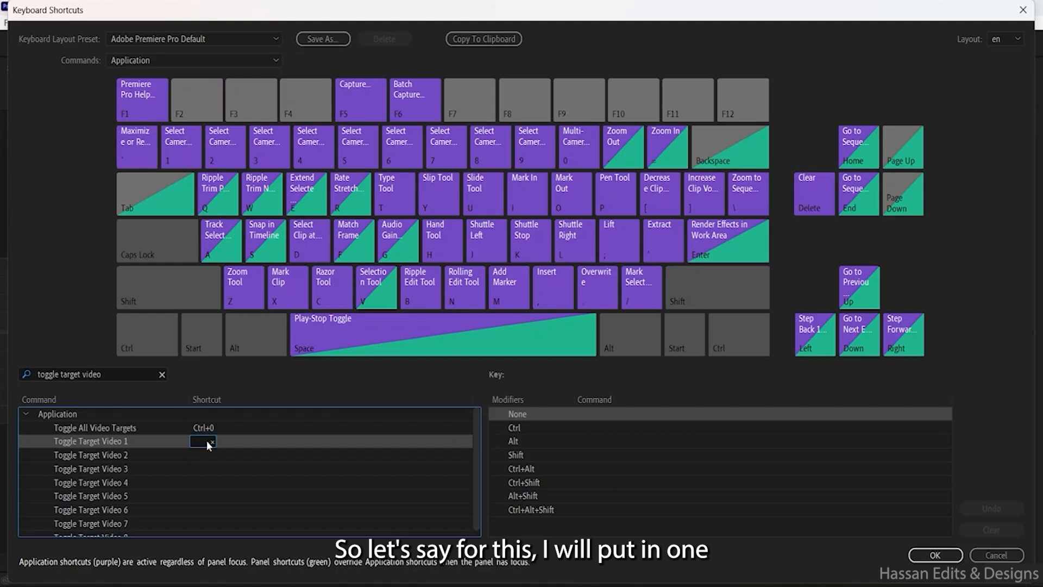
key(1)
click(199, 459)
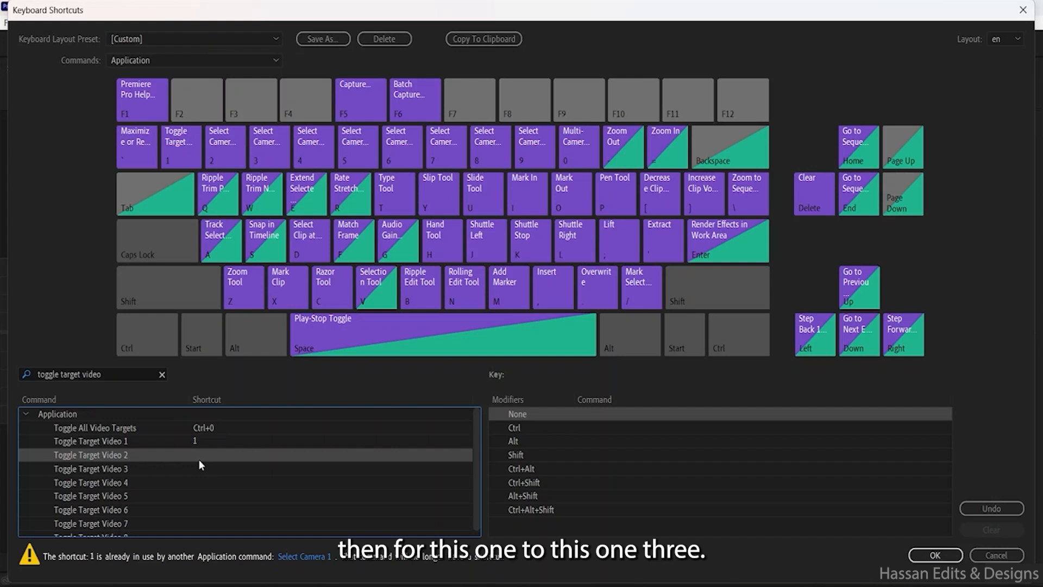
key(2)
click(199, 469)
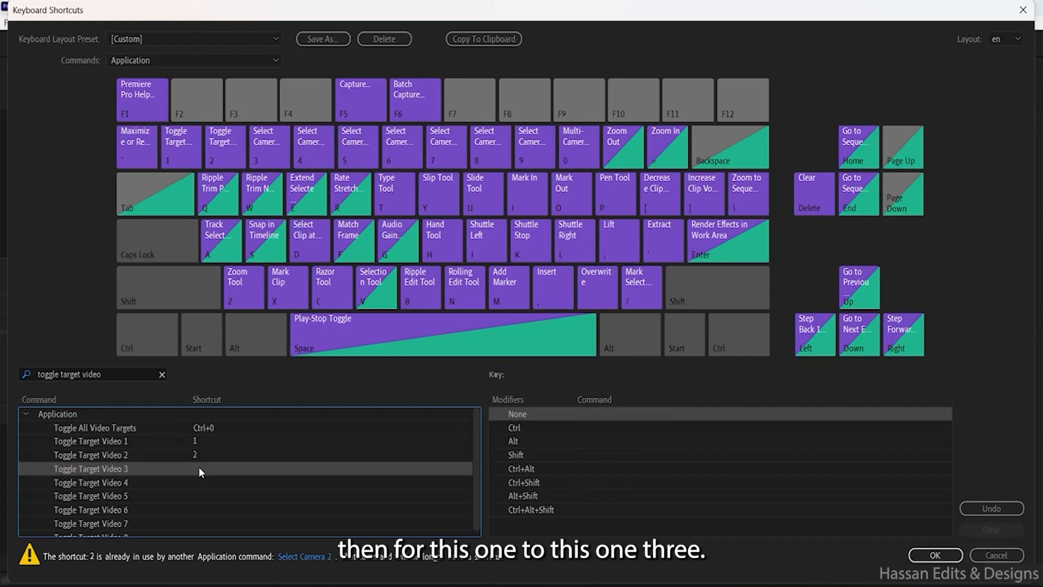
key(3)
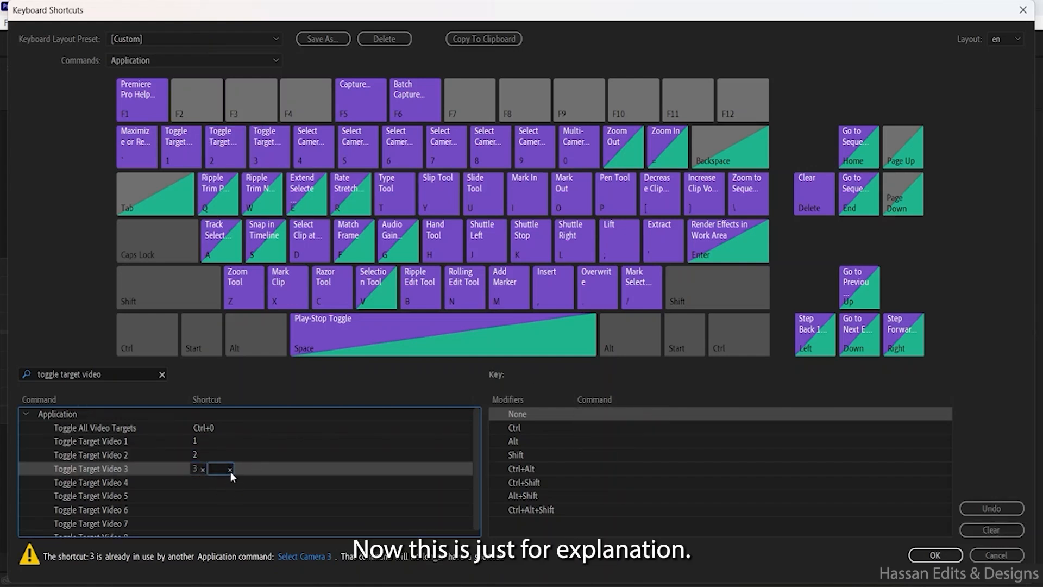
click(230, 469)
click(935, 554)
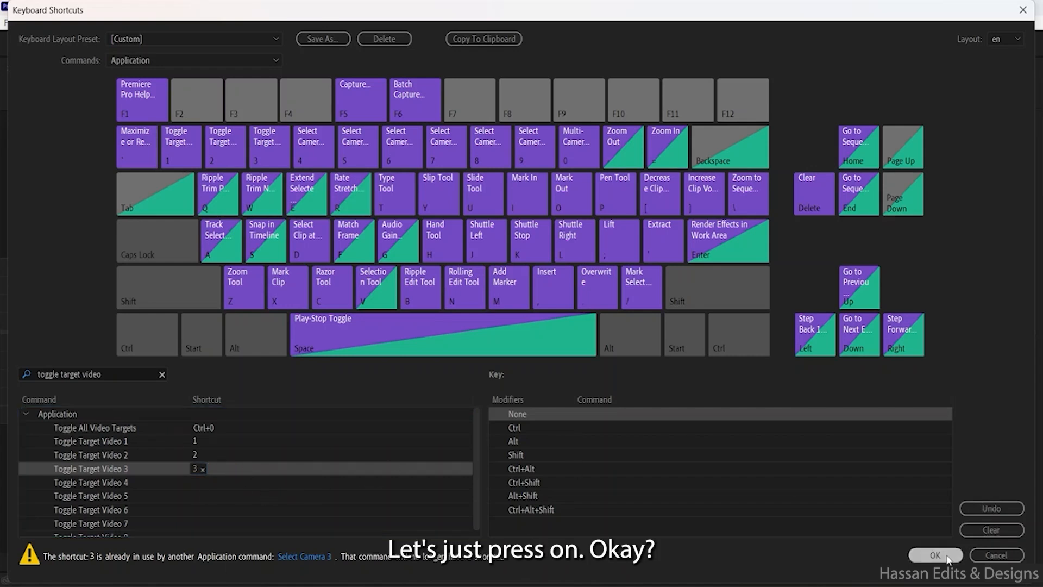
Step: Toggle targeting of V1, V2 and V3 repeatedly with the new shortcuts, leaving all three tracks targeted
key(1)
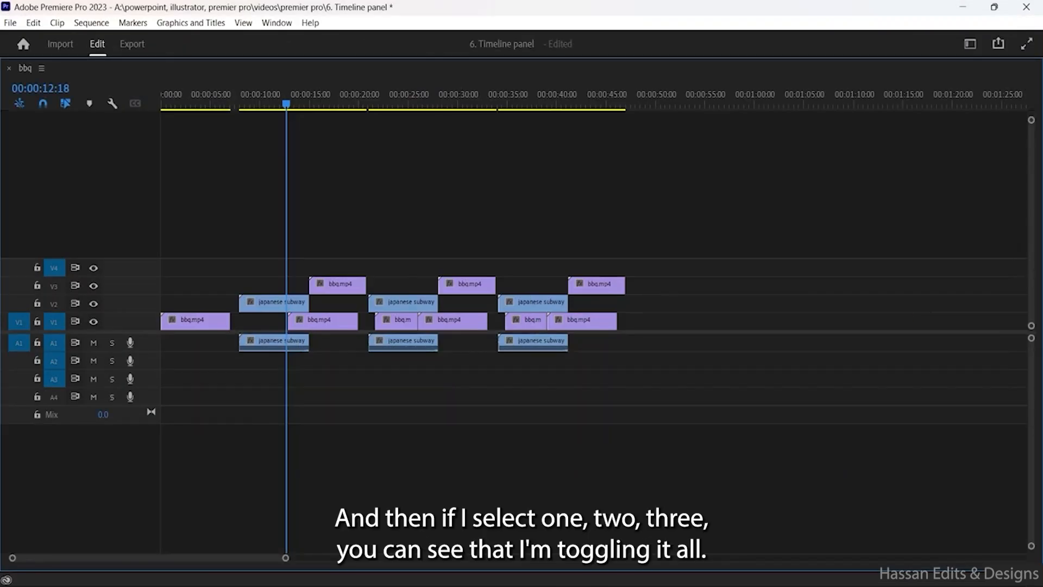
key(2)
key(3)
key(1)
key(2)
key(3)
key(1)
key(1)
key(2)
key(3)
key(1)
key(2)
key(3)
key(1)
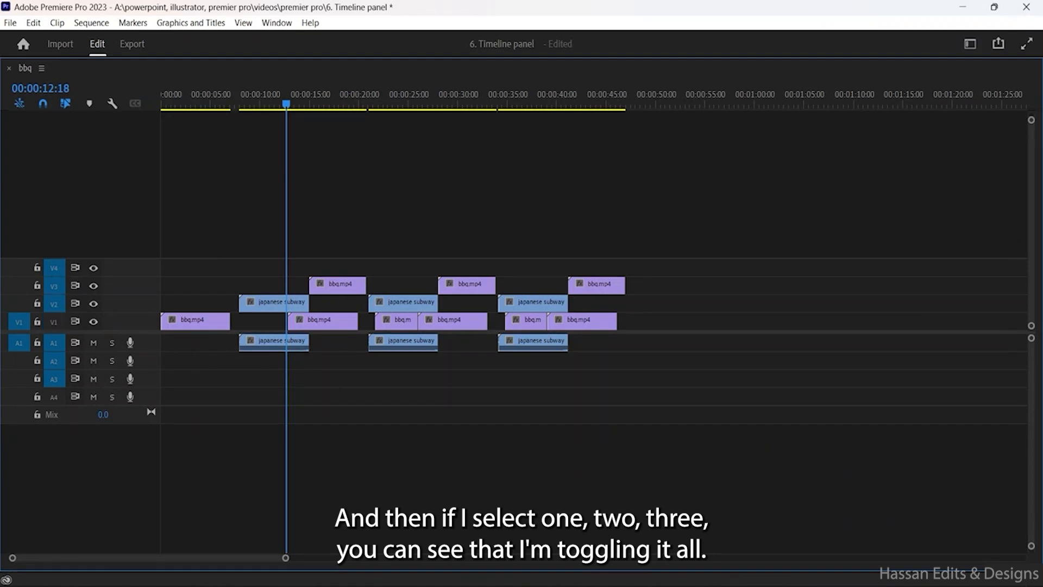
key(2)
key(1)
key(2)
key(1)
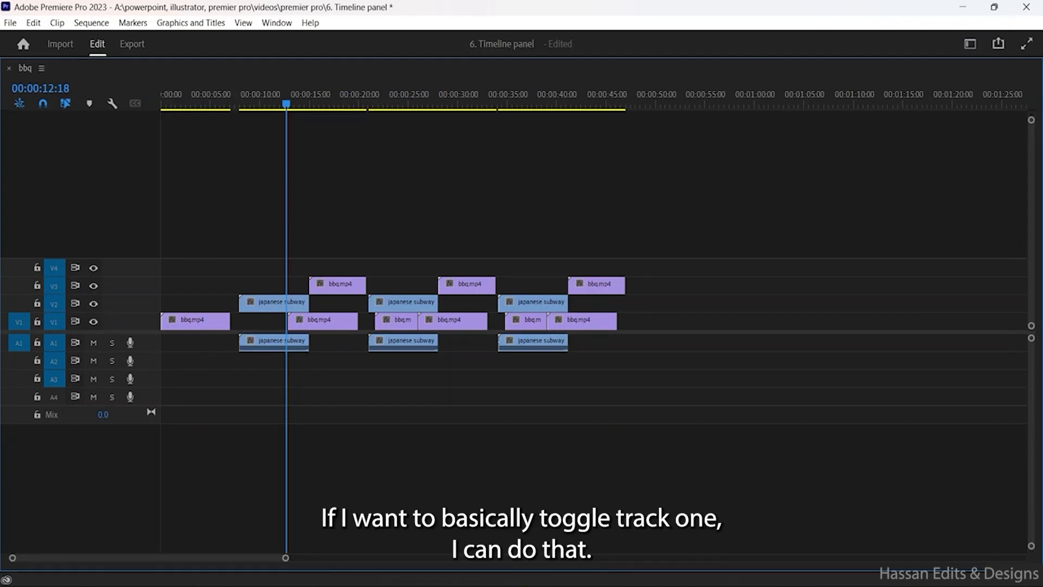
key(1)
key(1)
key(2)
key(2)
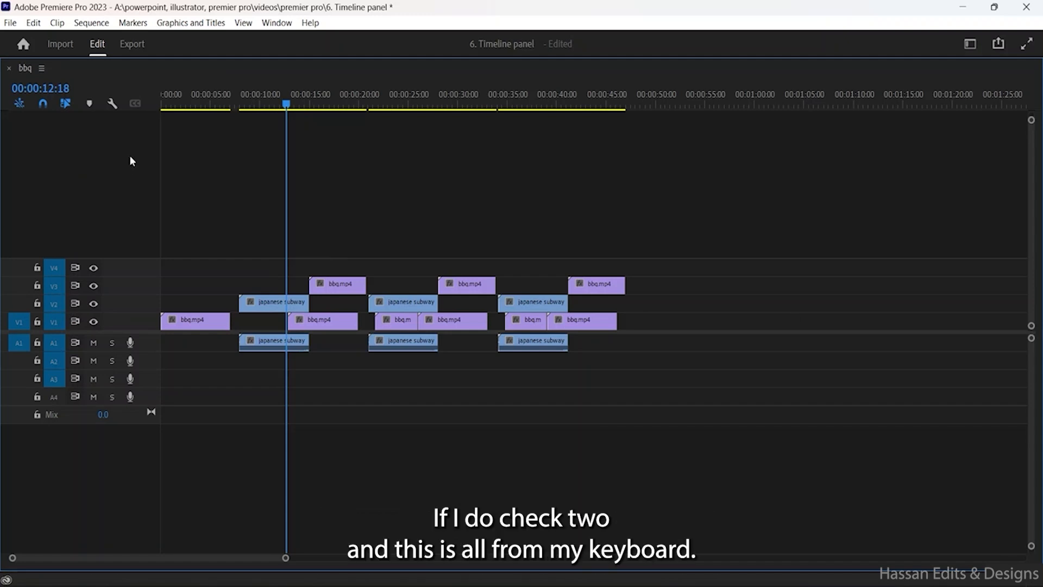
key(3)
key(3)
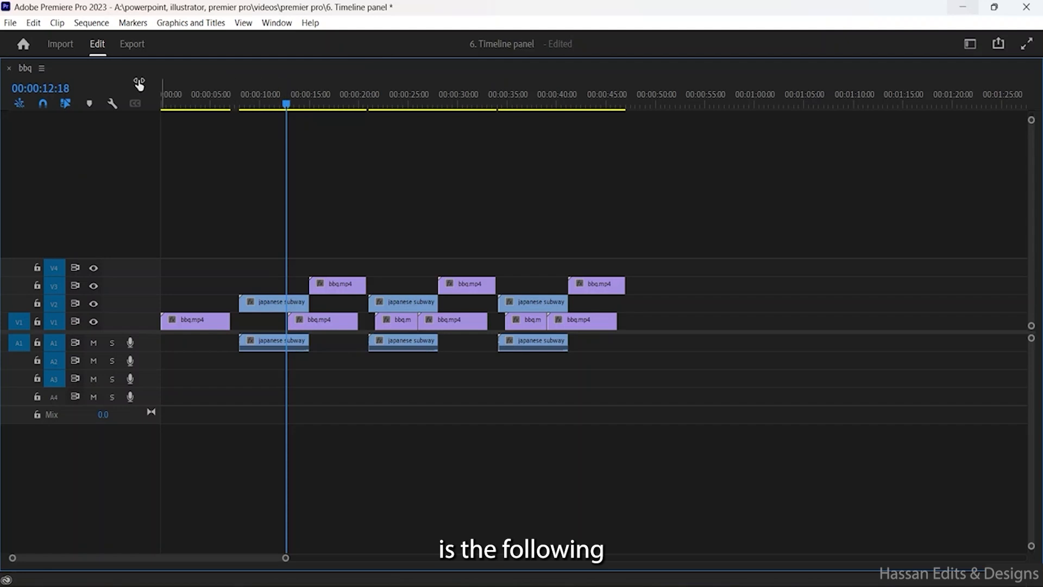
Step: Turn on Selection Follows Playhead and move the playhead onto the first bbq.mp4 clip on V3 at 00:00:17:22
click(89, 23)
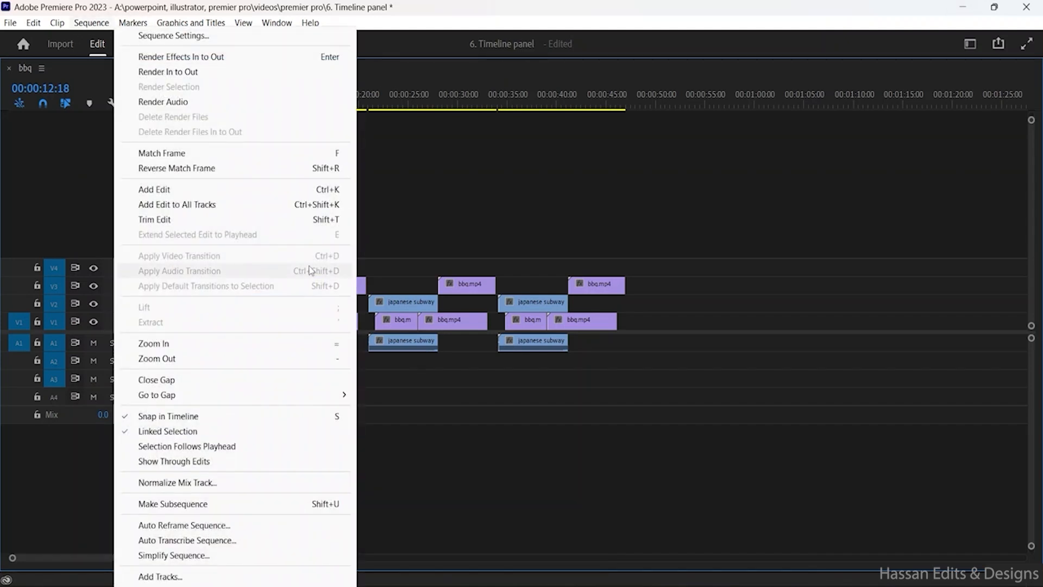
click(218, 450)
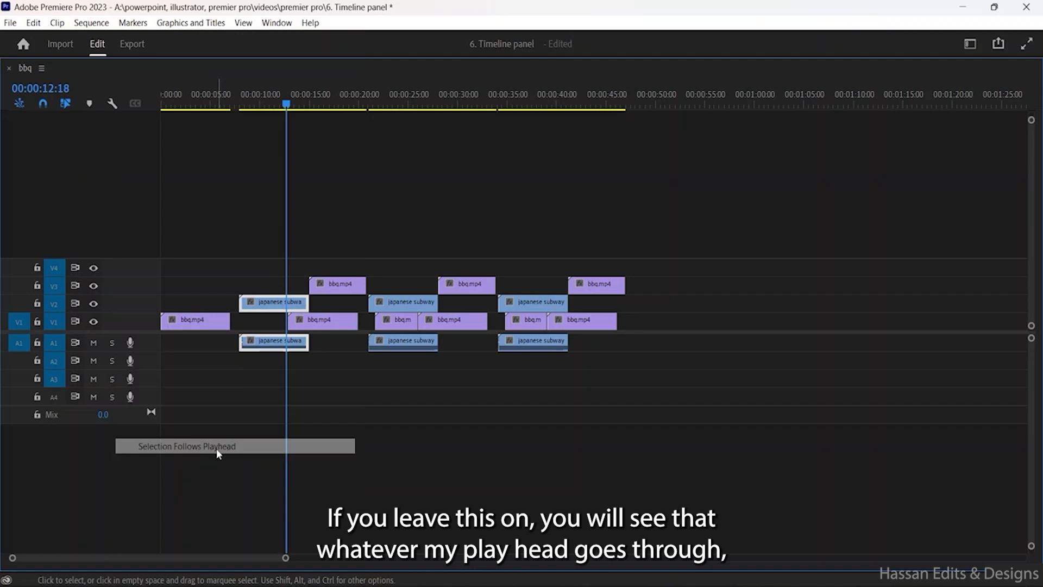
drag(286, 103, 337, 122)
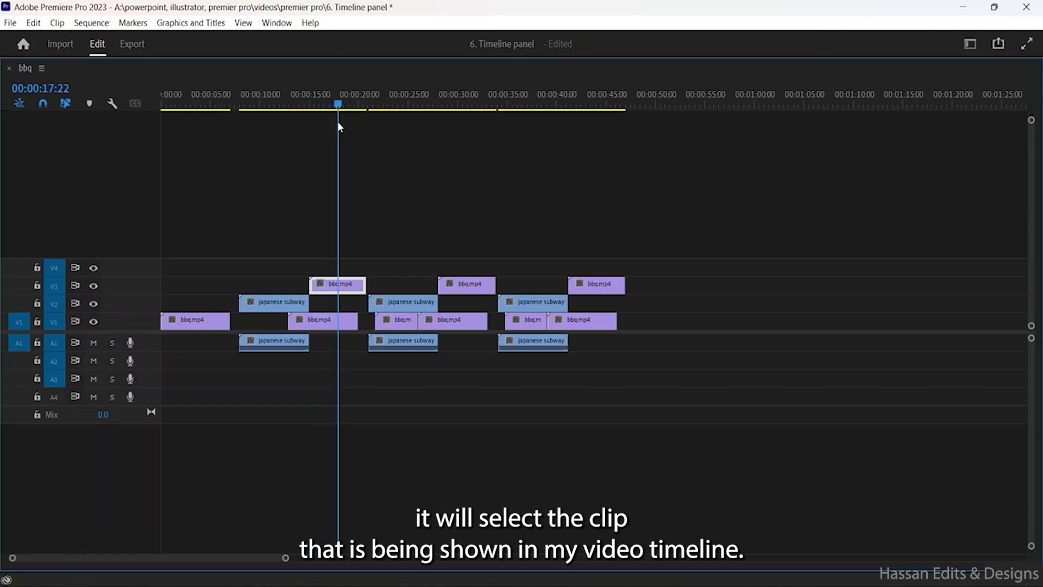
Step: Restore the timeline panel to its normal size and scrub the playhead through the sequence, ending at 00:00:00:17
key(grave)
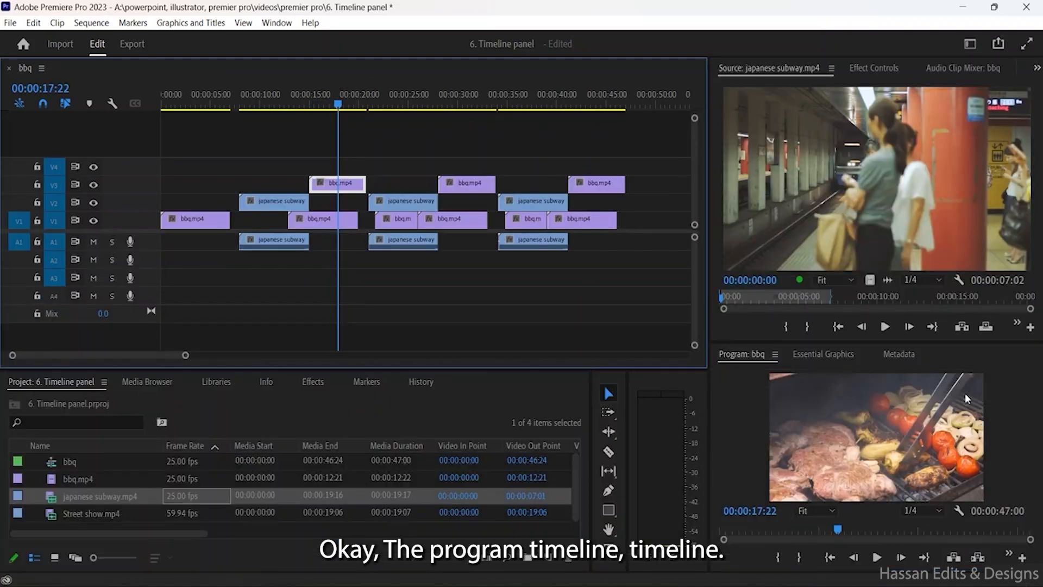
drag(340, 105, 510, 146)
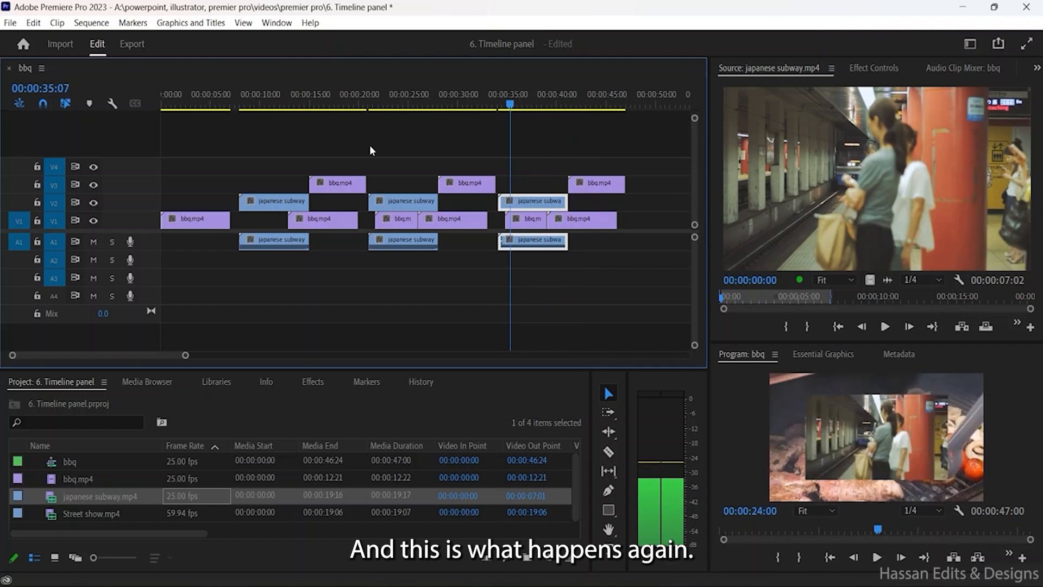
click(194, 162)
drag(179, 161, 167, 156)
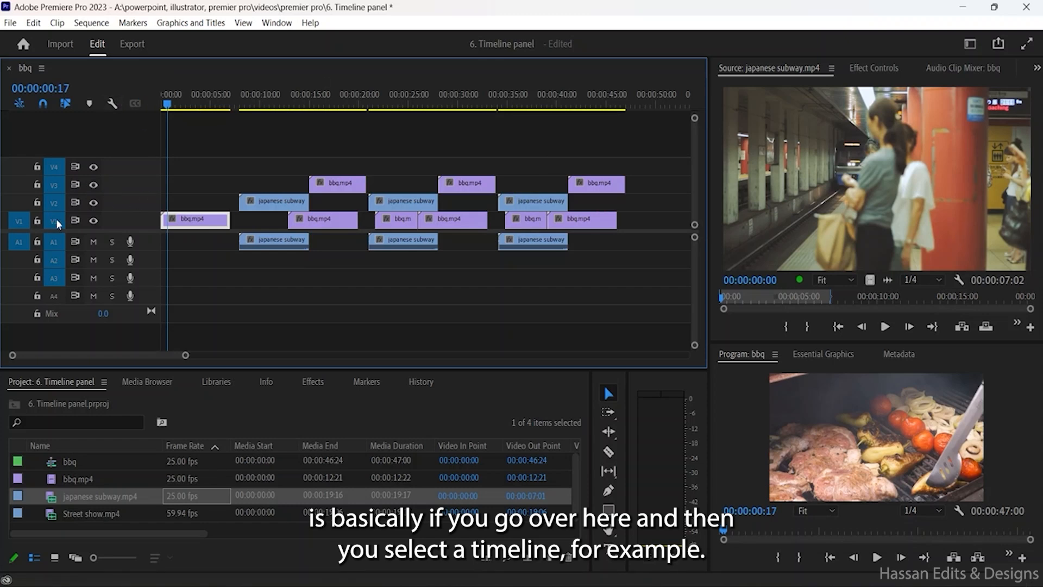
Step: Turn off targeting of V1, check the Selection Follows Playhead option, and scrub the playhead through the sequence to 00:00:34:16
drag(174, 102, 254, 101)
click(198, 101)
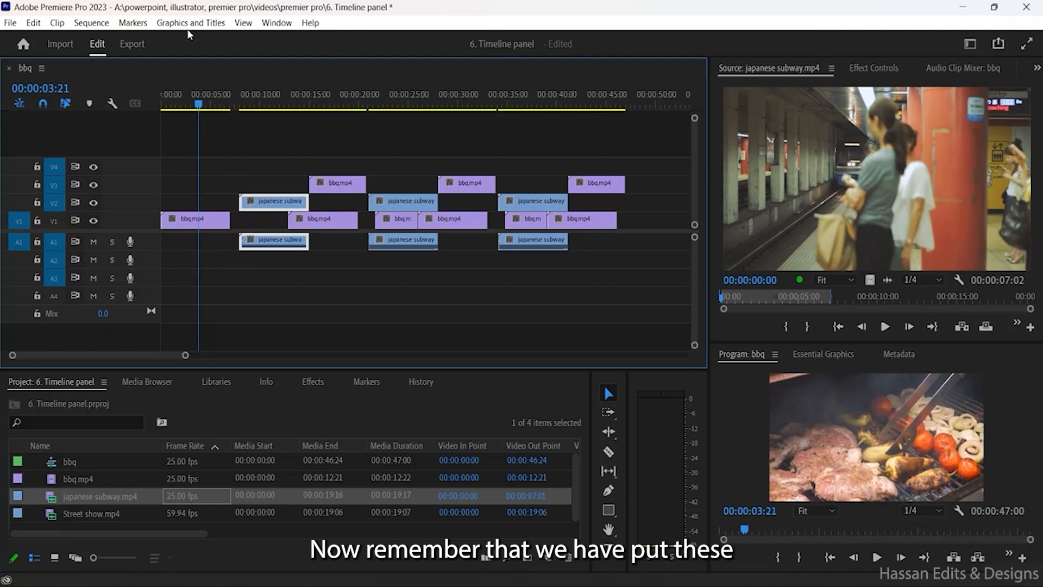
click(100, 23)
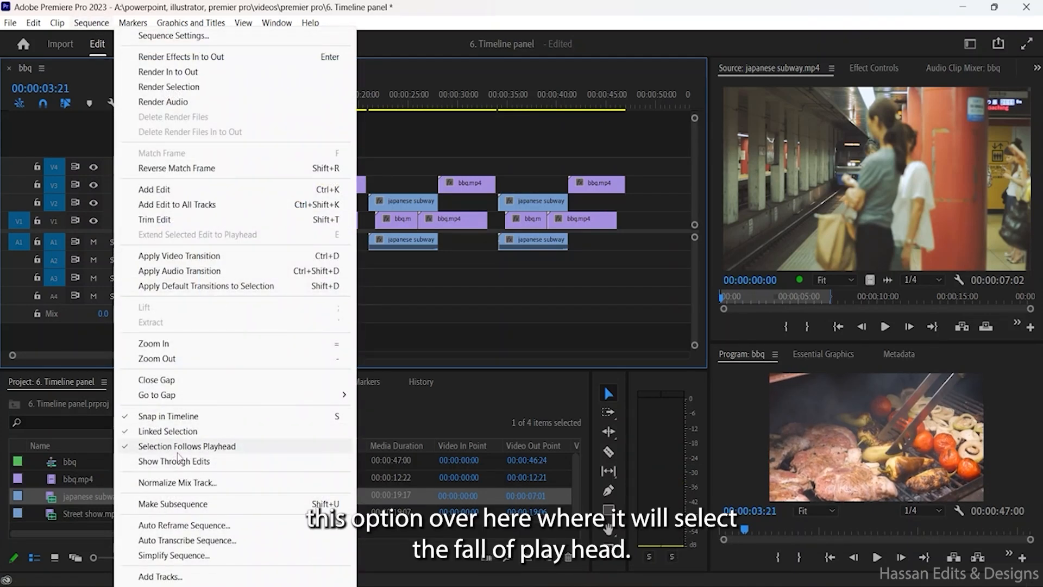
click(220, 446)
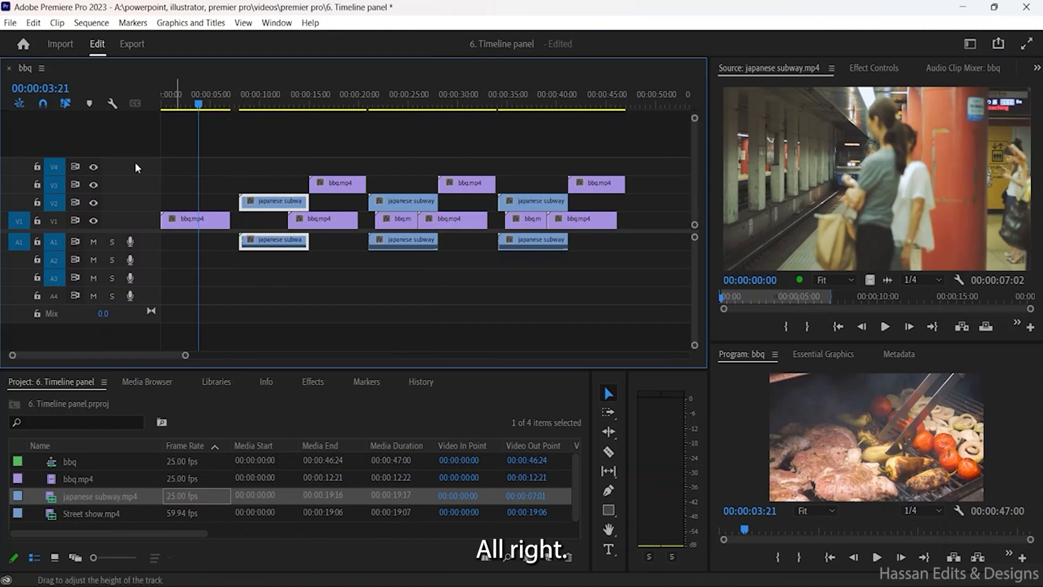
click(185, 104)
drag(186, 103, 503, 142)
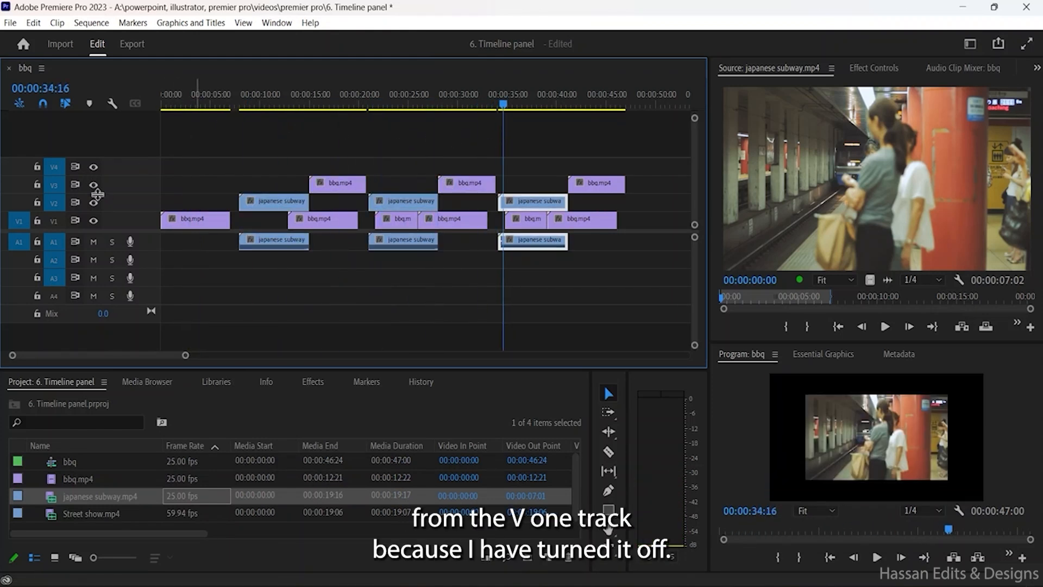
Step: Turn off targeting of V2 and A1, scrubbing the playhead across the clips and ending at 00:00:05:19
click(54, 202)
drag(498, 94, 595, 136)
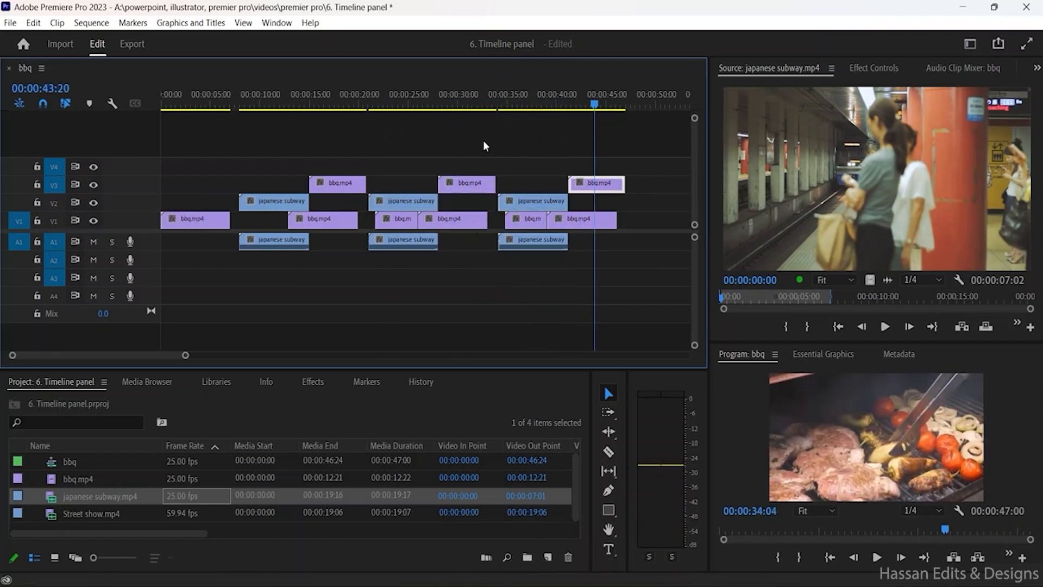
drag(410, 161, 472, 161)
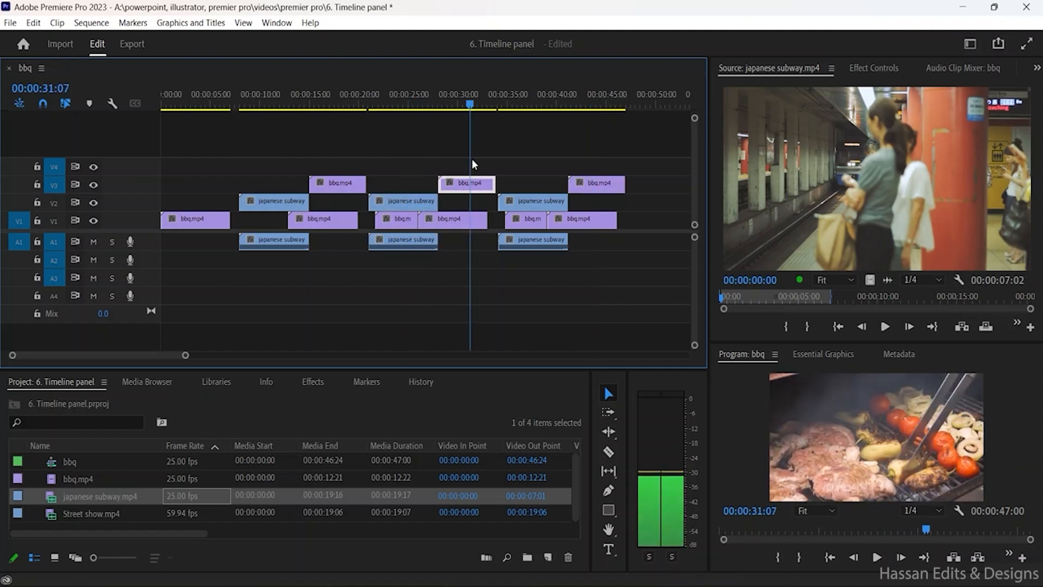
click(58, 242)
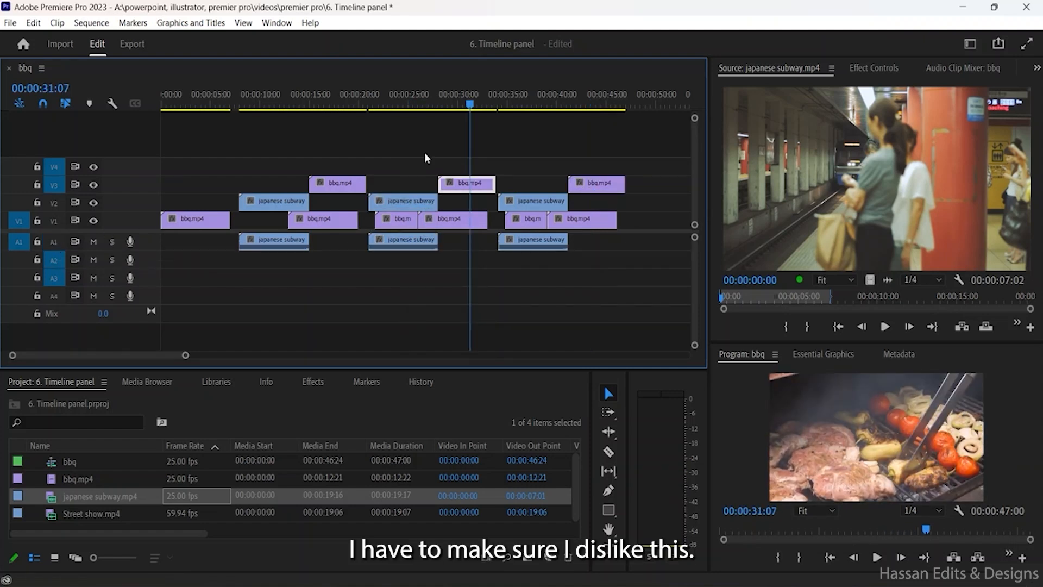
drag(538, 114, 218, 189)
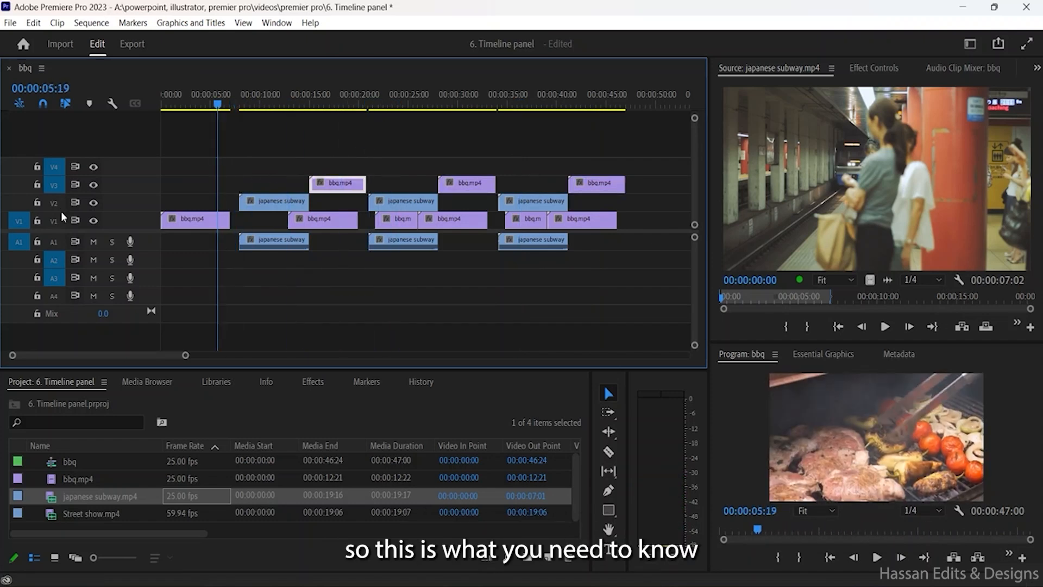
Step: Target V1, V2 and A1 again and move the playhead over the first V1 clip to 00:00:04:05
click(55, 242)
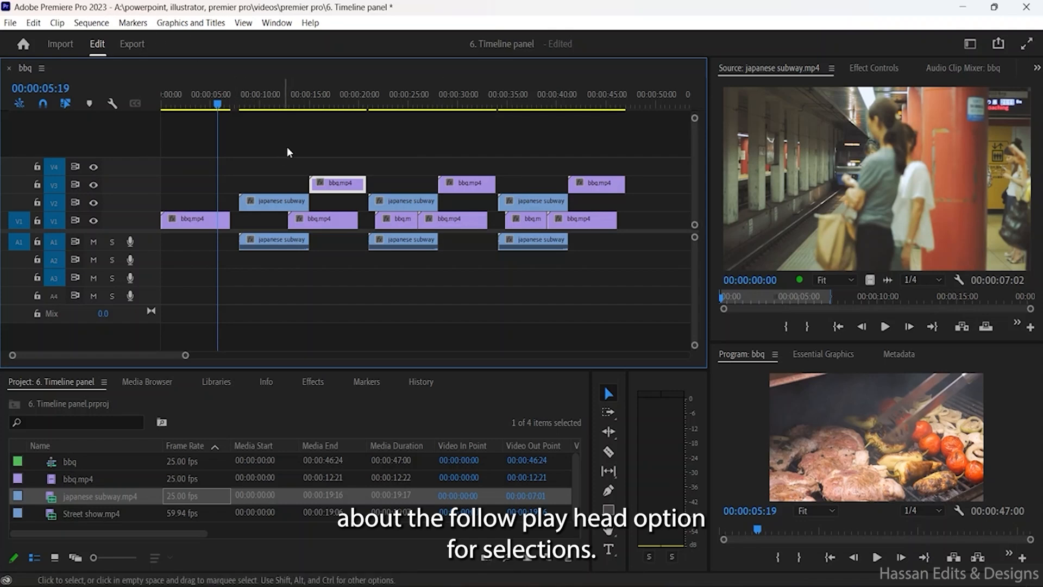
drag(220, 104, 210, 186)
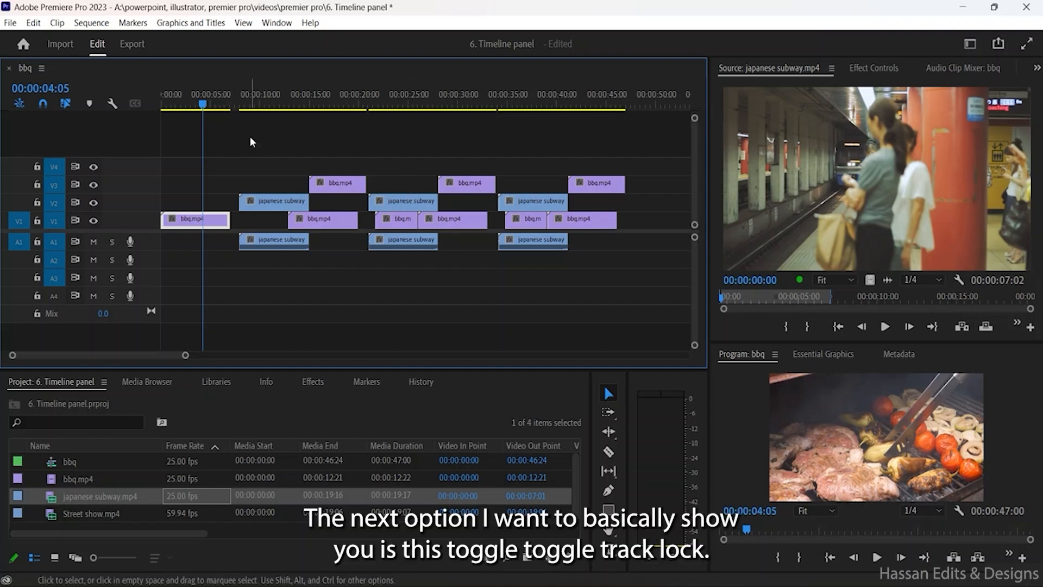
Step: Lock track V1, test the lock by marquee-selecting clips across all tracks twice, and unlock V1
click(37, 221)
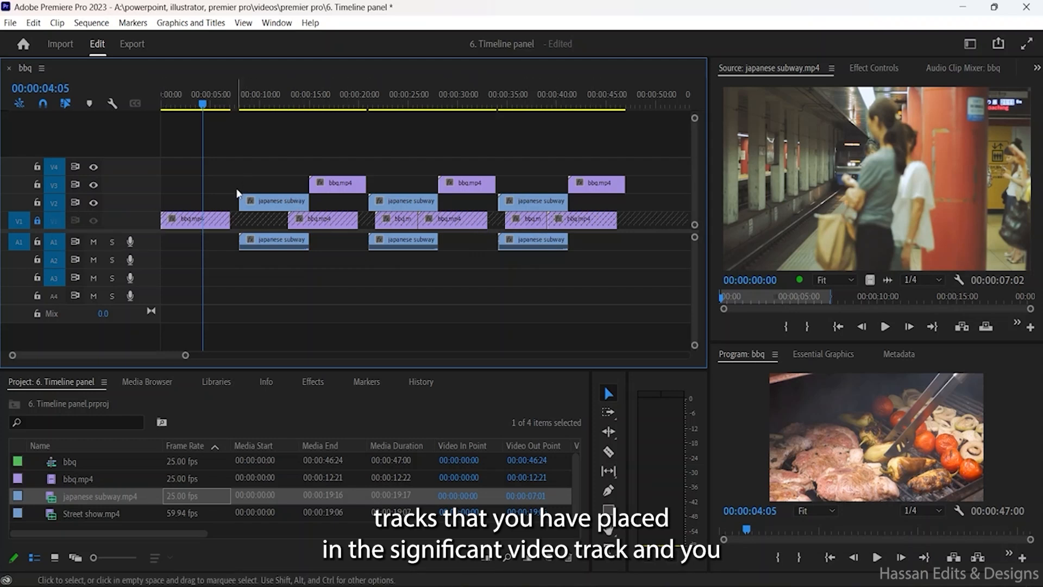
drag(219, 166, 641, 318)
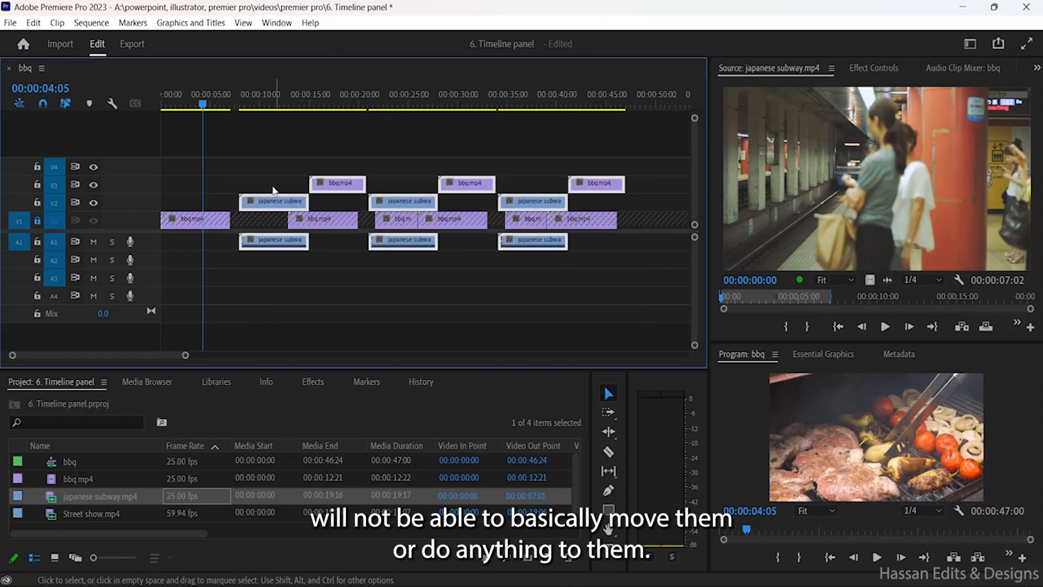
click(268, 163)
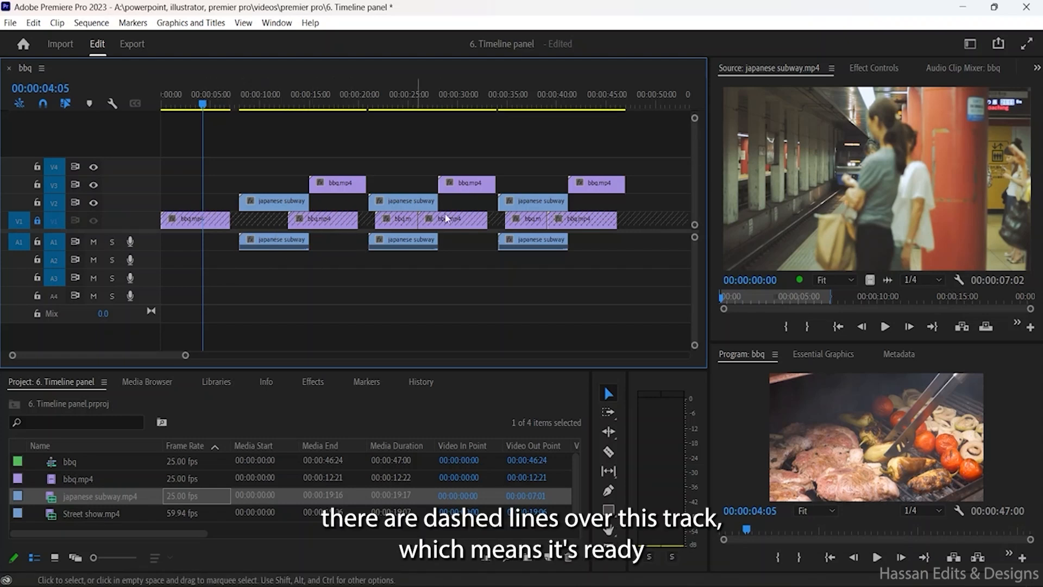
drag(269, 140, 625, 286)
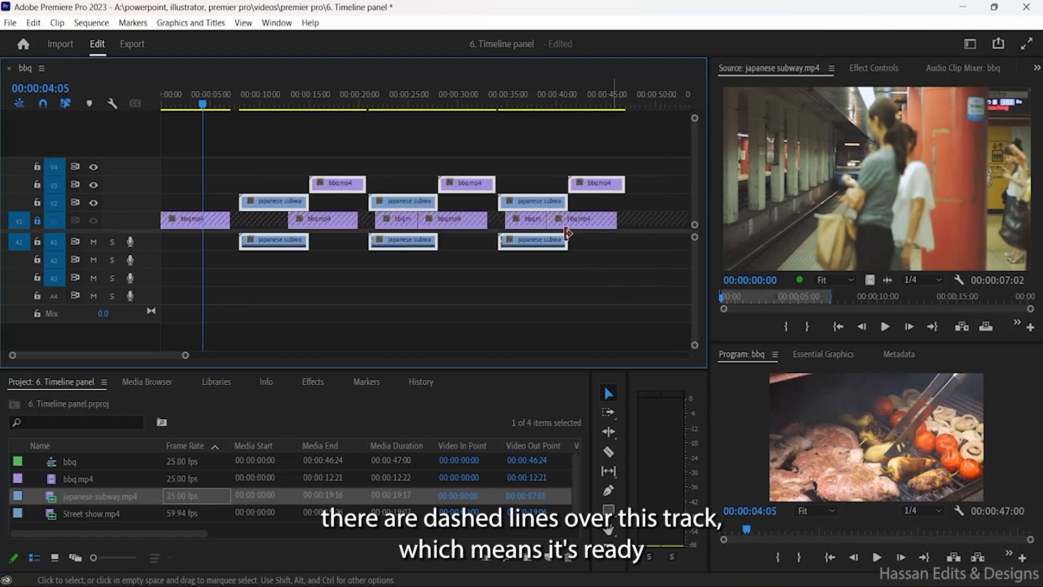
drag(599, 188, 590, 208)
click(430, 163)
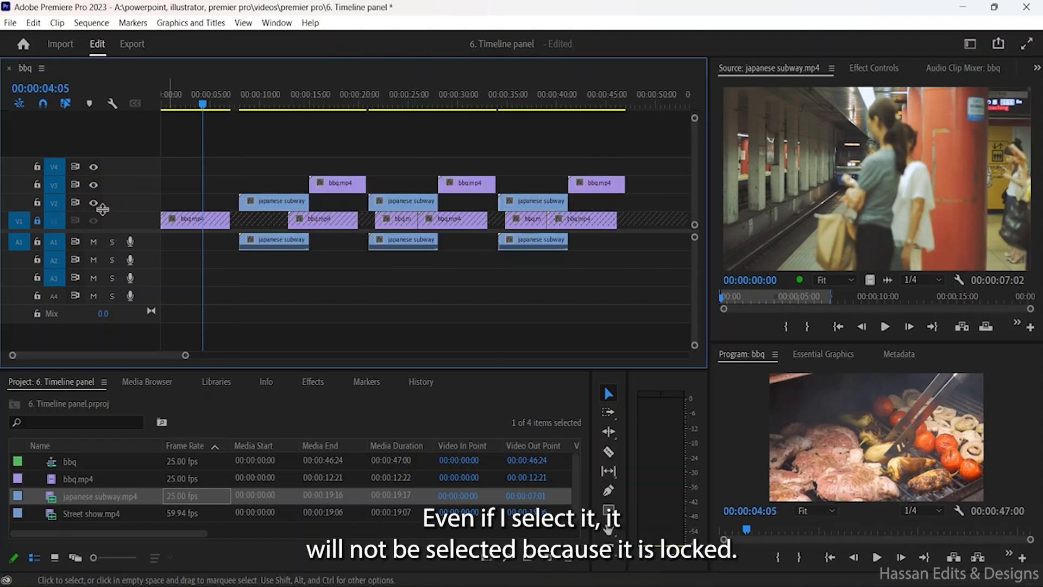
click(36, 221)
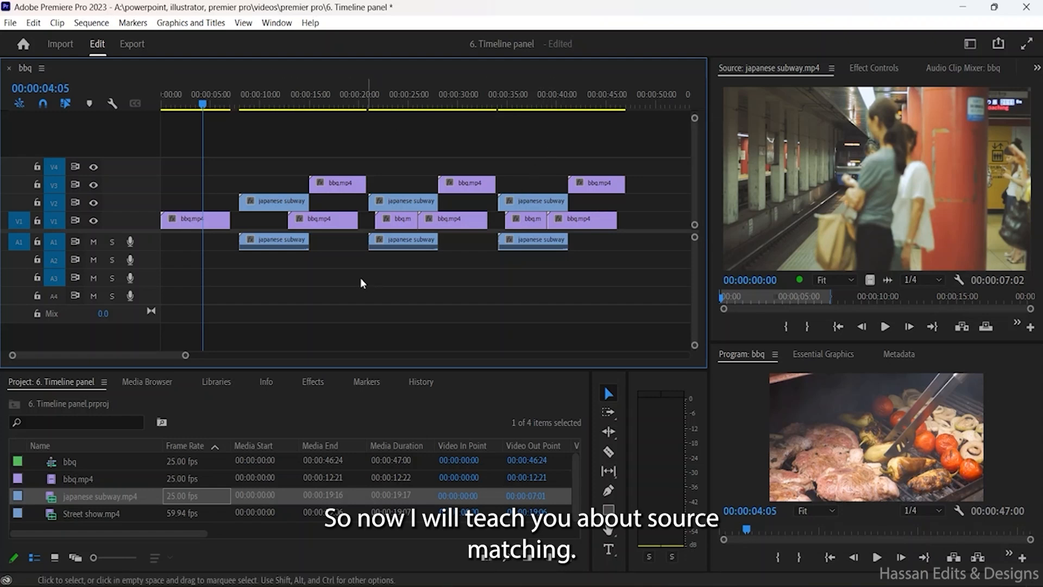
Step: Select all clips on every track of the bbq sequence and delete them
drag(204, 165, 240, 235)
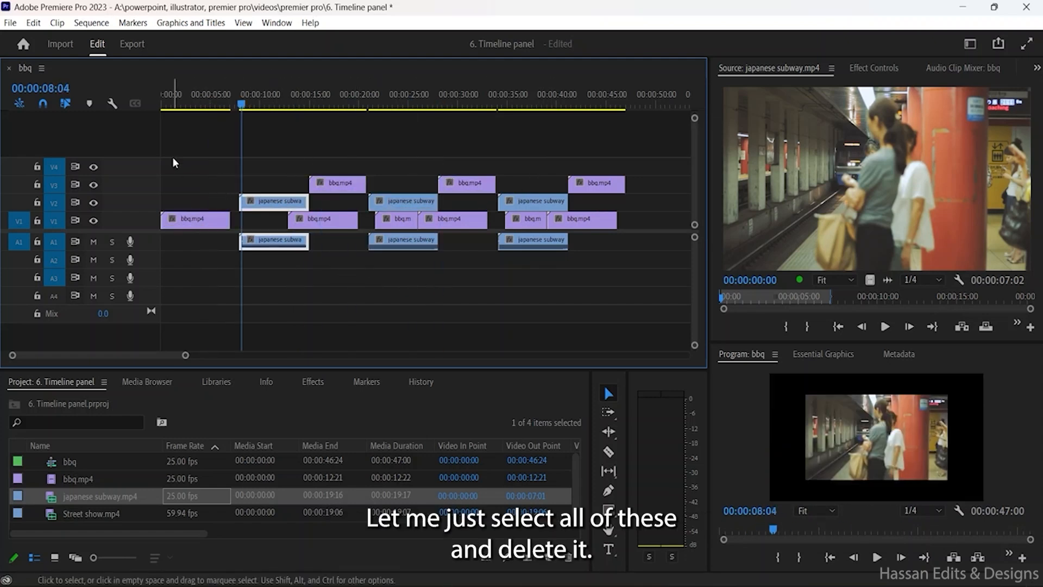
drag(172, 157, 607, 305)
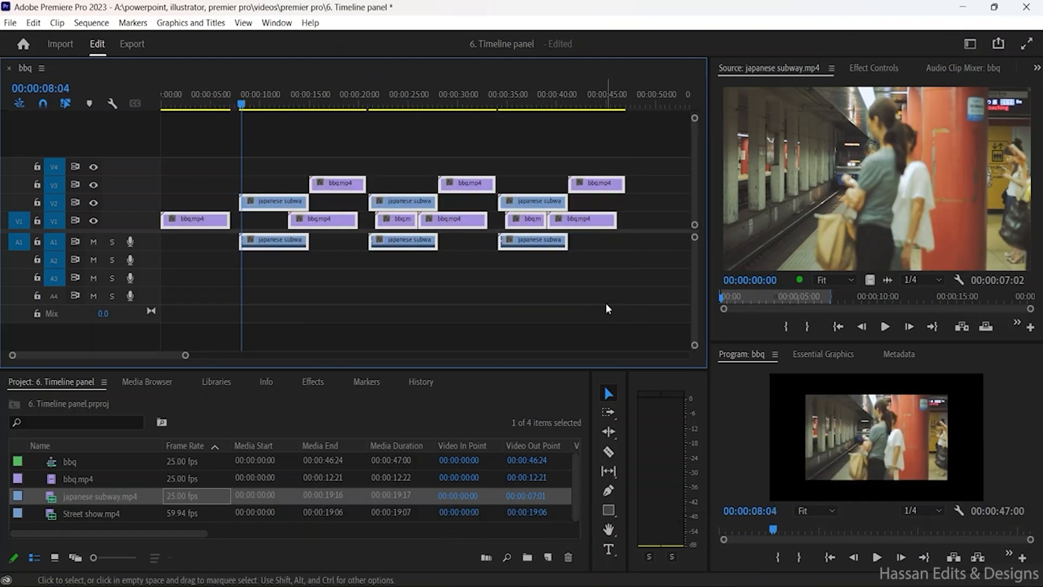
key(Delete)
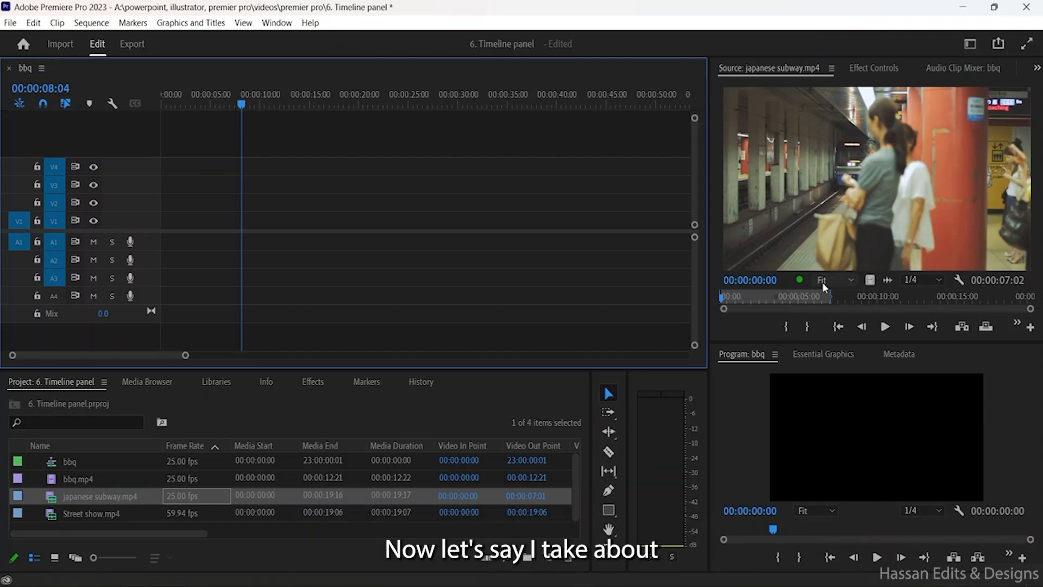
Step: Shorten the japanese subway.mp4 source range to 00:00:05:03 and place it at the start of V1 and A1, keeping the existing sequence settings
drag(830, 296, 800, 297)
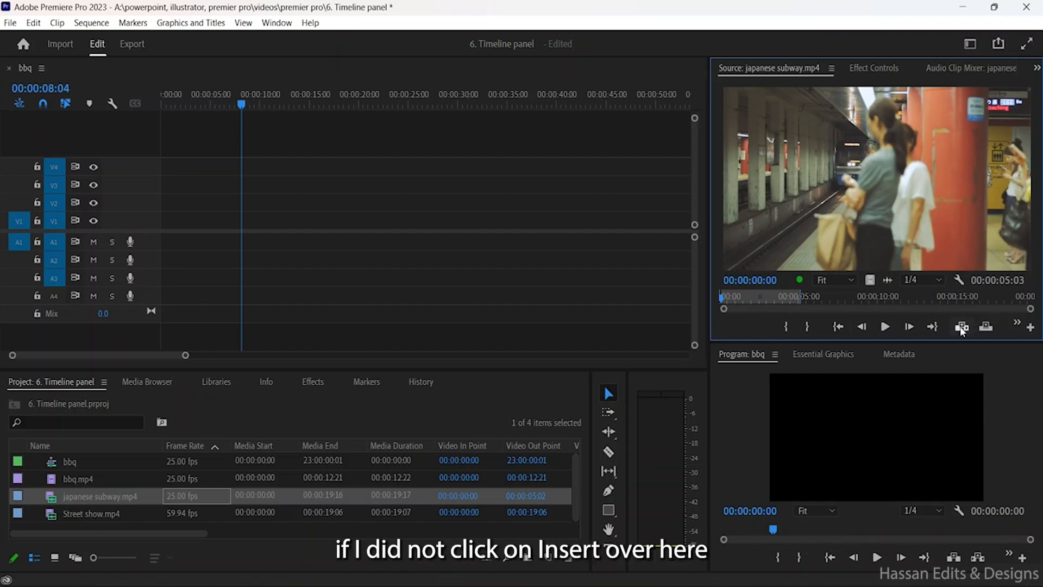
drag(960, 326, 163, 225)
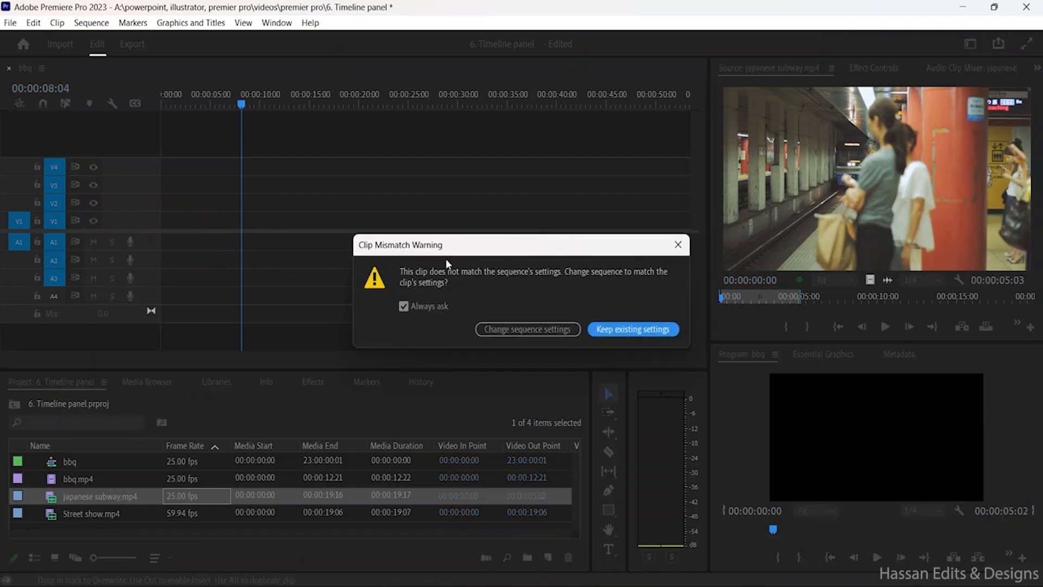
click(614, 333)
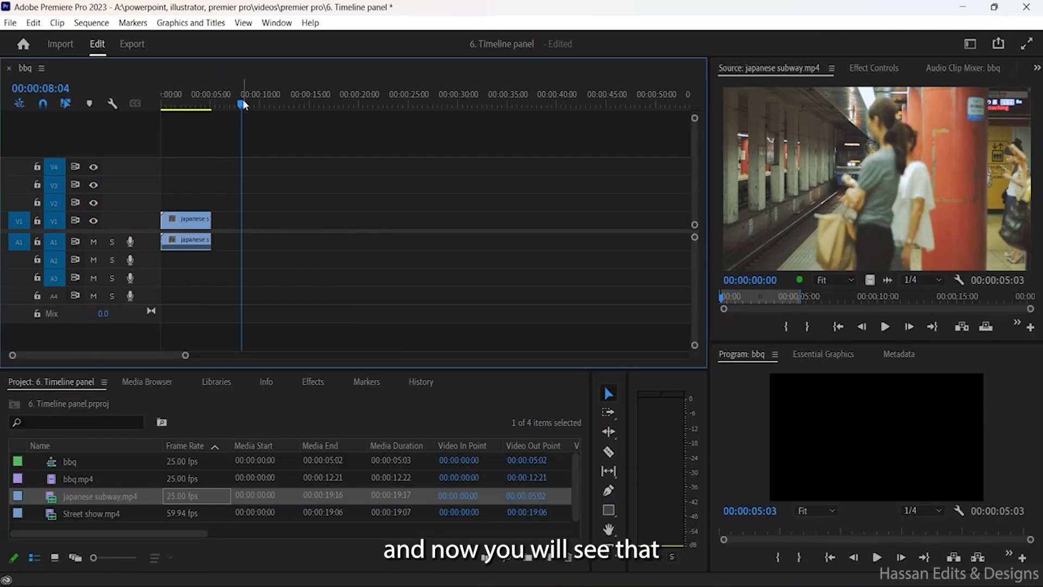
Step: Return the playhead to 00:00:00:00 and move the japanese subway video clip from V1 up to V2
drag(241, 103, 153, 117)
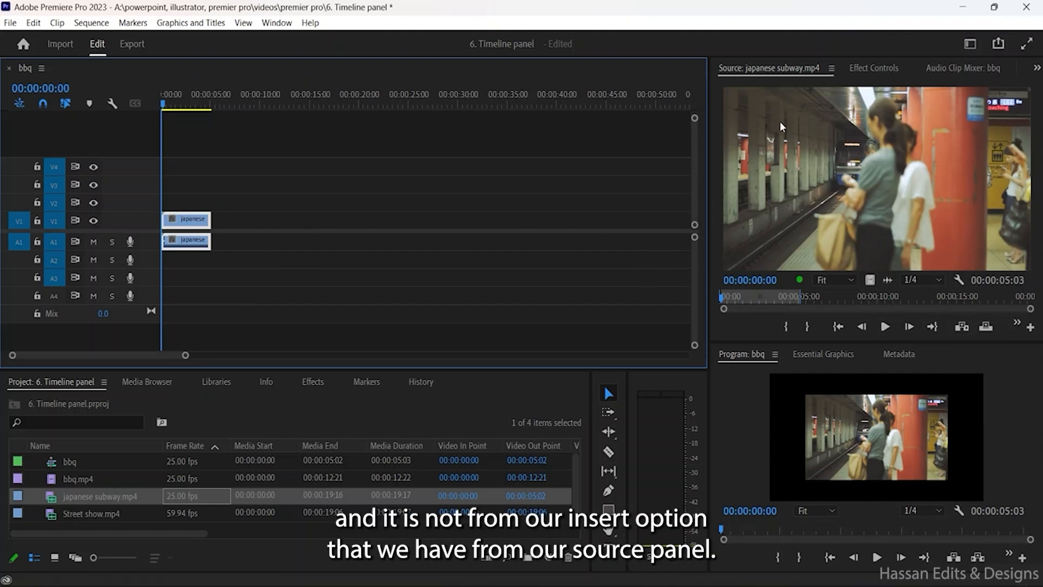
drag(201, 219, 205, 218)
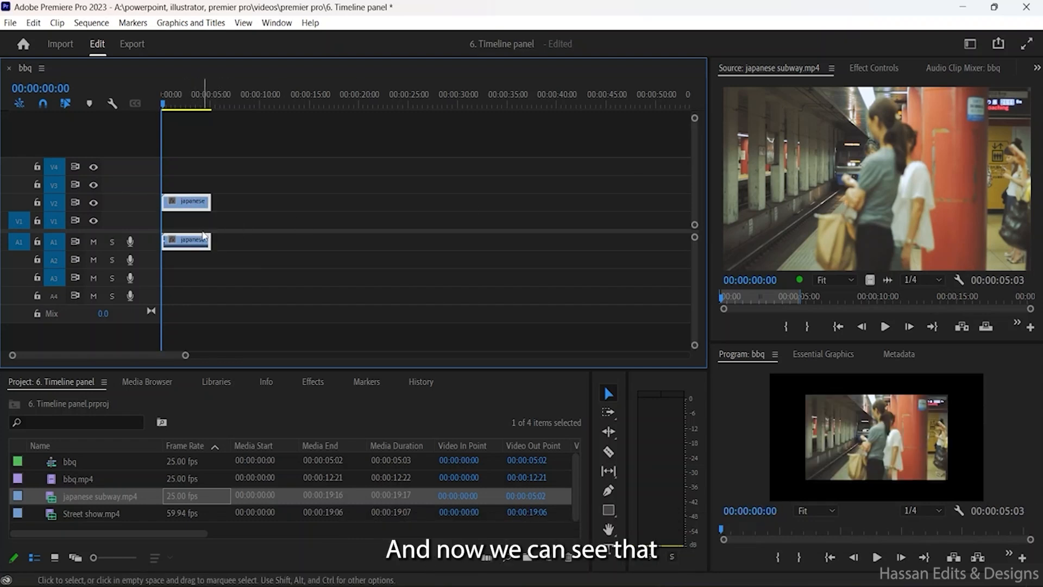
Step: Toggle source patching for V1 and A1, leaving the V1 source patch off and the A1 patch on
click(20, 223)
click(20, 221)
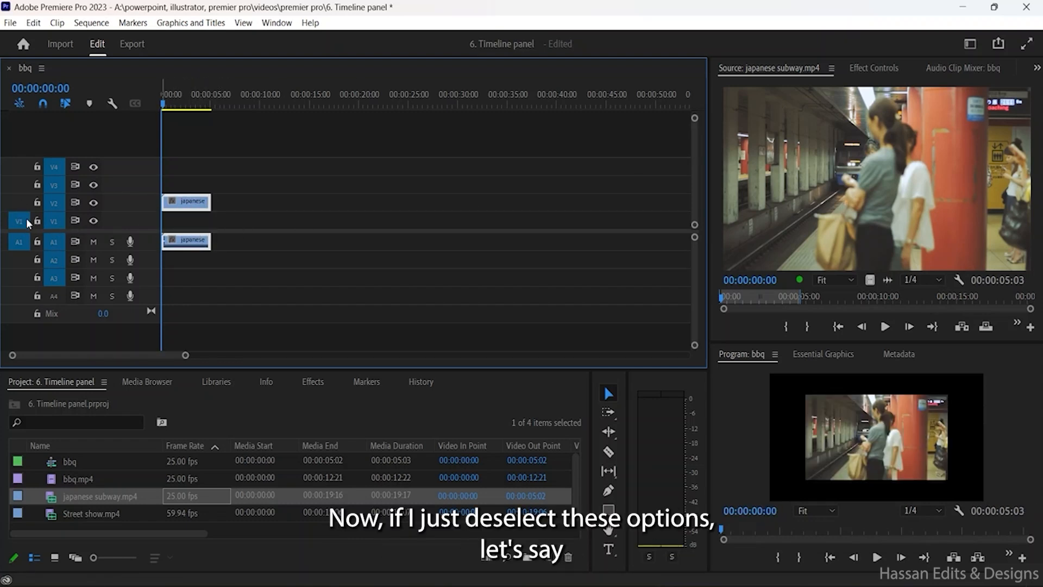
click(19, 242)
click(22, 244)
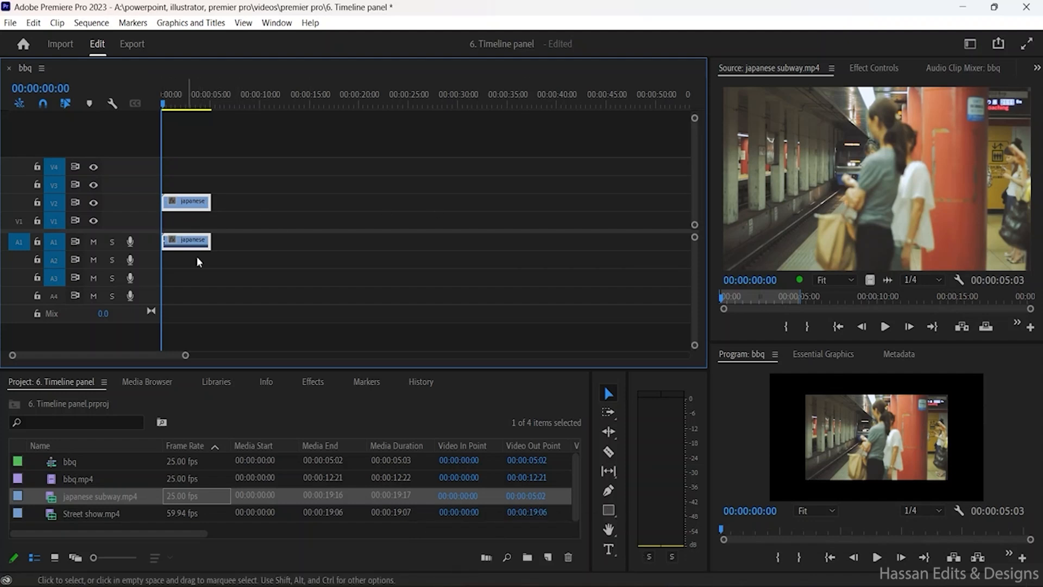
Step: Turn off Linked Selection and delete only the japanese subway audio clip on A1
click(60, 103)
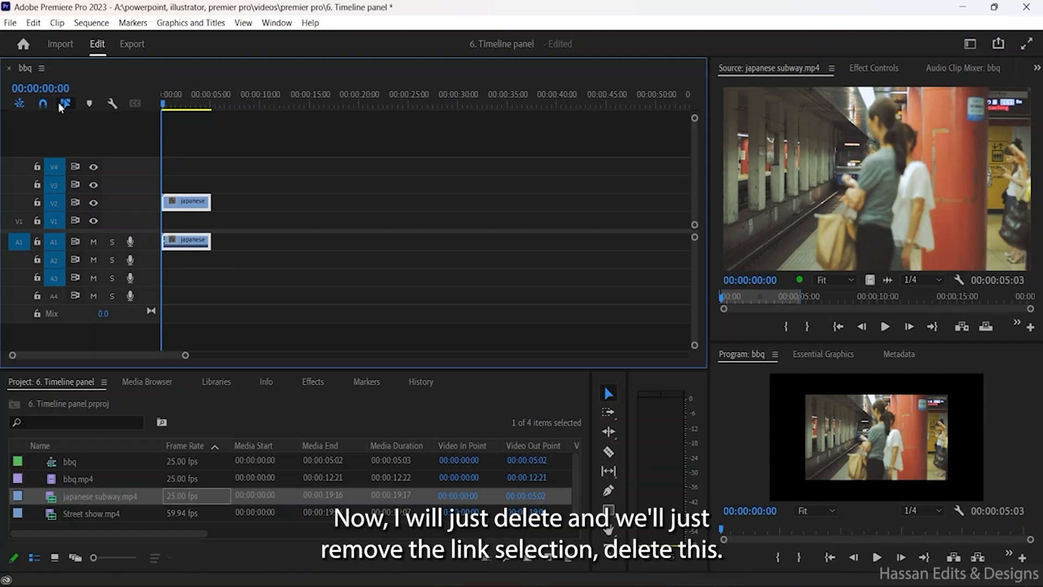
click(226, 219)
click(209, 246)
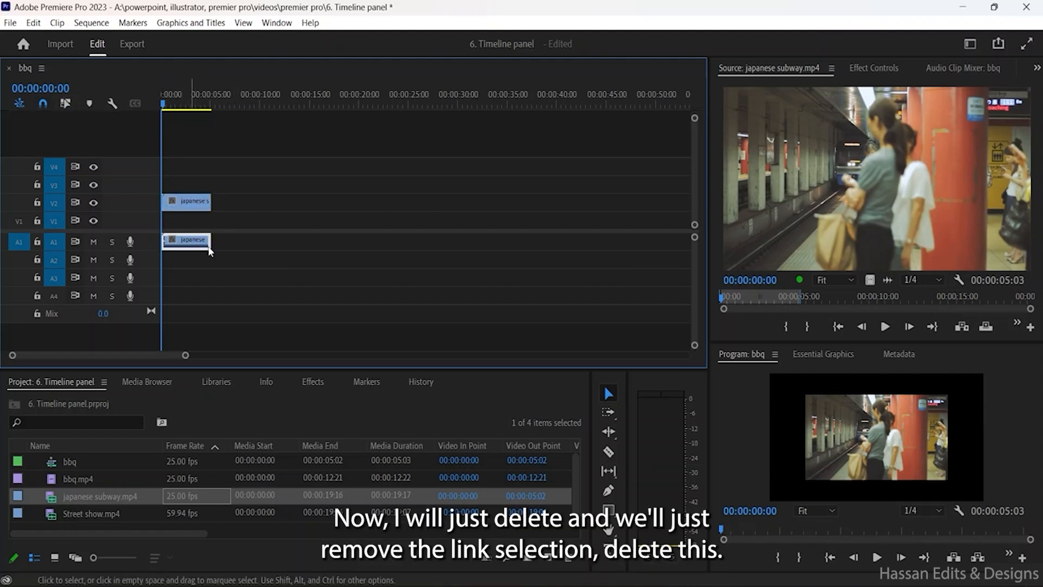
key(Delete)
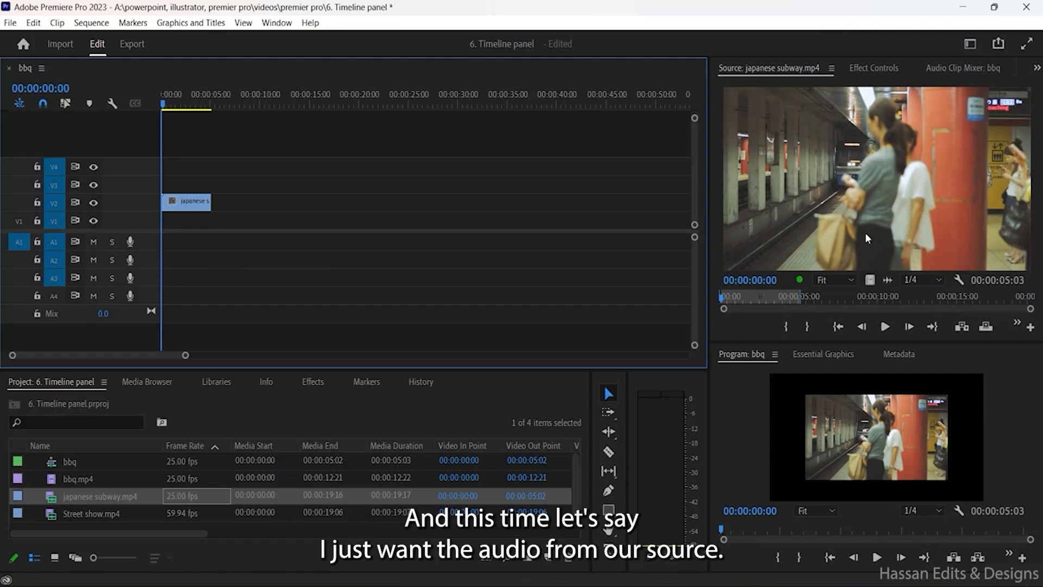
Step: Place only the audio of japanese subway.mp4 on A1 and align it with the start of the sequence
drag(887, 279, 934, 220)
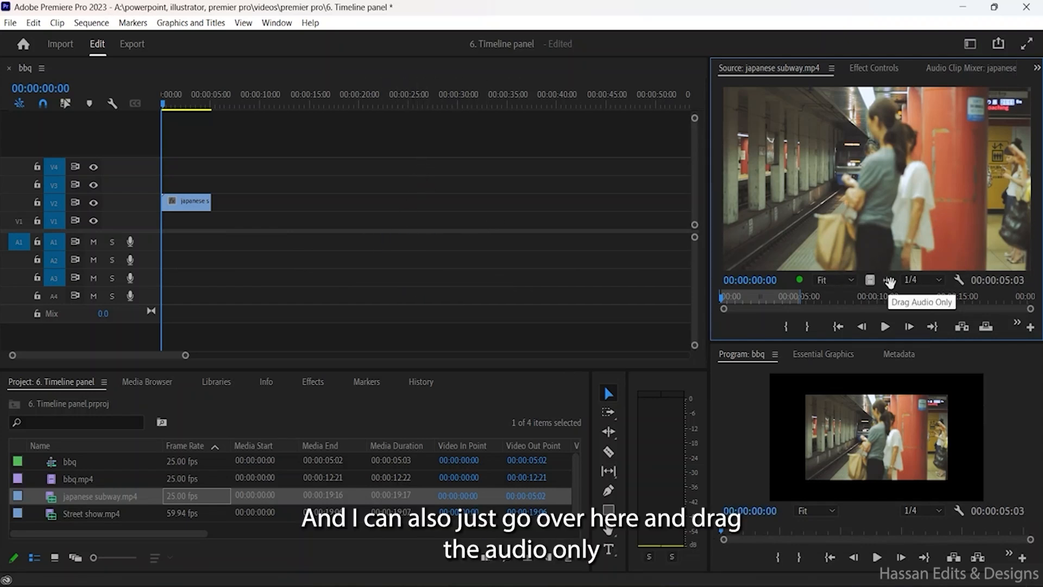
drag(889, 281, 179, 242)
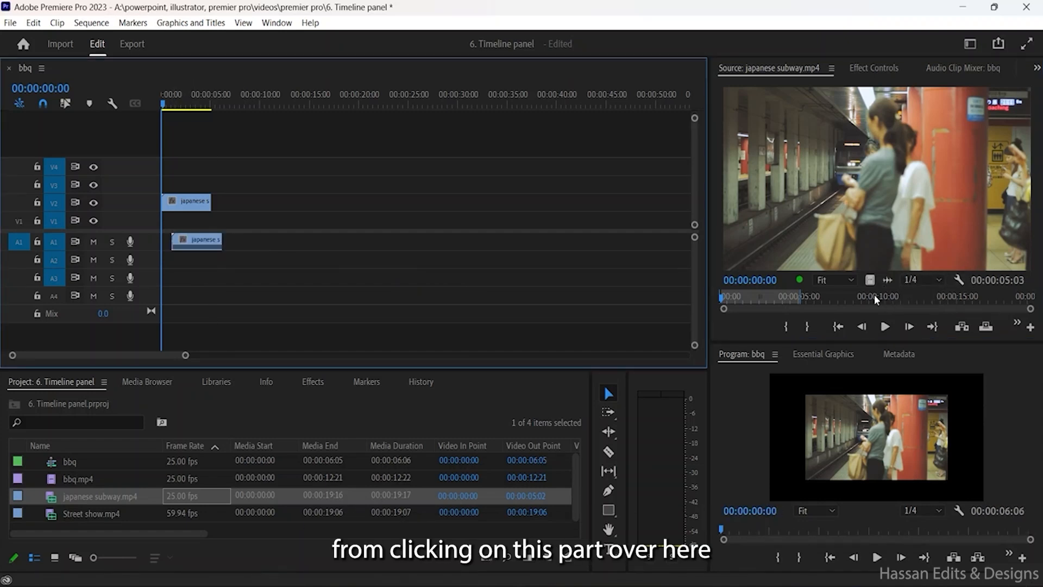
mouse_move(204, 239)
mouse_down()
mouse_move(174, 240)
mouse_move(184, 239)
mouse_up()
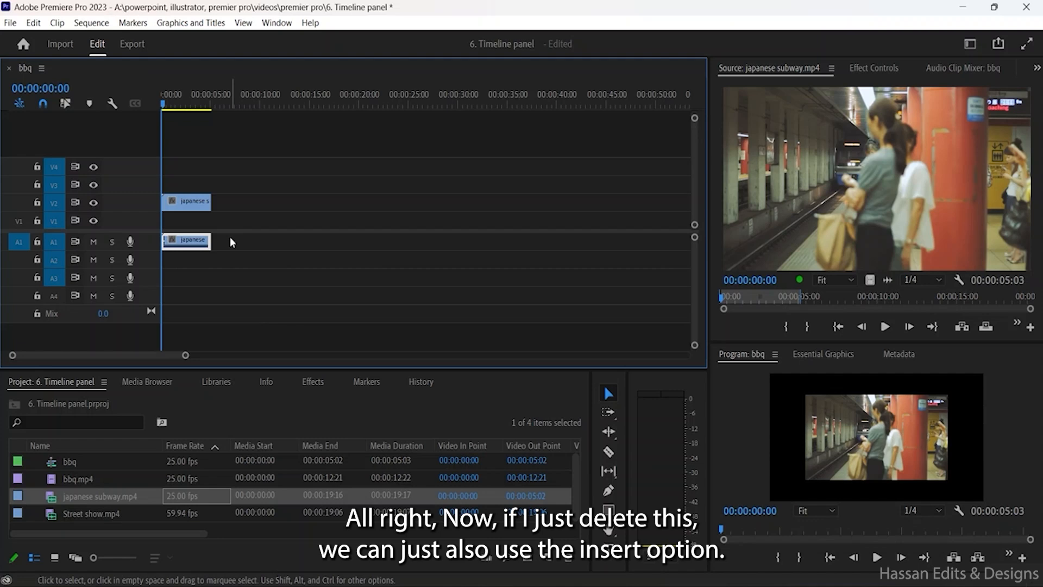
Step: Replace the A1 audio clip by inserting the source audio at the playhead, and move the V2 video clip back to the sequence start
key(Delete)
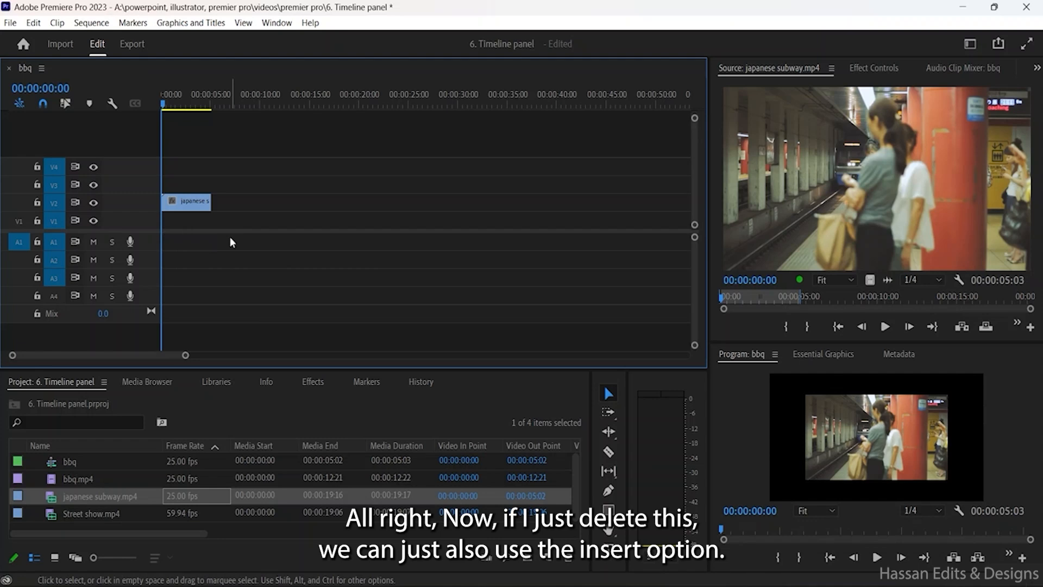
click(957, 328)
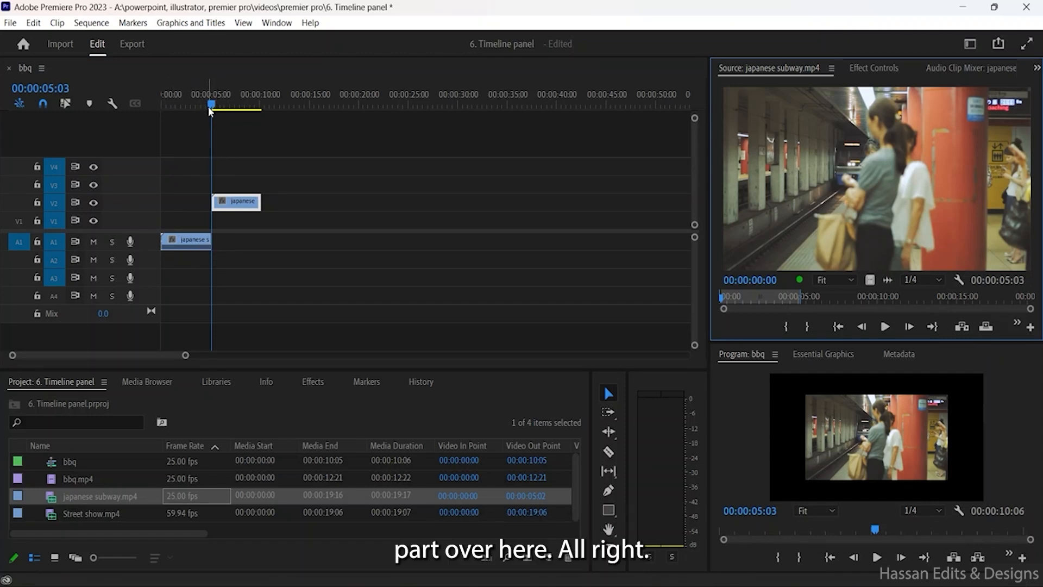
drag(242, 202, 191, 203)
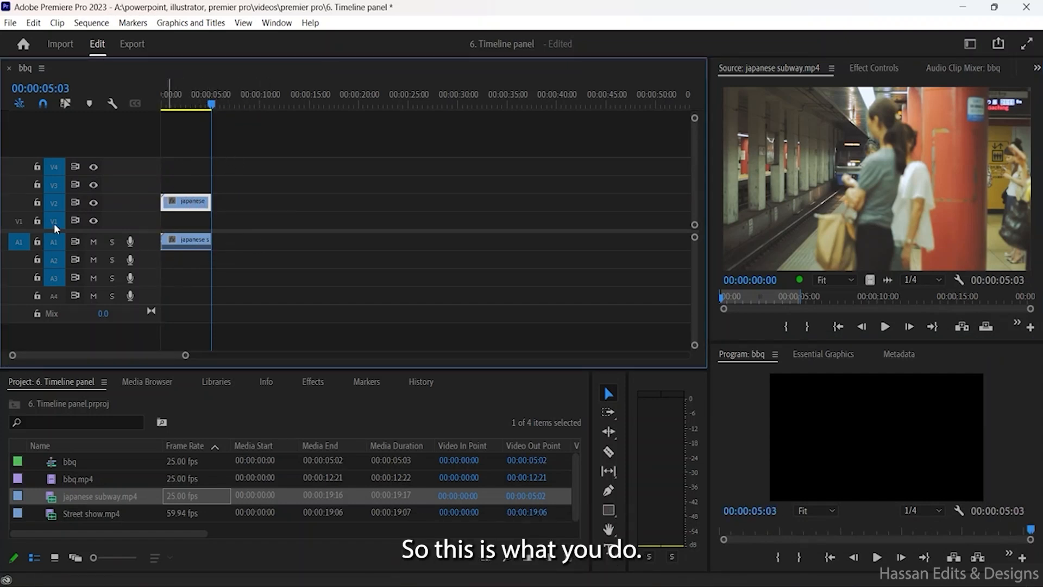
Step: Turn on the V1 source patch, turn off the A1 patch, and place the source video on V2 at 00:00:05:03
click(18, 224)
click(18, 236)
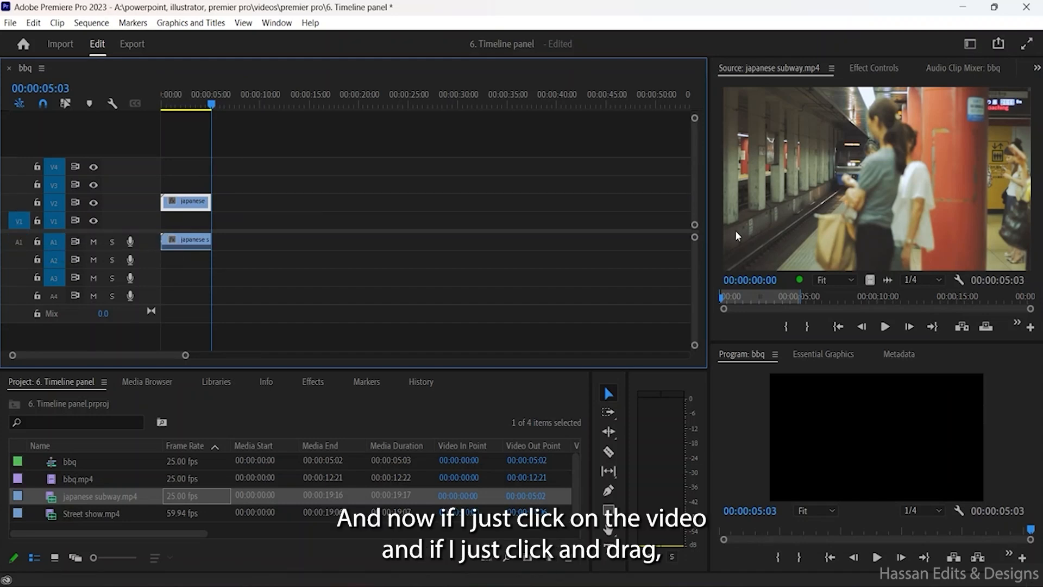
drag(801, 225, 264, 254)
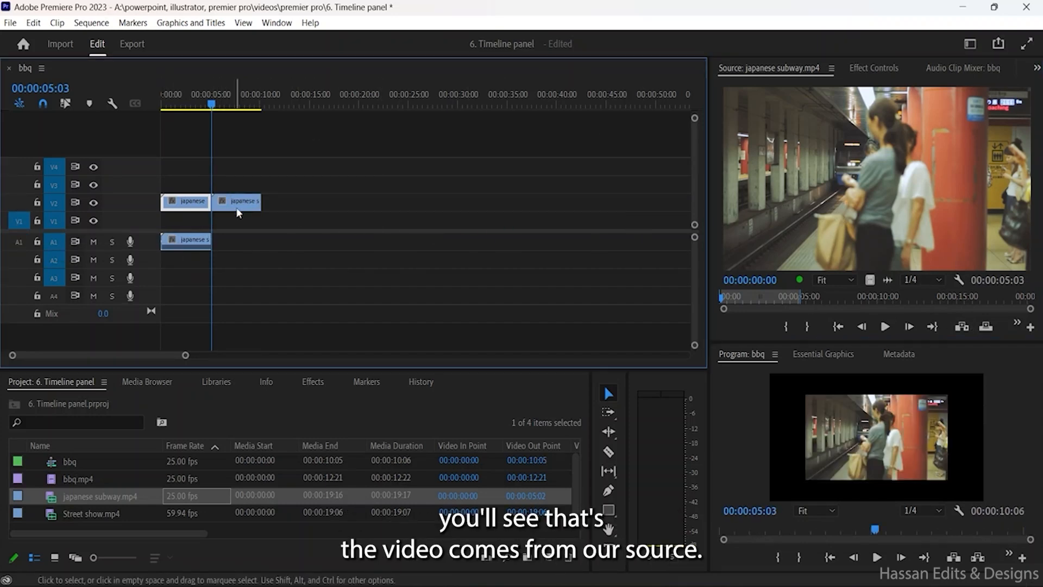
Step: Delete all the japanese subway clips from V2 and A1
key(Delete)
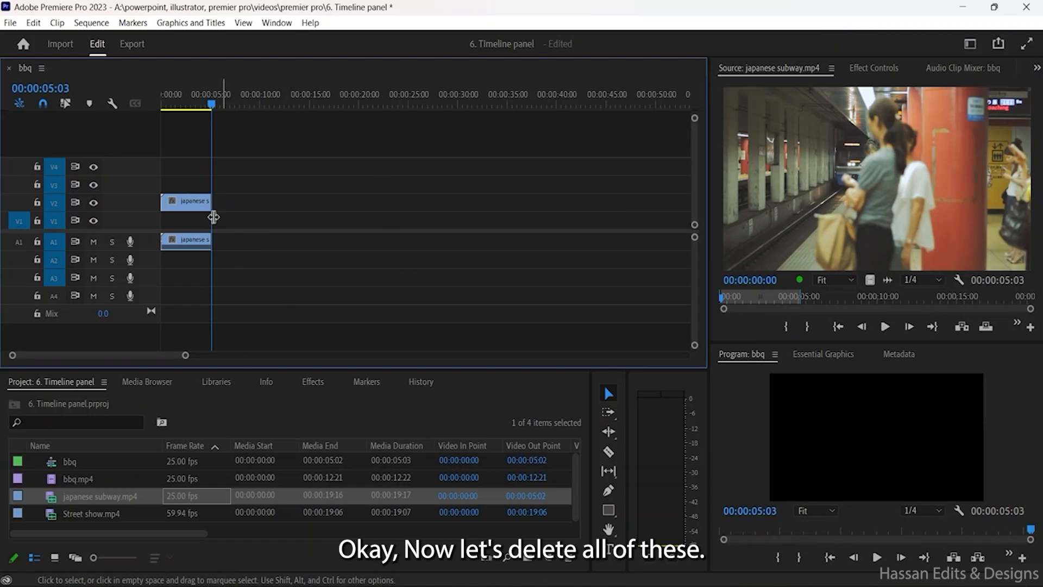
key(Delete)
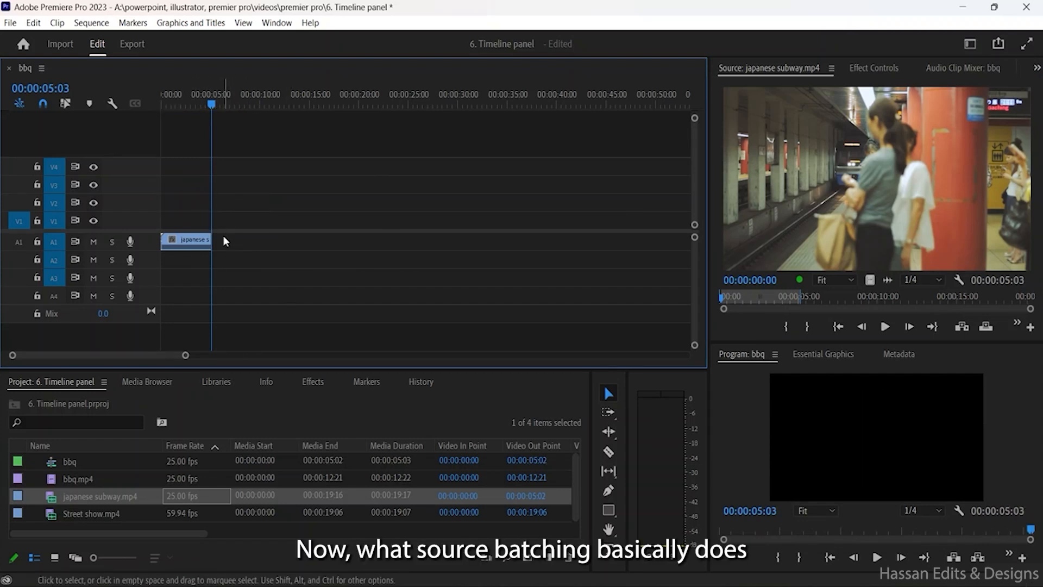
click(203, 246)
key(Delete)
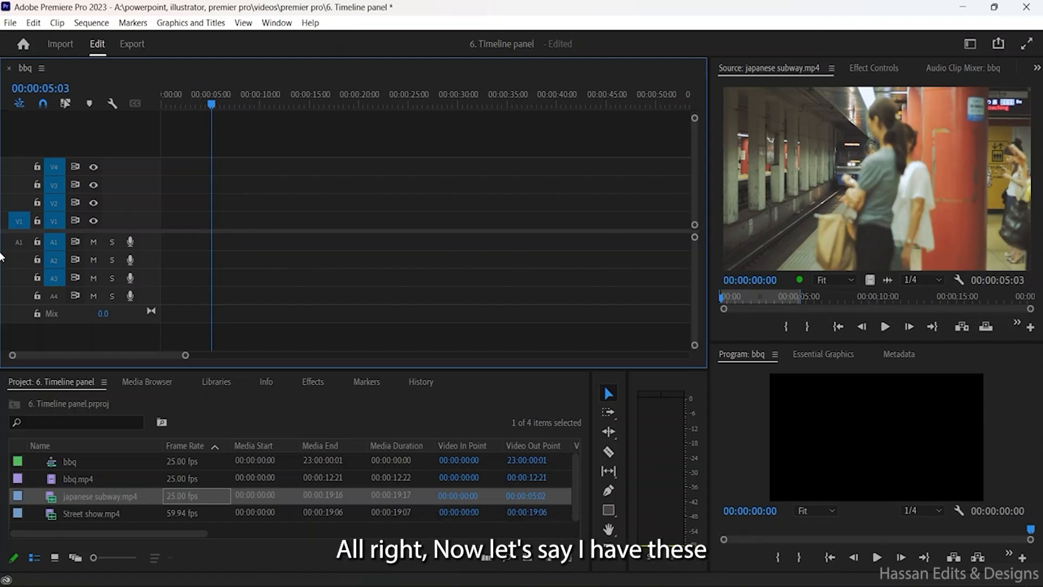
Step: Turn the A1 source patch on and insert the source clip four times in a row on V1 and A1, starting at 00:00:05:03
click(18, 242)
click(856, 206)
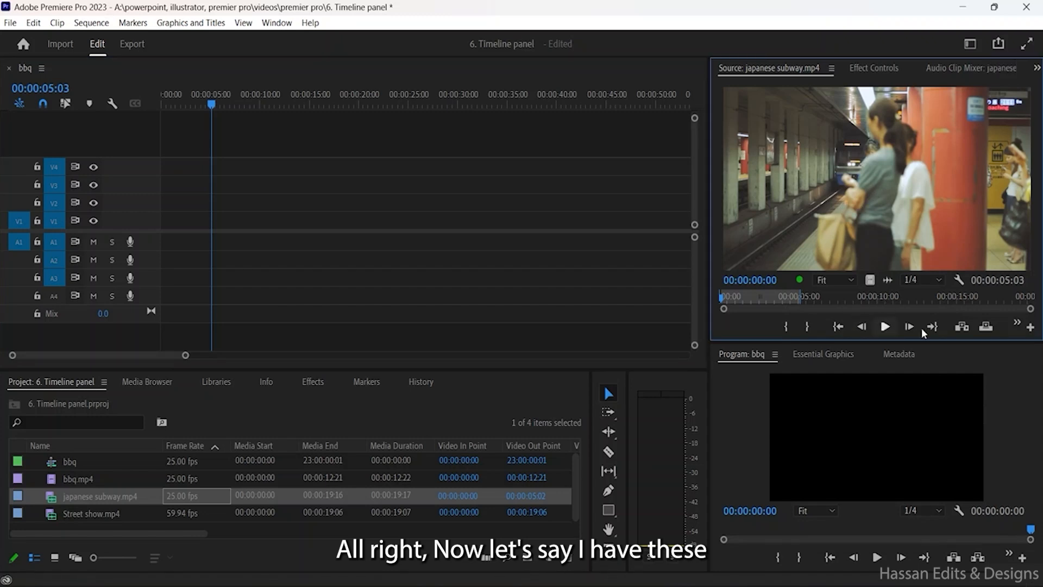
click(957, 329)
click(957, 330)
click(957, 330)
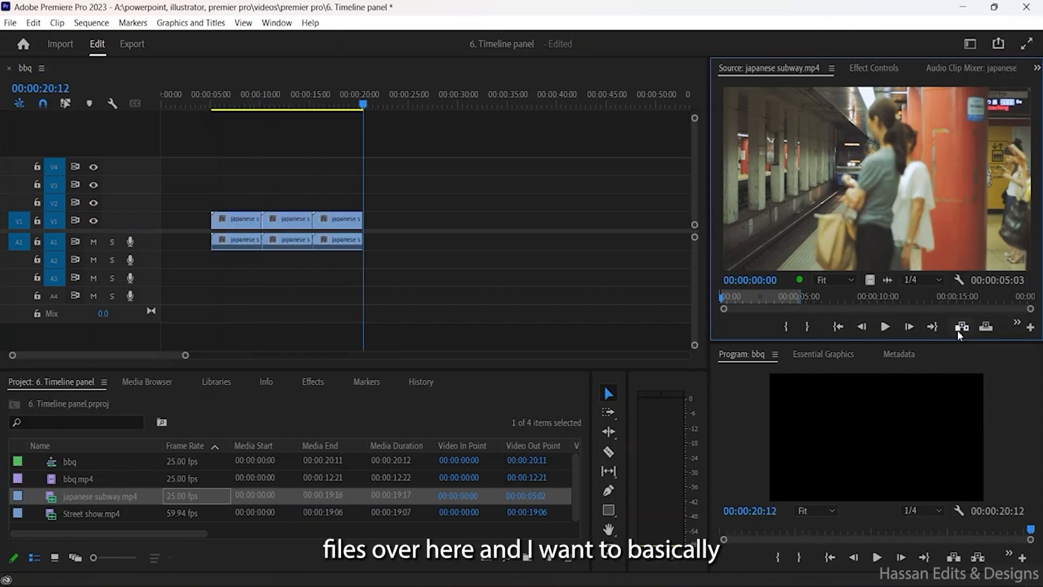
click(957, 331)
Step: Move all the V1 and A1 clips together to the sequence start, with the playhead parked at 00:00:27:16
click(353, 252)
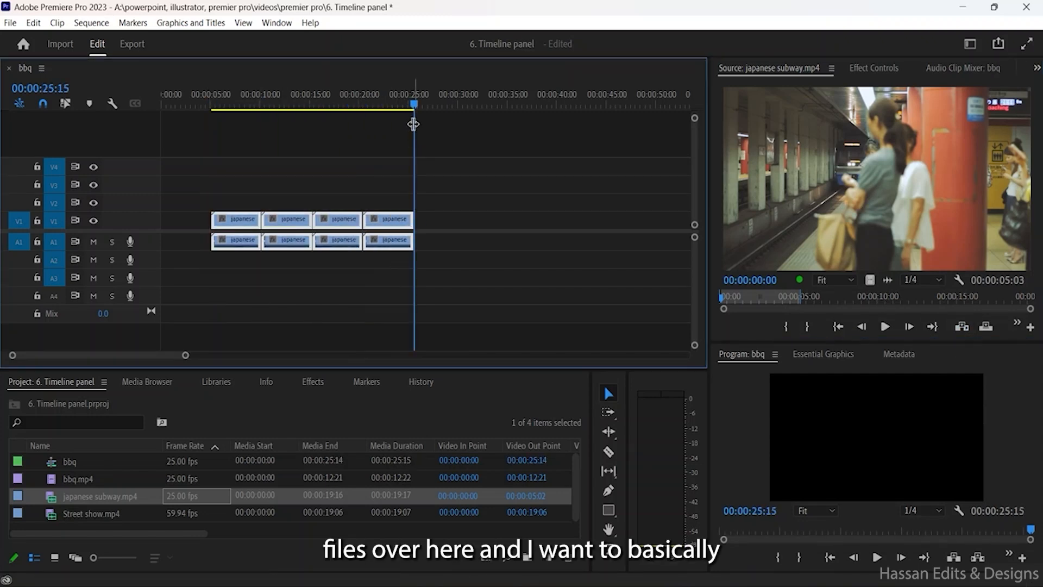
mouse_move(413, 103)
mouse_down()
mouse_move(384, 108)
mouse_move(433, 103)
mouse_up()
drag(374, 221, 323, 223)
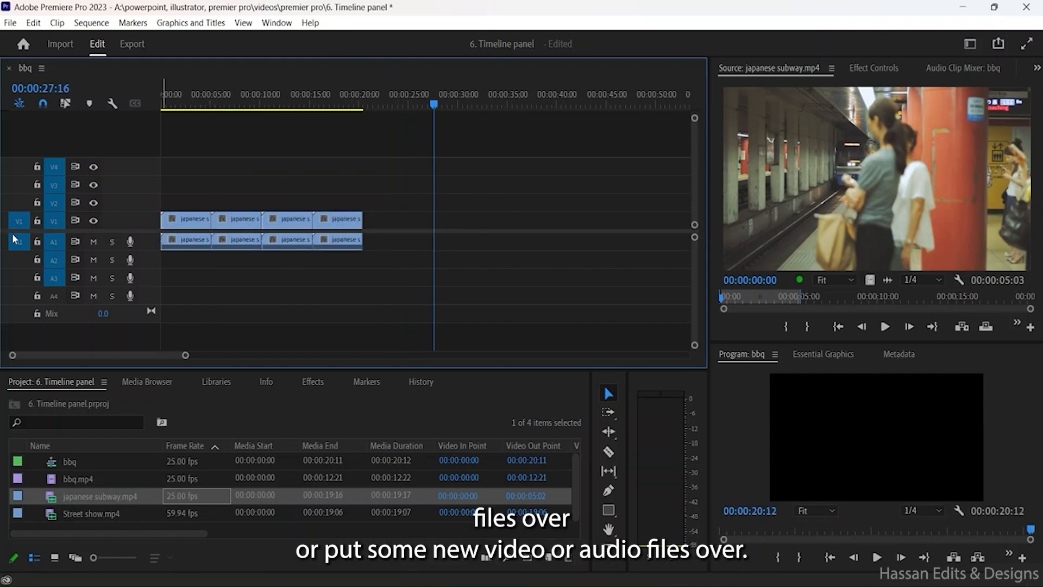
Step: Turn off V1 track targeting and the A1 source patch, and insert only the source video at 00:00:00:00
click(53, 220)
click(19, 241)
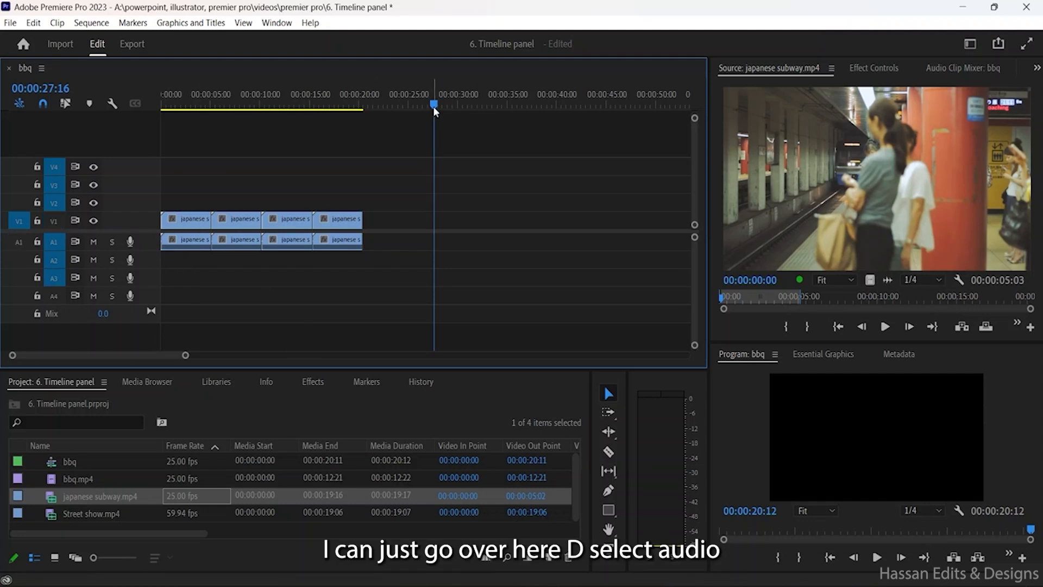
drag(434, 107, 161, 130)
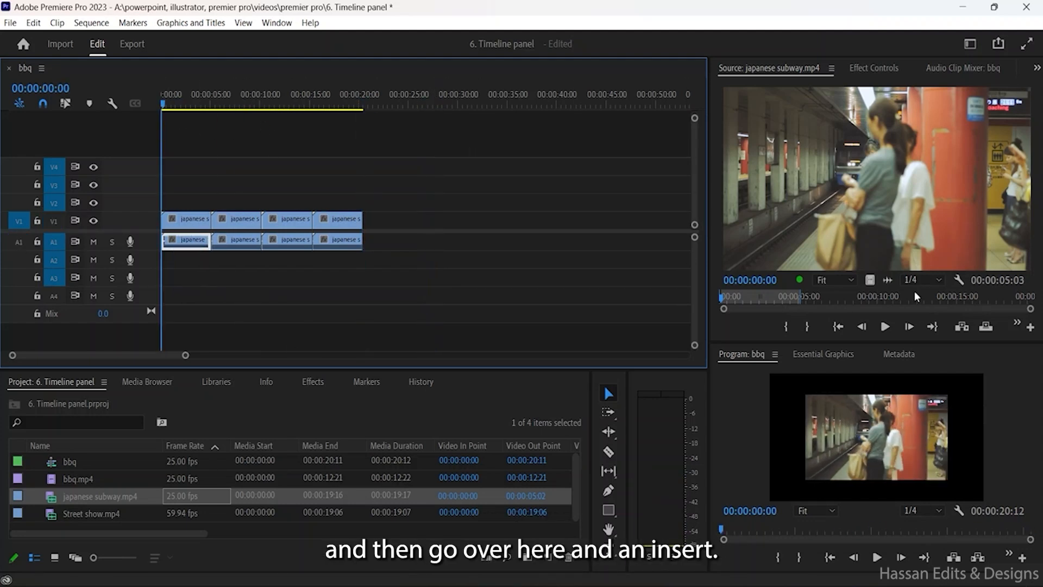
click(952, 330)
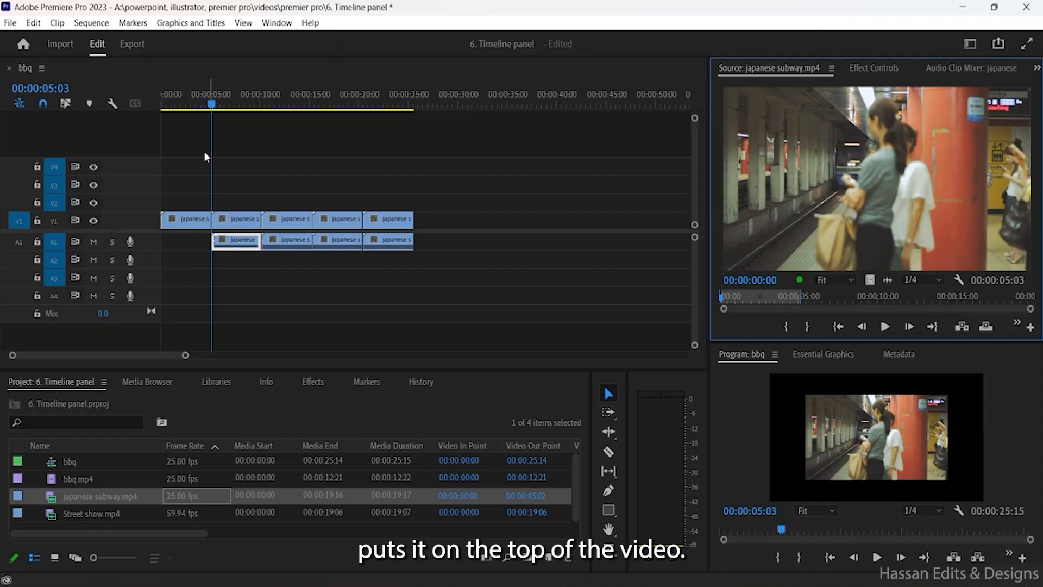
Step: Turn off track targeting for V3 and V4, leaving V2 as the only targeted video track
click(52, 203)
click(53, 185)
click(57, 171)
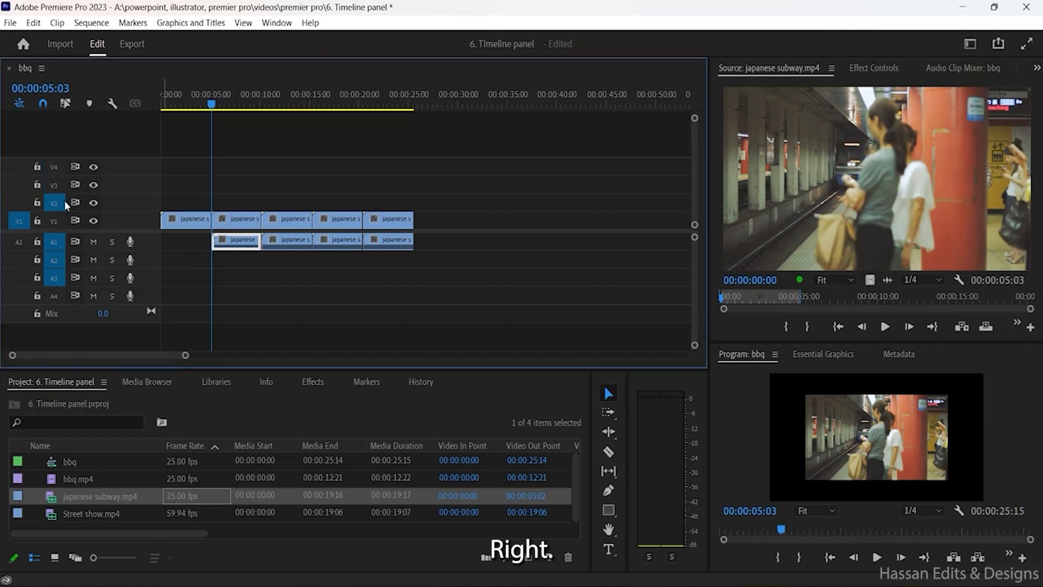
Step: Undo the video insert, try inserting it again with only V2 targeted, undo that as well, and clear the clip selection
key(ctrl+z)
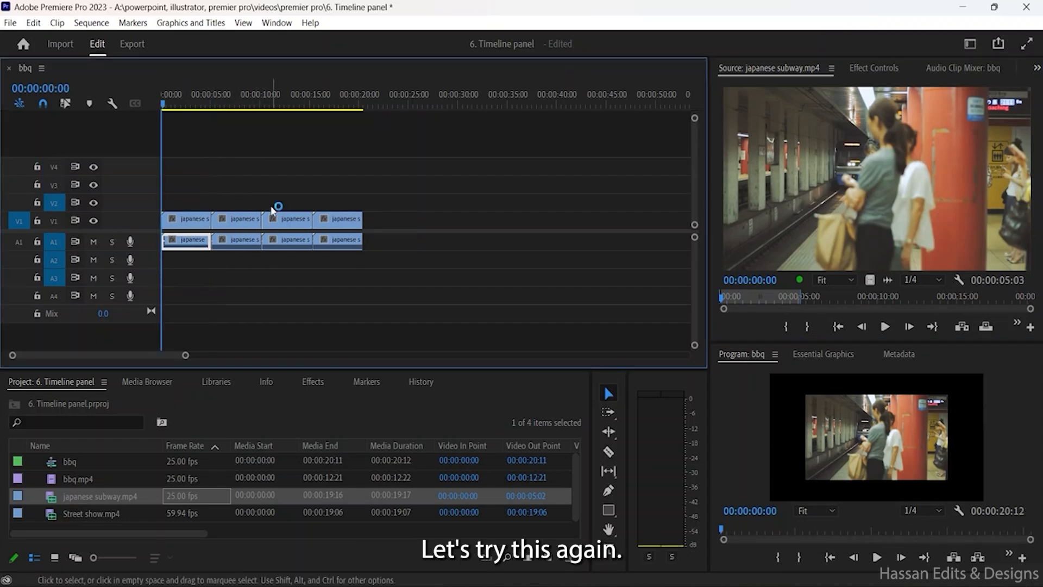
click(961, 326)
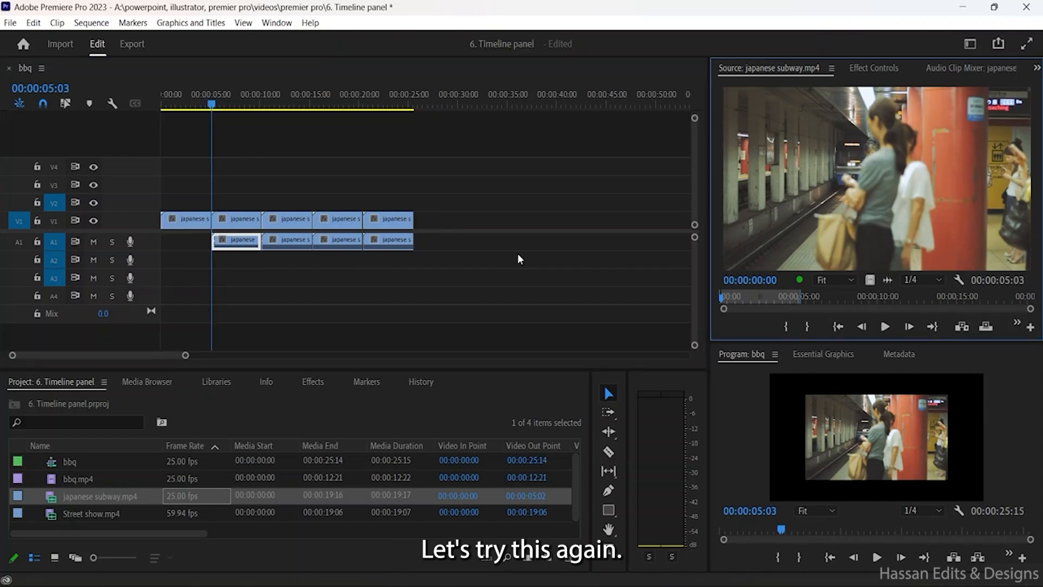
key(ctrl+z)
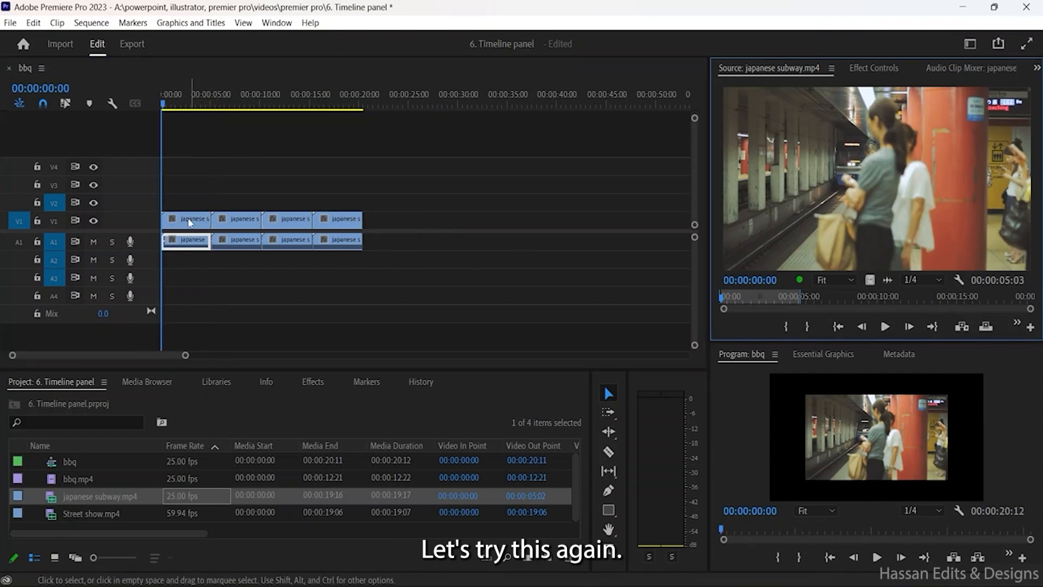
click(216, 234)
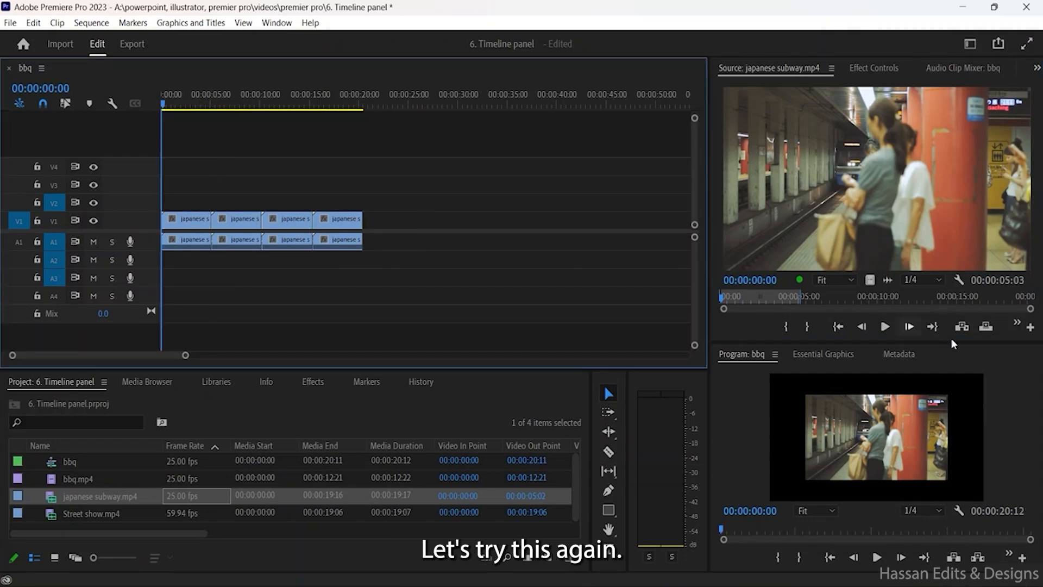
Step: Place only the source video at the start of V2 and paste copies of it until V2 covers all four V1 clips
drag(837, 194, 163, 207)
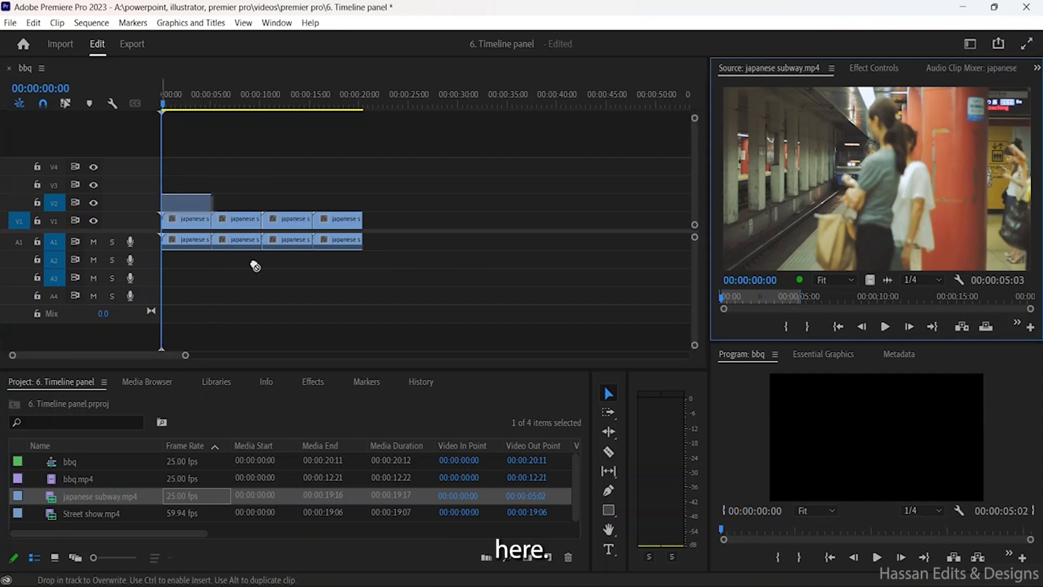
click(202, 202)
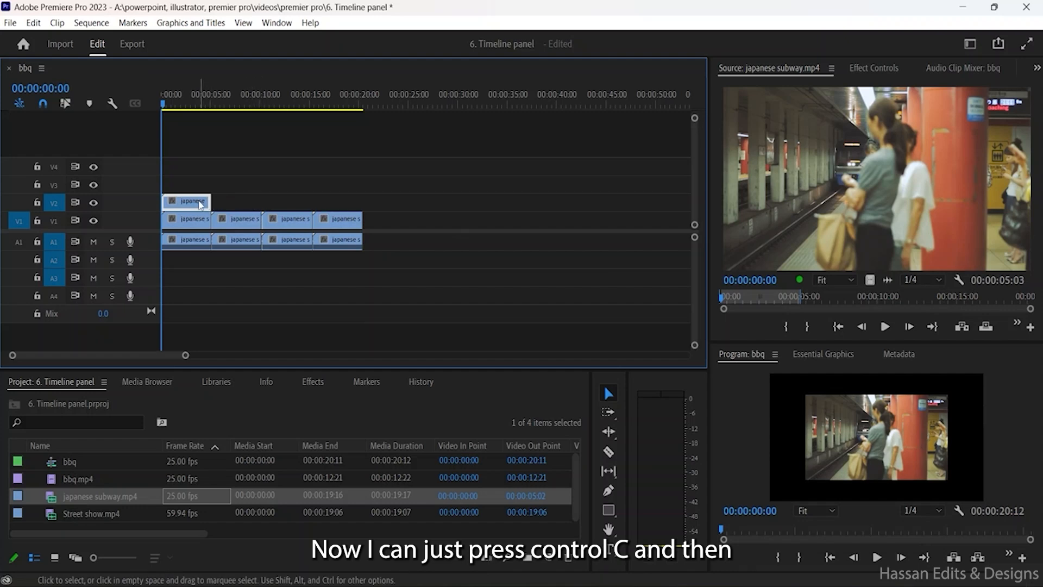
drag(202, 207, 262, 209)
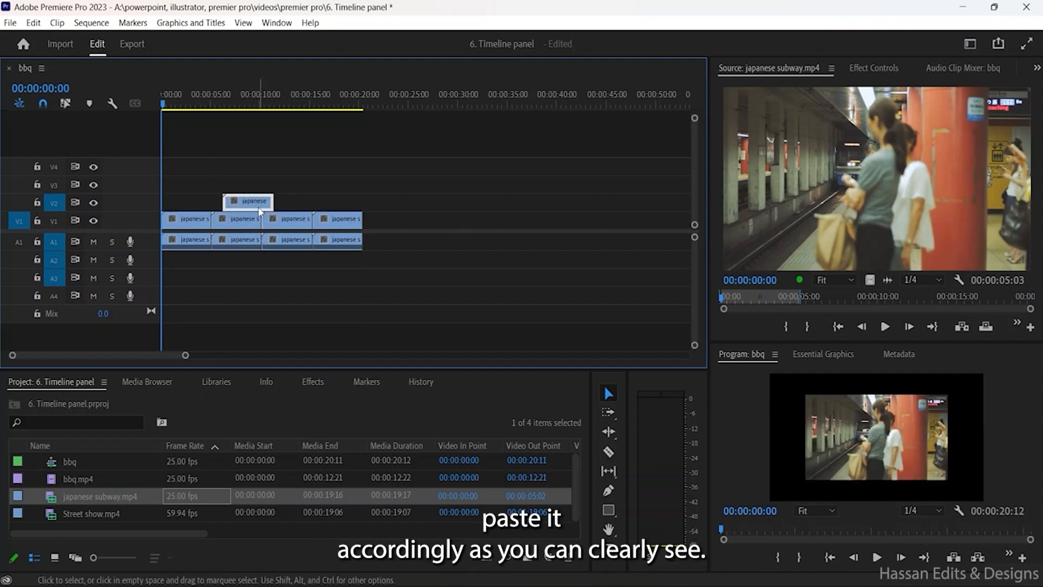
key(ctrl+v)
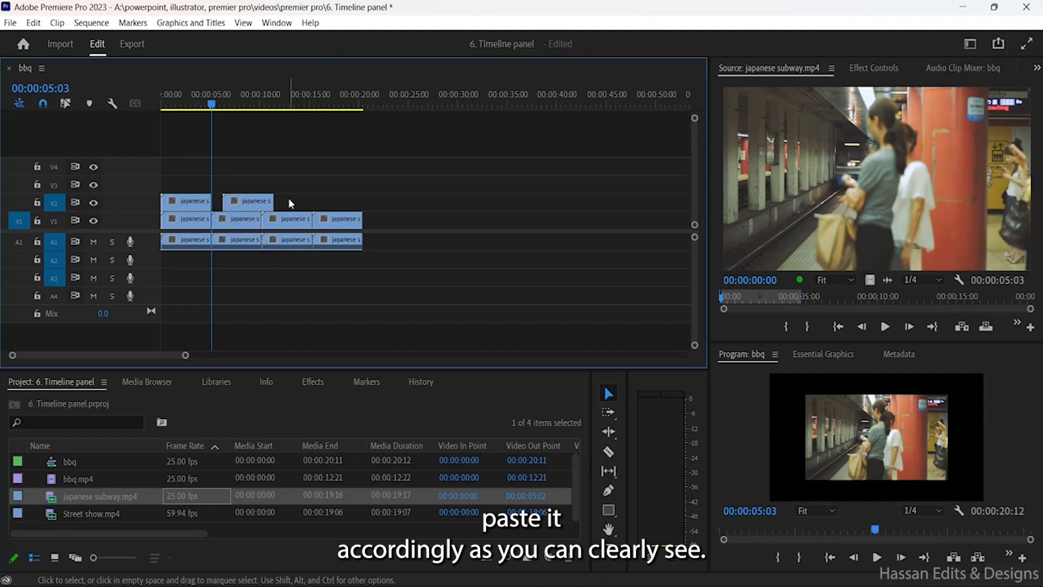
key(ctrl+v)
key(ctrl+v)
key(ctrl+v)
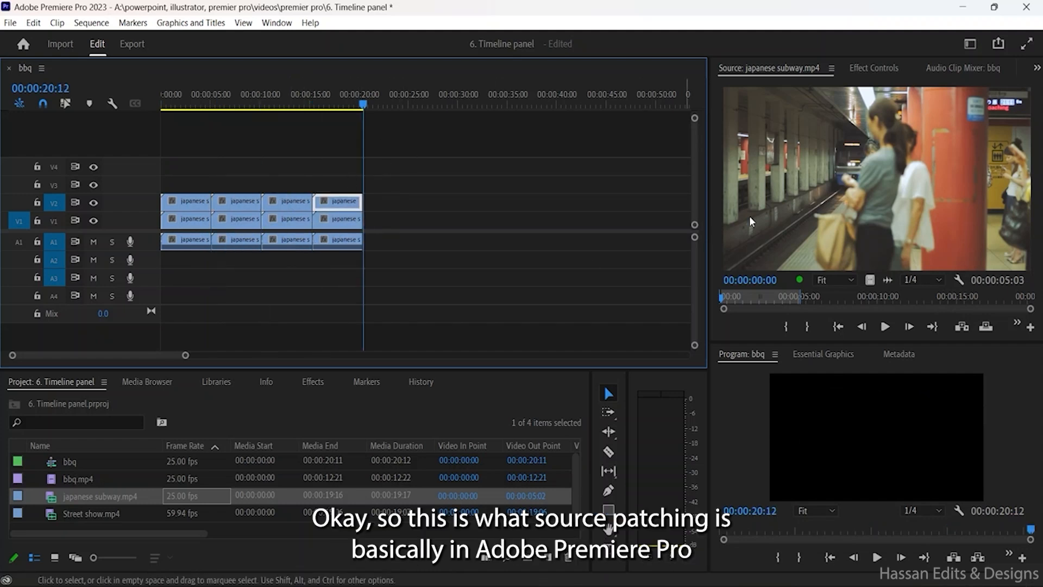
Step: Clear every clip from the sequence and place only the source video at the start of V1, dismissing the clip mismatch warning
drag(204, 172, 414, 294)
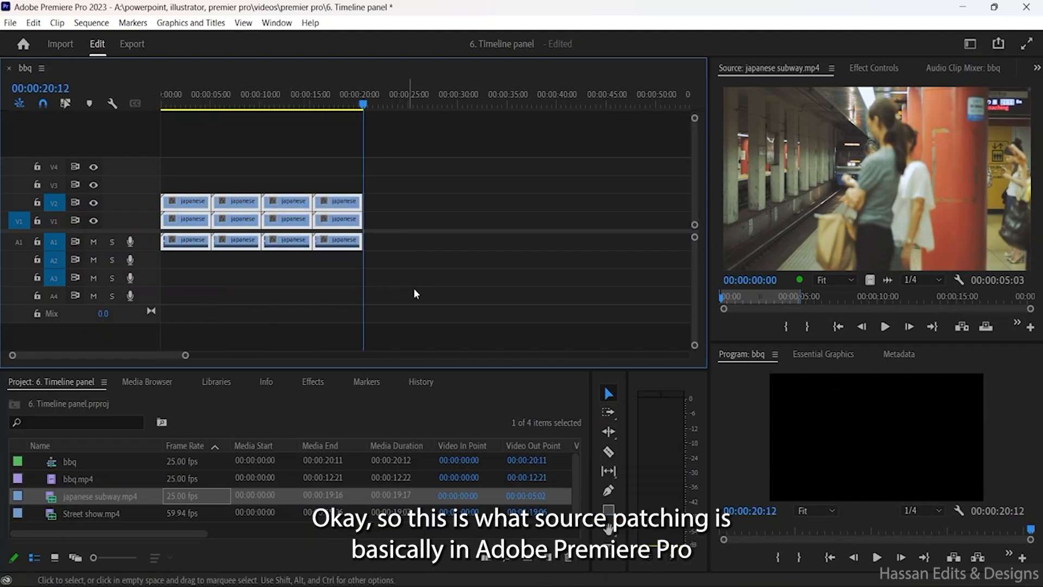
key(Delete)
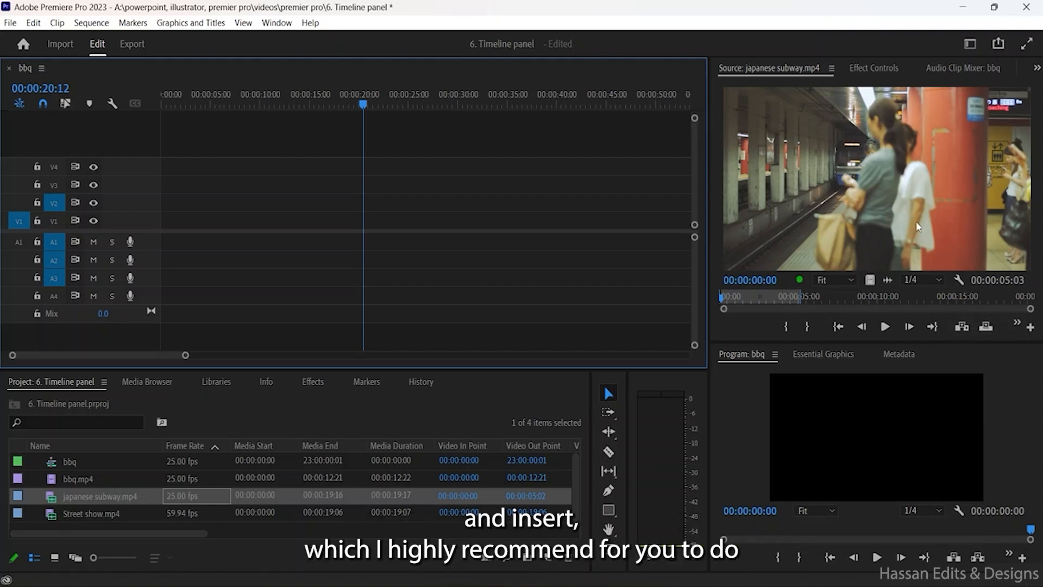
drag(953, 234, 173, 222)
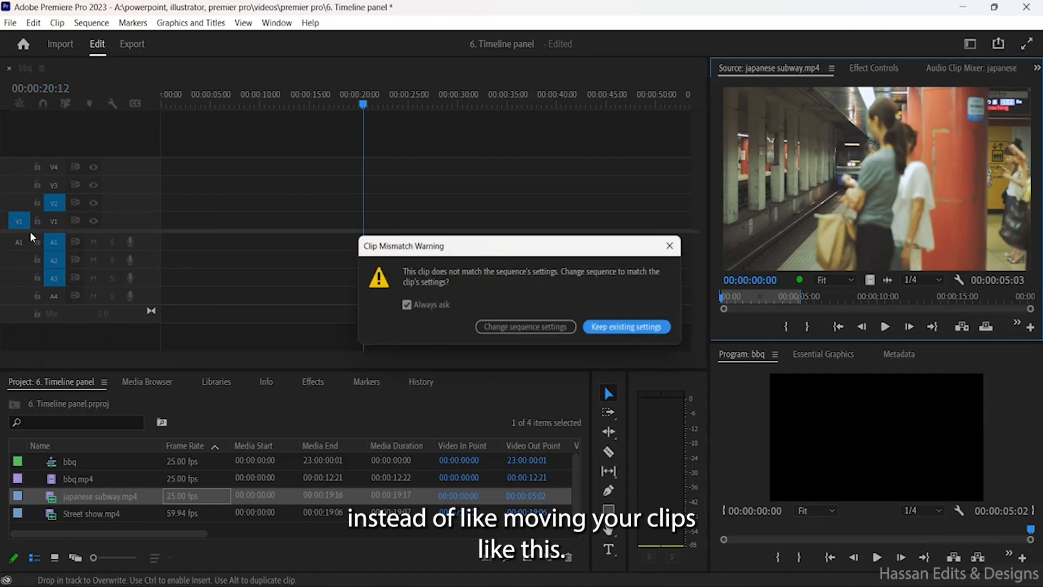
click(678, 244)
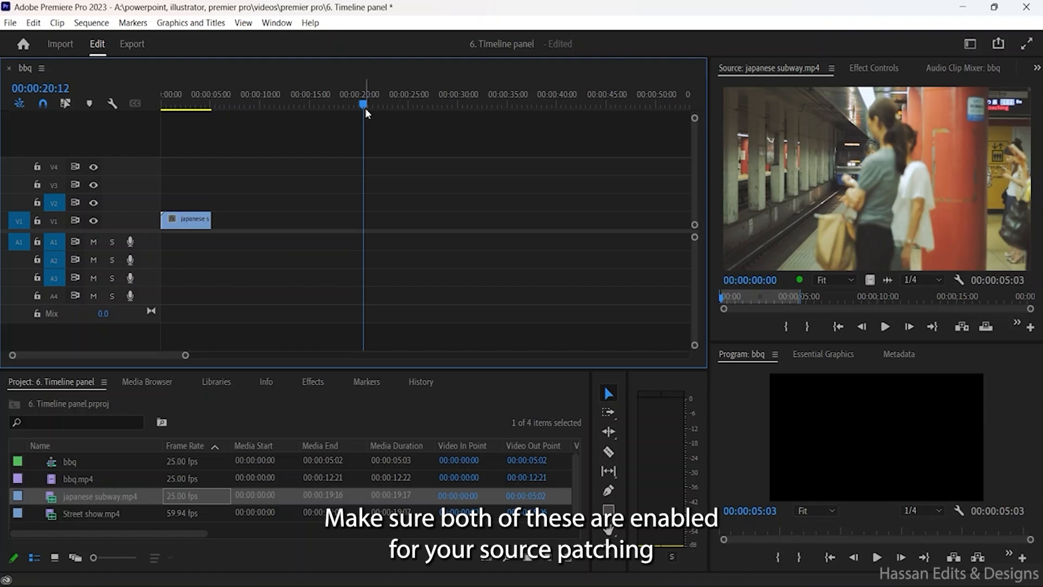
Step: Return the playhead to 00:00:00:00 and add a second source video clip directly after the first one on V1
drag(364, 105, 175, 109)
key(Home)
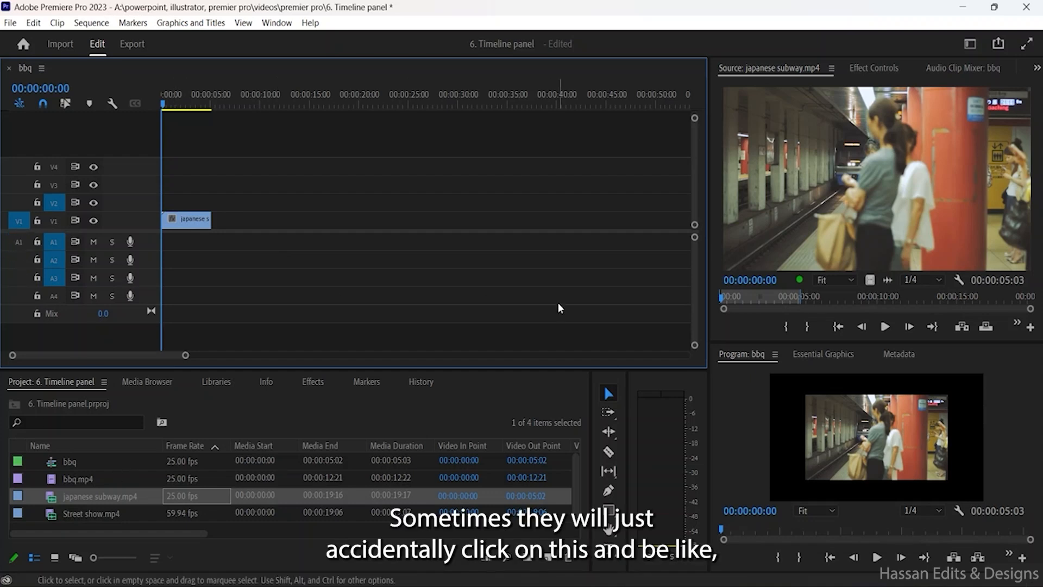
drag(835, 216, 211, 220)
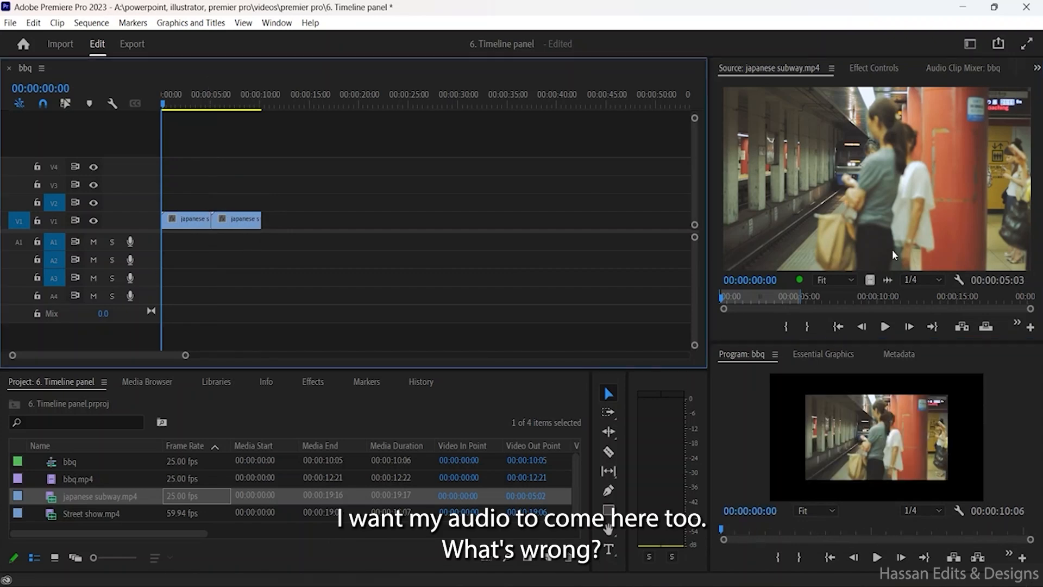
Step: Insert the source clip with video patched to V2 and audio to A1, and insert it again with video patched to V3
click(19, 235)
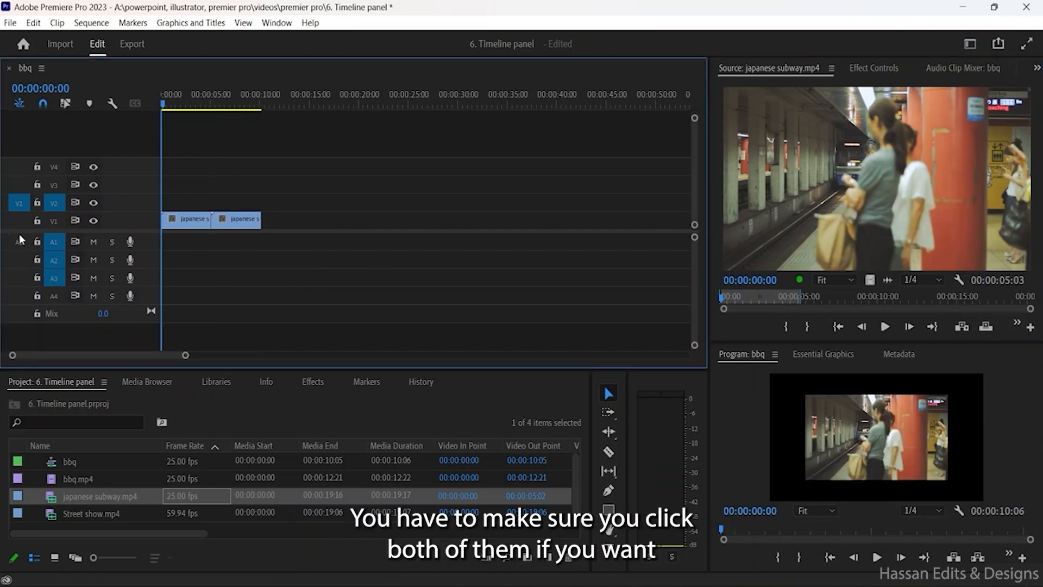
click(16, 221)
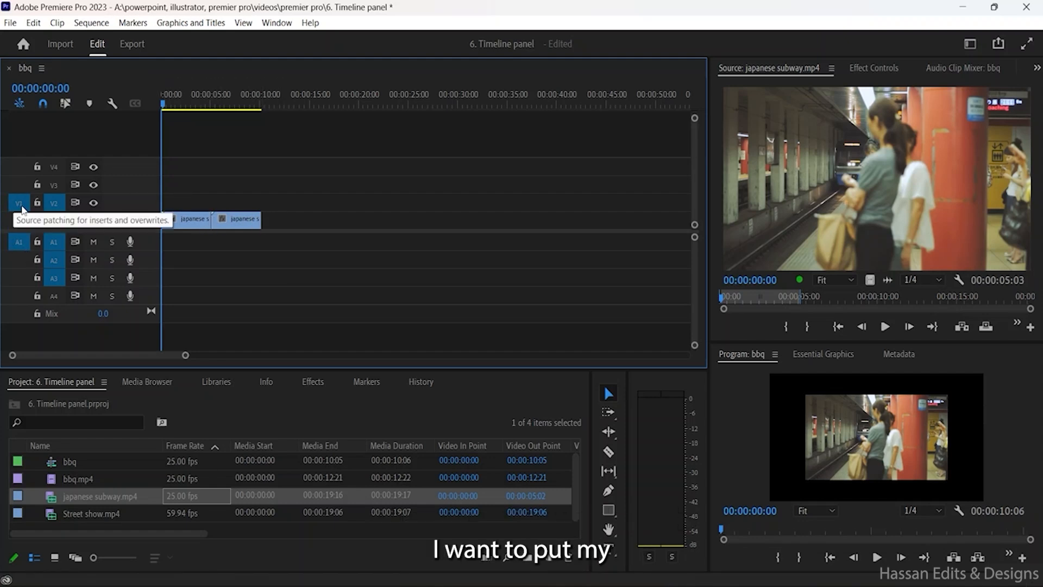
click(19, 206)
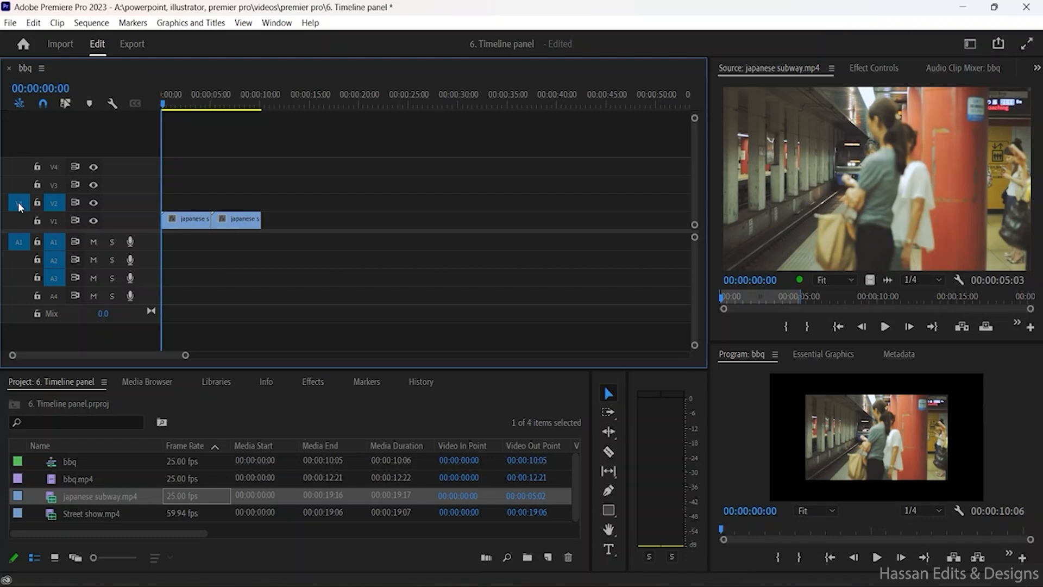
drag(876, 179, 178, 216)
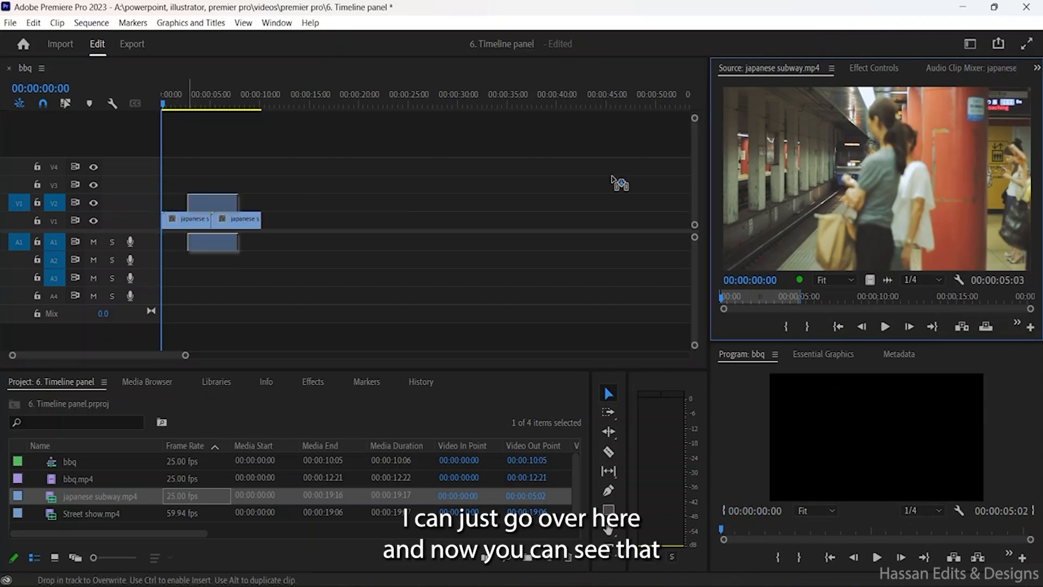
click(963, 330)
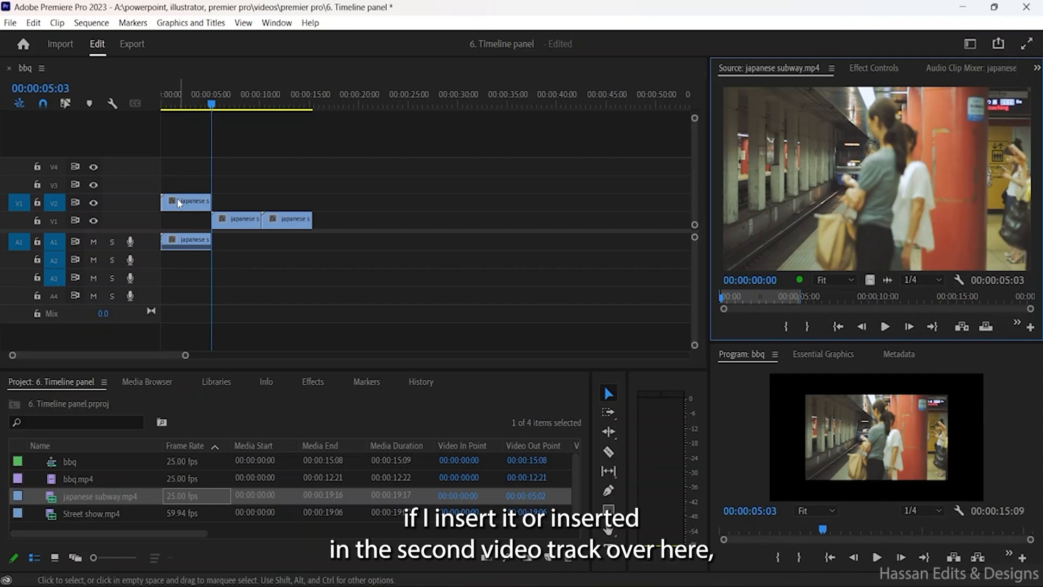
click(18, 185)
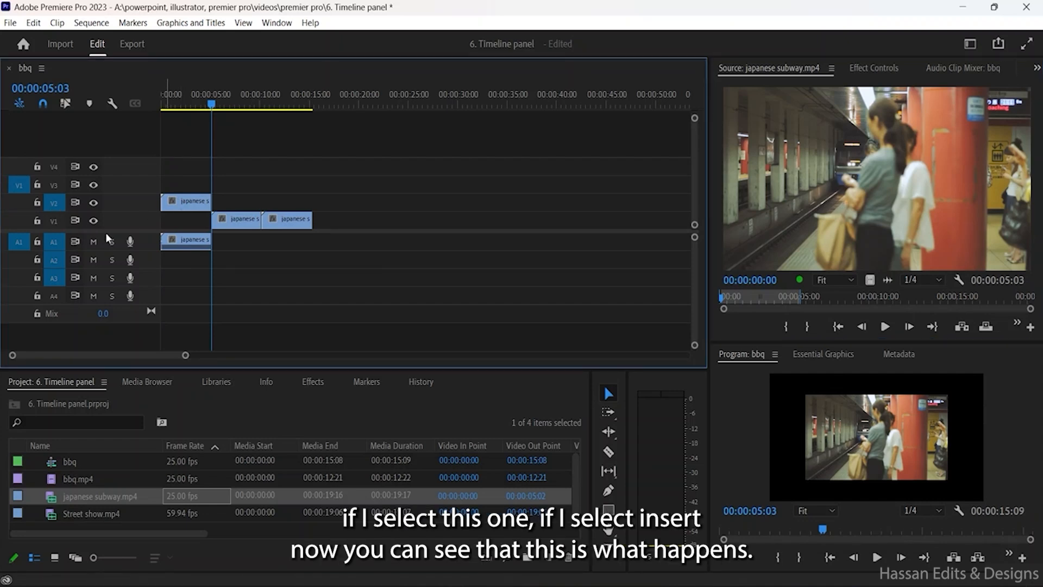
click(961, 326)
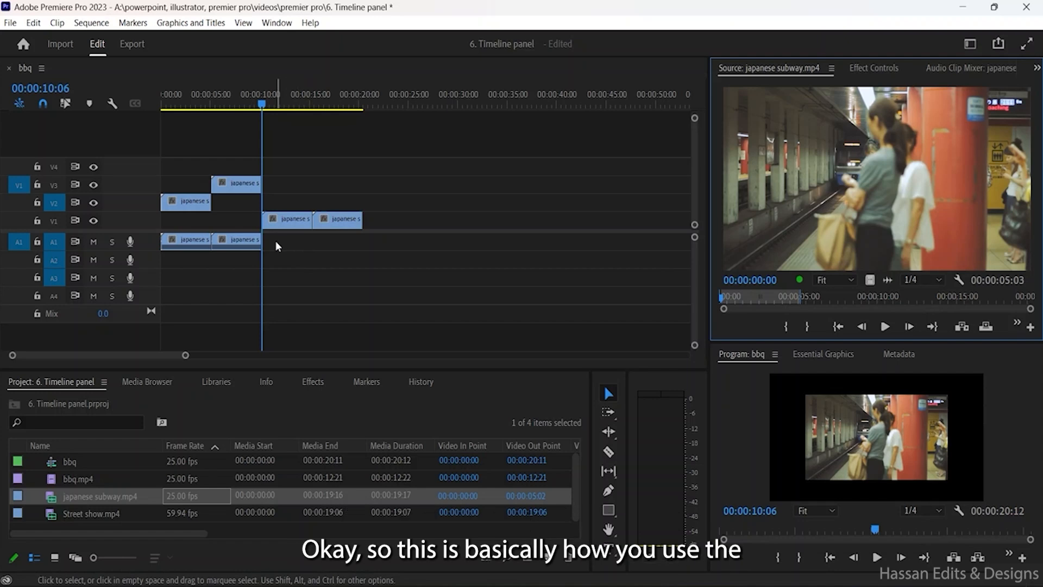
Step: Undo the recent clip inserts and delete all clips left on V1, V2 and A1 so the sequence is empty
key(ctrl+z)
key(ctrl+z)
key(ctrl+z)
key(ctrl+z)
key(ctrl+z)
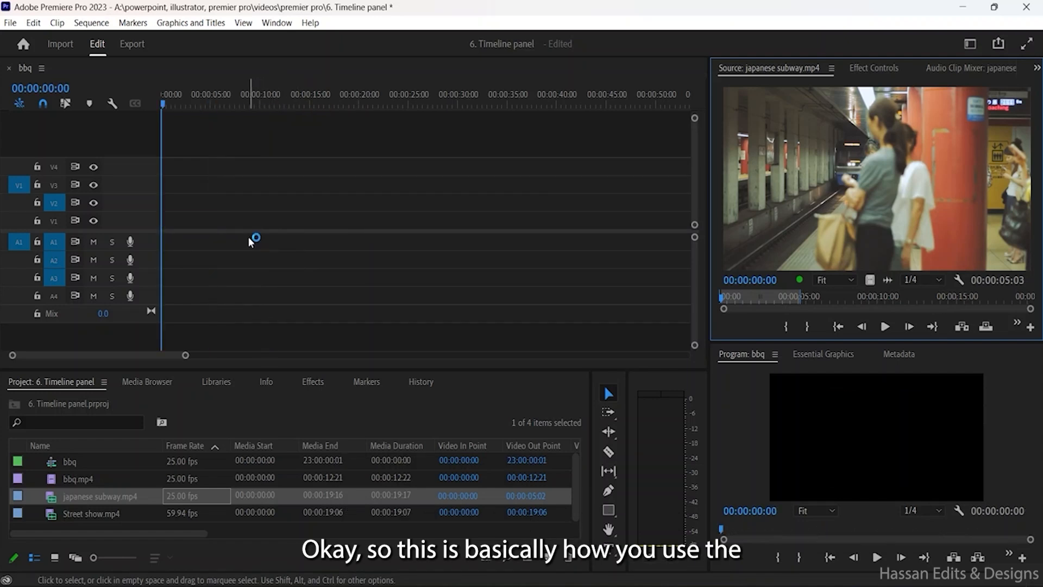
drag(182, 169, 487, 263)
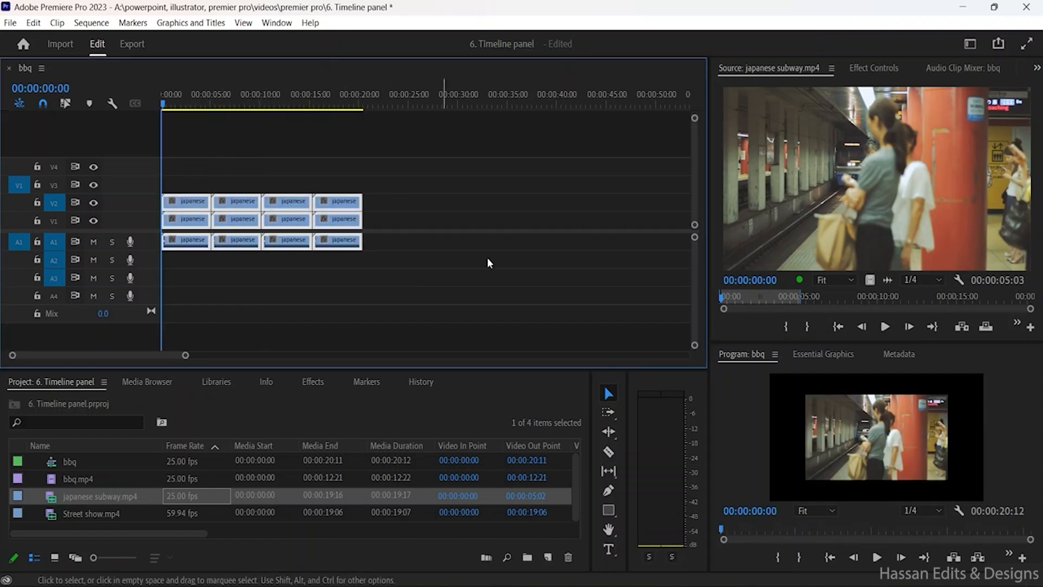
key(Delete)
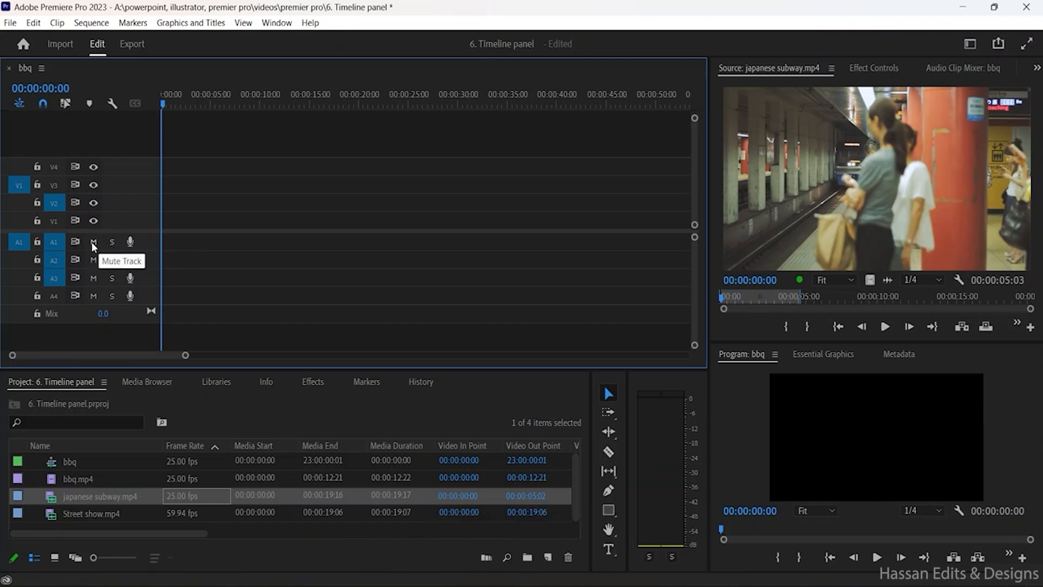
Step: Record a voice-over on A1, stop it, and record and stop a second take on the same track
click(130, 242)
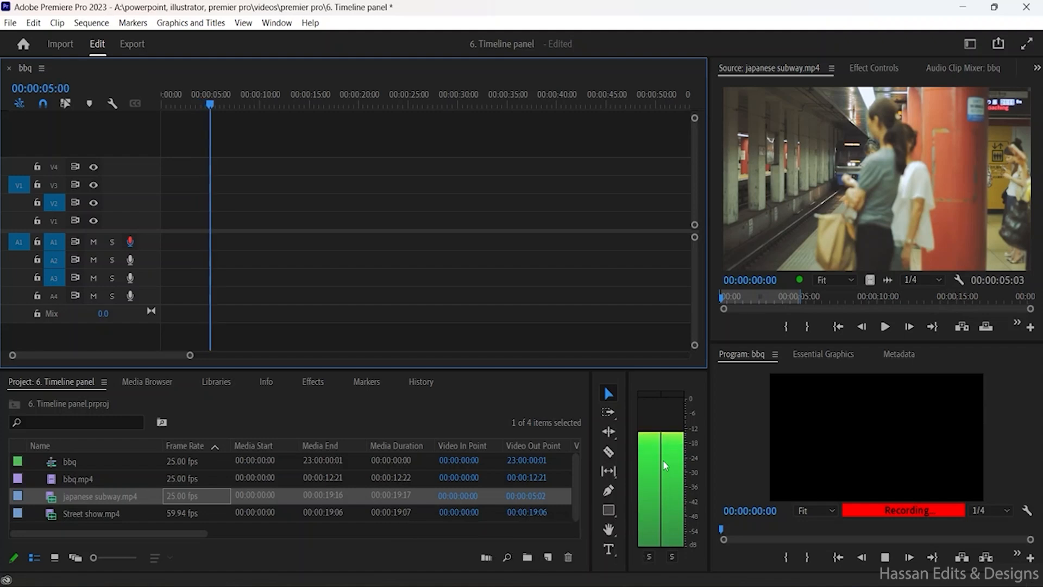
key(space)
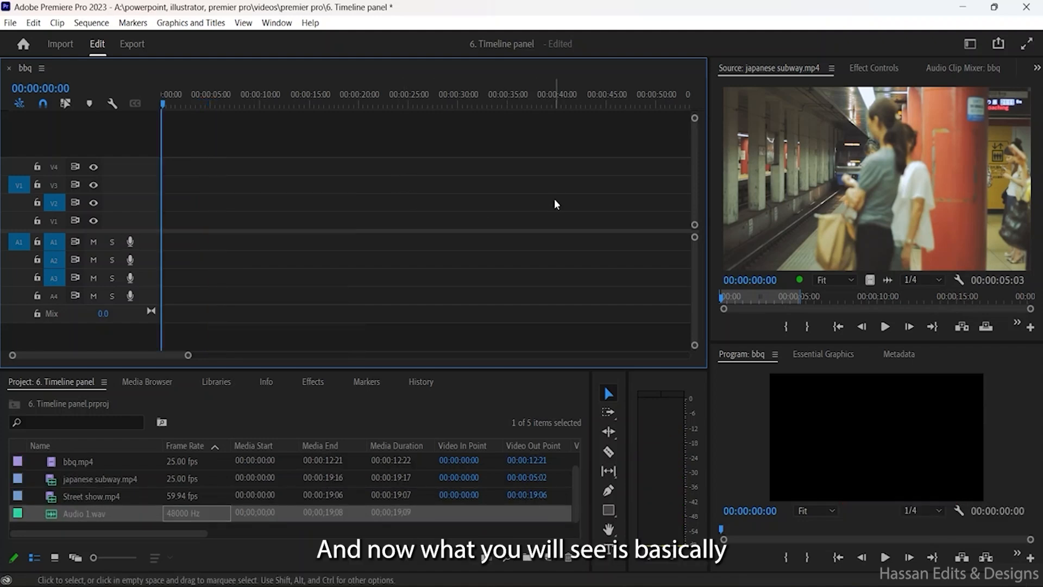
click(130, 242)
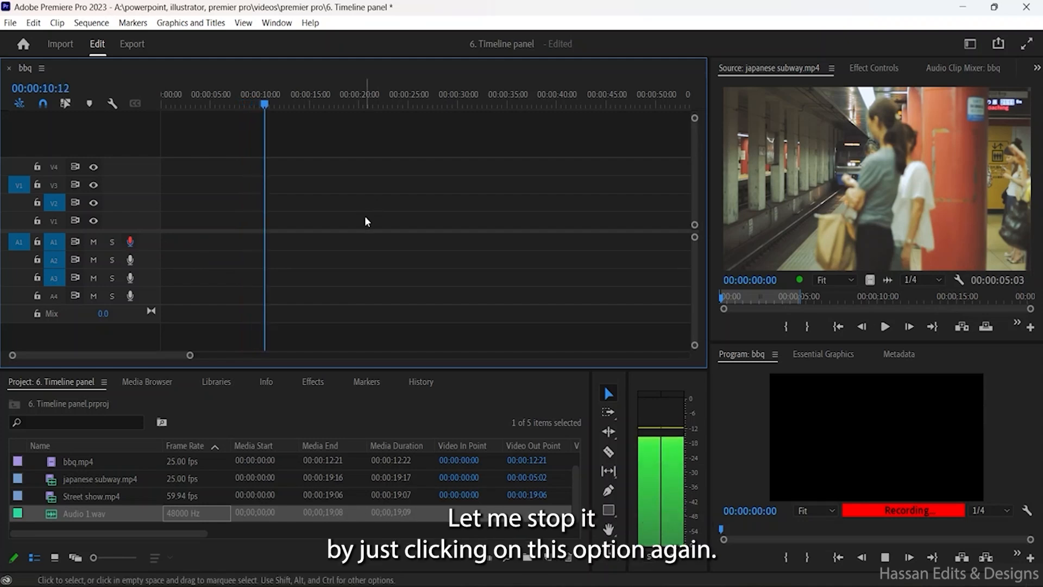
click(130, 245)
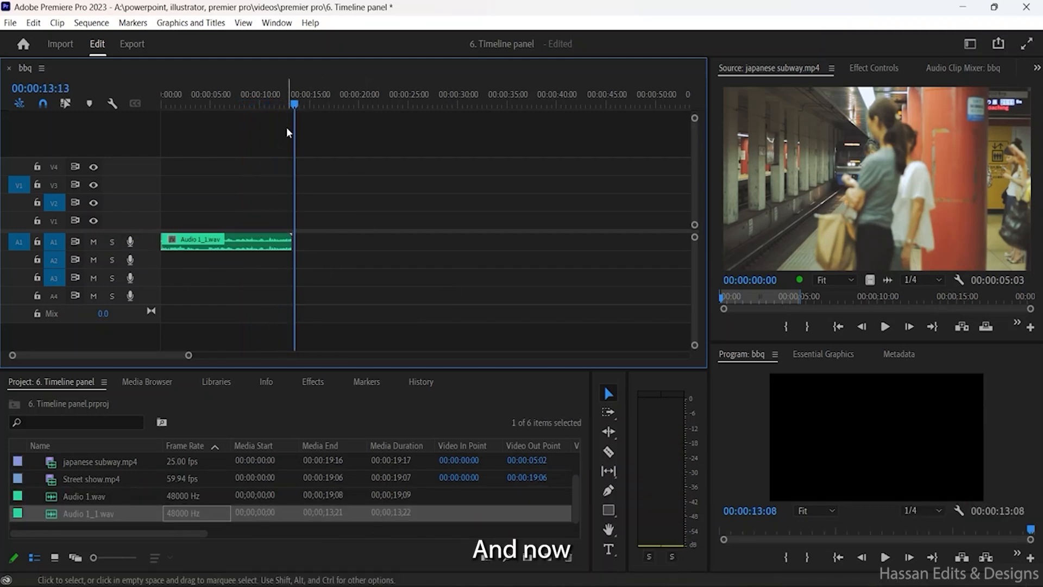
Step: Play the recorded voice-over on A1 from the start of the sequence and stop after about ten seconds
drag(295, 109, 151, 113)
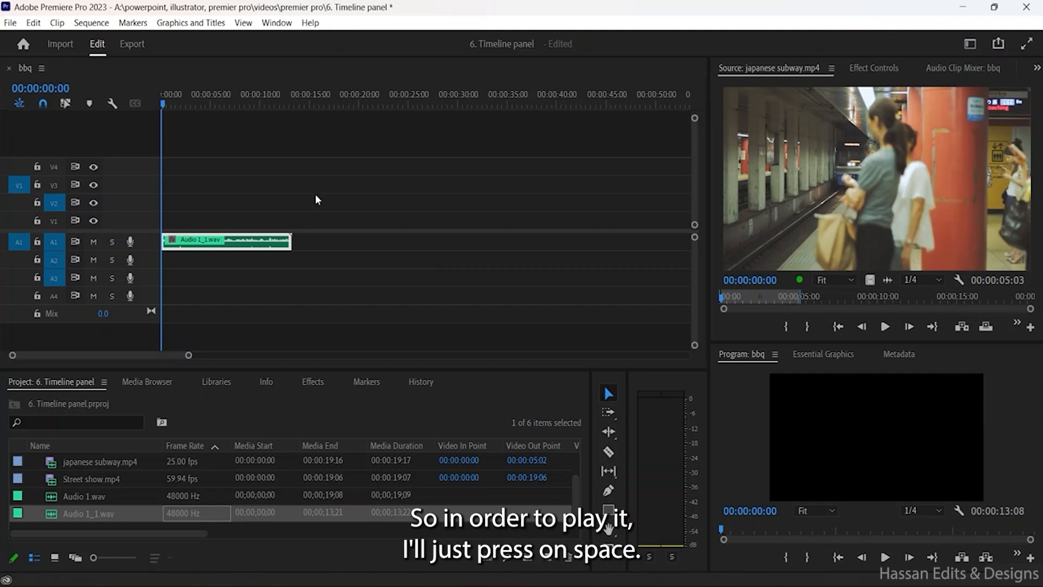
key(space)
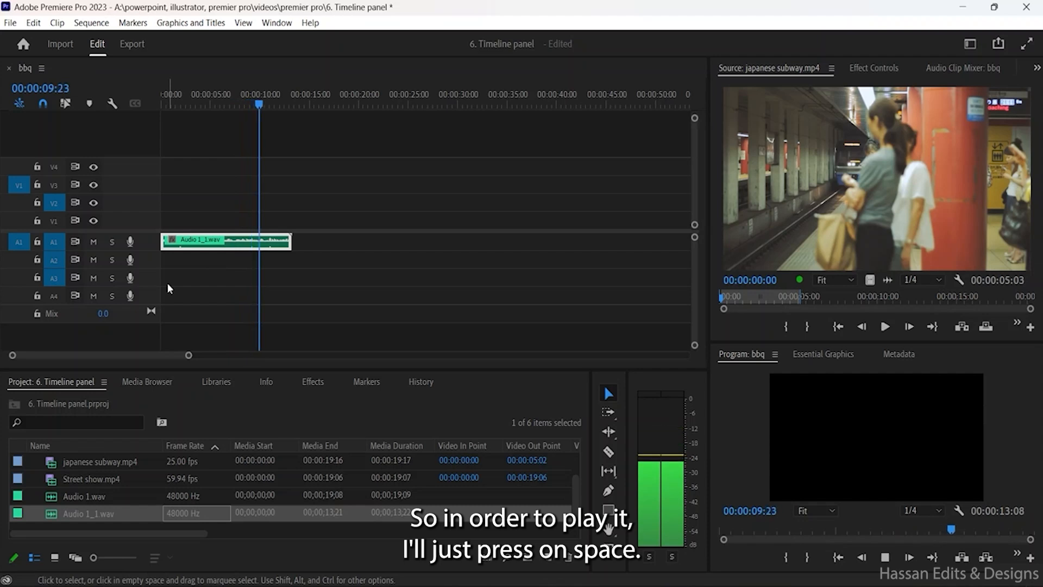
key(space)
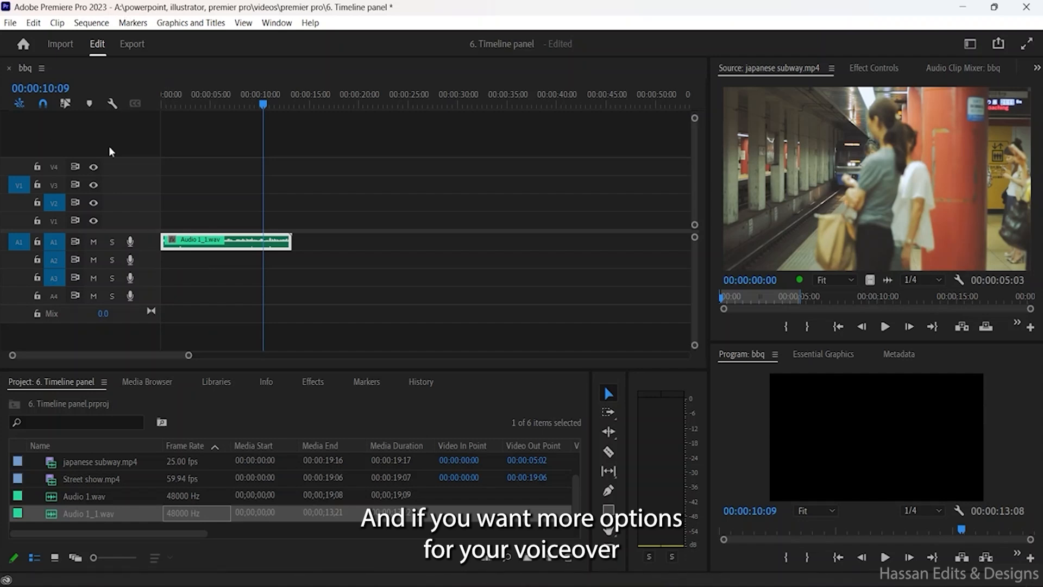
Step: Turn off Preroll and toggle Postroll in the Voice-Over Record Settings of A1, keeping the name Audio 1
right_click(132, 242)
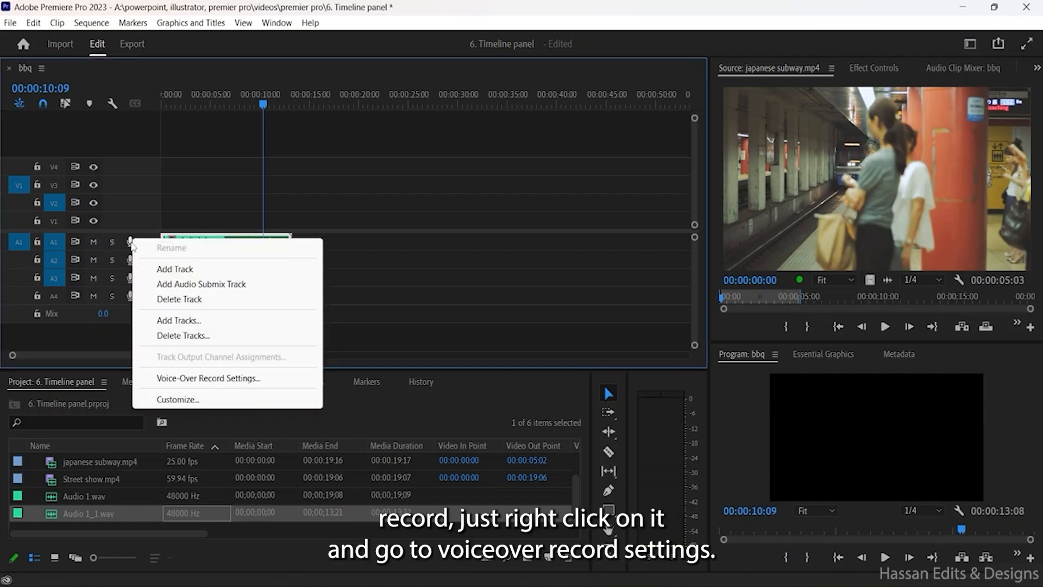
click(226, 379)
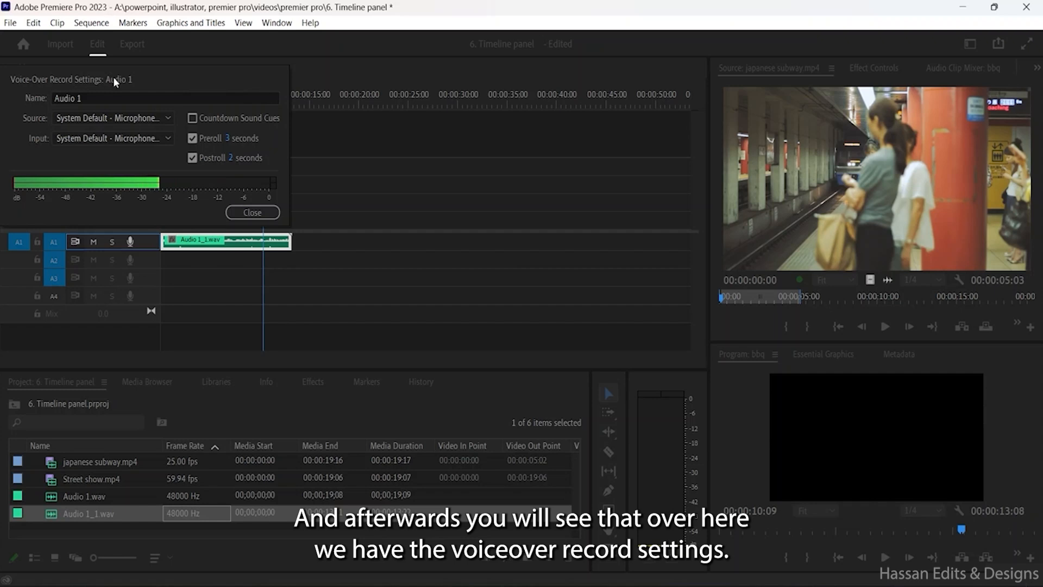
click(85, 97)
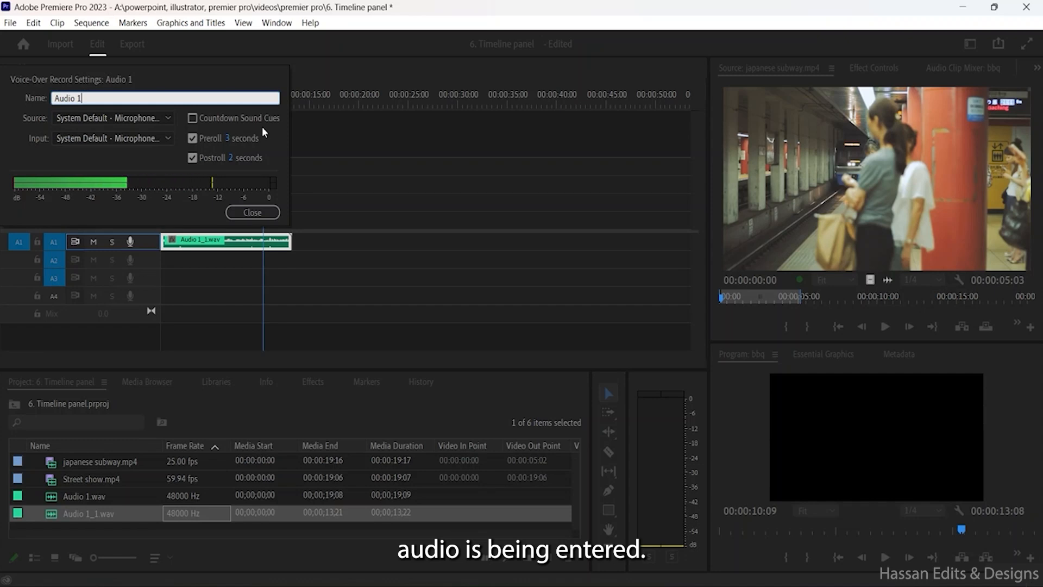
click(200, 138)
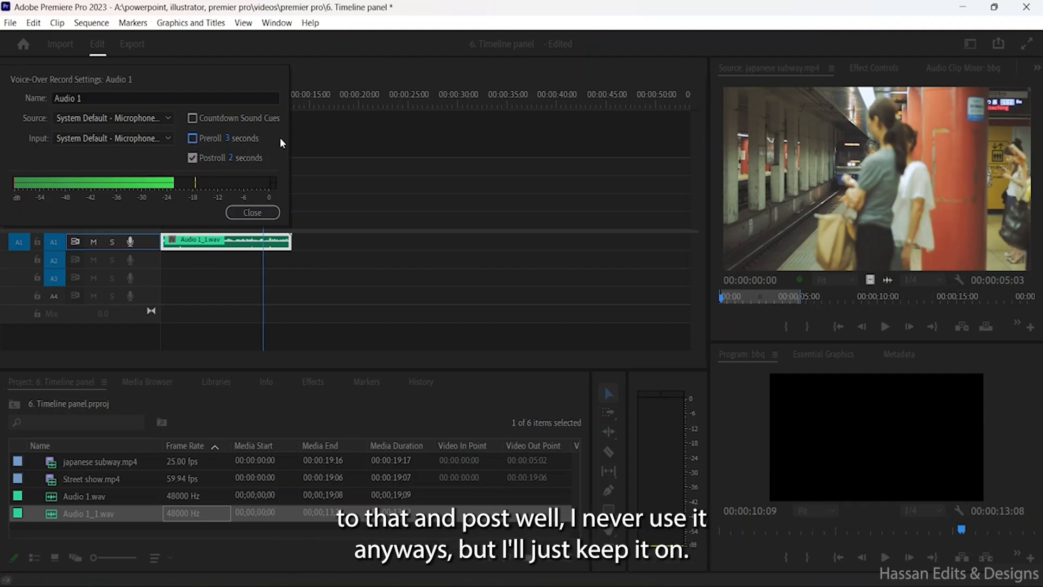
click(191, 159)
click(252, 213)
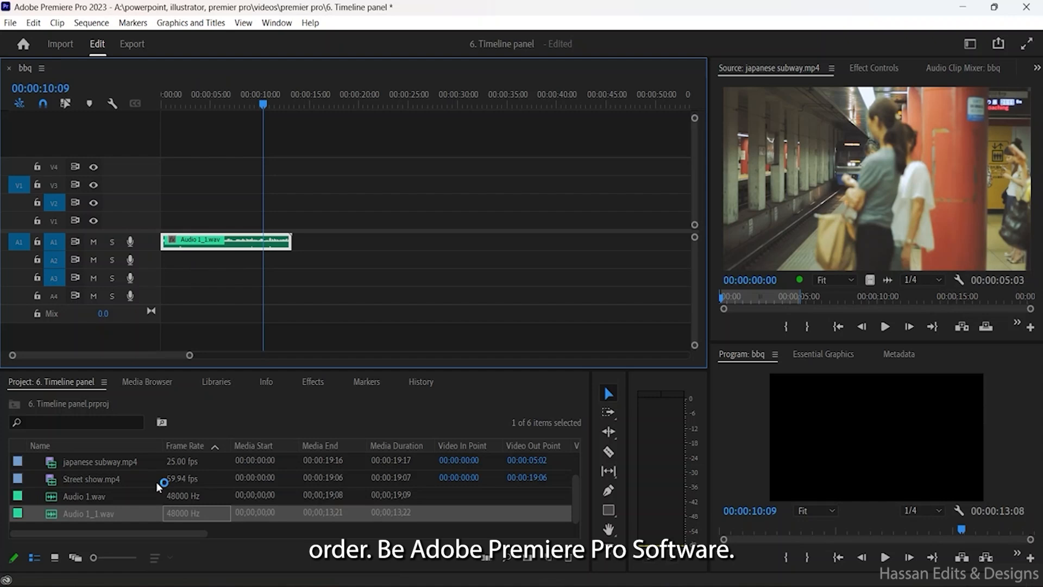
Step: Place Street show.mp4 at the sequence start on V2 and A1 over the voice recording, and play its first seconds
click(135, 478)
drag(174, 330, 211, 241)
drag(262, 106, 145, 117)
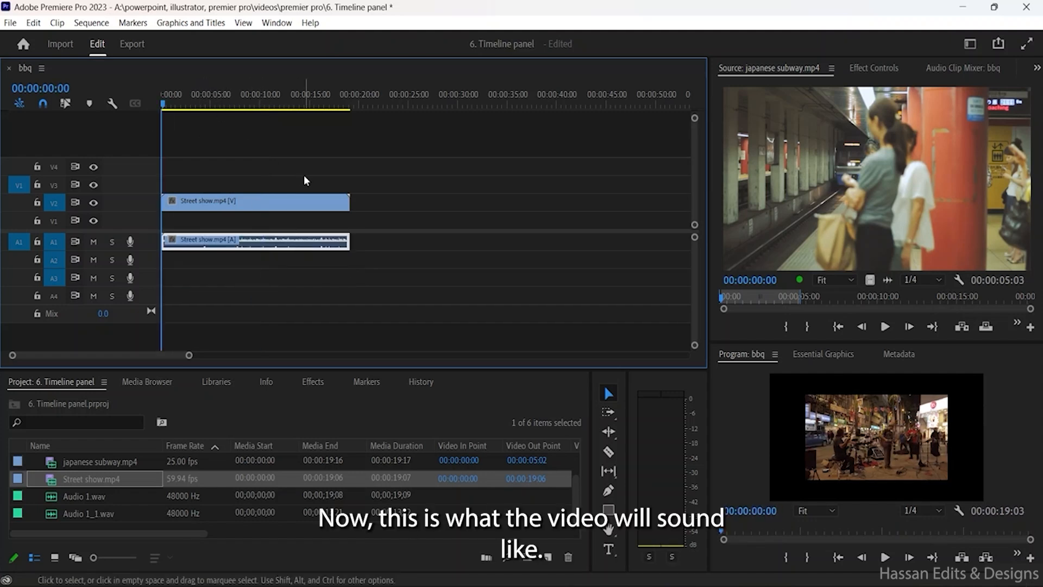
key(space)
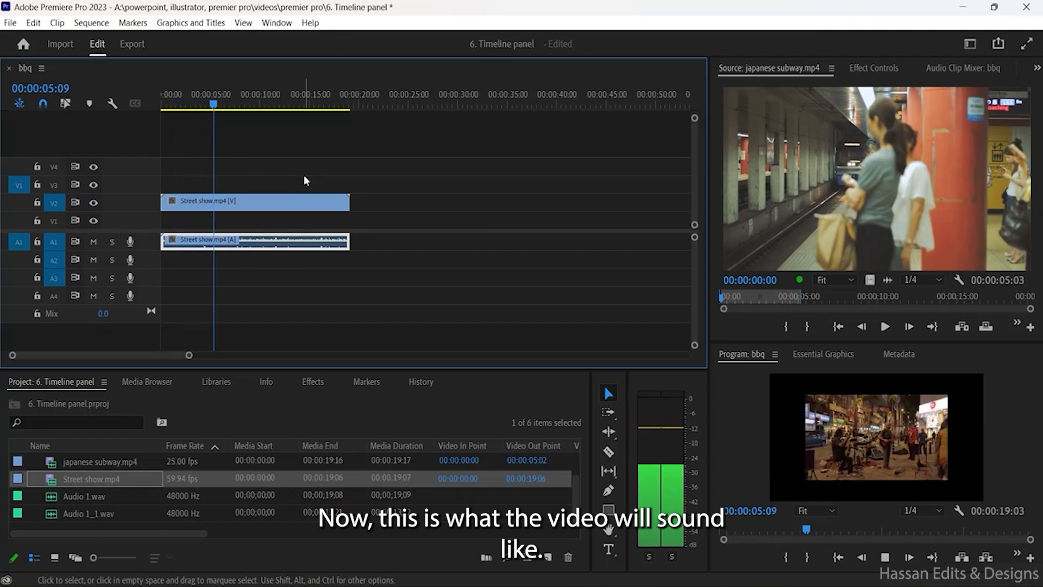
key(space)
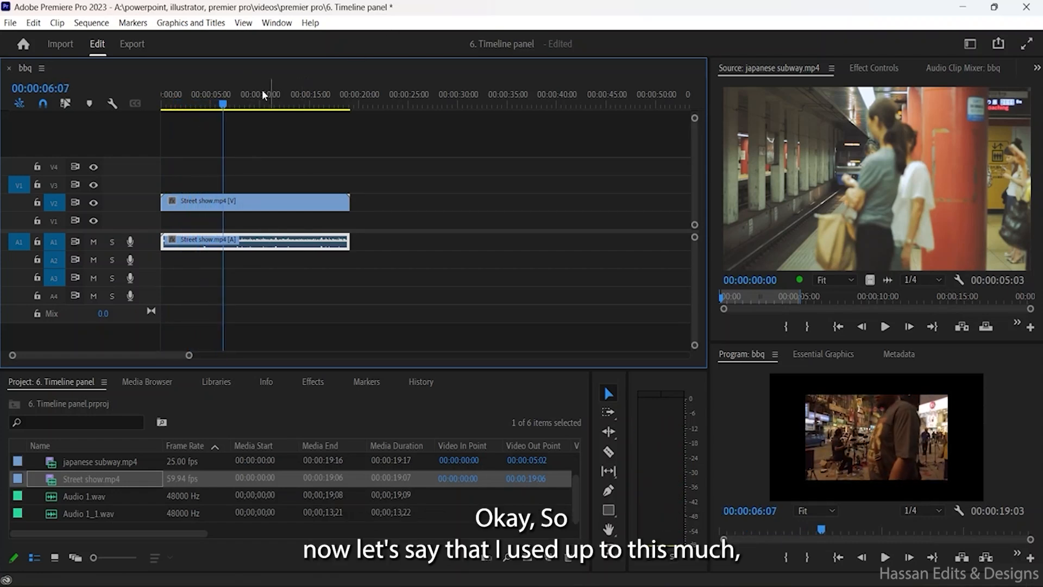
drag(223, 102, 158, 100)
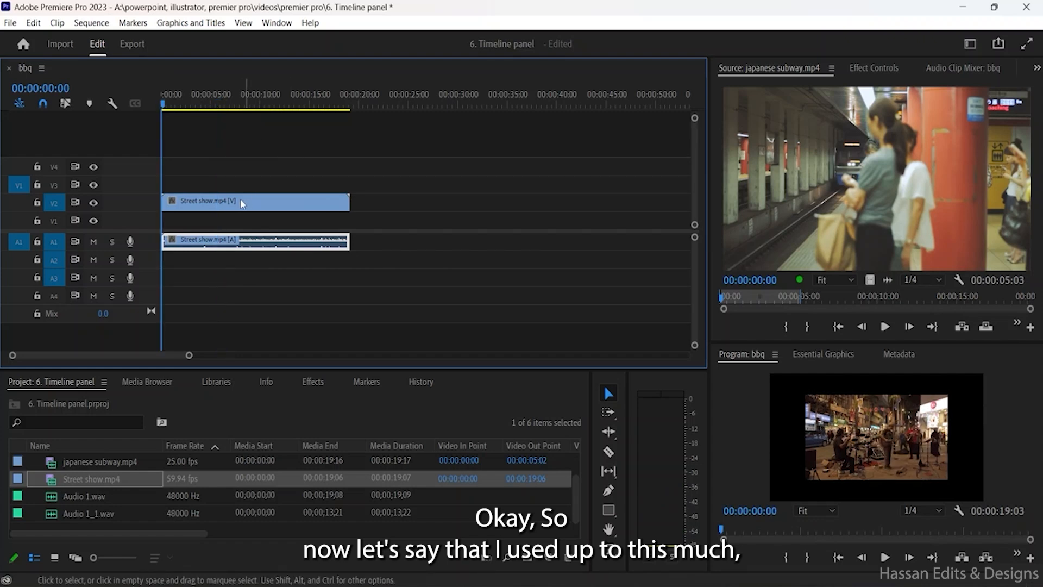
Step: Cut the Street show.mp4 clip at 00:00:07:21 with the Razor tool and delete the part after the cut
click(239, 103)
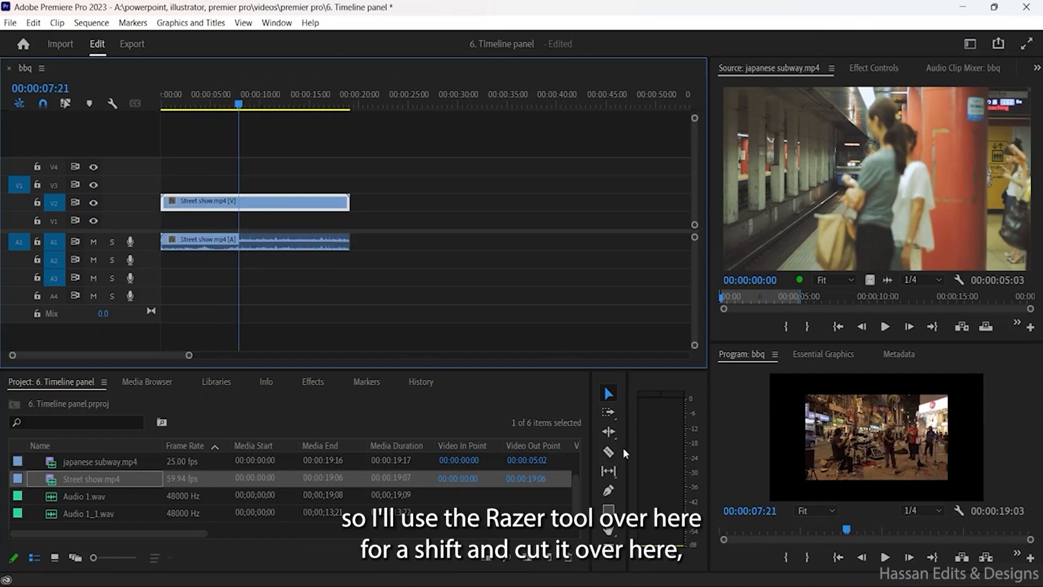
click(608, 452)
click(242, 201)
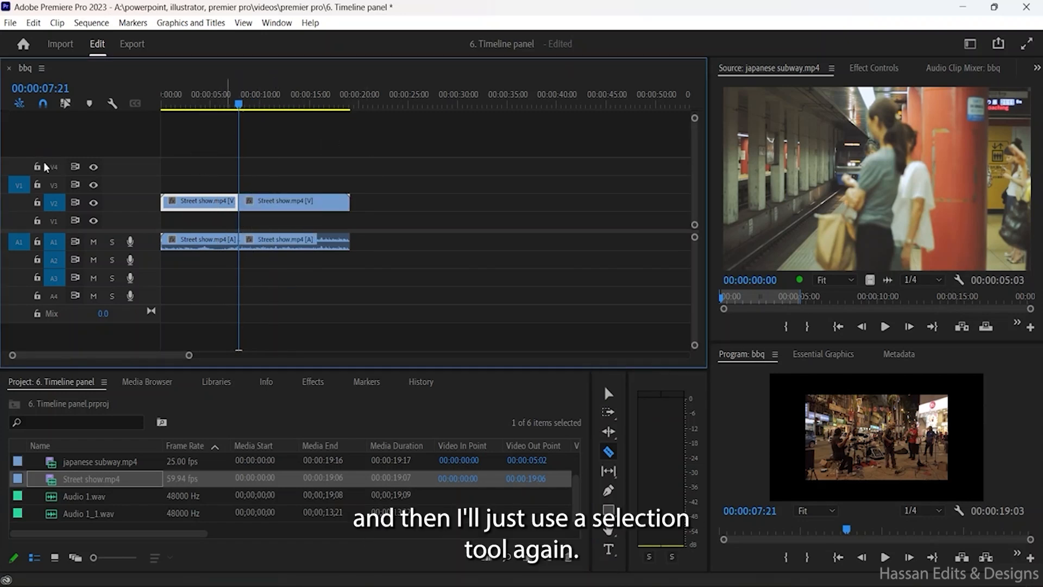
click(604, 392)
click(300, 201)
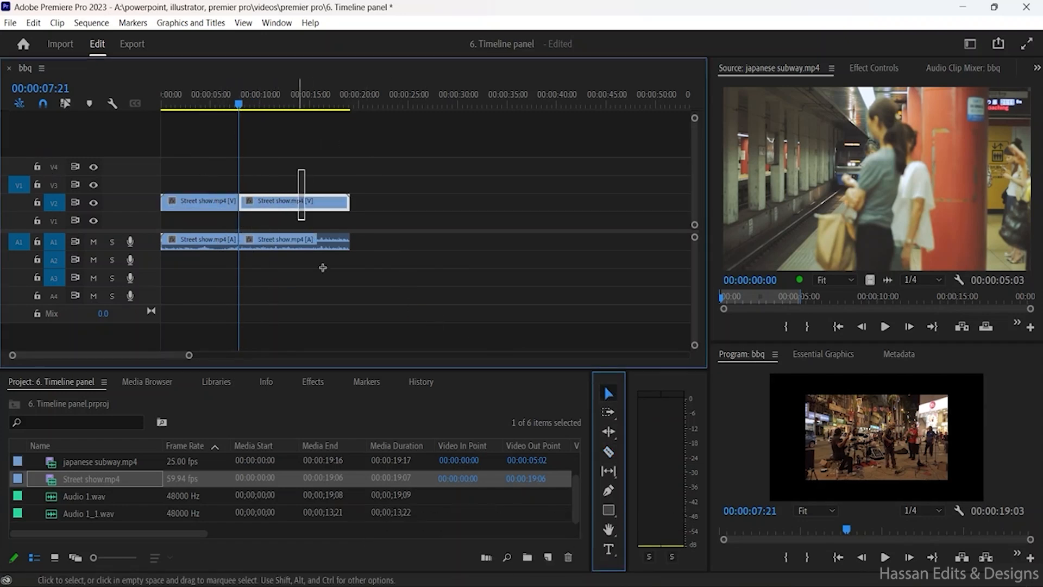
key(Delete)
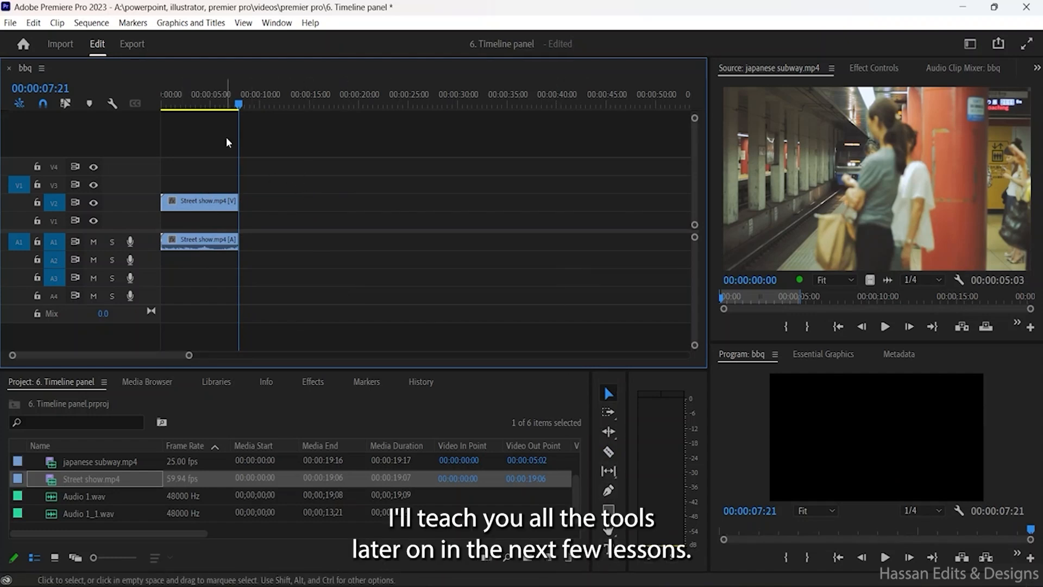
Step: Play part of the trimmed Street show.mp4 clip and return the playhead to the start of the sequence
click(210, 107)
key(space)
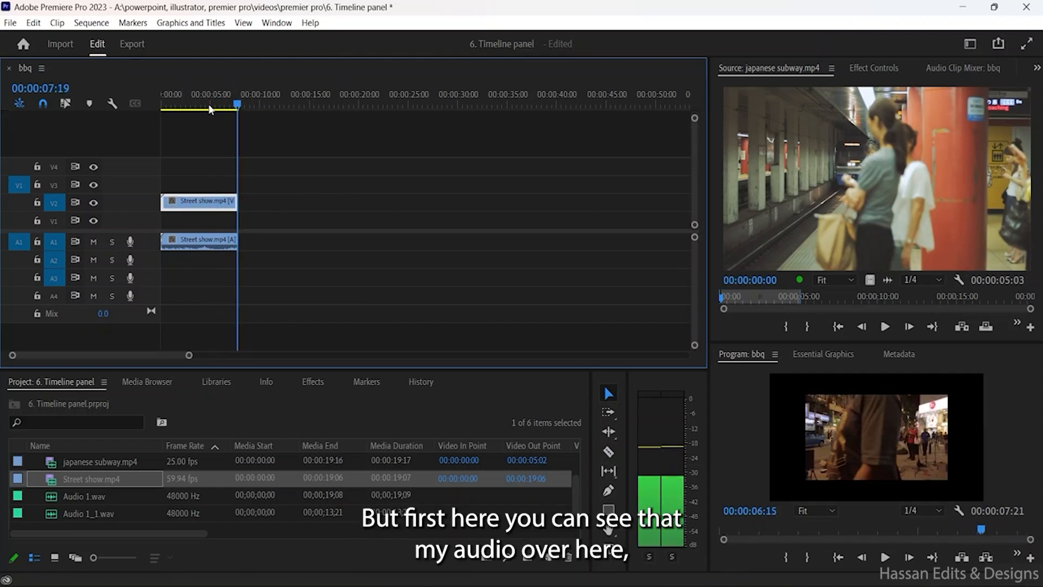
mouse_move(208, 106)
mouse_down()
mouse_move(171, 109)
mouse_move(194, 113)
mouse_up()
key(Home)
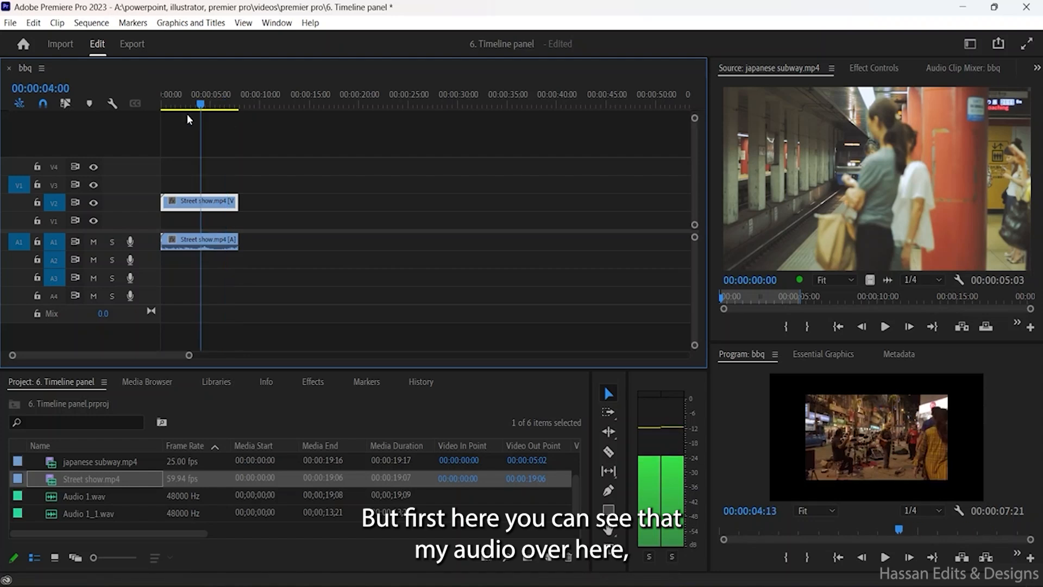
Step: Record a voice-over on A2 beneath the Street show.mp4 clip, stop it at its end, and select the recorded clip
click(131, 260)
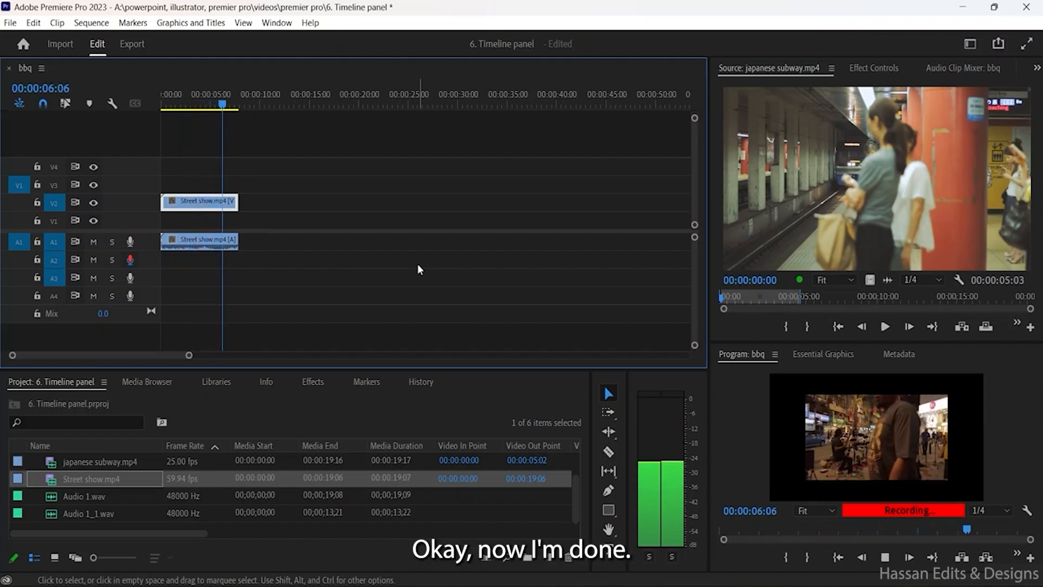
click(130, 260)
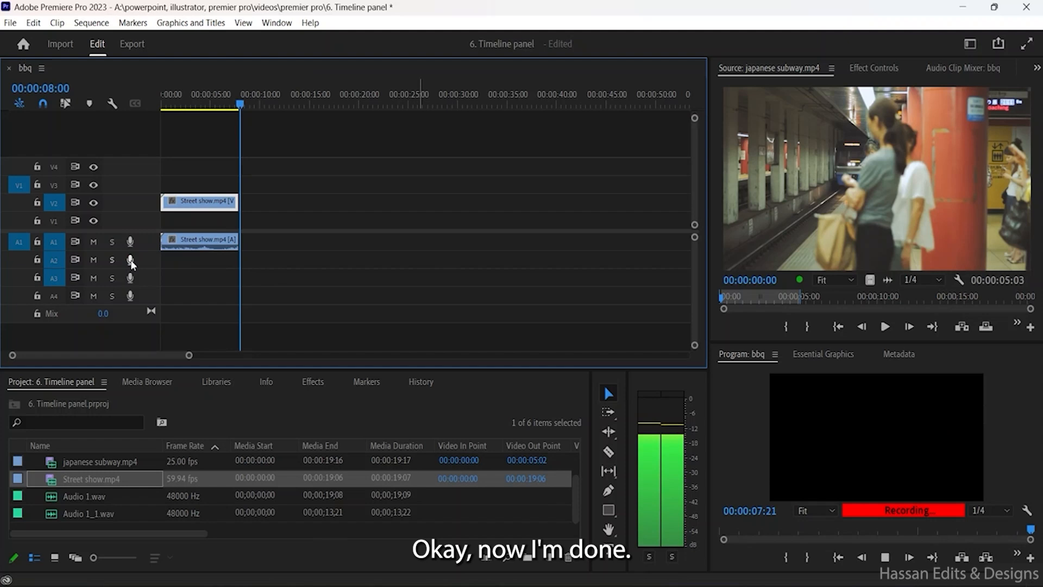
click(223, 261)
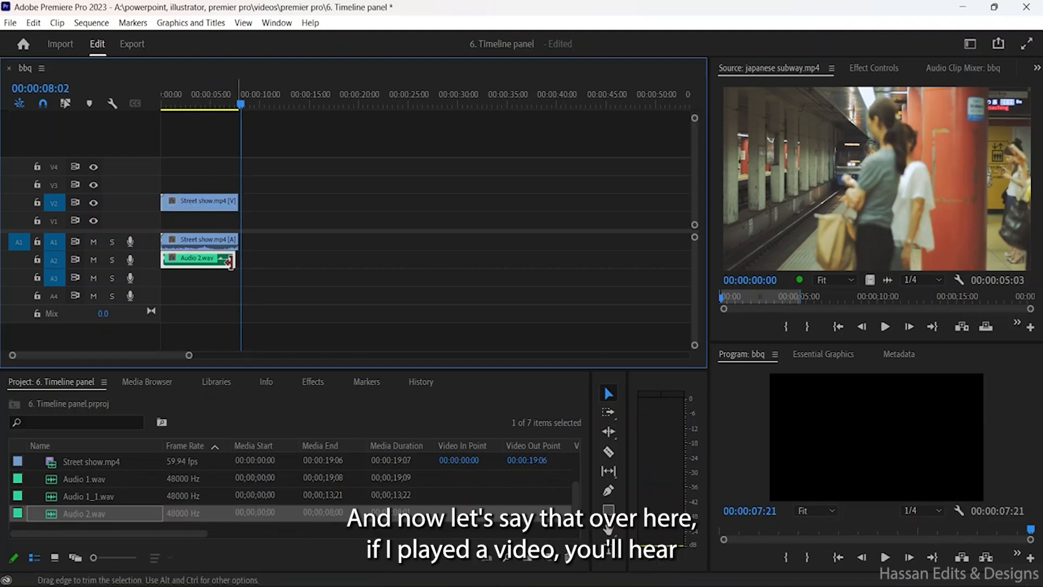
Step: Play the sequence from the start to hear the Street show.mp4 audio and Audio 2.wav together
click(209, 245)
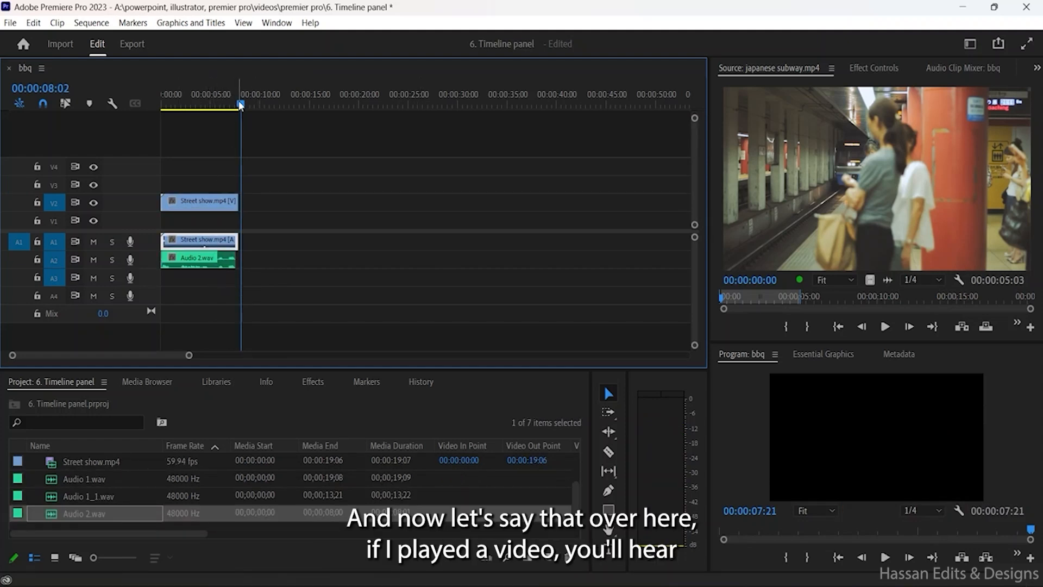
drag(239, 100, 140, 92)
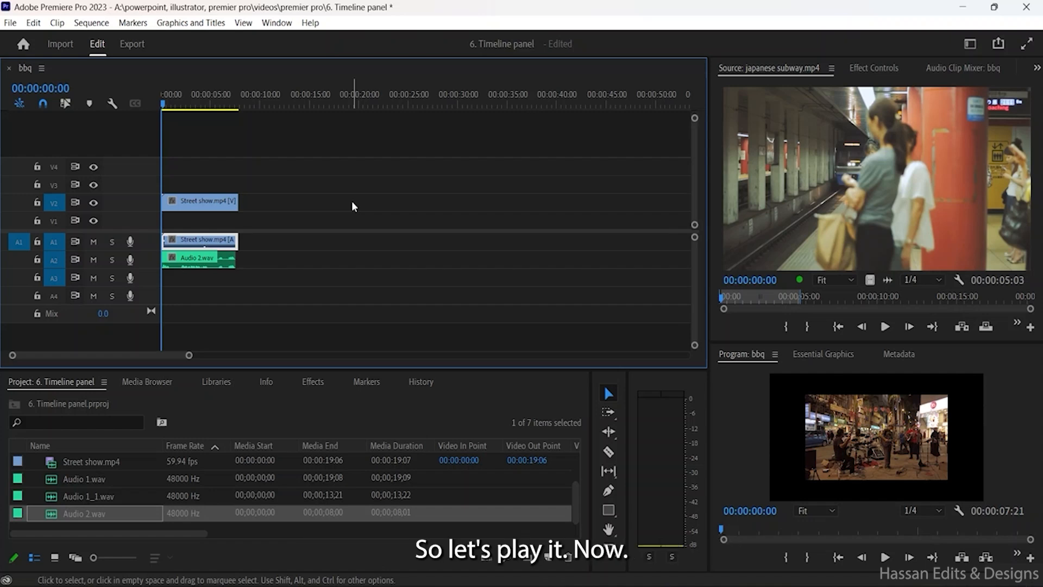
key(space)
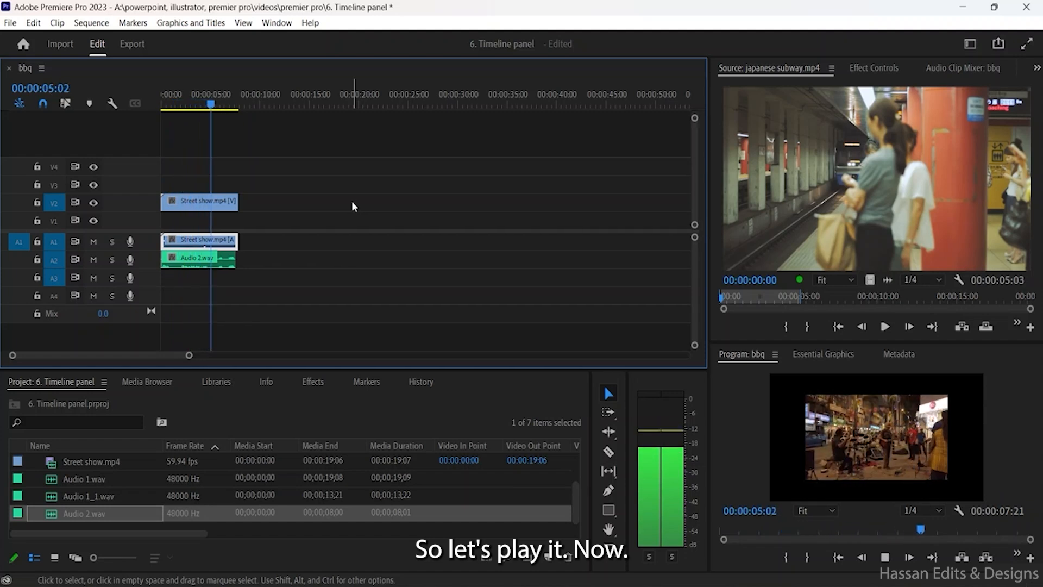
key(space)
key(Home)
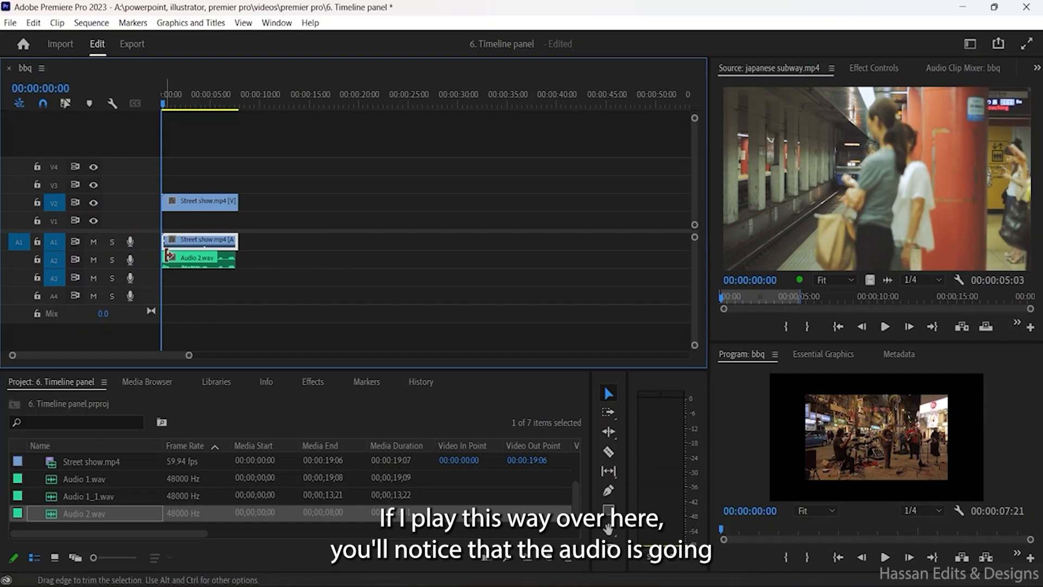
click(211, 263)
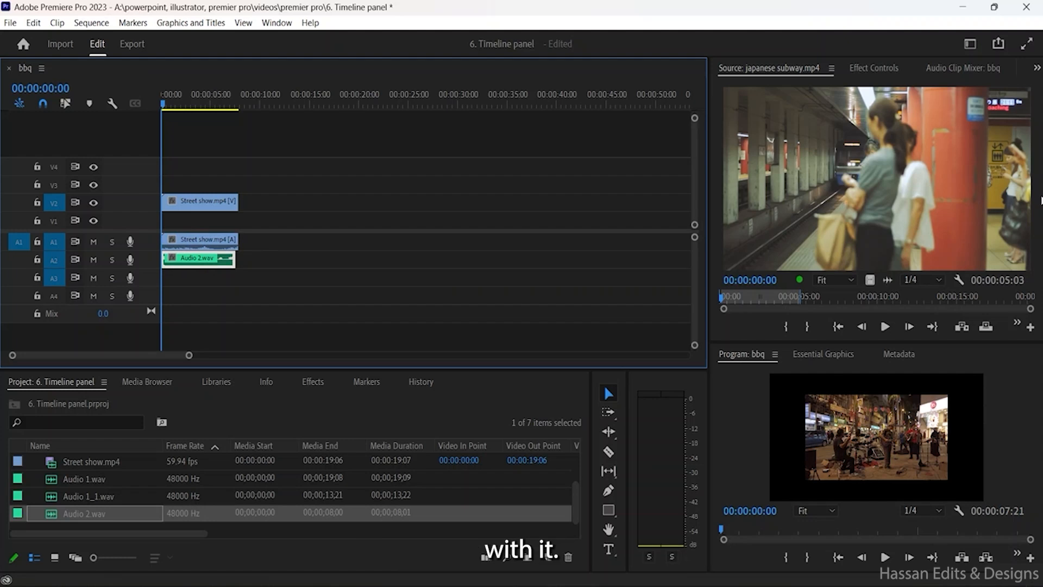
key(space)
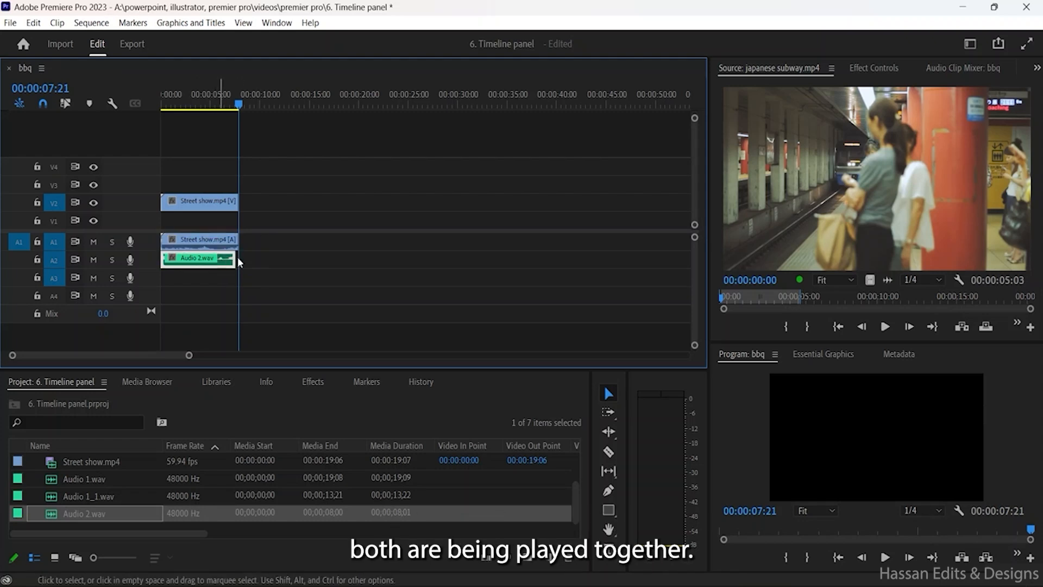
Step: Solo audio track A1 and play the sequence from the start to hear only the Street show.mp4 audio
click(197, 239)
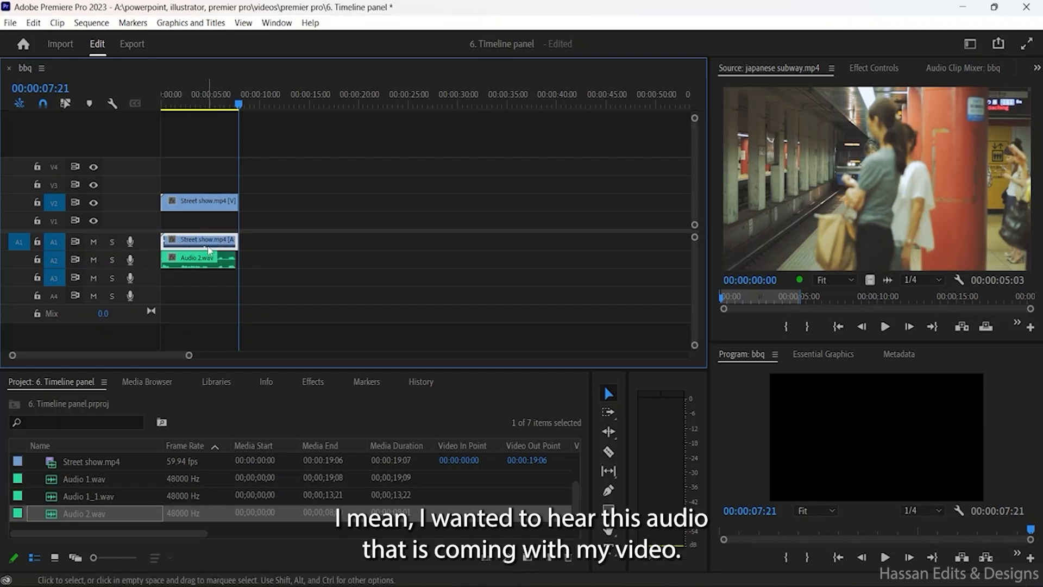
click(114, 245)
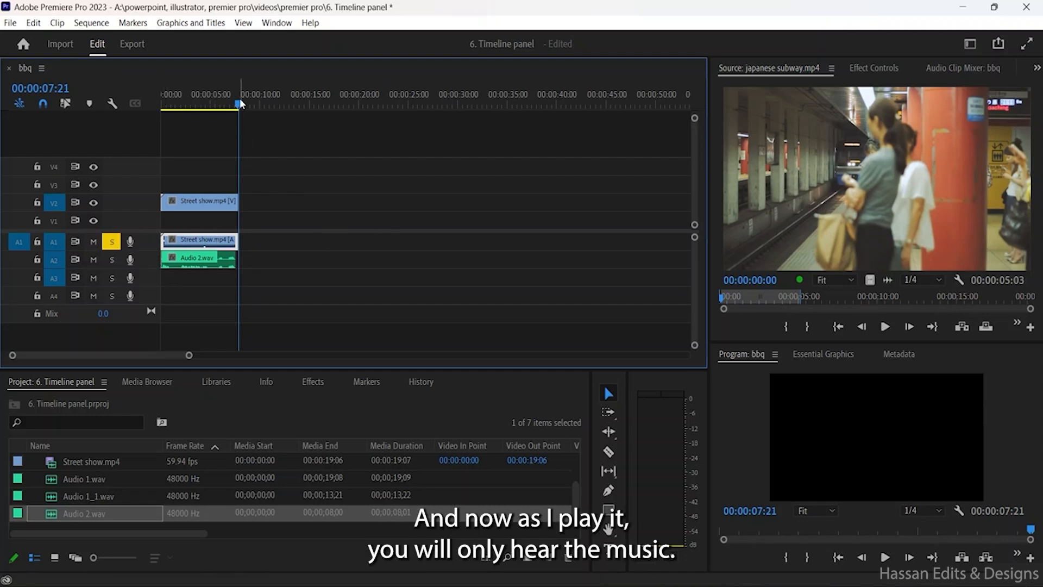
drag(240, 100, 162, 101)
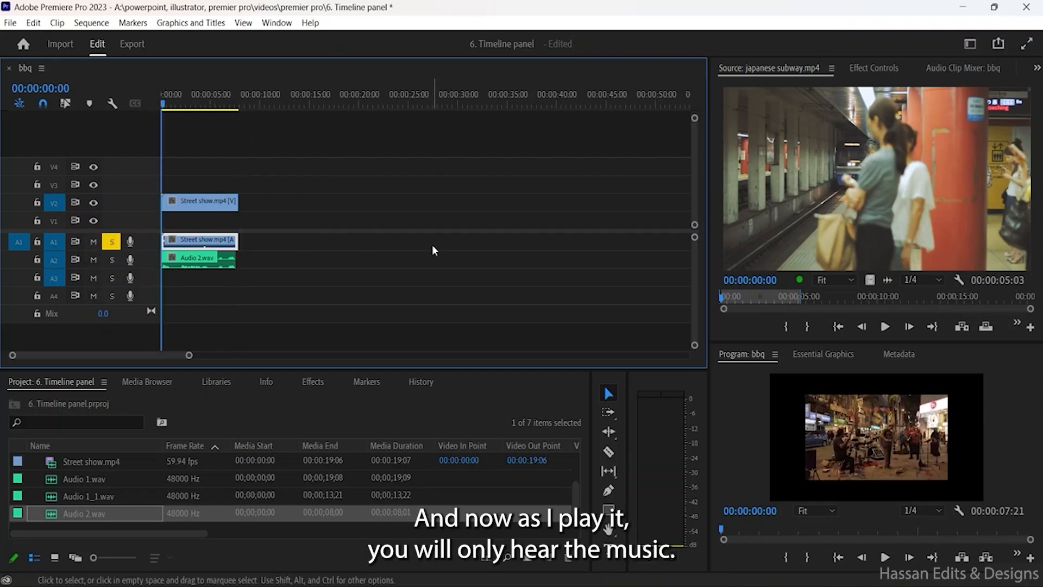
key(space)
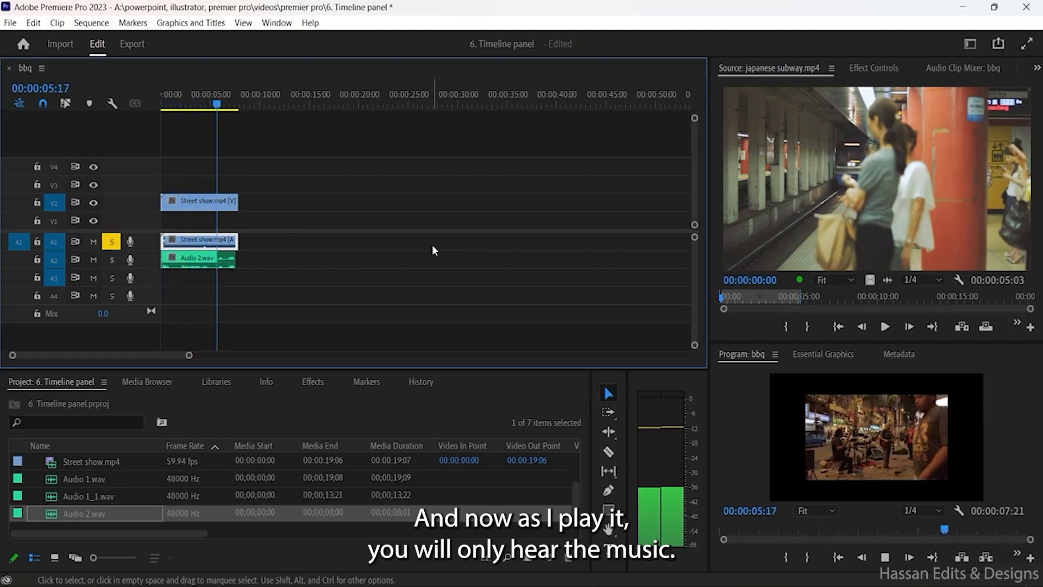
key(space)
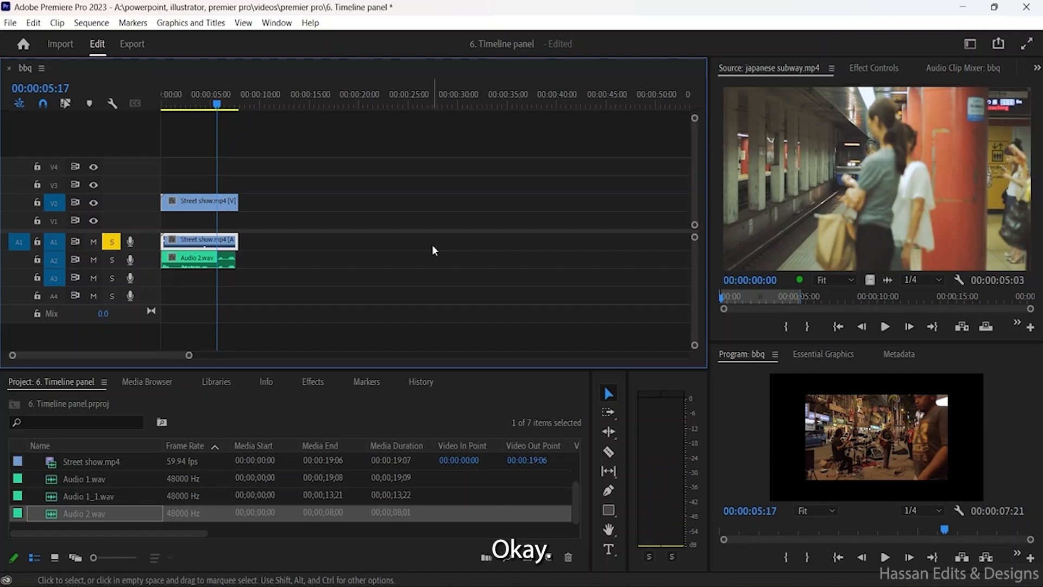
Step: Audition audio track A2 alone by moving the solo to it, playing from the start, and clearing the solo
click(113, 261)
click(112, 246)
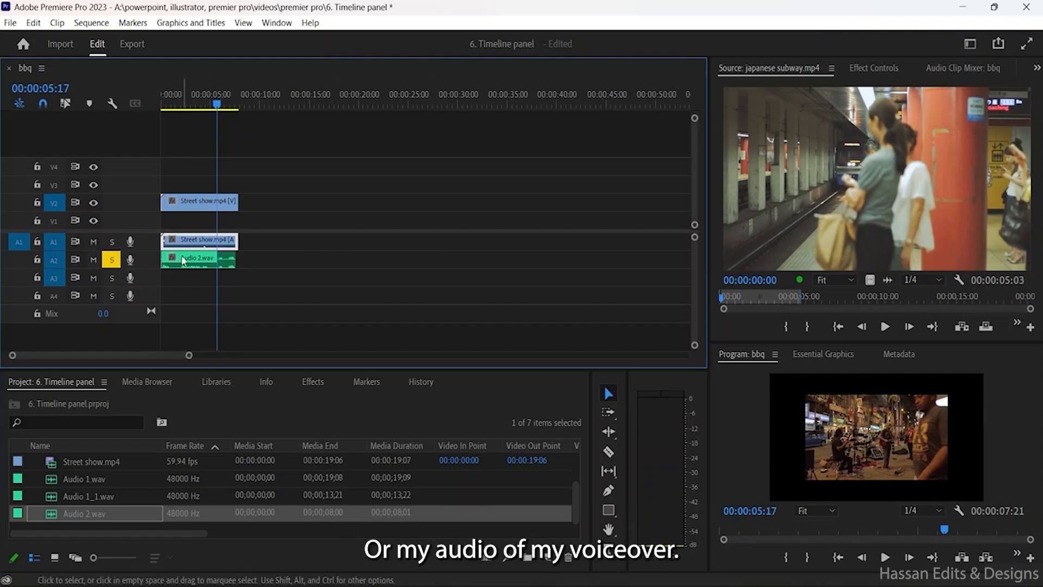
drag(217, 103, 155, 100)
key(space)
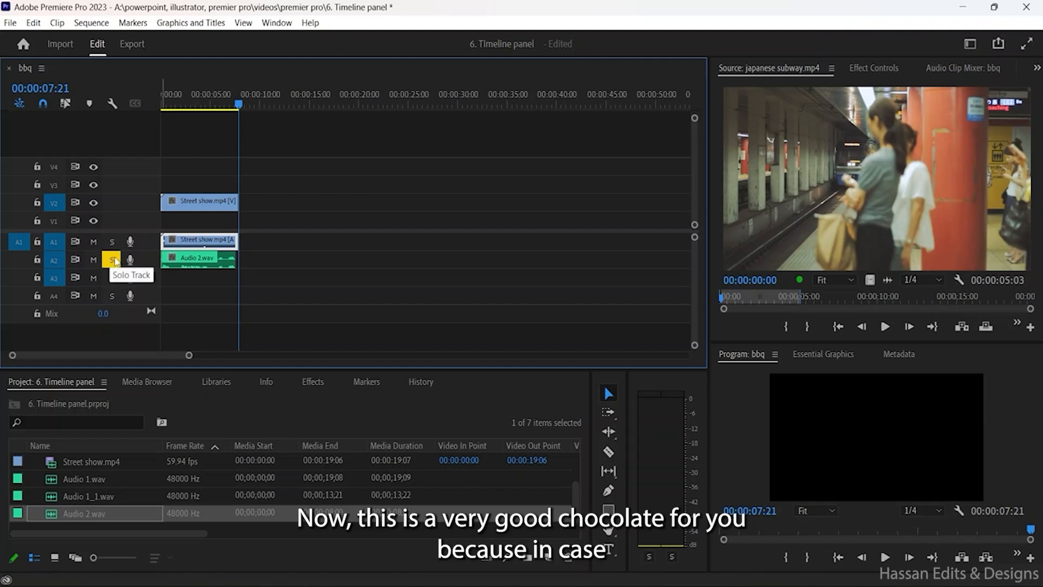
click(112, 259)
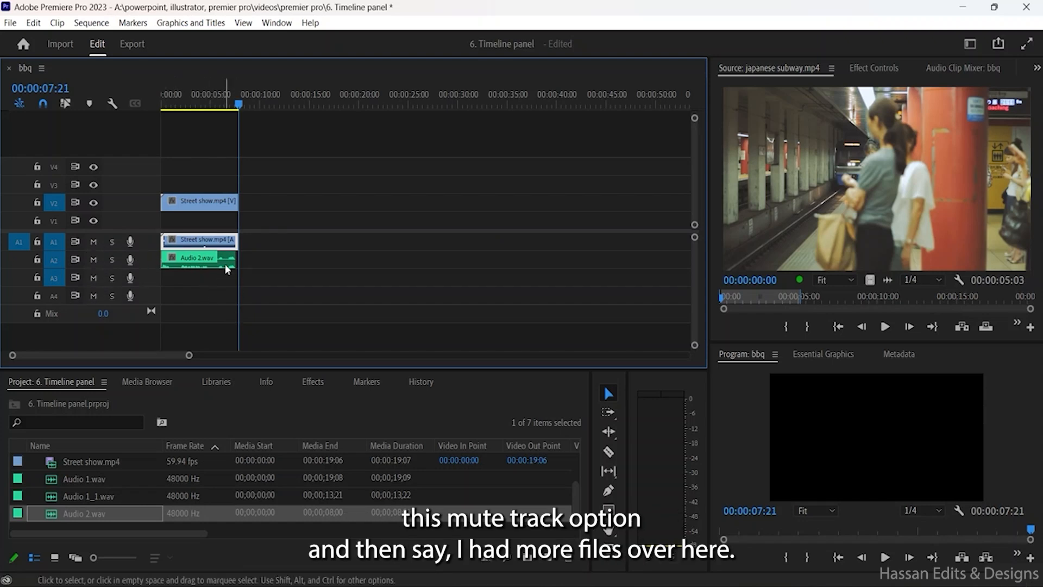
Step: Duplicate the Street show.mp4 audio and Audio 2.wav clips onto tracks A3 and A4, aligned to the sequence start
drag(226, 268, 216, 249)
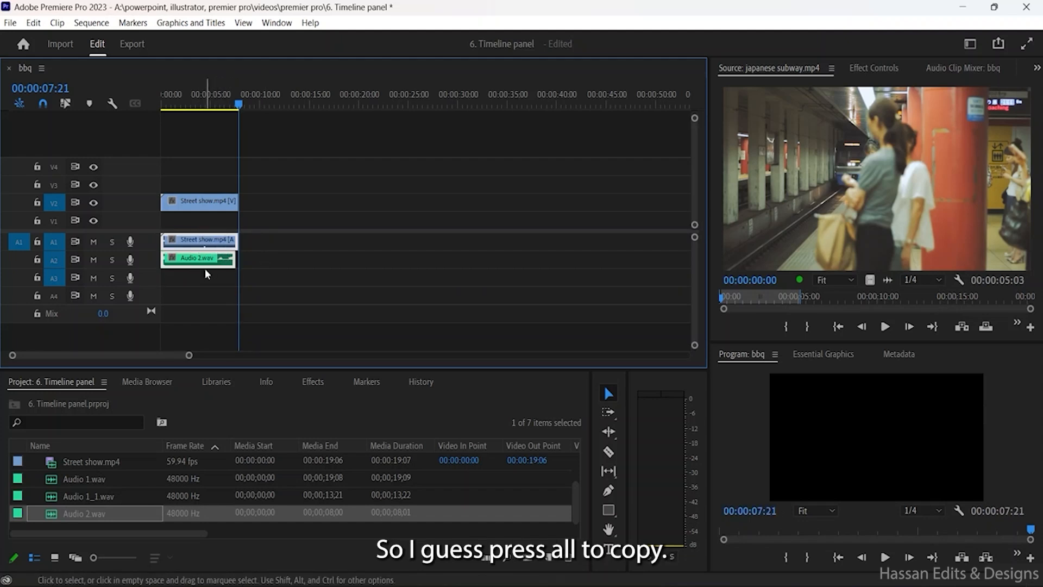
drag(207, 258, 211, 299)
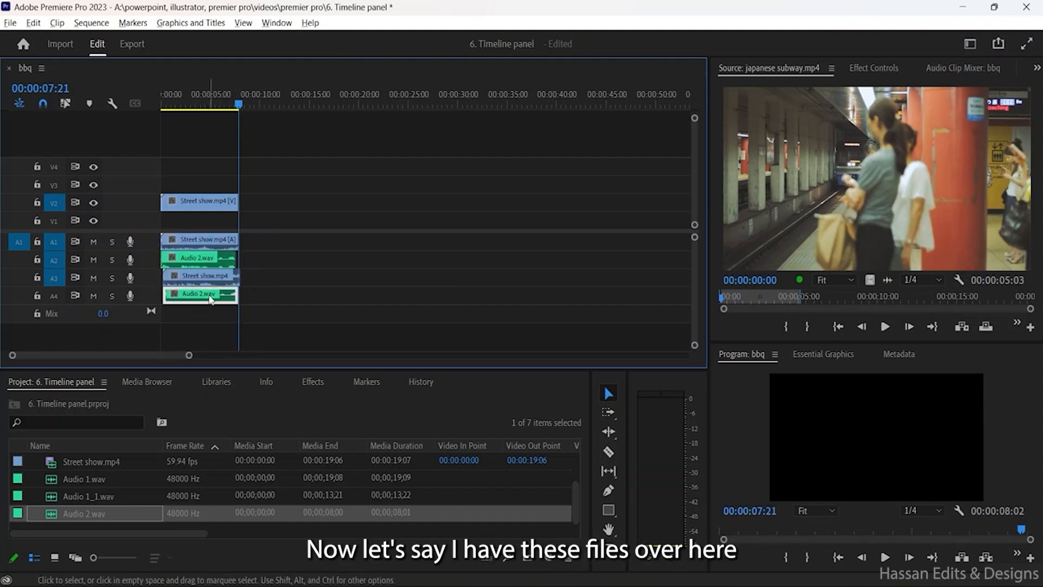
drag(272, 283, 234, 299)
drag(212, 299, 209, 298)
click(303, 280)
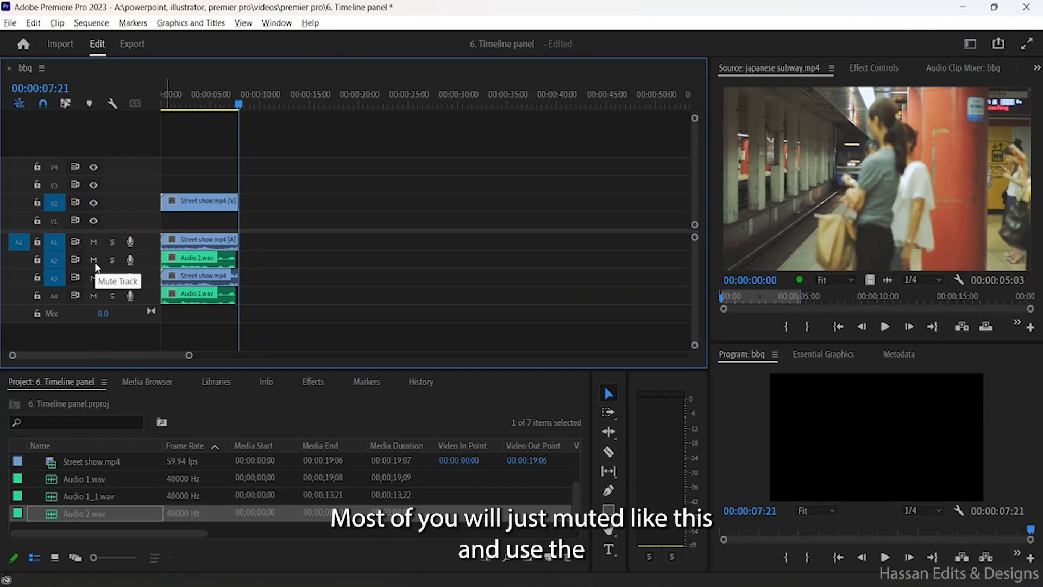
Step: Mute audio tracks A2, A3 and A4 and move the playhead to about 00:00:03:11
drag(94, 262, 95, 296)
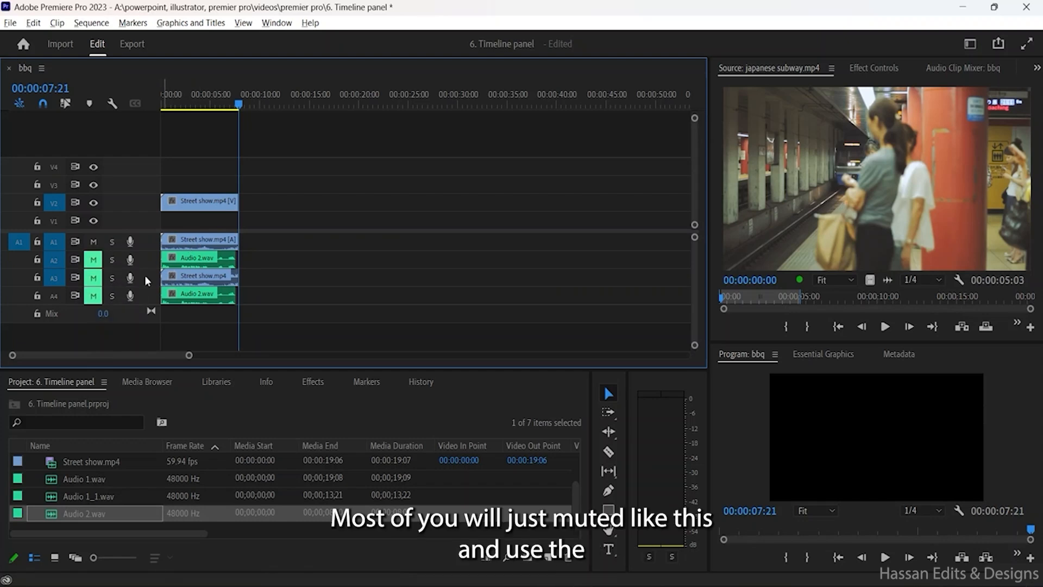
click(112, 241)
click(111, 241)
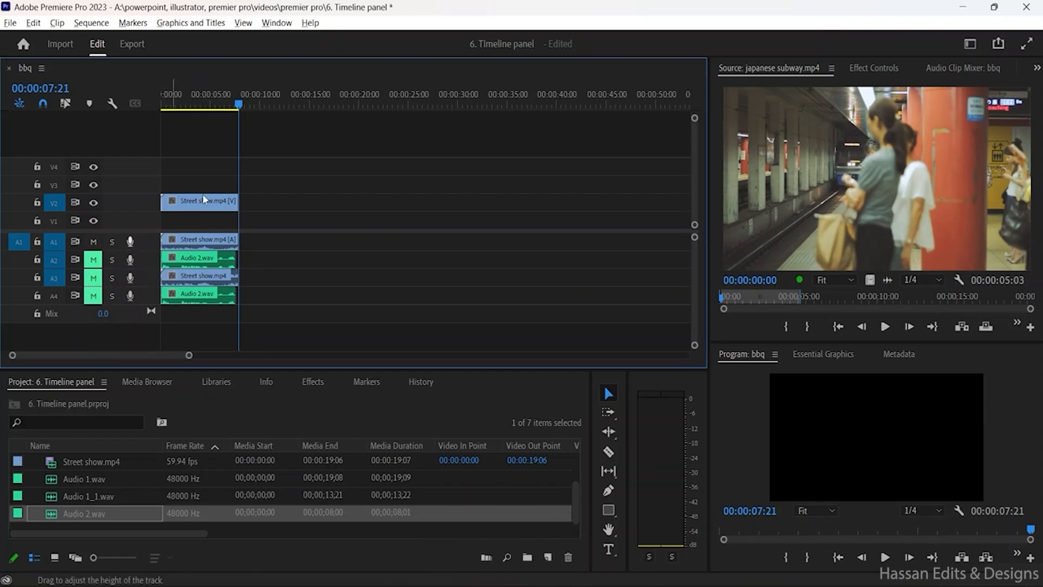
drag(175, 113, 189, 125)
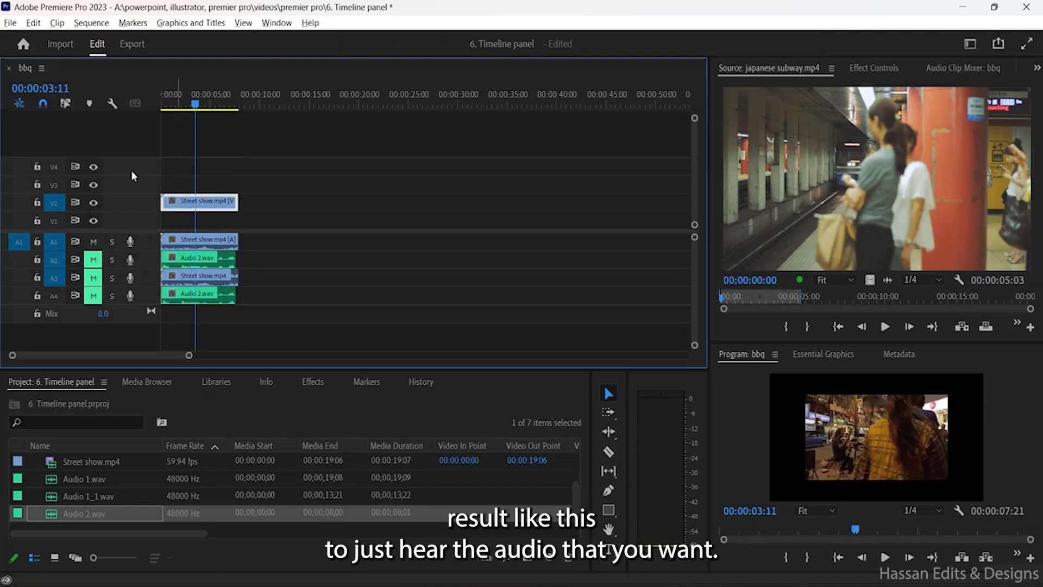
Step: Solo audio track A1 and highlight the clips on the other audio tracks
click(113, 242)
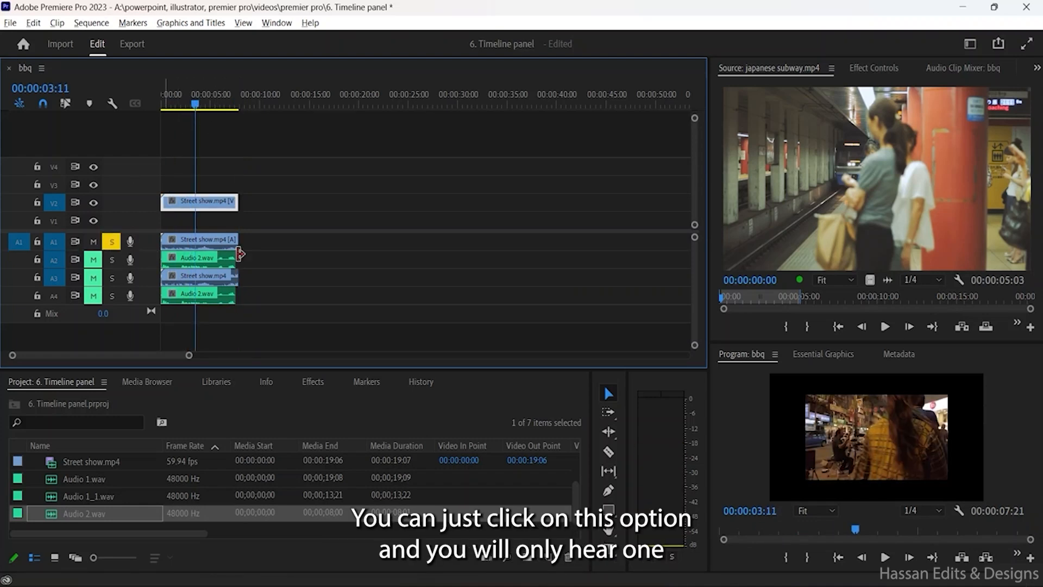
alt+click(191, 242)
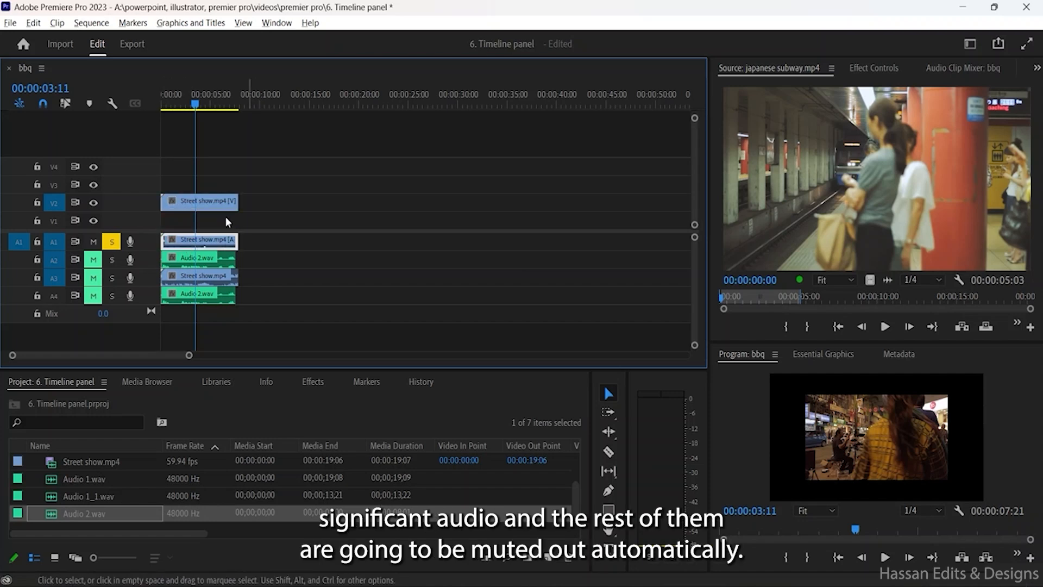
drag(249, 259, 204, 302)
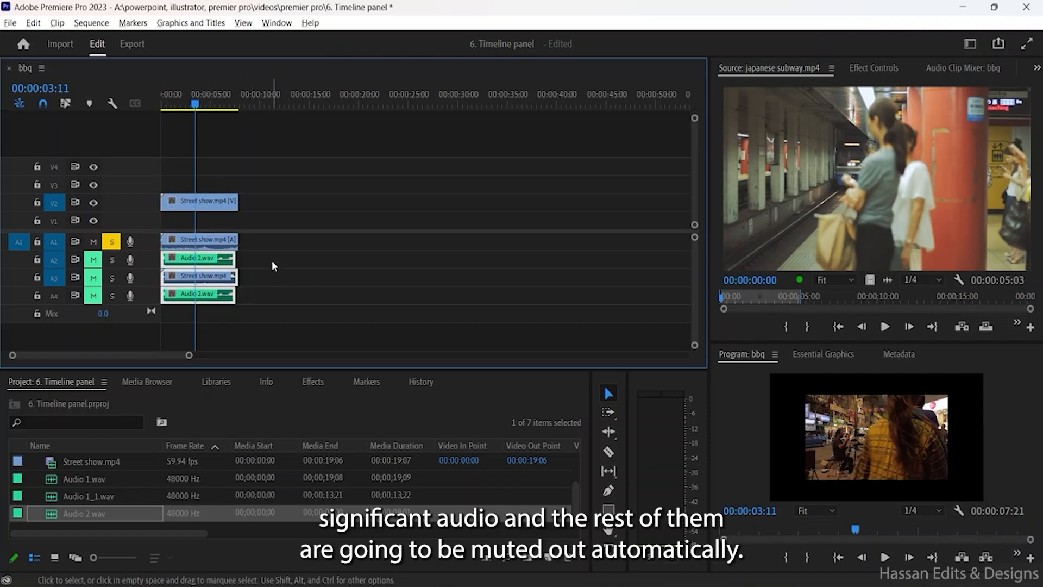
click(273, 259)
Step: Unmute audio tracks A2, A3 and A4 and turn off the solo on A1
click(93, 260)
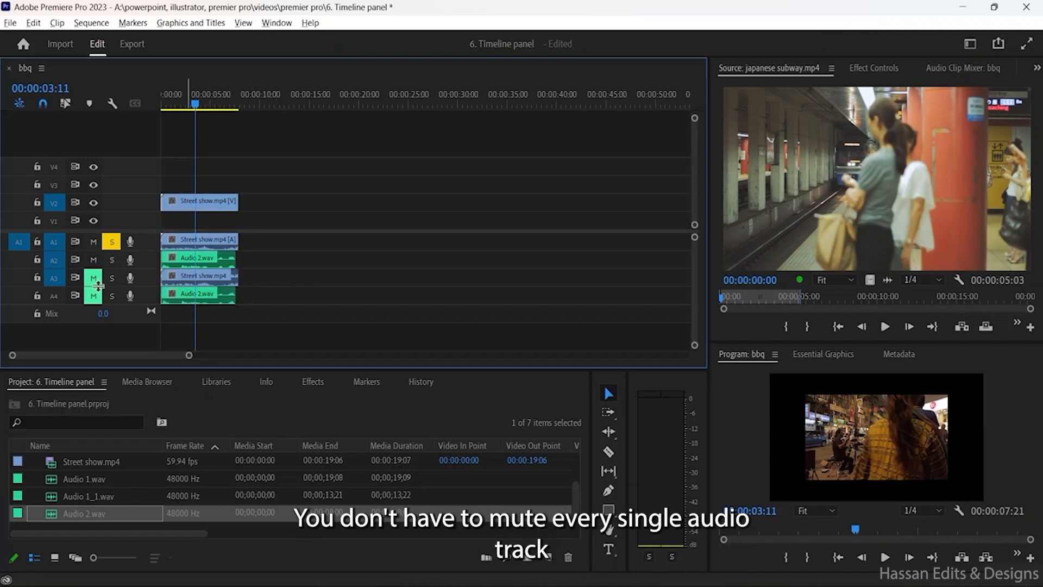
click(93, 278)
click(94, 295)
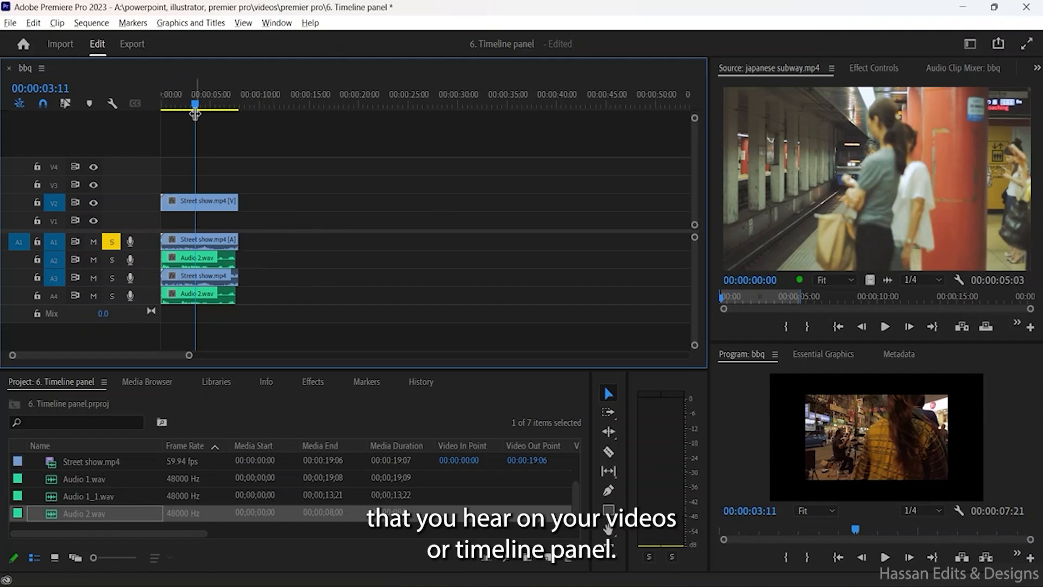
click(113, 242)
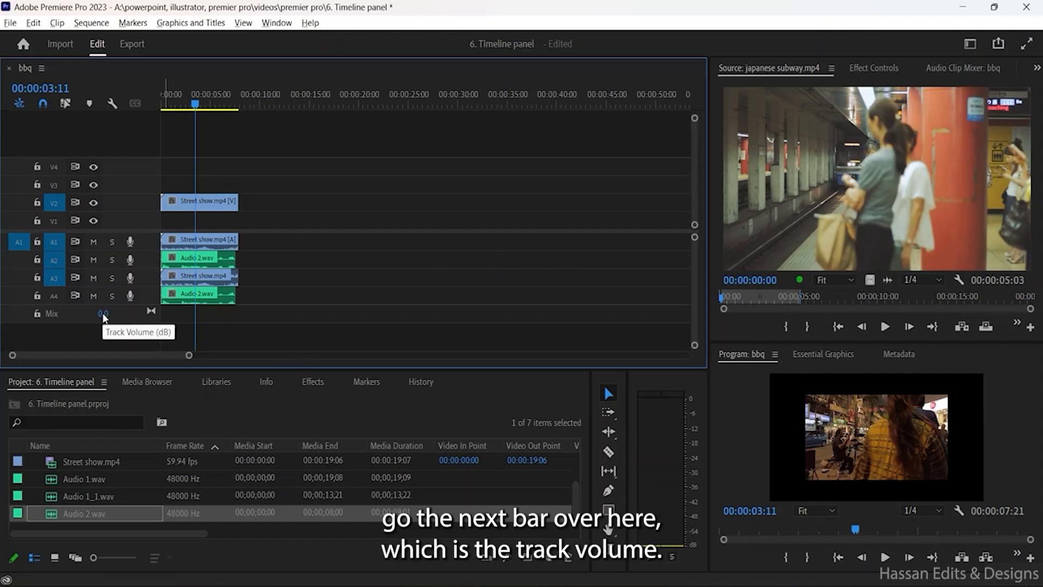
Step: Test the Mix track volume at 5.8 dB during playback and reset it to 0.0 dB, leaving the Mix track collapsed
drag(103, 315, 118, 314)
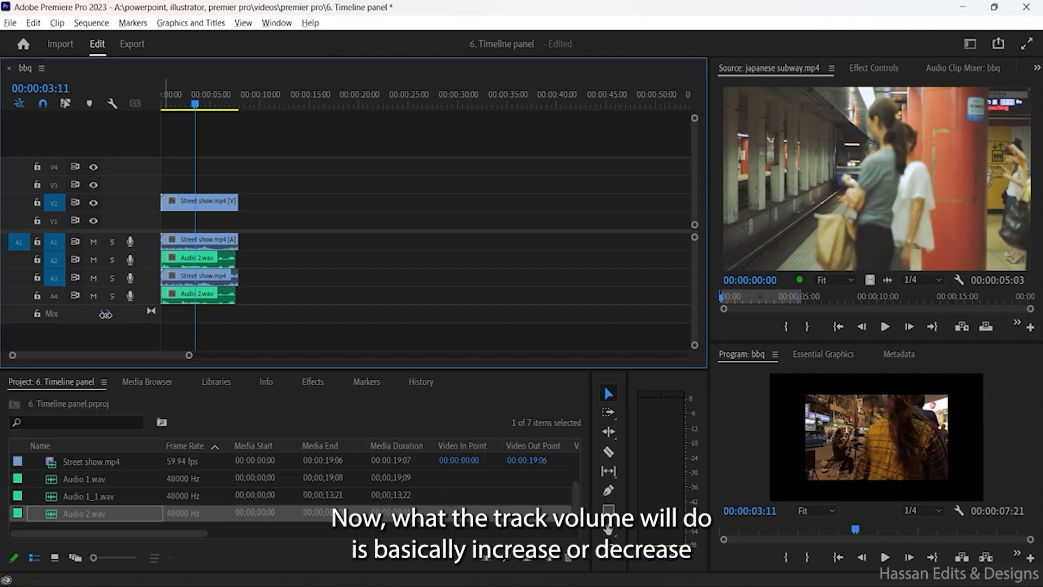
drag(110, 321, 117, 322)
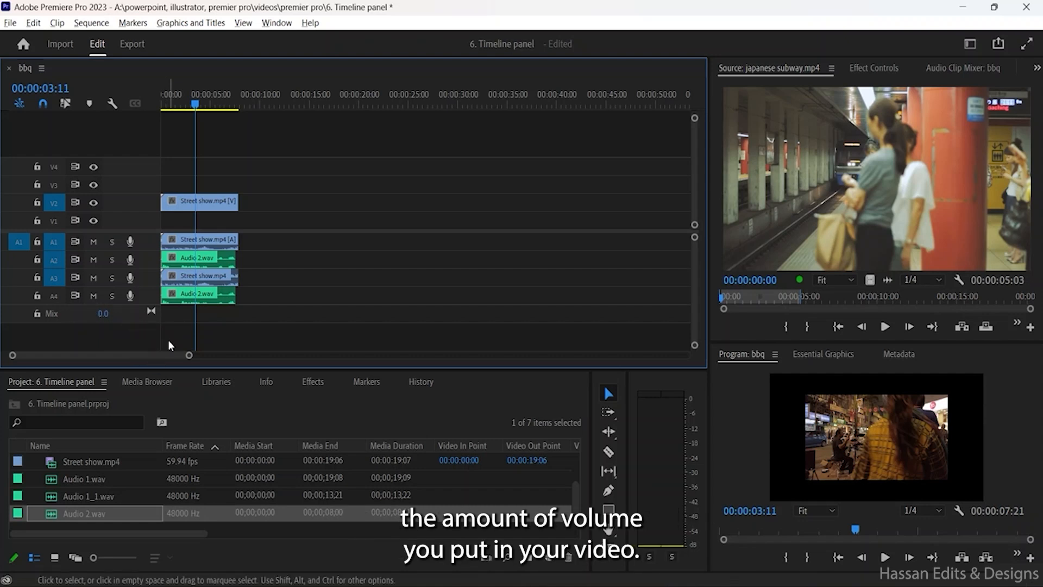
drag(104, 313, 142, 313)
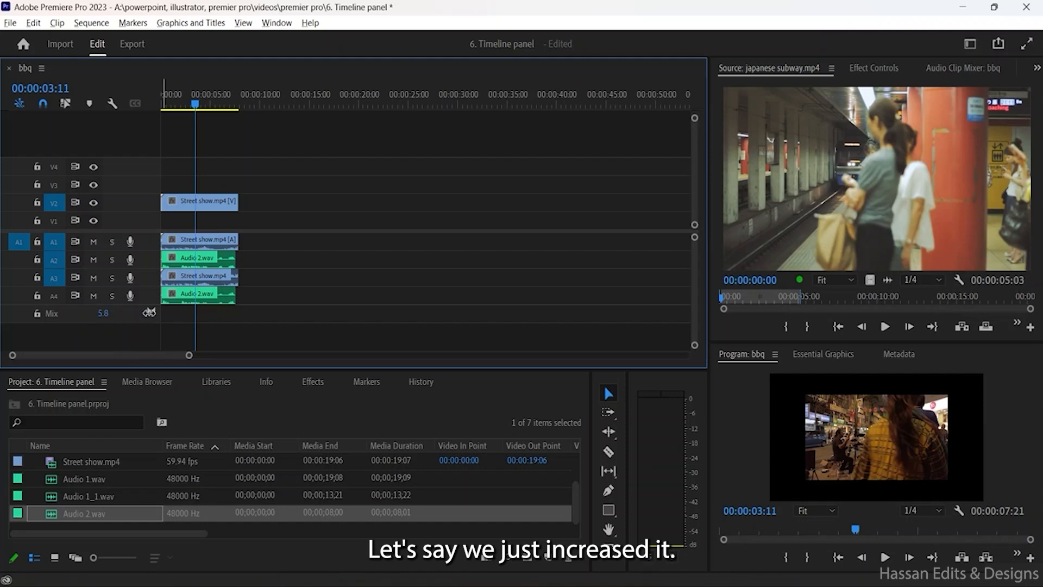
key(space)
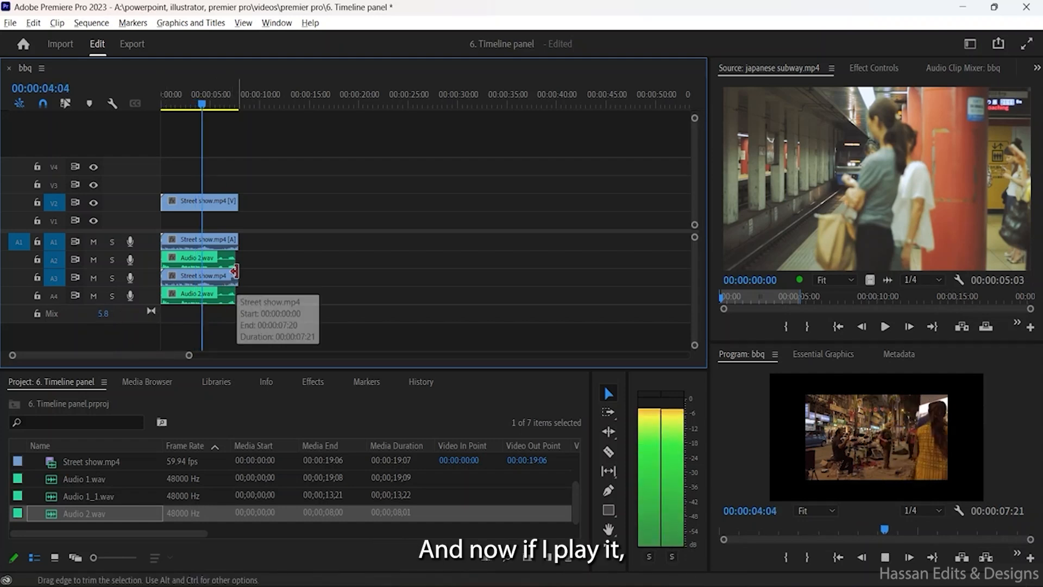
key(space)
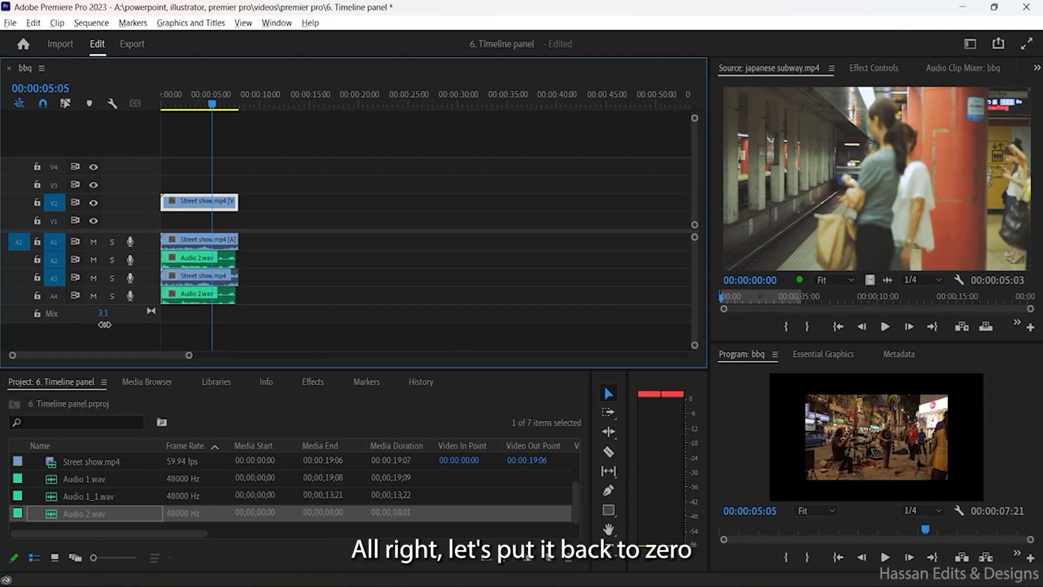
drag(94, 324, 80, 324)
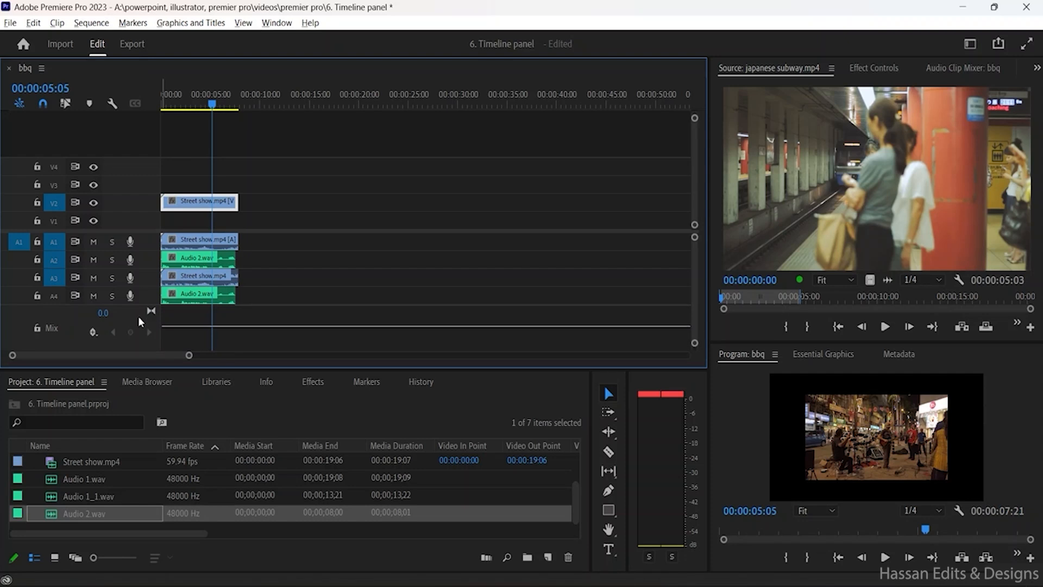
double_click(150, 314)
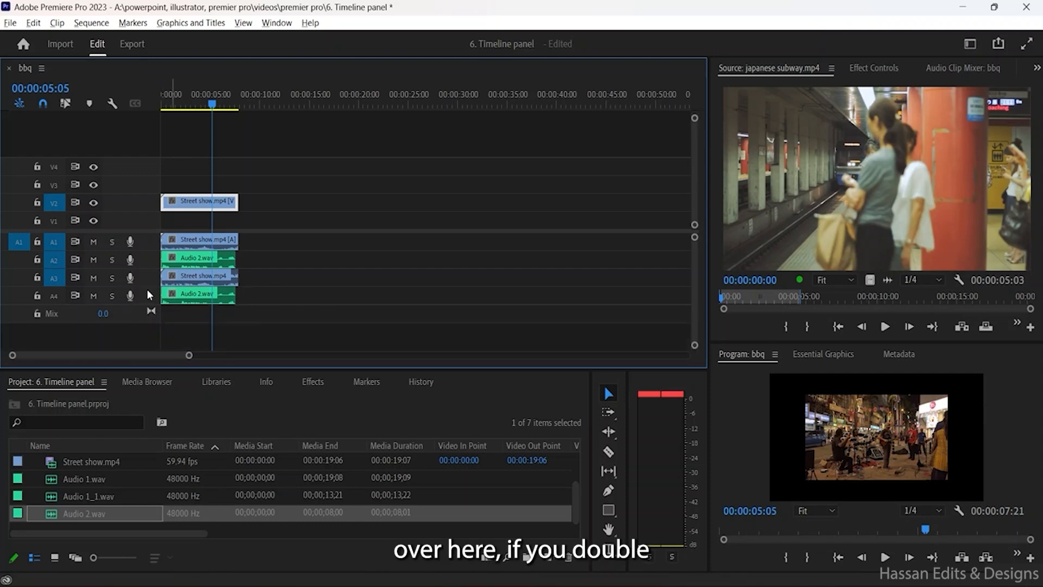
Step: Expand audio track A1 to show its waveforms and video track V2 to show the clip thumbnail
double_click(142, 242)
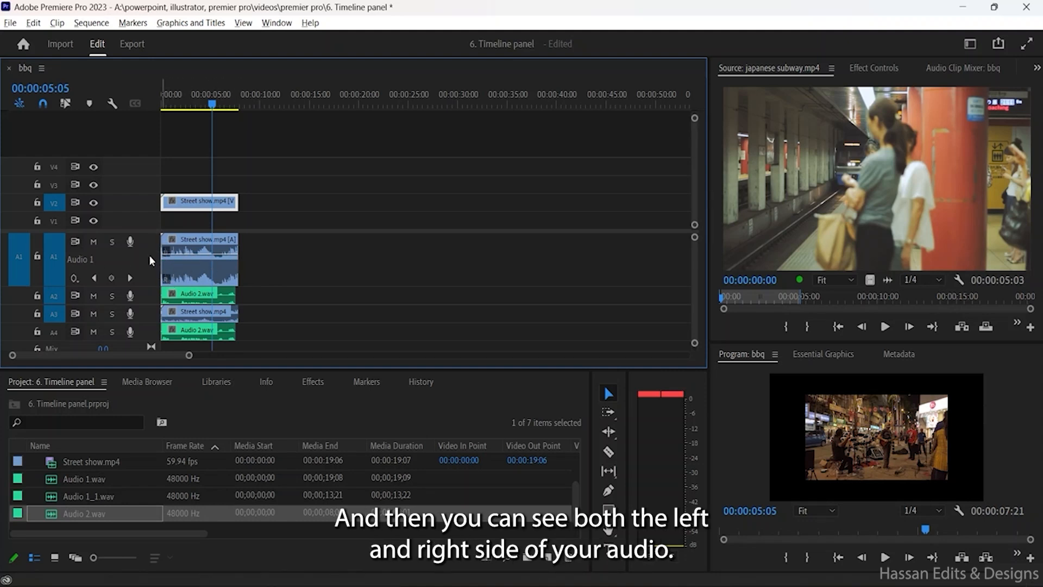
double_click(138, 203)
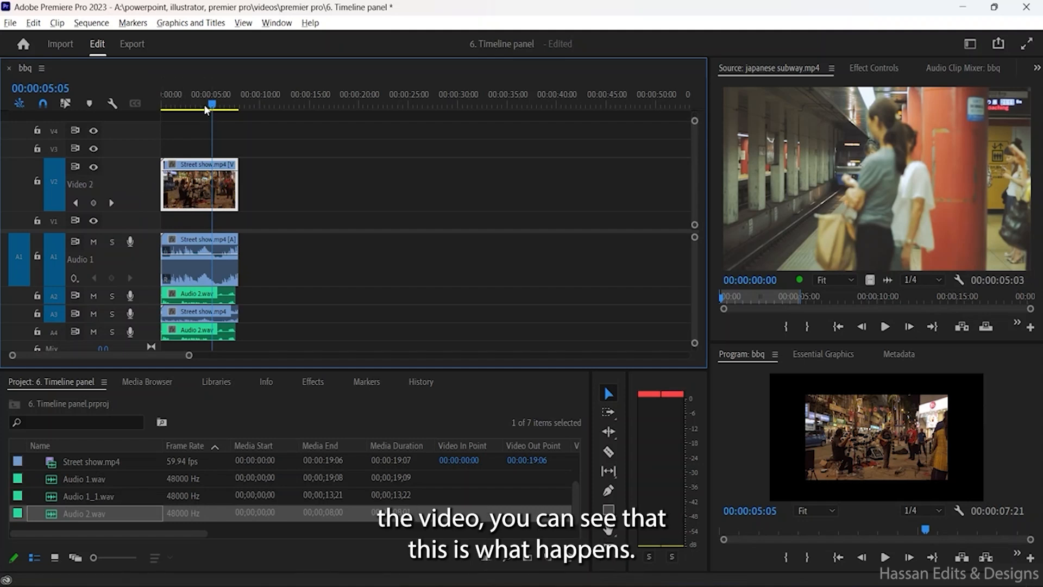
Step: Scrub the playhead to 00:00:06:13 to preview the Street show.mp4 clip on video track V2
mouse_move(211, 108)
mouse_down()
mouse_move(168, 111)
mouse_move(224, 120)
mouse_up()
right_click(197, 188)
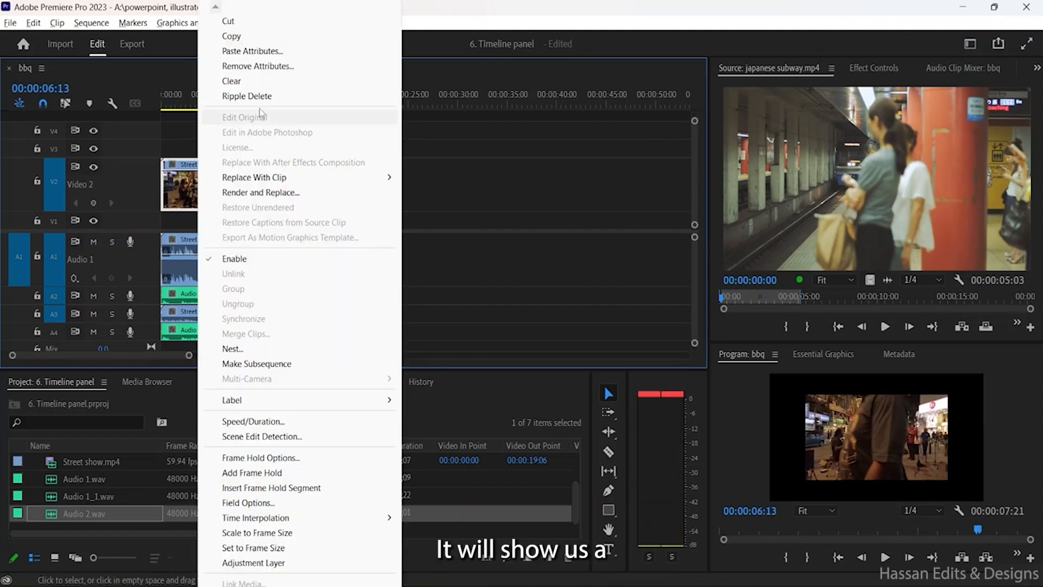
click(147, 200)
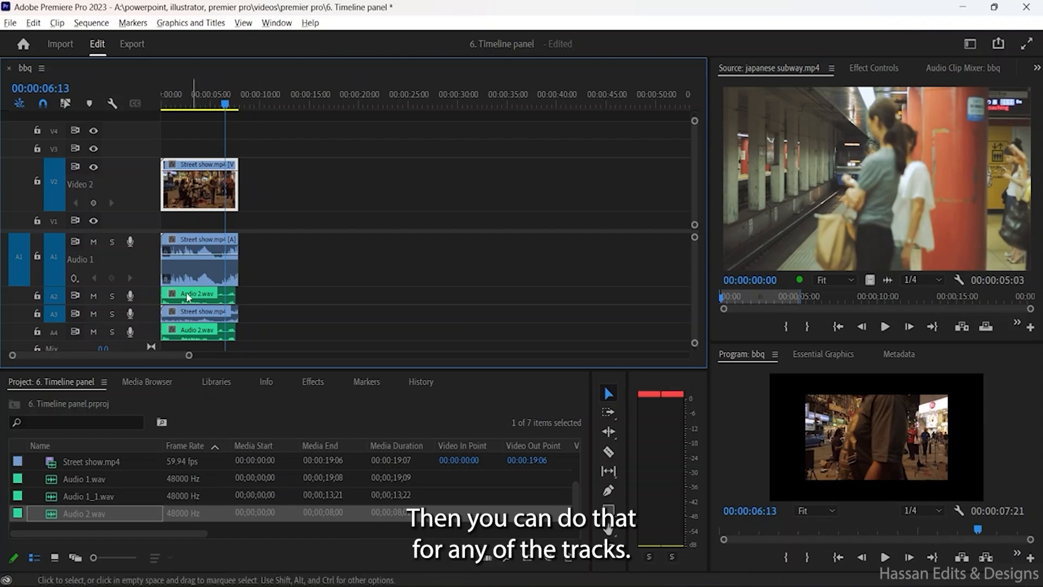
Step: Look along the timeline beyond the one-minute mark and back, and return the playhead to 00:00:00:00
key(minus)
key(minus)
key(equal)
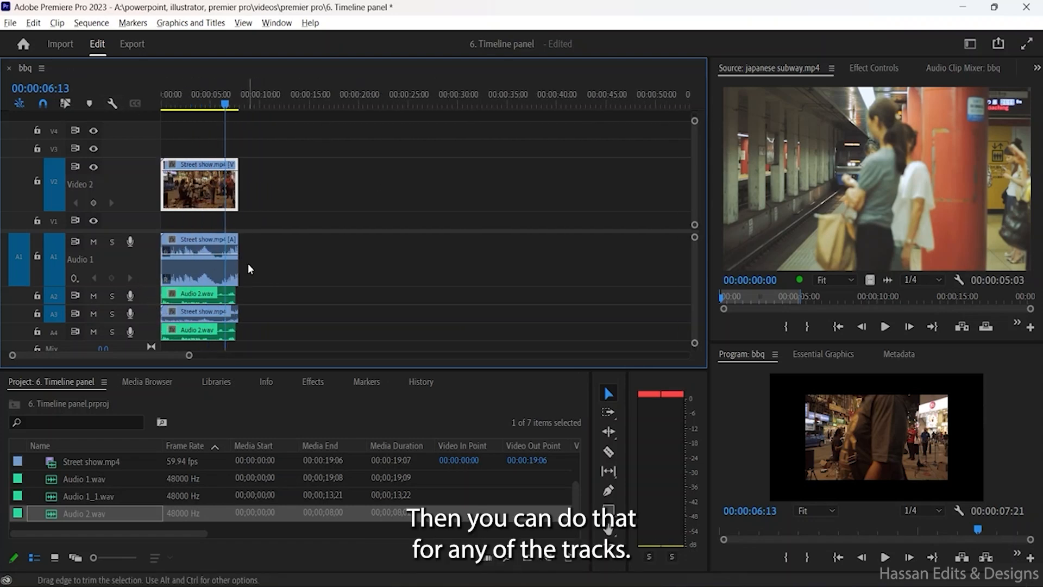
scroll(247, 263, down, 3)
scroll(246, 263, up, 3)
scroll(246, 262, down, 3)
scroll(246, 263, up, 3)
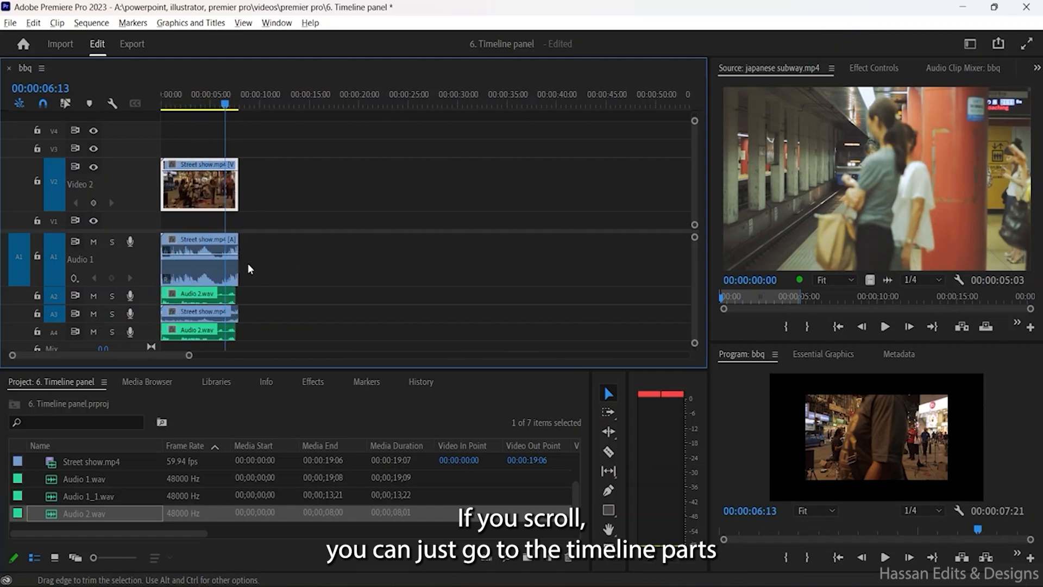
scroll(380, 210, down, 10)
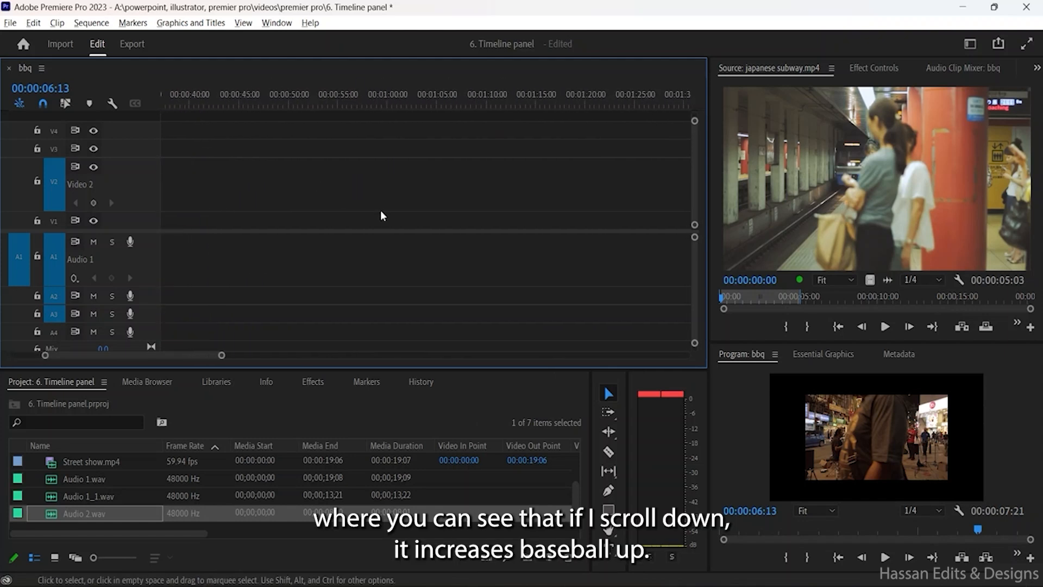
scroll(384, 220, up, 8)
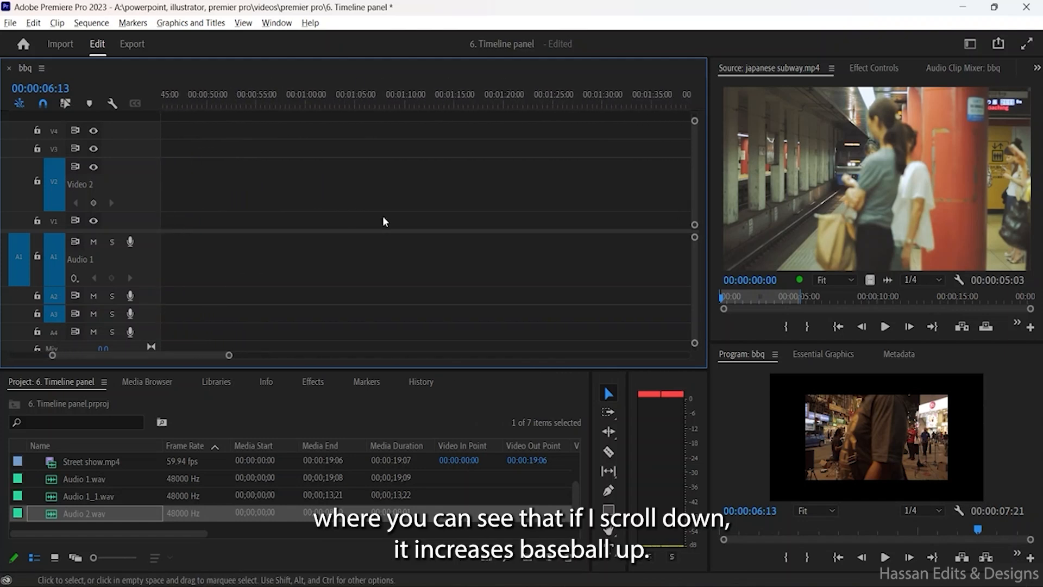
scroll(383, 216, up, 2)
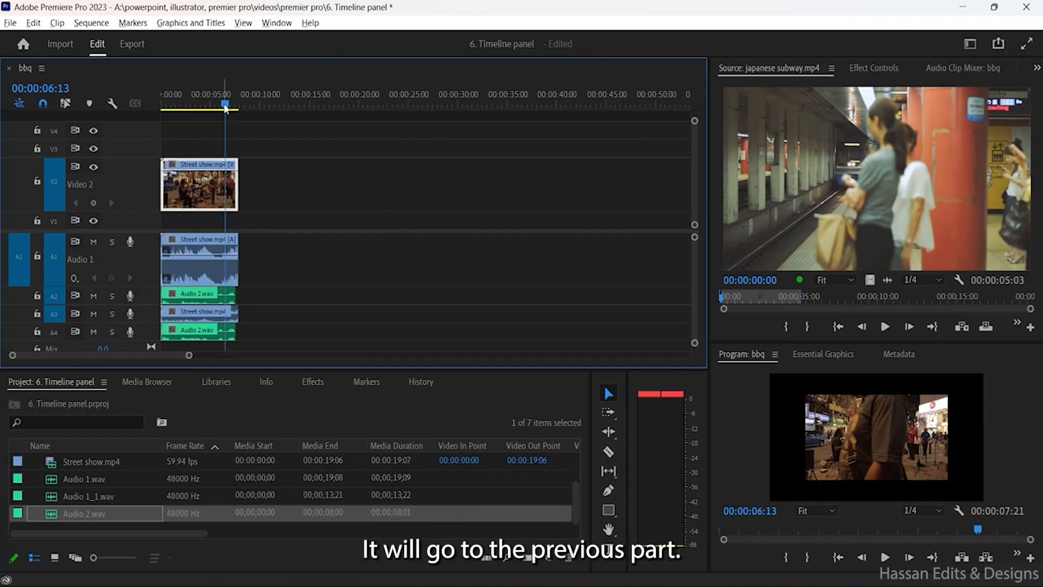
key(Up)
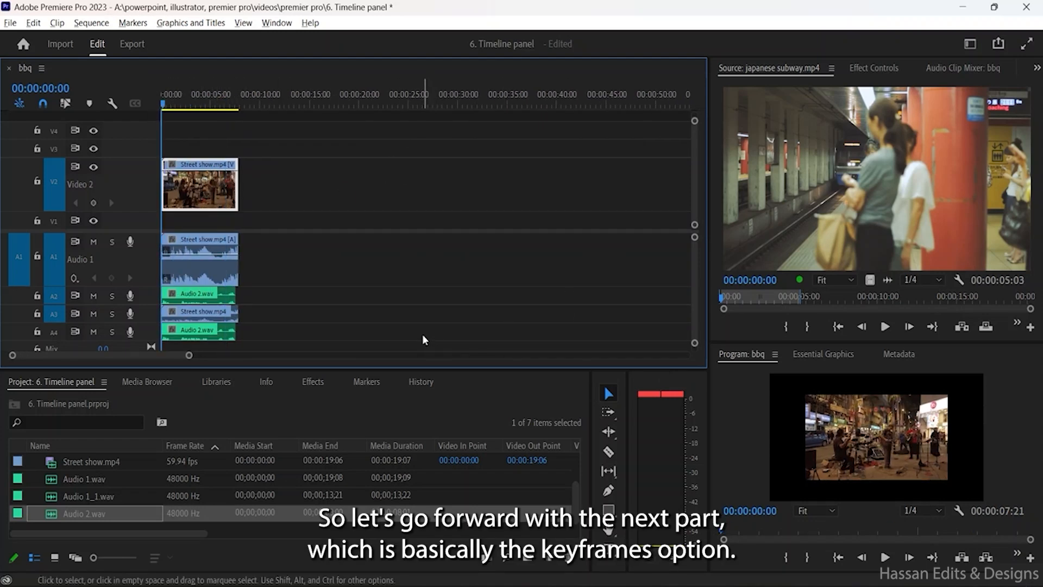
Step: Add keyframes to the Street show.mp4 clip on video track V2 at 00:00:01:21 and 00:00:04:22
click(74, 279)
click(95, 260)
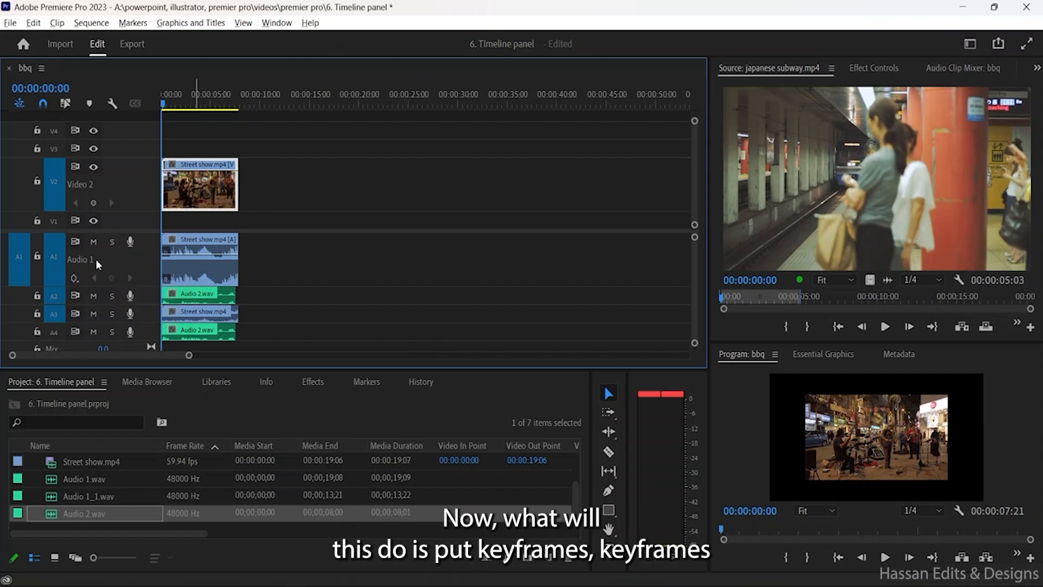
click(179, 98)
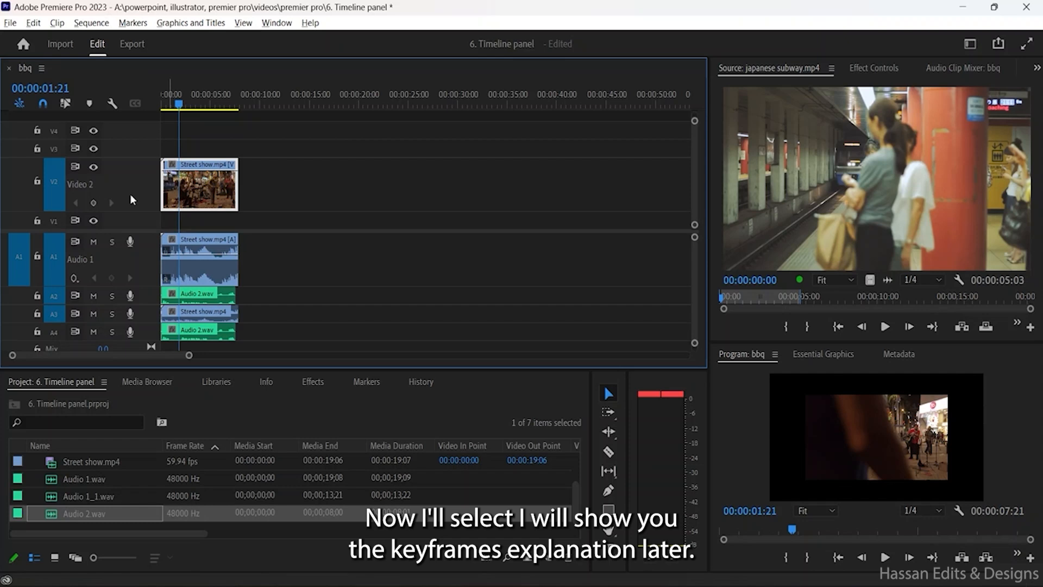
click(92, 203)
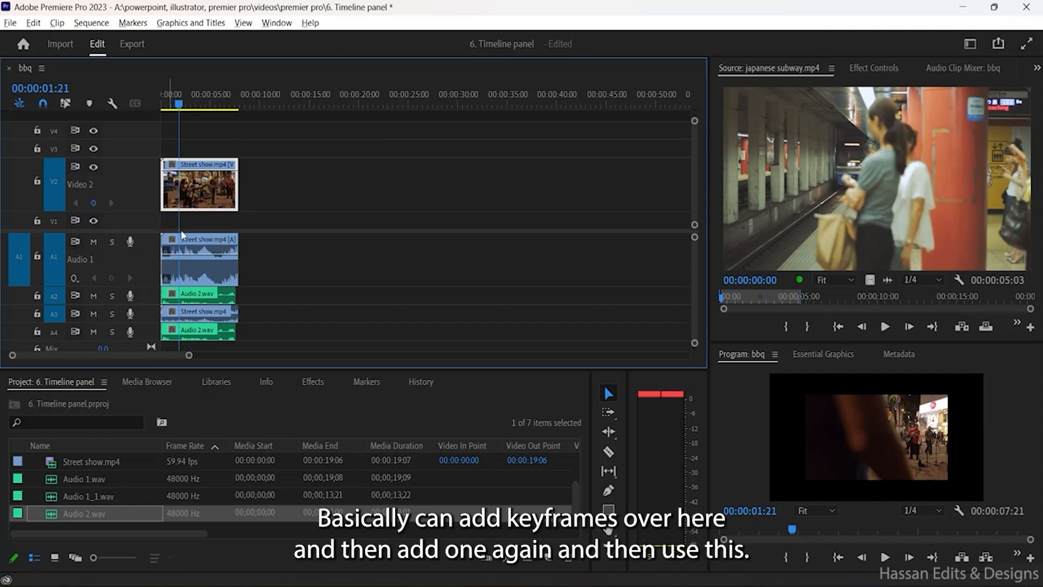
click(192, 106)
drag(191, 109, 209, 108)
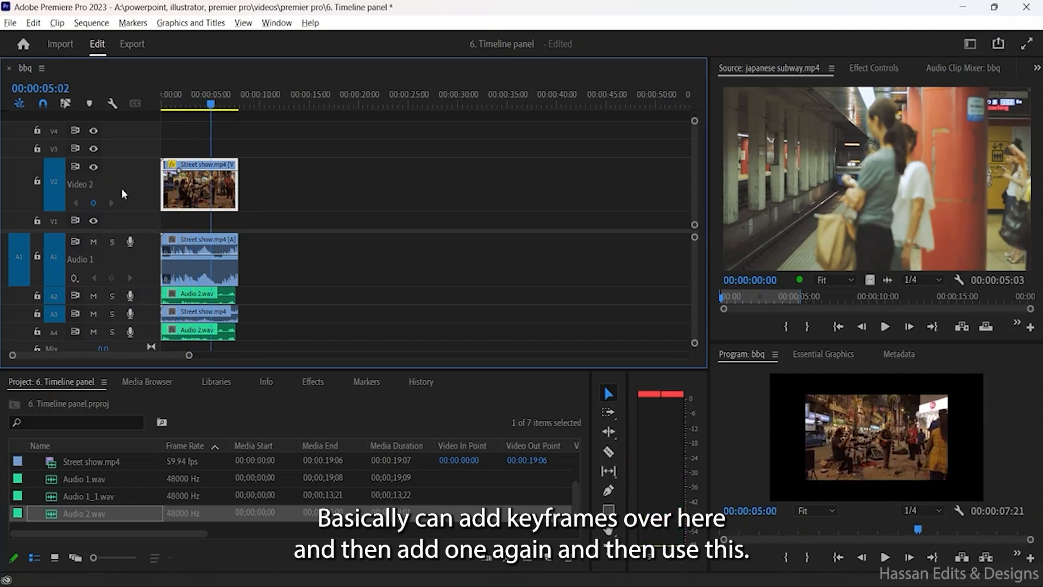
click(93, 203)
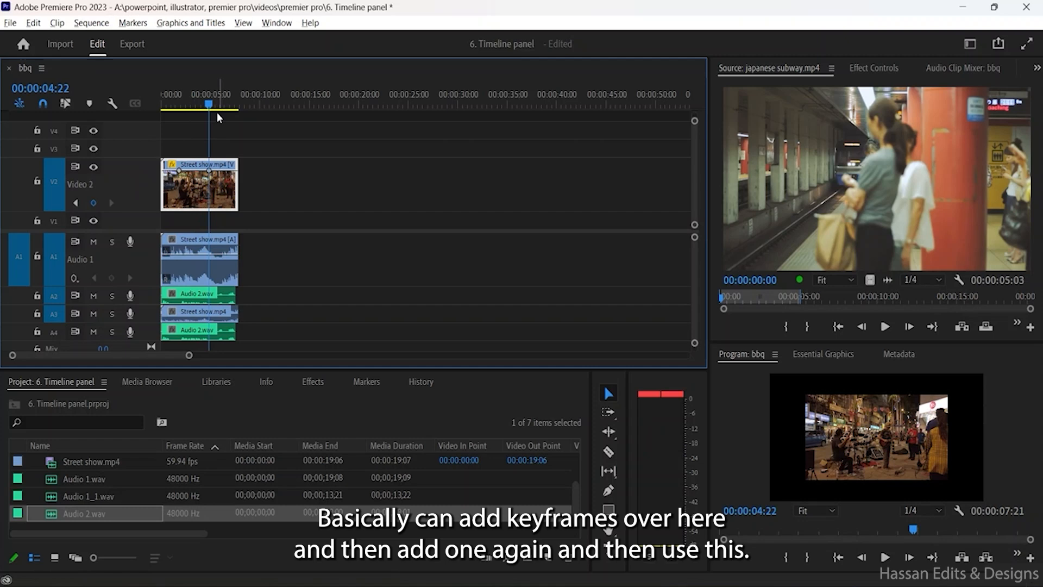
Step: Go to the previous and next keyframes on video track V2 and play the sequence past the keyframed section
click(78, 204)
click(111, 202)
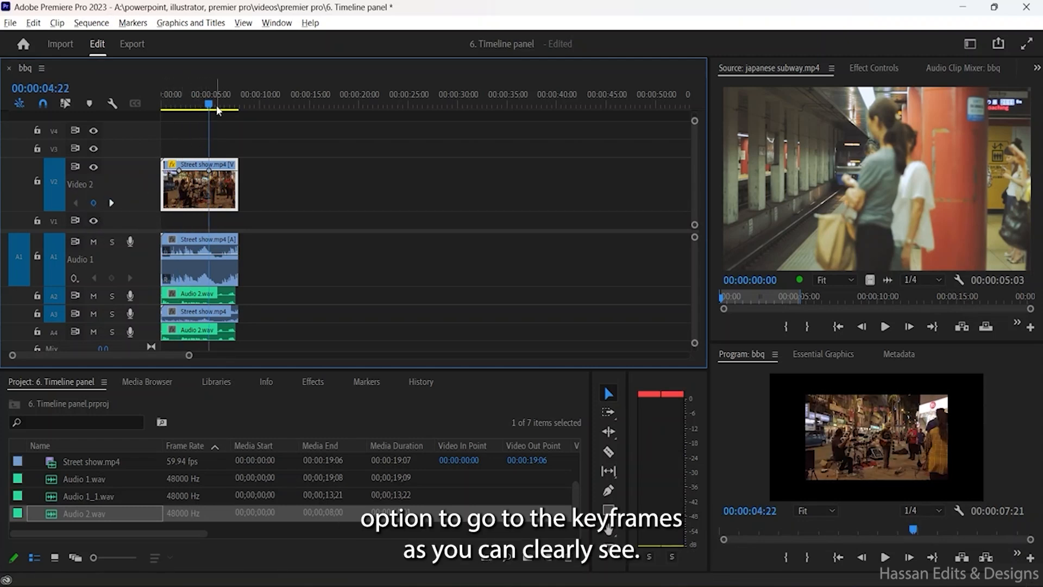
click(183, 103)
key(space)
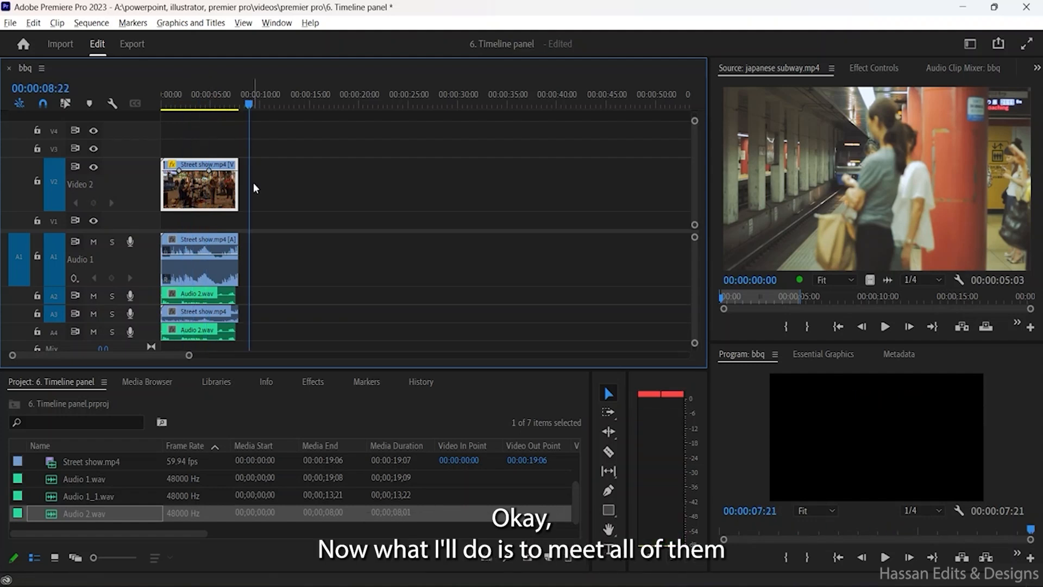
Step: Delete all the video and audio clips from the bbq sequence
drag(200, 138, 318, 342)
key(Delete)
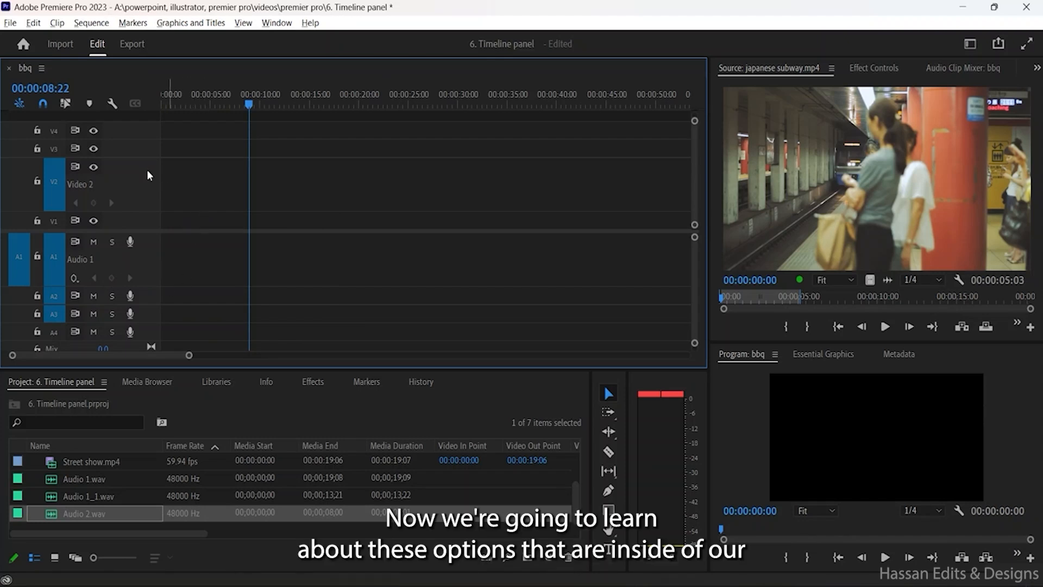
Step: Add a marker at 00:00:08:22, delete it through its marker settings, and return the playhead to the sequence start
click(110, 104)
click(110, 103)
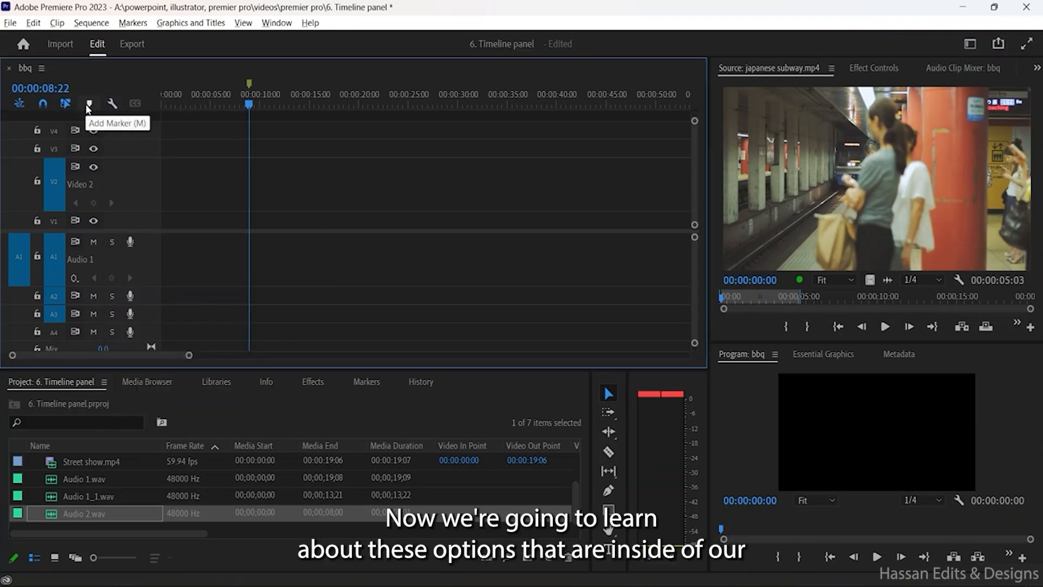
double_click(247, 82)
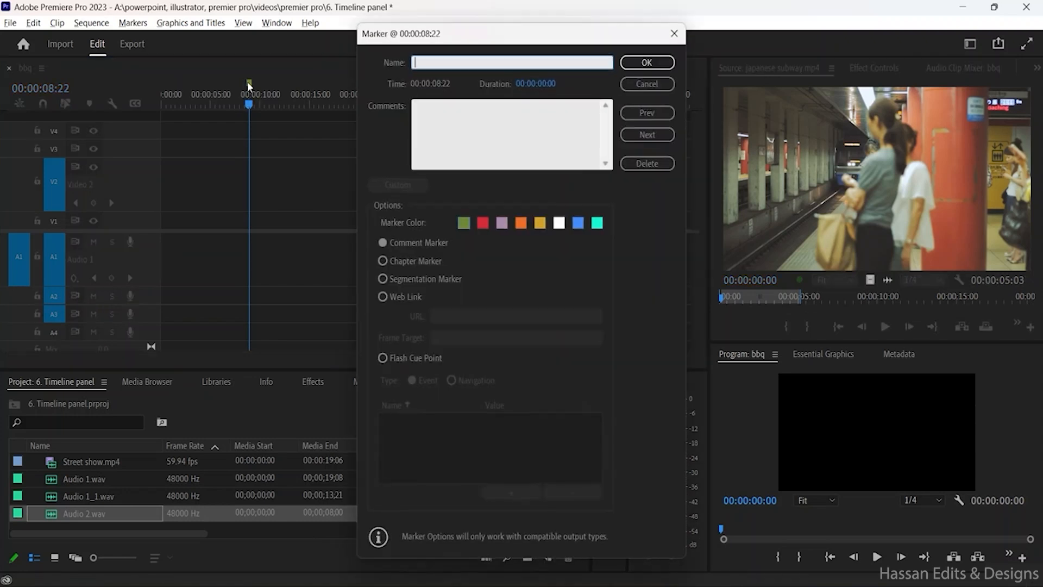
click(646, 162)
drag(247, 103, 141, 110)
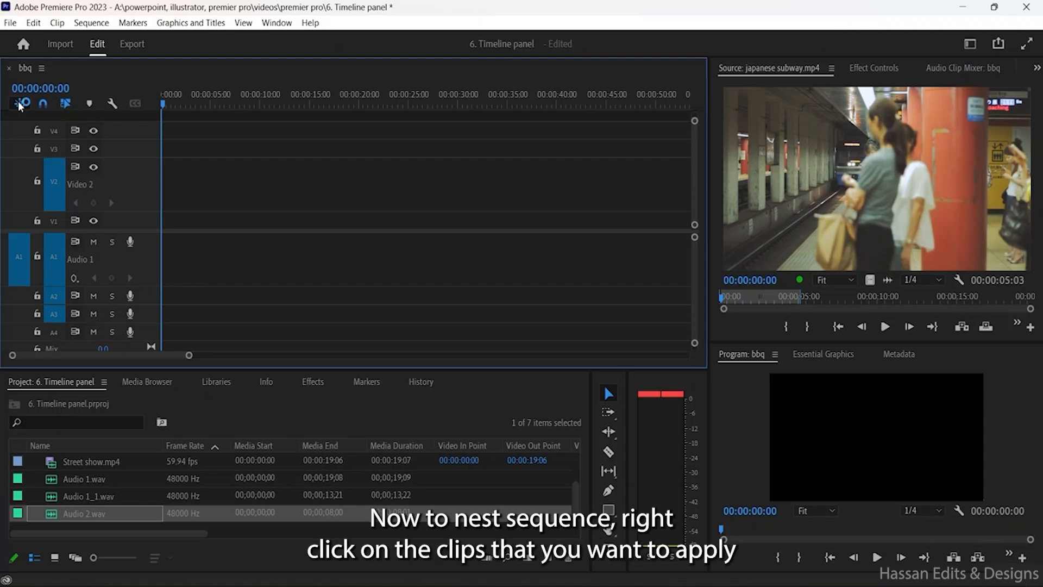
click(19, 105)
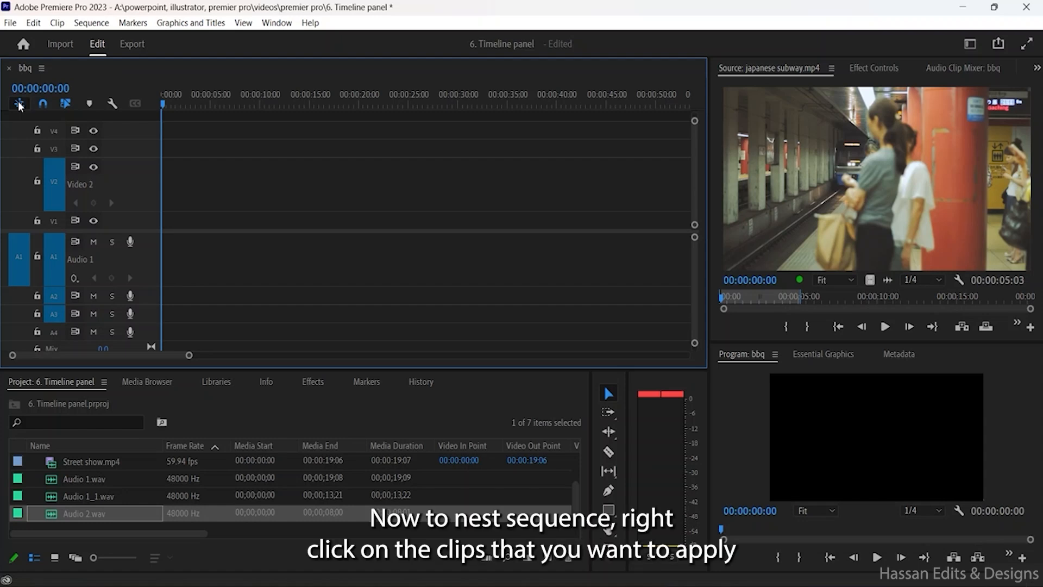
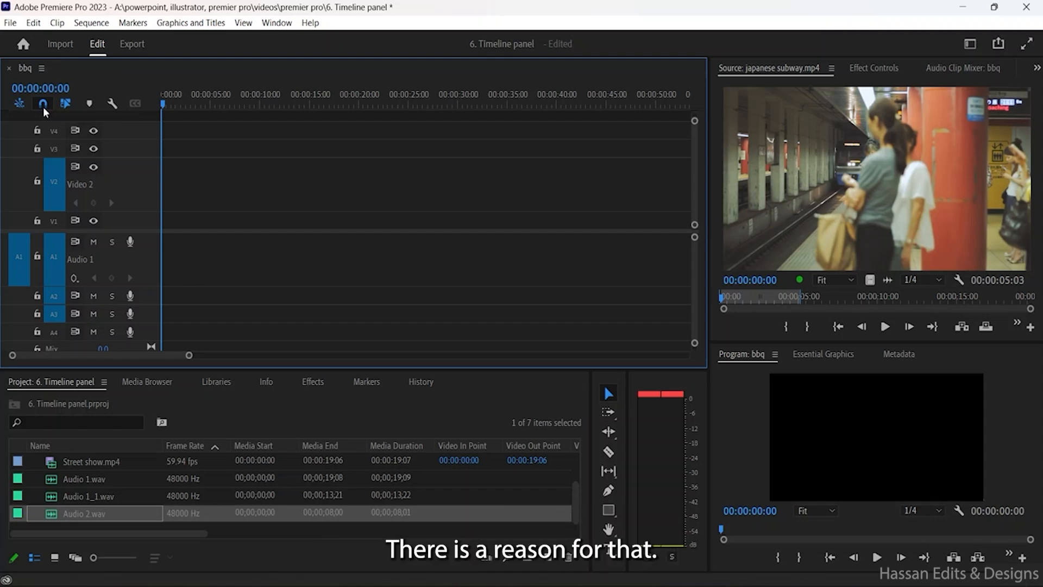
Step: Place japanese subway.mp4 at the sequence start on tracks V2 and A1, keeping the existing sequence settings
click(87, 472)
scroll(87, 473, up, 1)
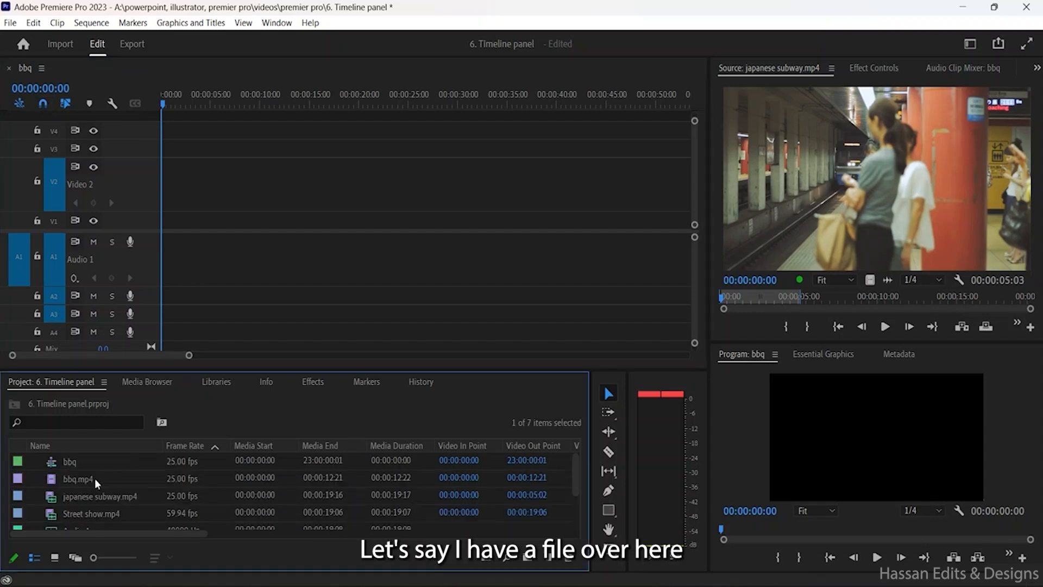
click(113, 495)
drag(98, 504, 149, 216)
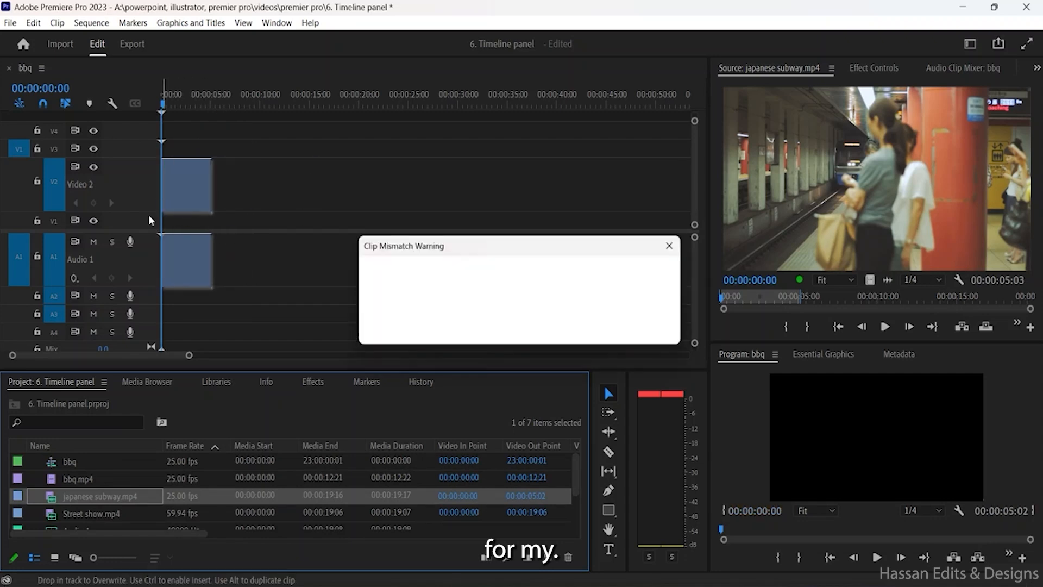
key(Return)
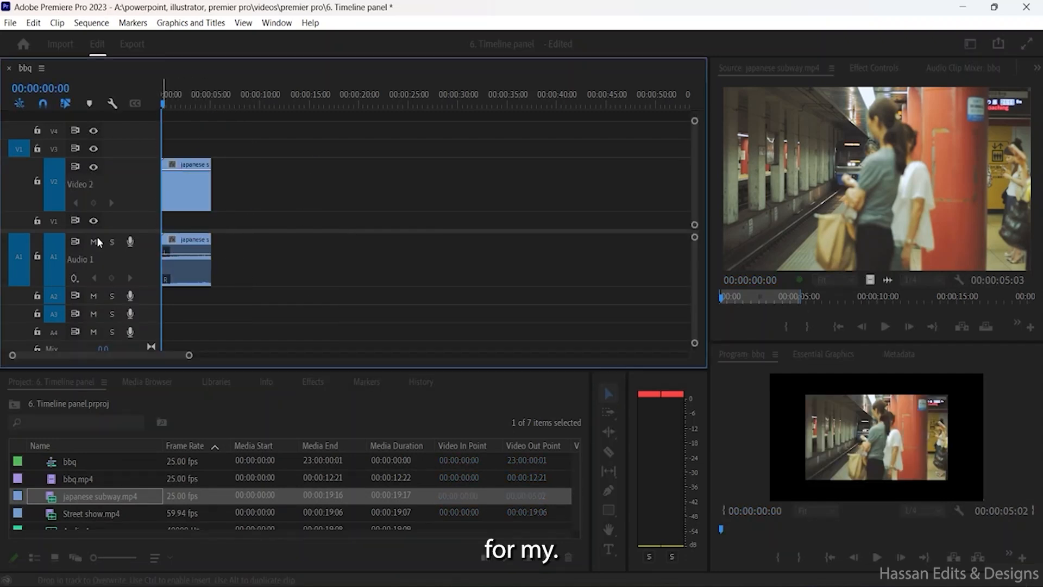
Step: Collapse audio track A1 and video track V2 to their minimum height
double_click(151, 266)
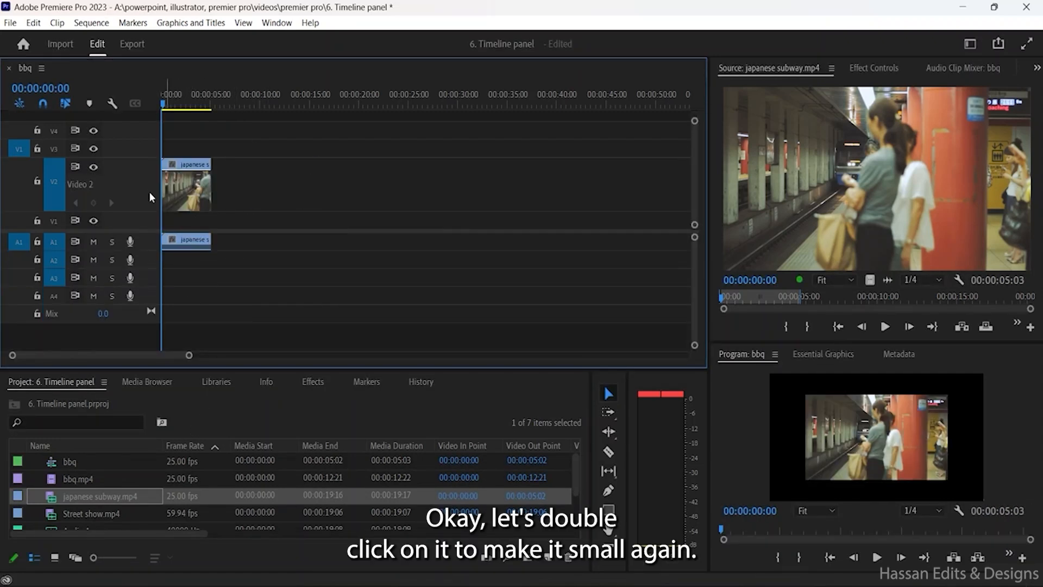
double_click(145, 190)
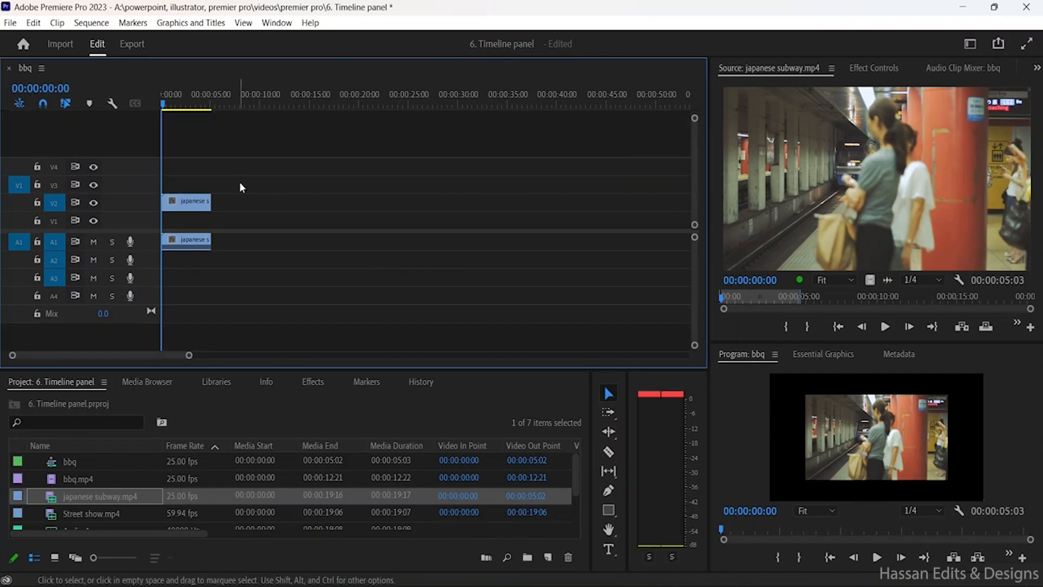
Step: Move the japanese subway.mp4 video clip down to track V1 and assign the V1 source patch to that track
click(189, 204)
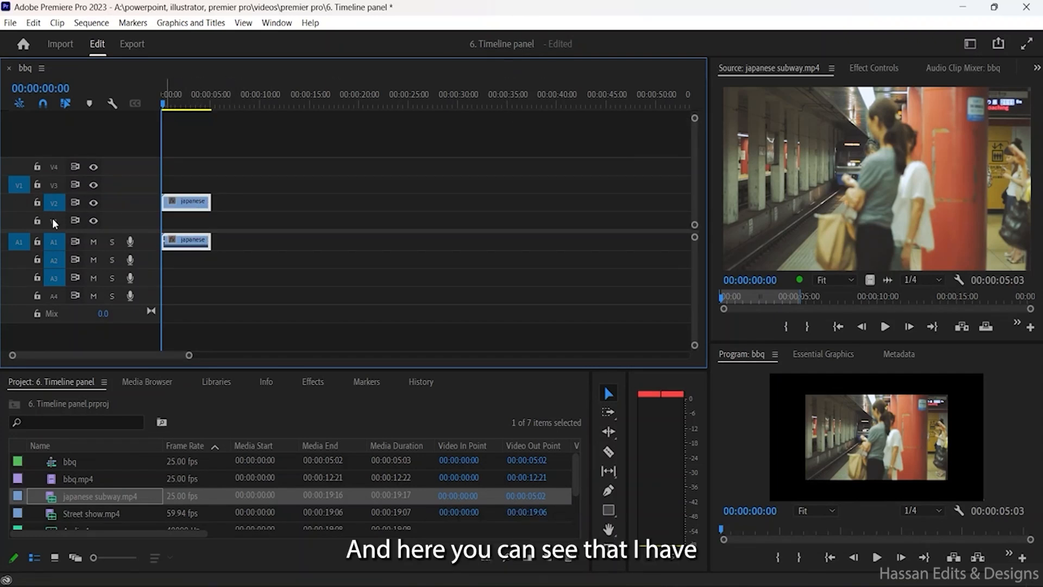
drag(189, 204, 187, 220)
drag(19, 185, 18, 221)
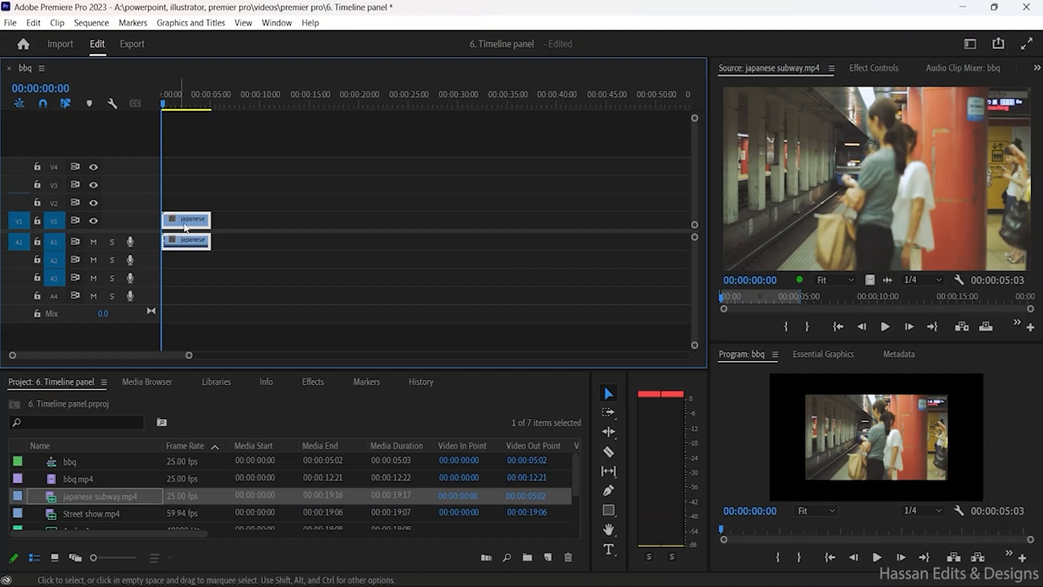
click(233, 220)
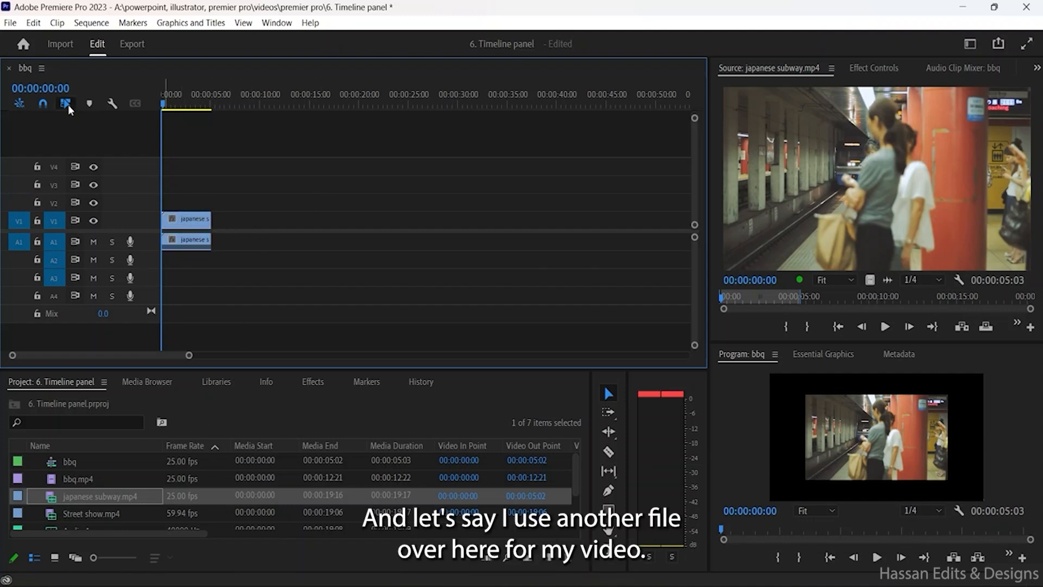
Step: Place bbq.mp4 on track V1 directly after the subway clip and move the playhead to 00:00:04:17
drag(93, 481, 266, 220)
click(209, 104)
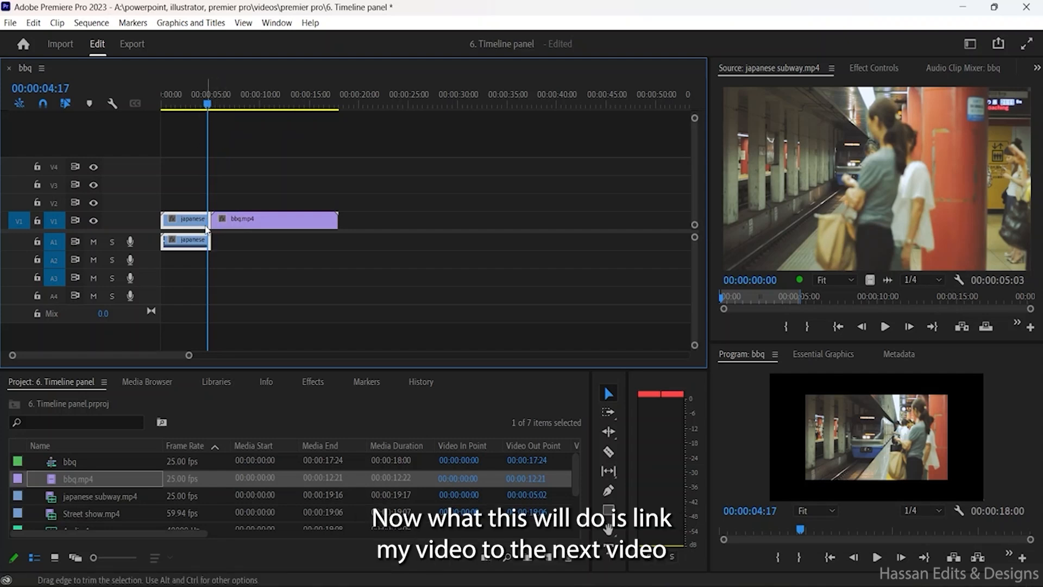
click(260, 223)
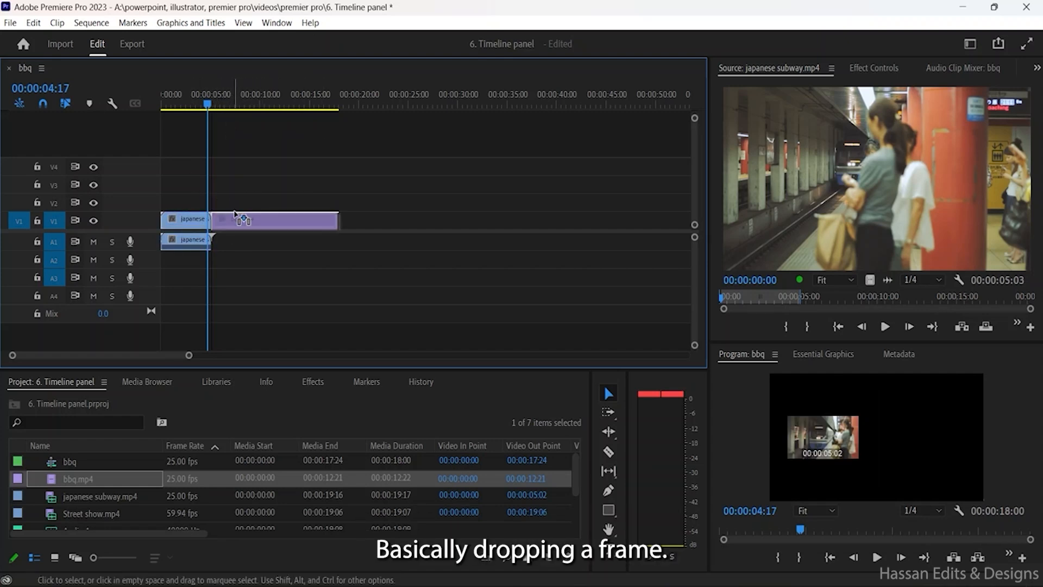
Step: Turn off snapping, shift bbq.mp4 about 4 frames later on V1 to leave a small gap, and play across it
click(43, 103)
mouse_move(254, 221)
mouse_down()
mouse_move(239, 222)
mouse_move(304, 233)
mouse_move(380, 226)
mouse_move(247, 221)
mouse_up()
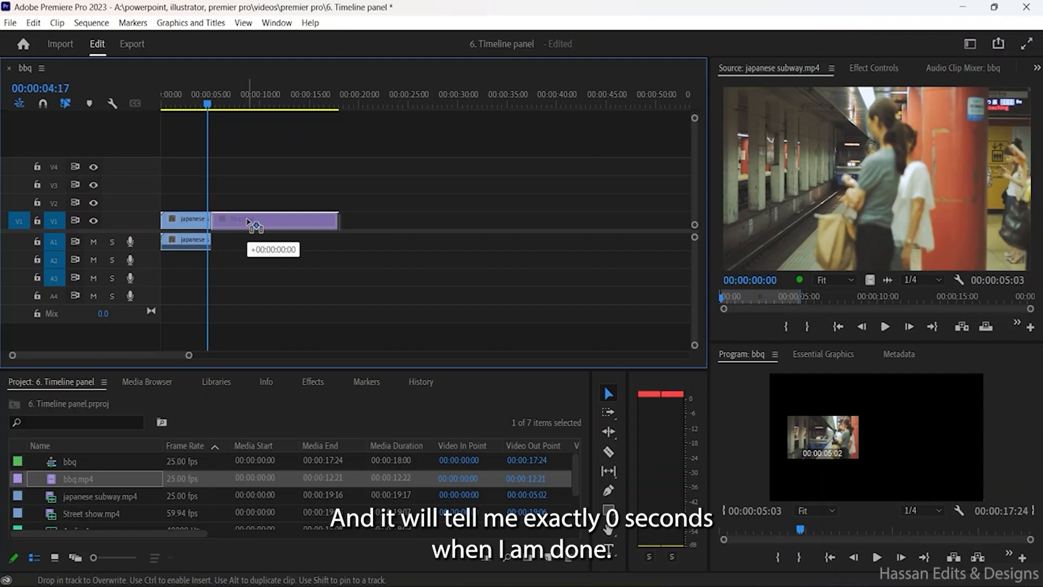
drag(247, 222, 248, 222)
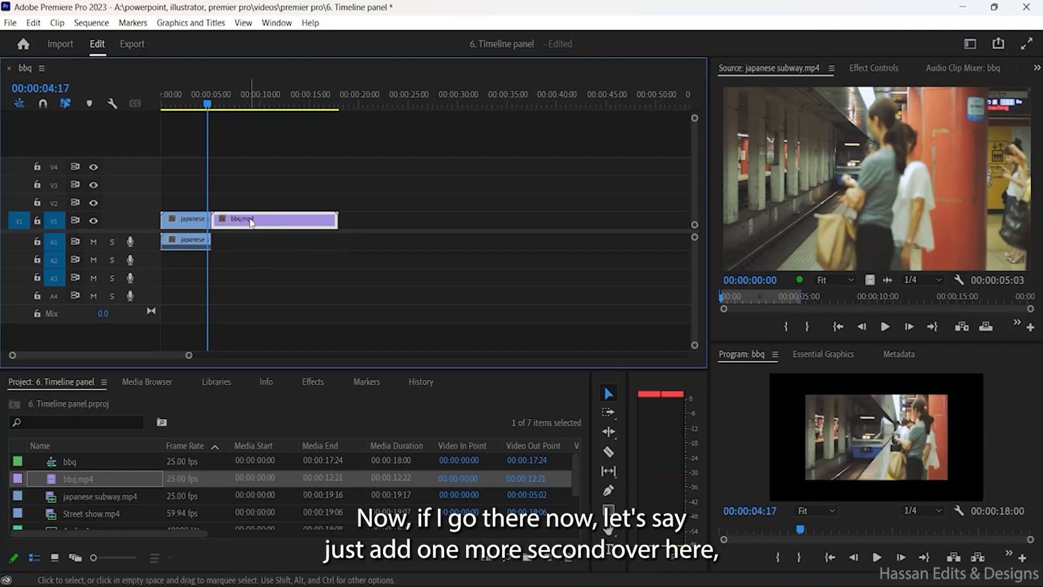
drag(251, 220, 247, 216)
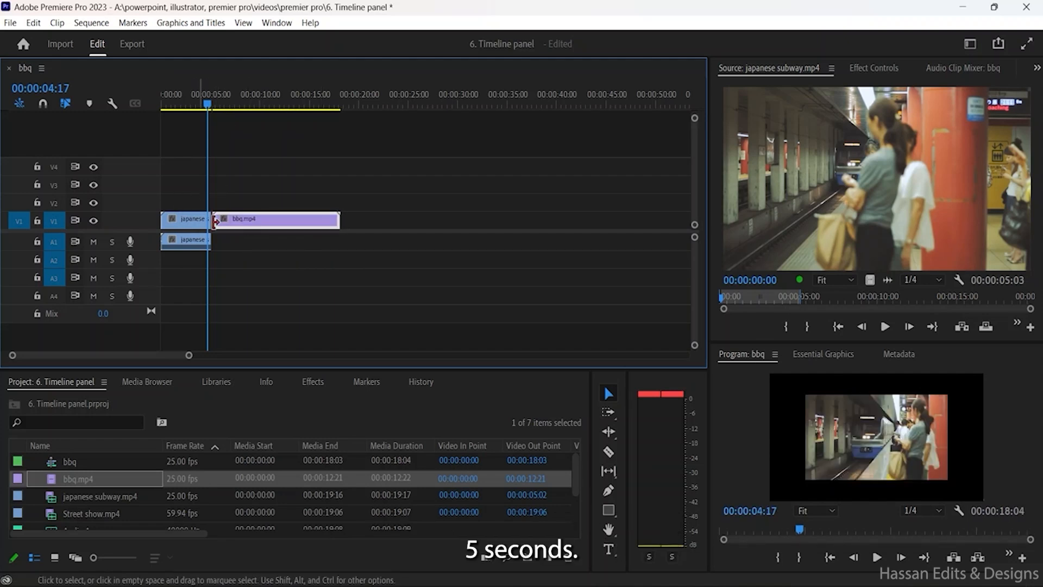
click(204, 103)
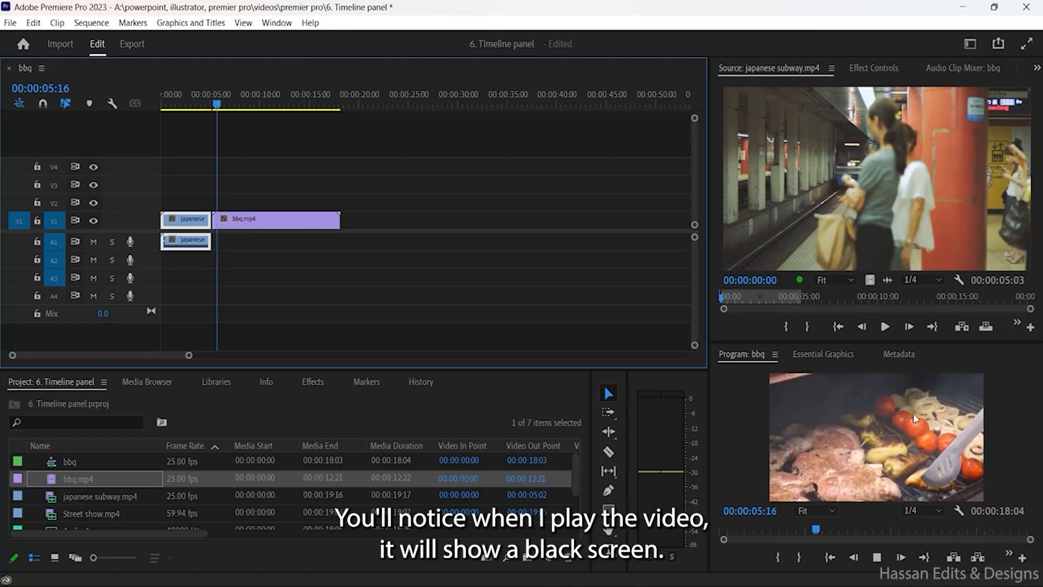
Step: Turn snapping back on, move bbq.mp4 away, and snap it against the end of the subway clip on V1
click(169, 96)
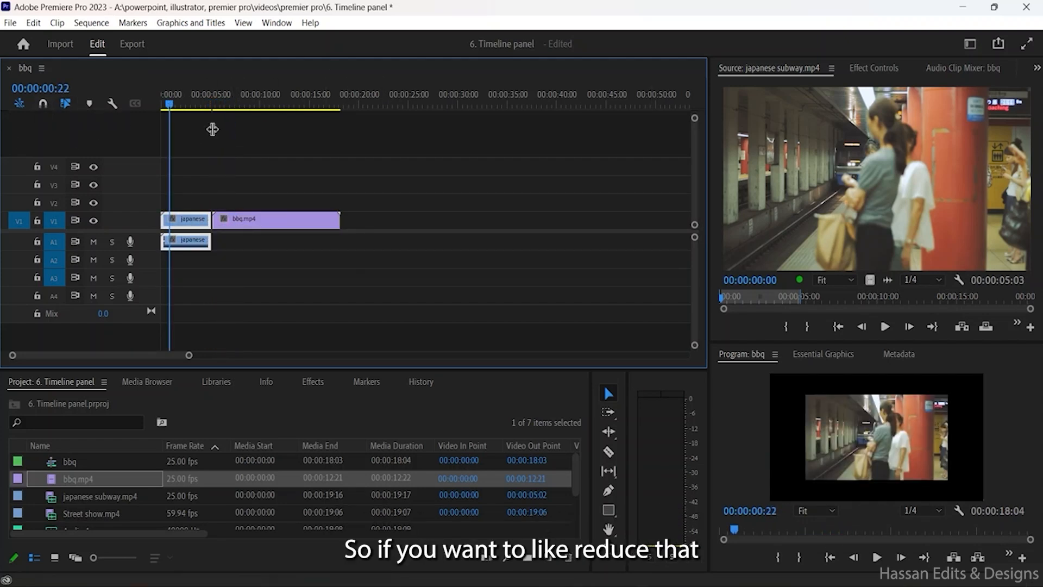
click(43, 104)
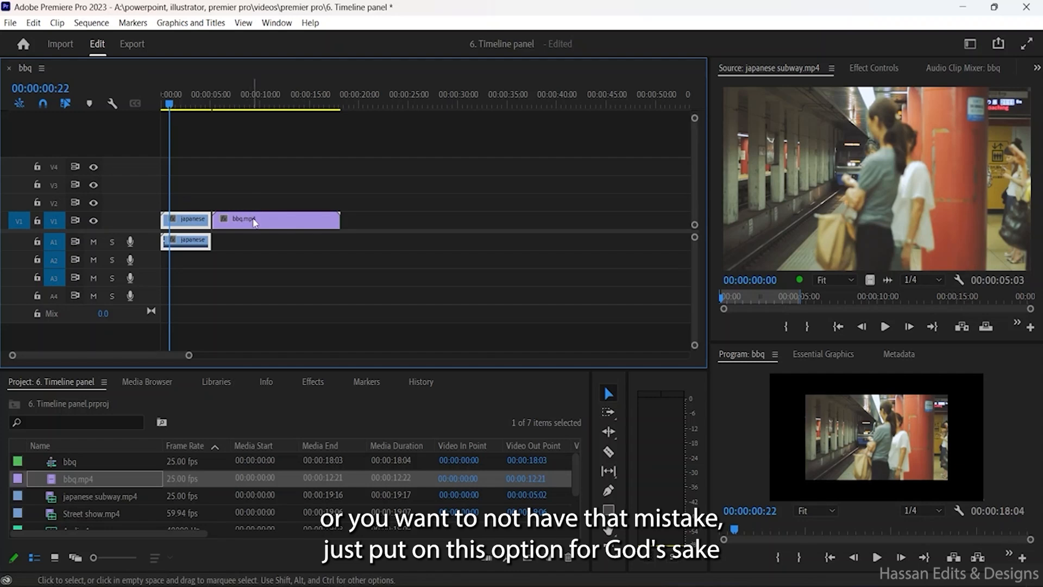
drag(289, 223, 301, 223)
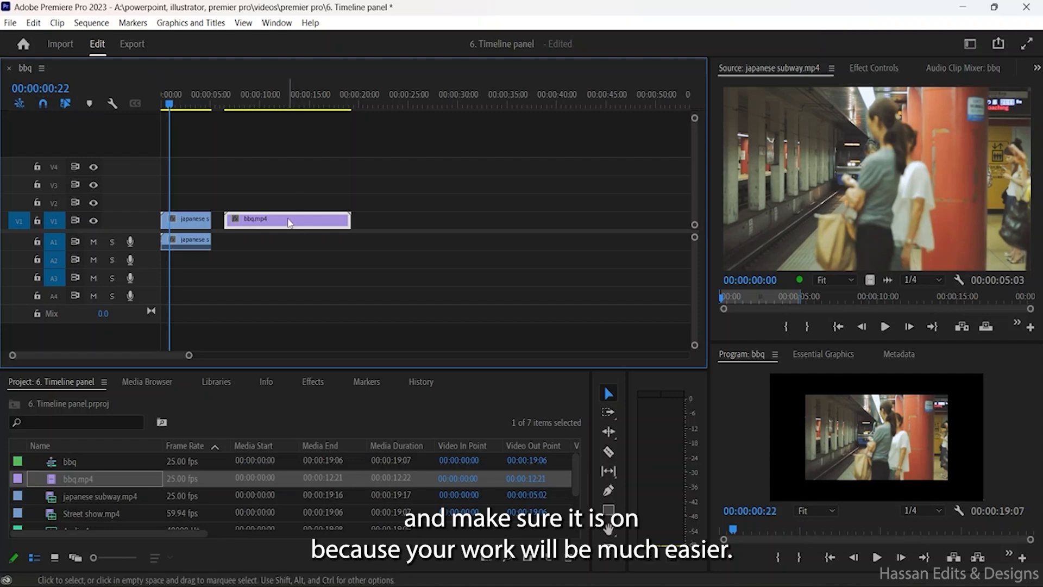
drag(293, 228, 301, 208)
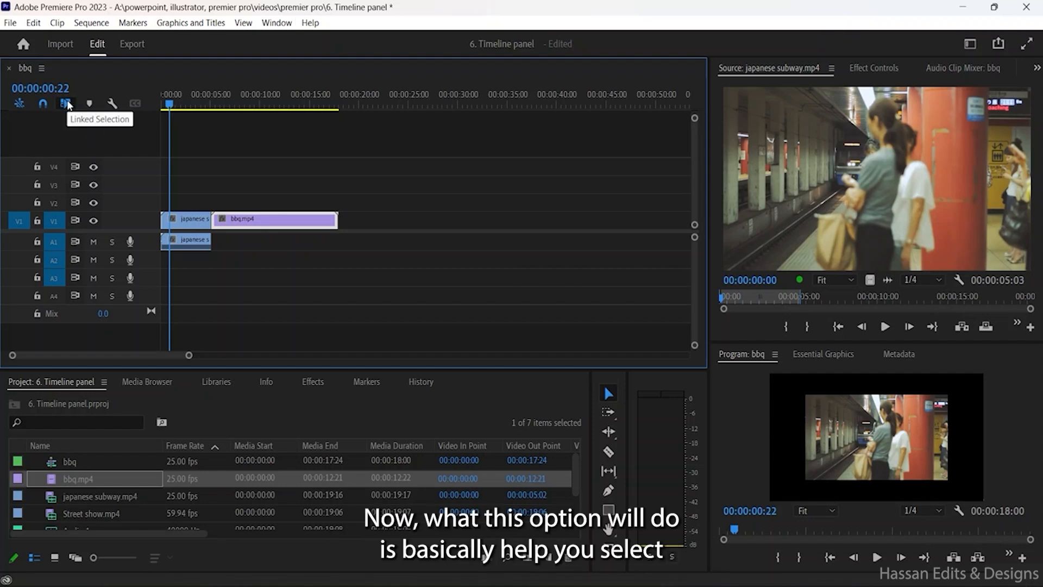
Step: Select the linked subway clip as a group, turn off Linked Selection, and select its audio and video parts separately
click(186, 239)
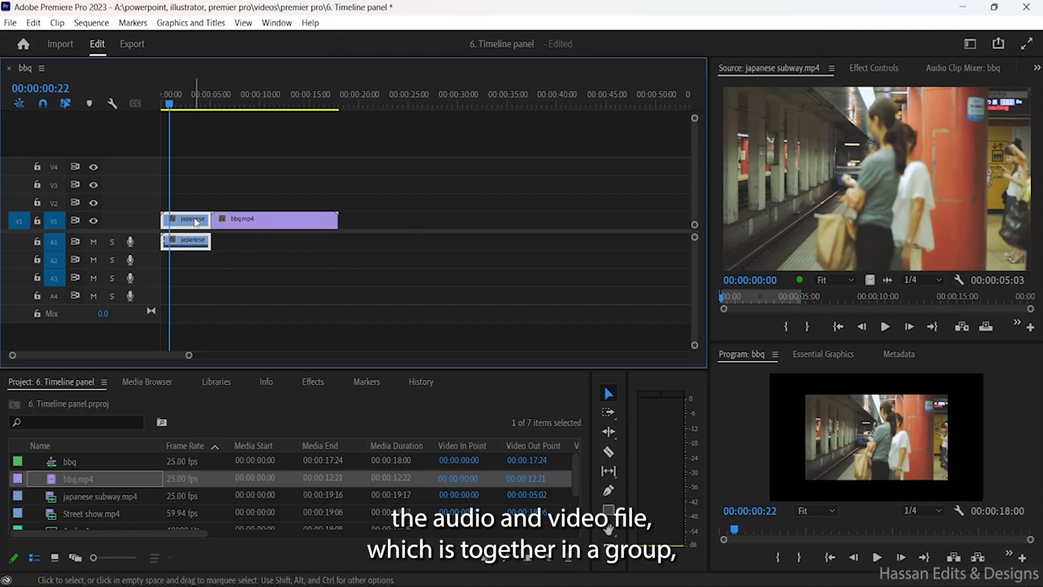
mouse_move(199, 223)
mouse_down()
mouse_move(391, 205)
mouse_move(193, 186)
mouse_move(193, 214)
mouse_up()
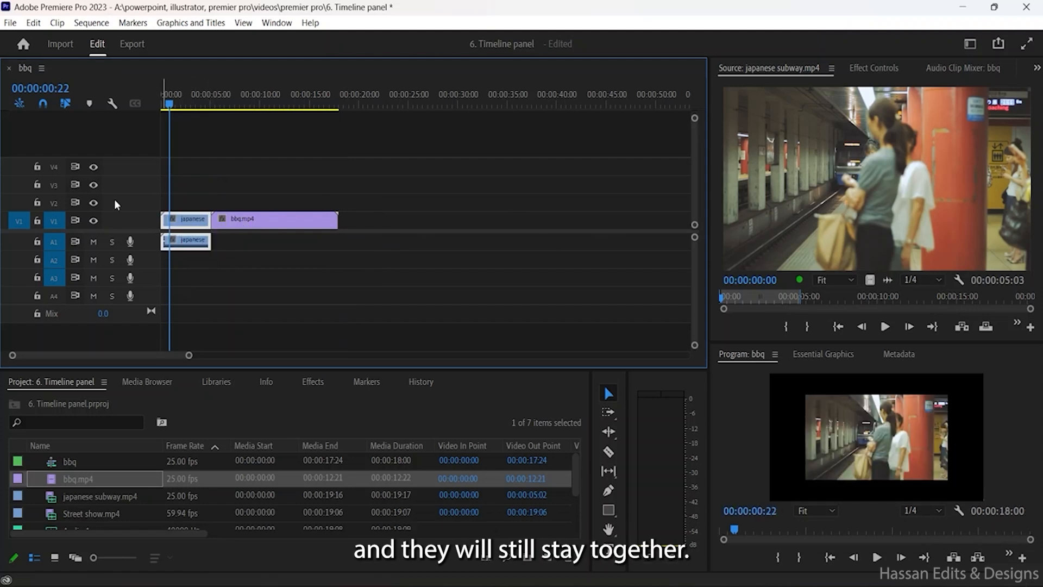
click(60, 107)
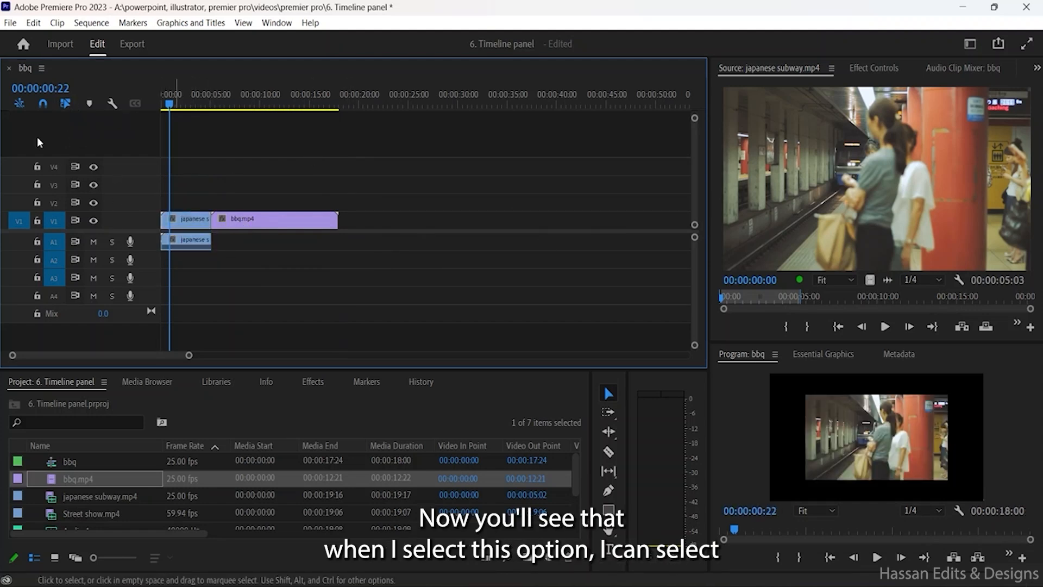
click(202, 240)
click(205, 220)
click(204, 244)
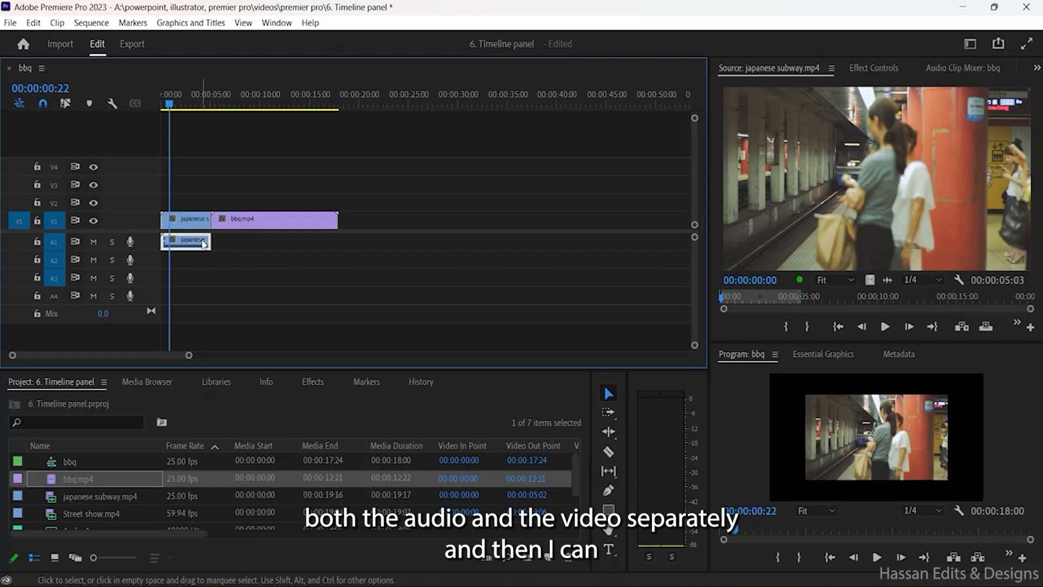
drag(200, 226, 175, 223)
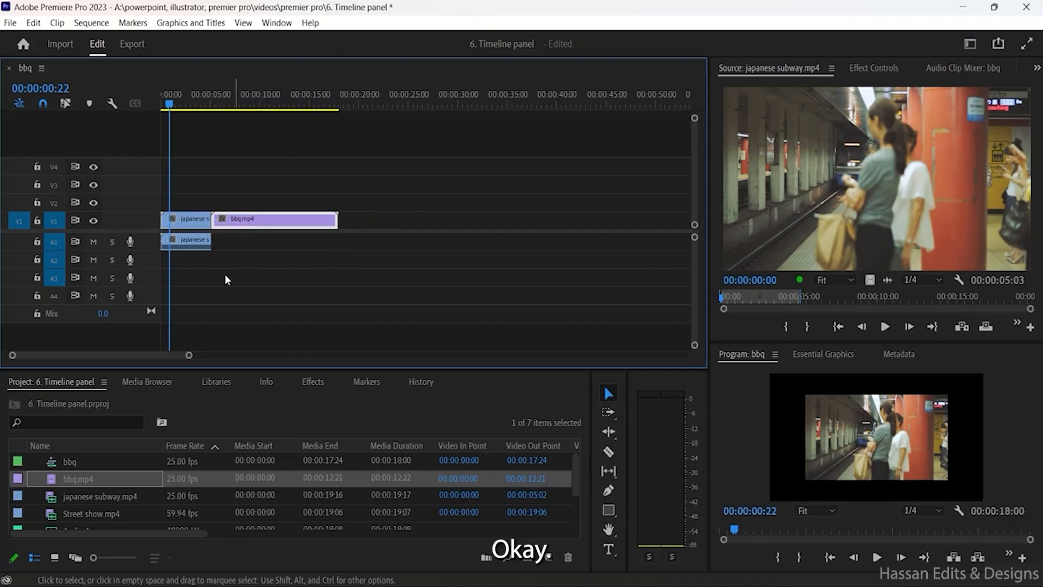
Step: Turn Linked Selection back on and select the subway clip's video and audio together
click(65, 103)
click(189, 222)
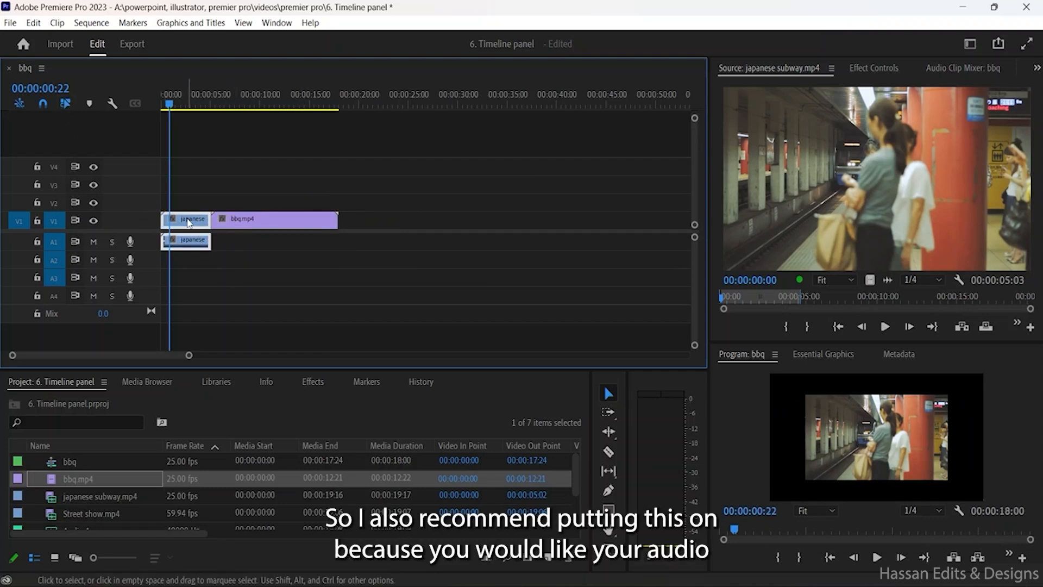
drag(200, 218, 357, 112)
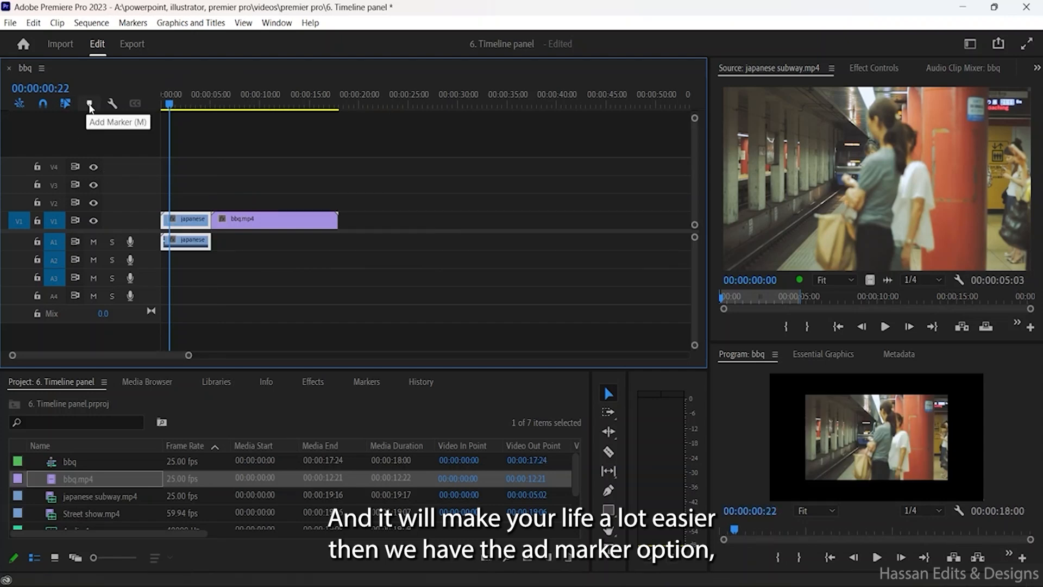
Step: Move the playhead to 00:00:04:01 and add a marker to the selected subway clip
mouse_move(165, 104)
mouse_down()
mouse_move(144, 109)
mouse_move(202, 109)
mouse_move(213, 119)
mouse_move(151, 104)
mouse_move(201, 126)
mouse_up()
click(205, 108)
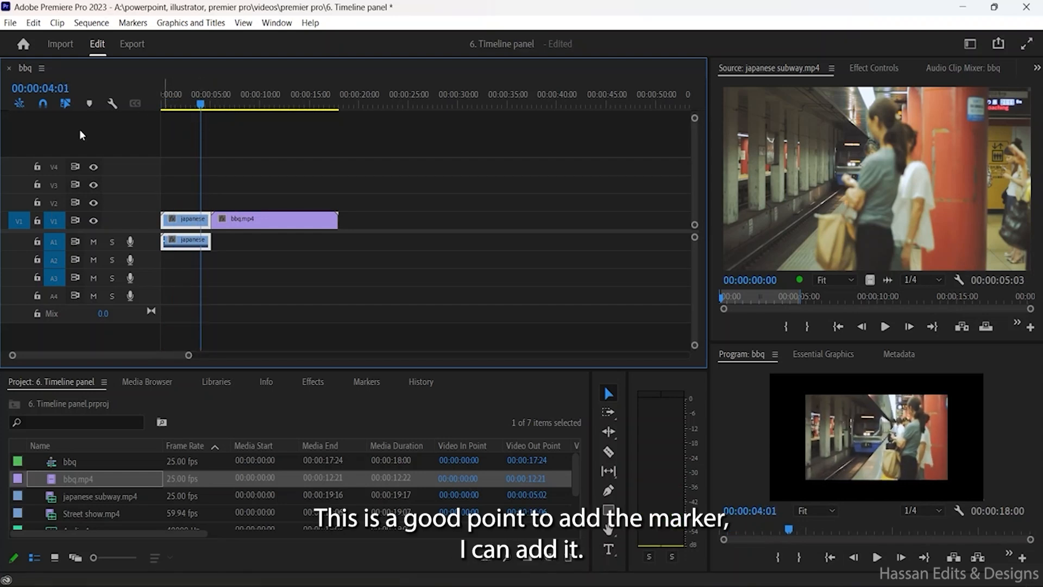
click(91, 103)
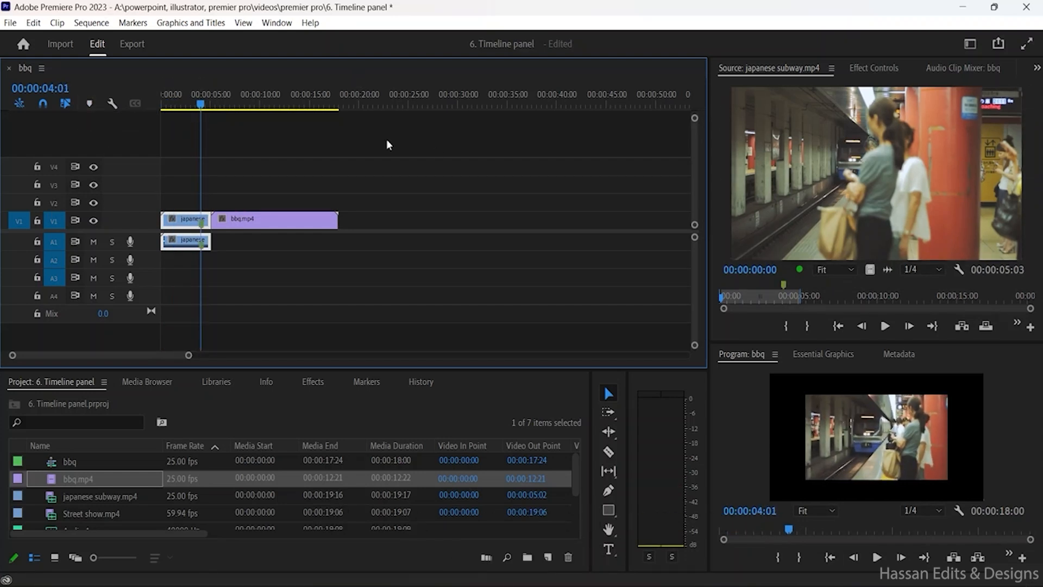
Step: Move the playhead to 00:00:07:16 and open the marked subway clip in the Source monitor
drag(201, 113, 237, 113)
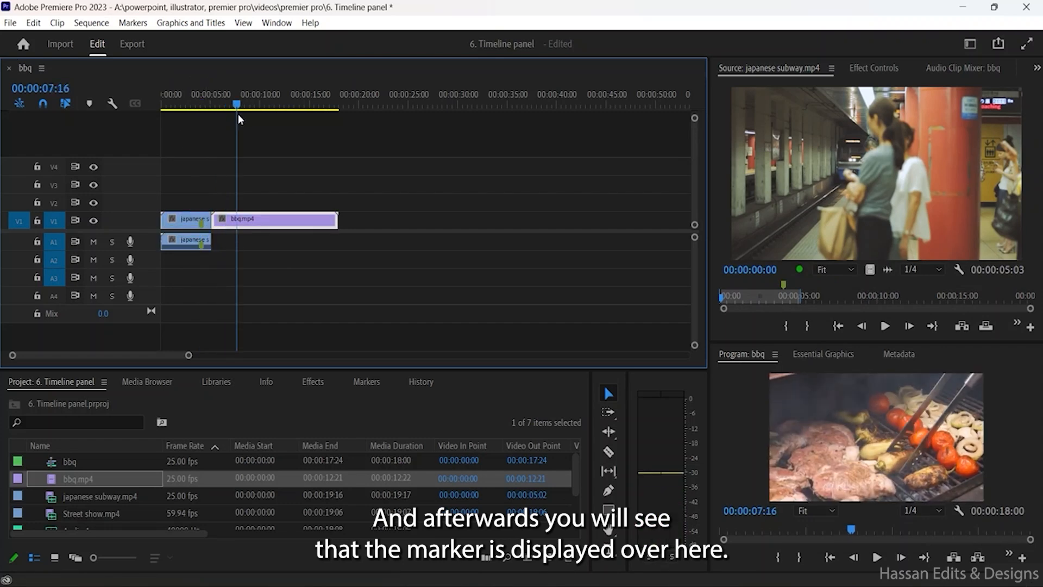
click(202, 228)
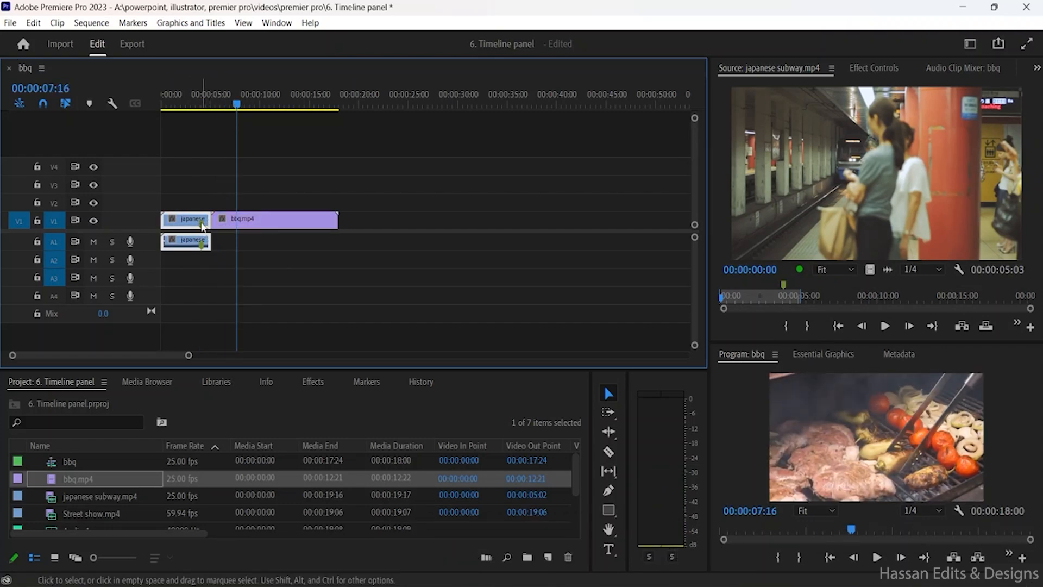
double_click(202, 225)
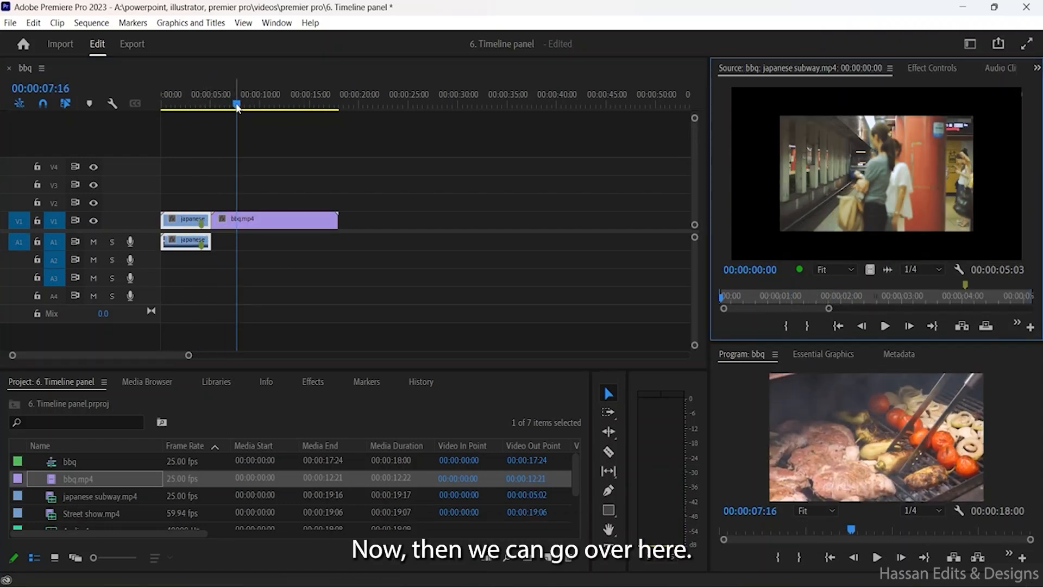
Step: Add a marker to bbq.mp4 at 00:00:06:12 and return the playhead to 00:00:04:07
drag(229, 106, 226, 111)
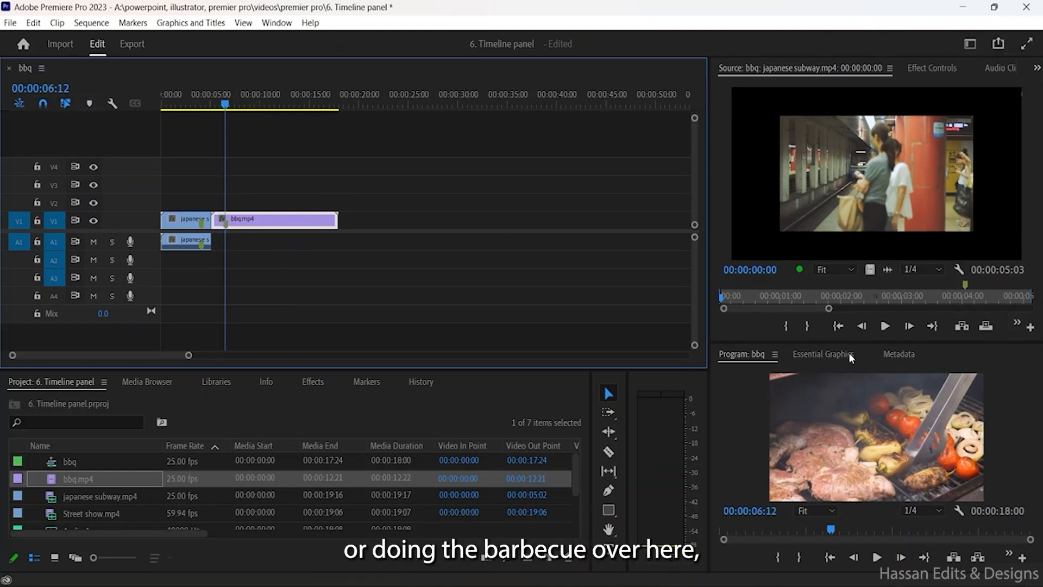
drag(225, 104, 247, 104)
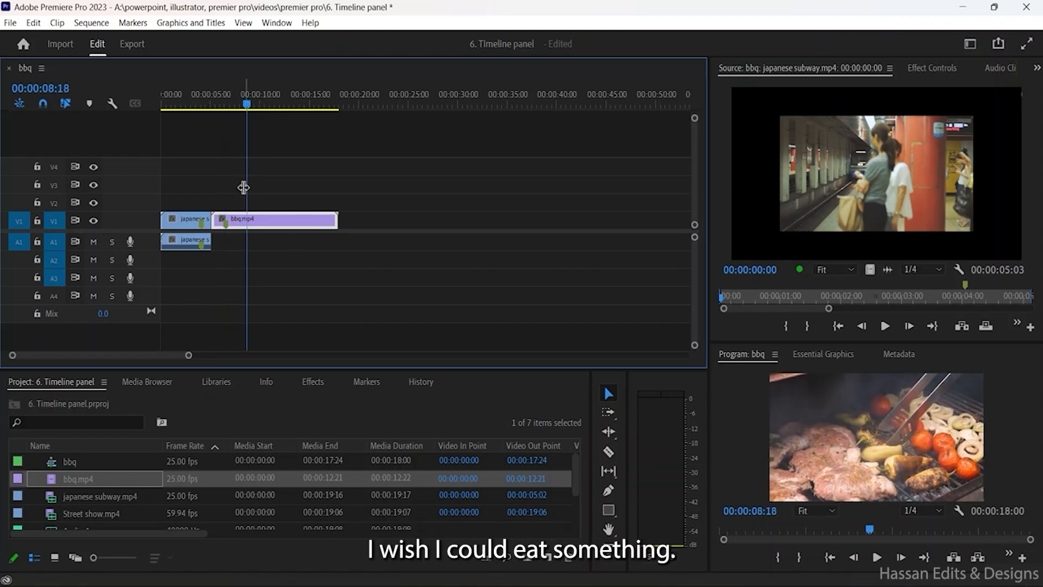
drag(246, 104, 202, 108)
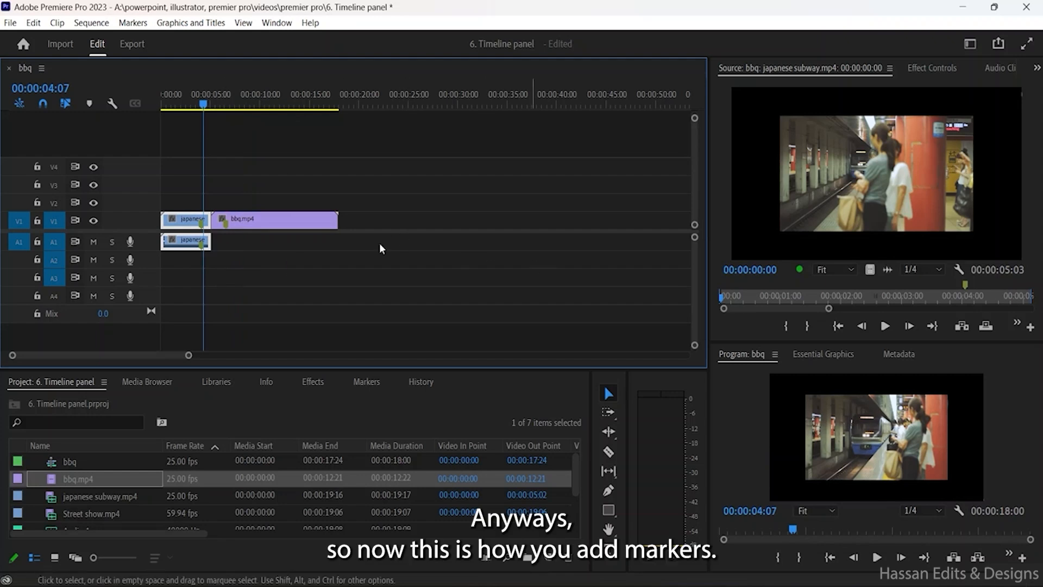
Step: Open the timeline's bbq.mp4 clip in the Source monitor and check the context options at its marker
double_click(226, 225)
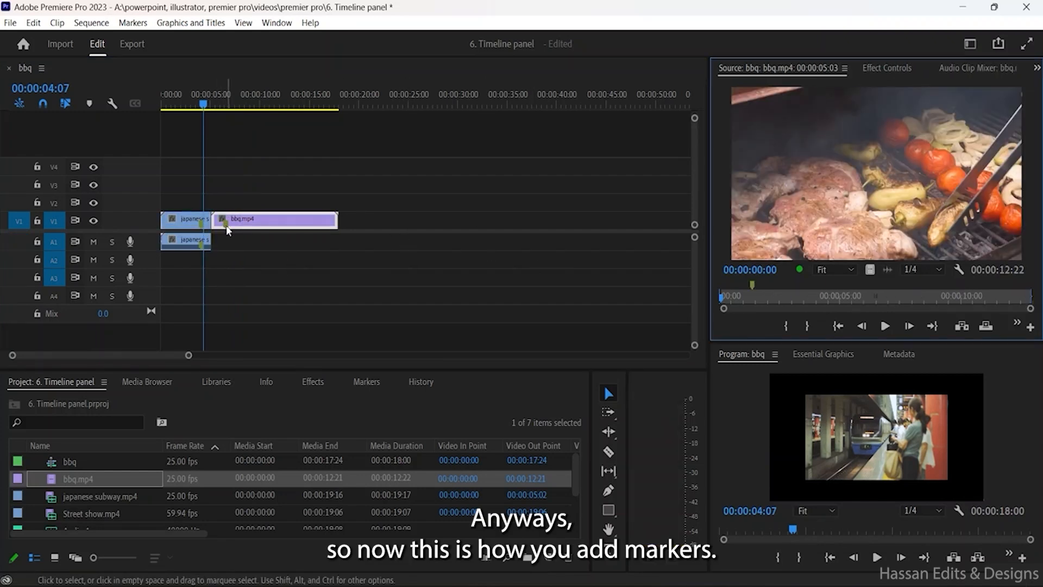
right_click(226, 225)
key(Escape)
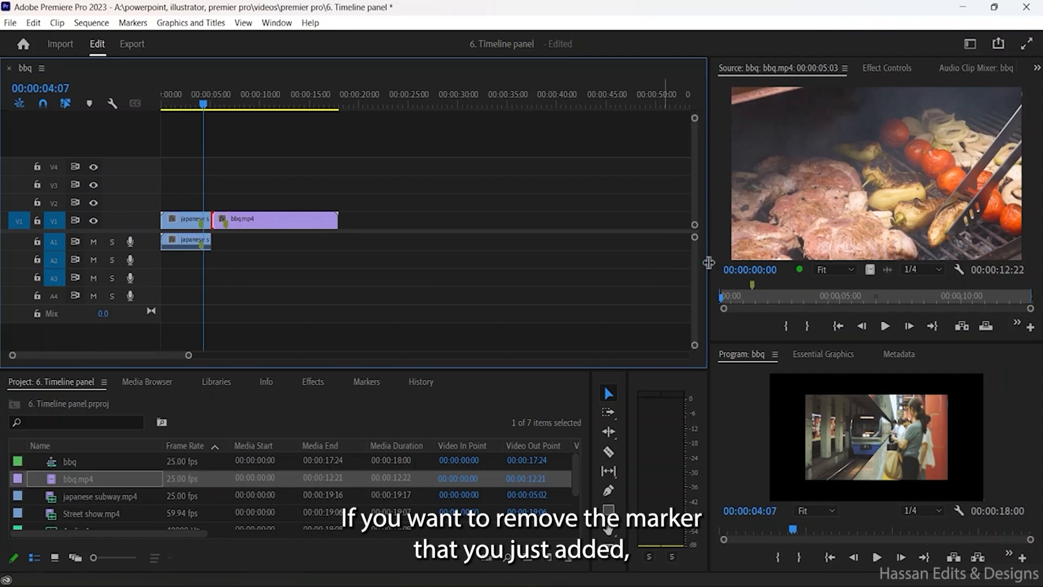
Step: Add a second marker to bbq.mp4 at 00:00:06:17 and move the playhead to 00:00:08:15
click(265, 104)
click(227, 103)
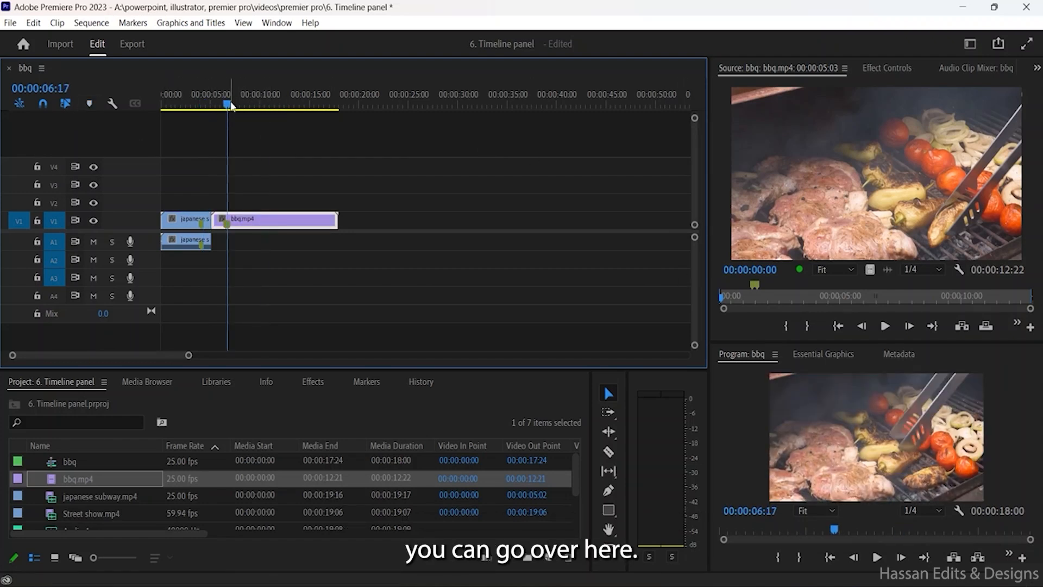
drag(231, 105, 246, 104)
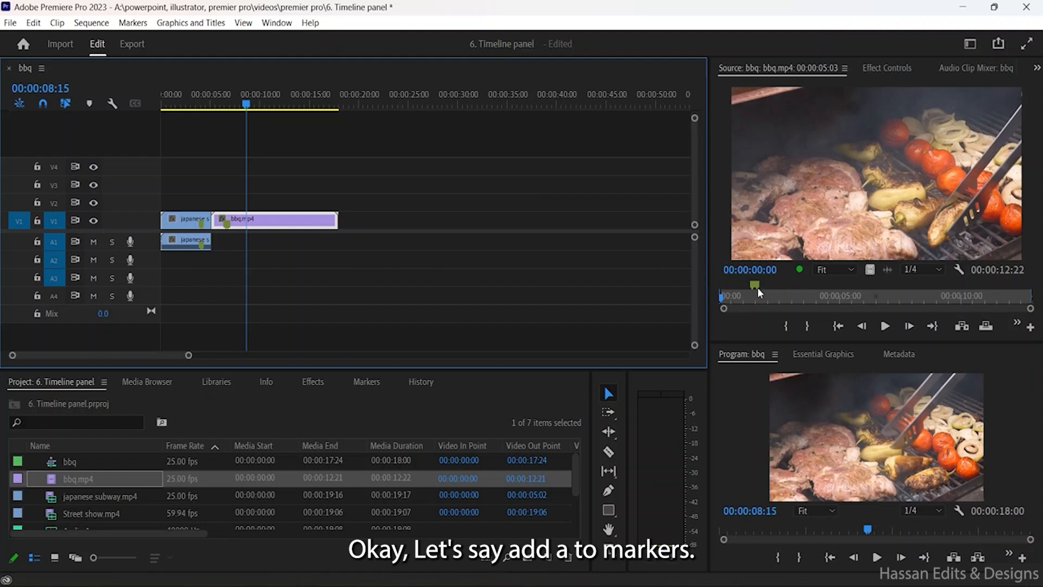
Step: Open the settings of bbq.mp4's 00:00:06:17 marker from the Source monitor's time ruler
mouse_move(756, 290)
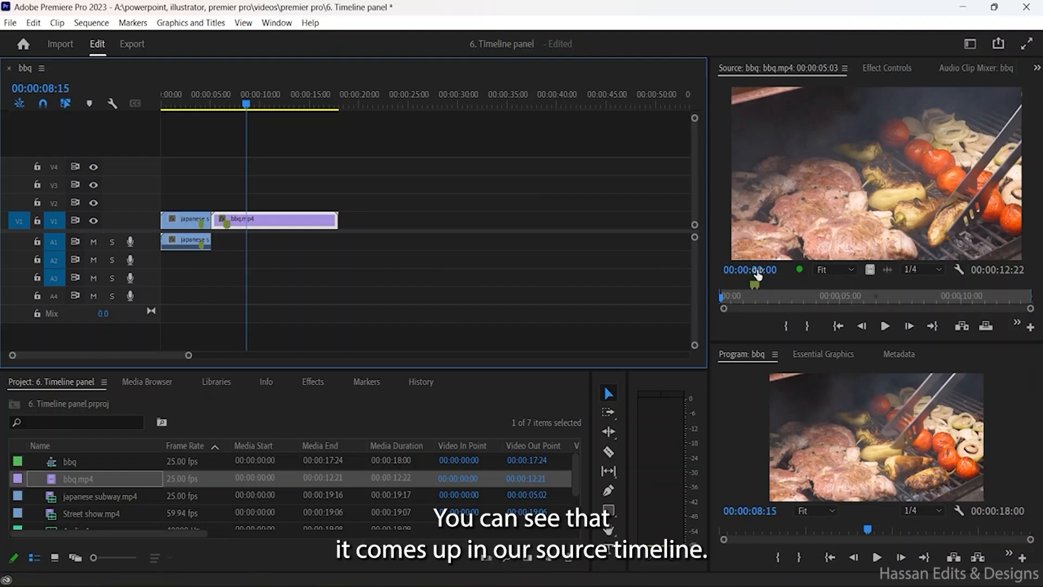
click(754, 285)
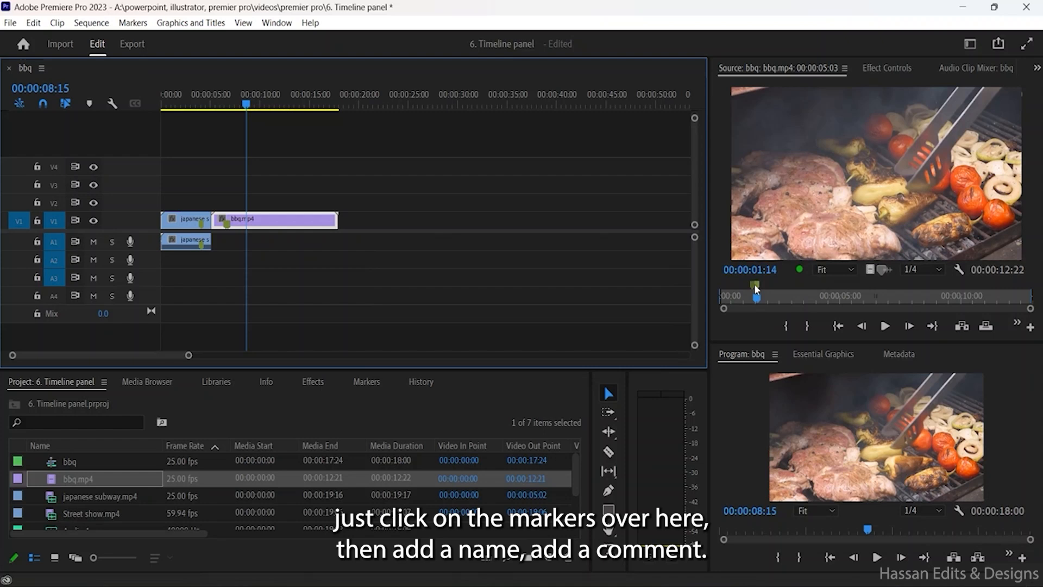
double_click(754, 284)
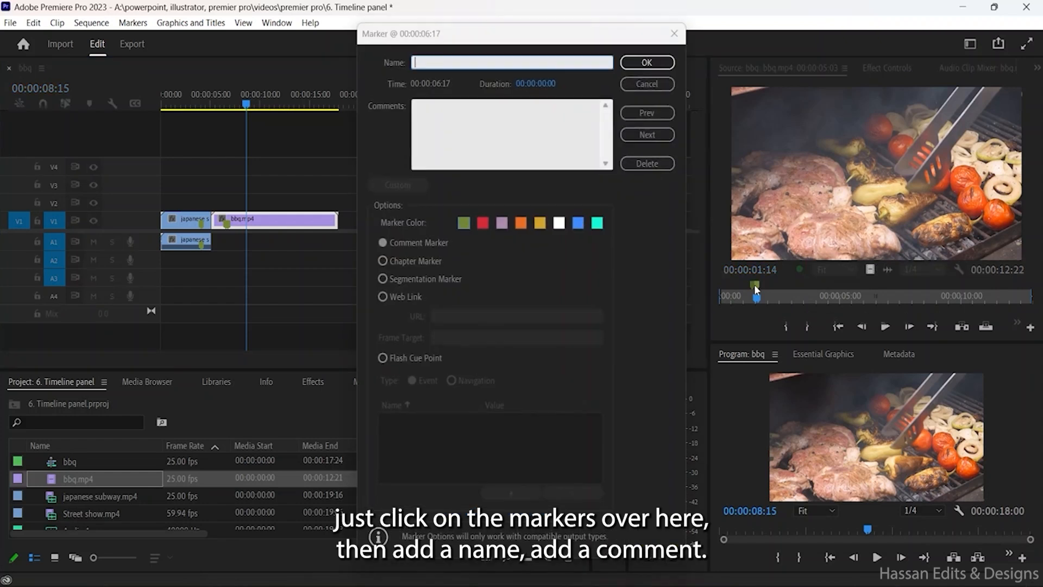
click(433, 162)
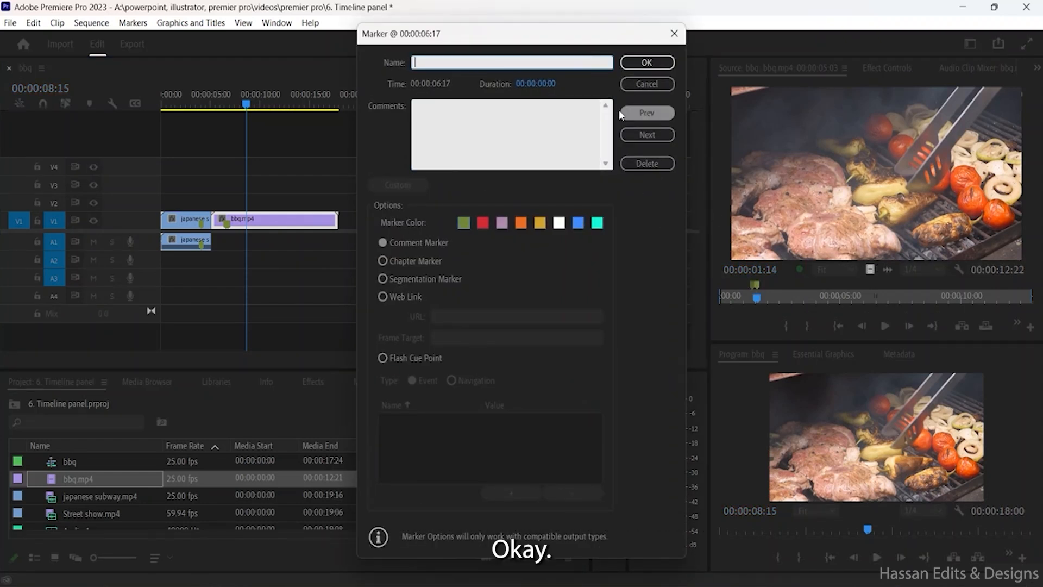
Step: Step back and forth between bbq.mp4's two markers in the marker settings, ending on the one at 00:00:06:12
click(637, 115)
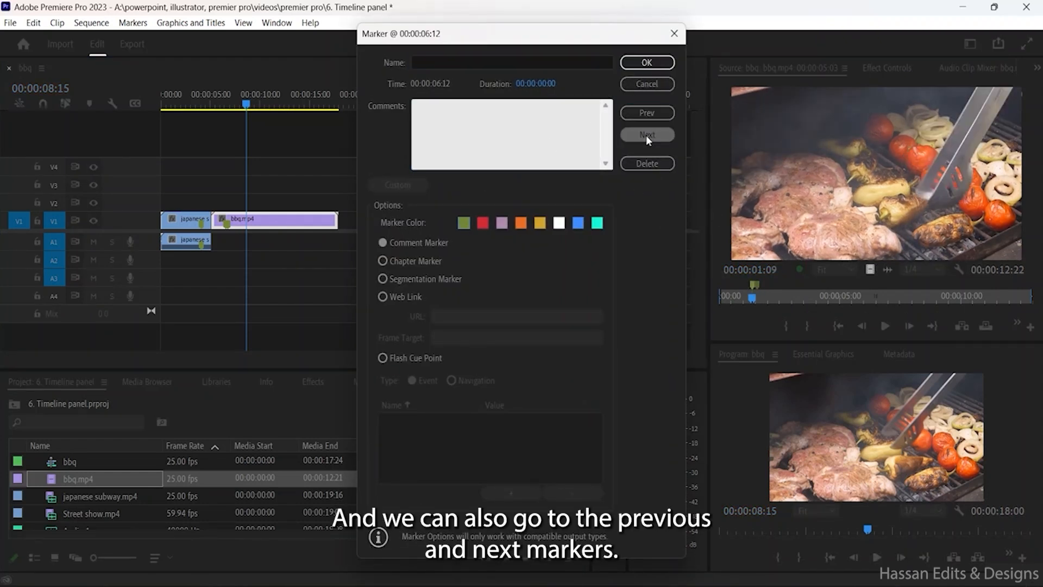
click(646, 136)
click(650, 116)
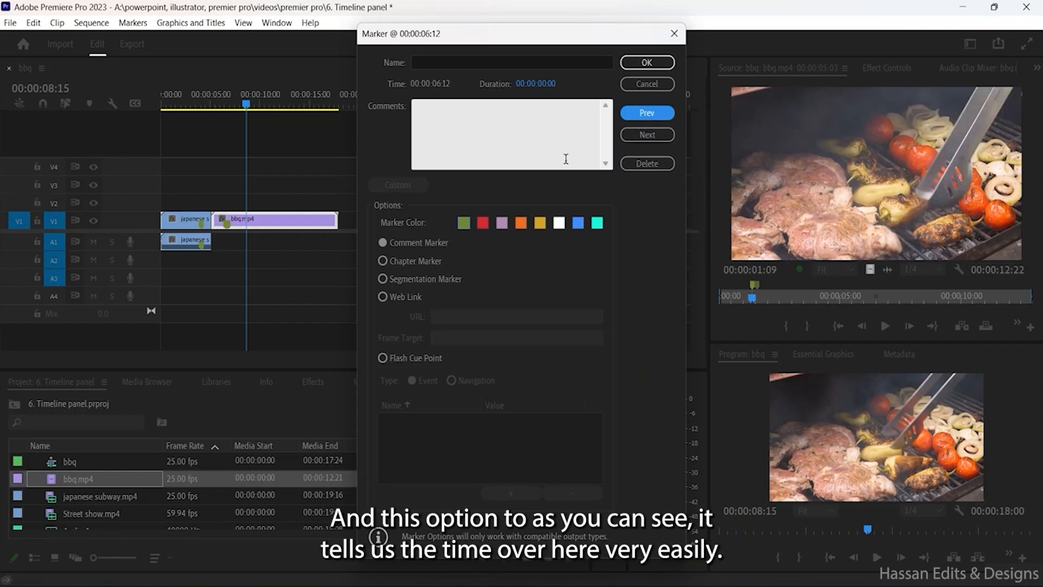
click(646, 136)
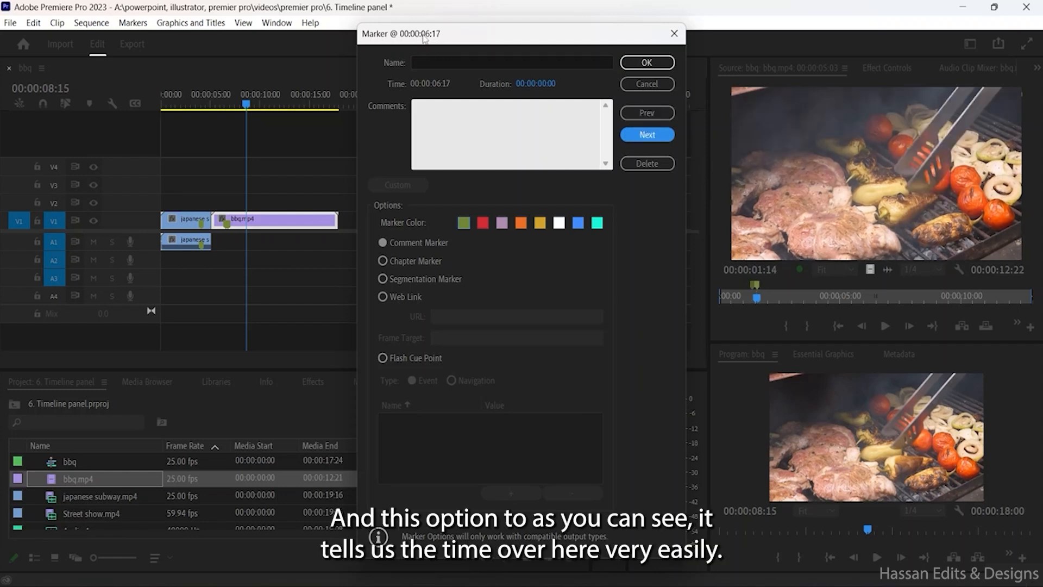
click(635, 112)
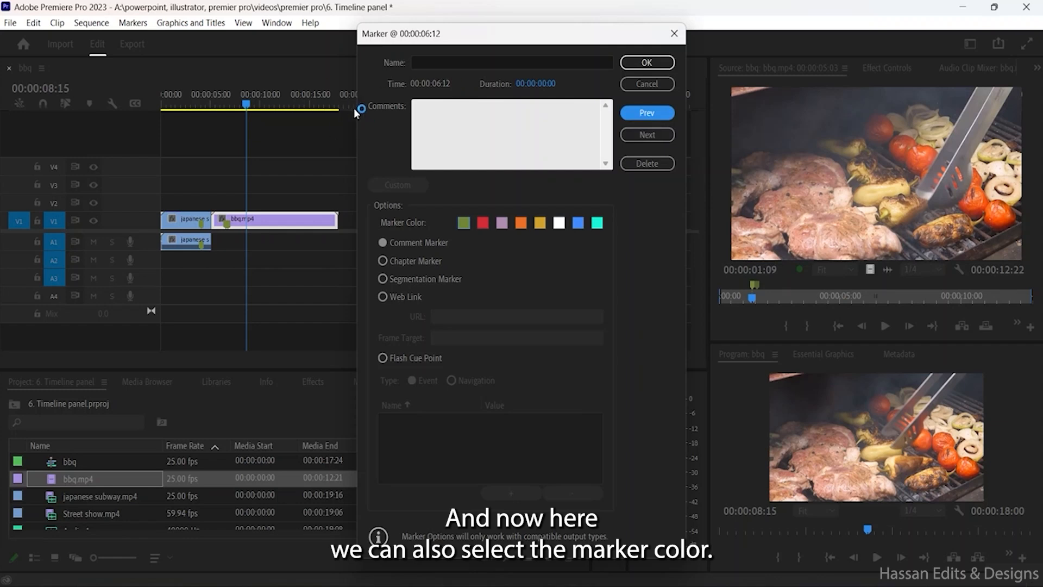
Step: Choose red for the 00:00:06:12 marker, try its marker types up to Web Link, and delete the marker
click(483, 223)
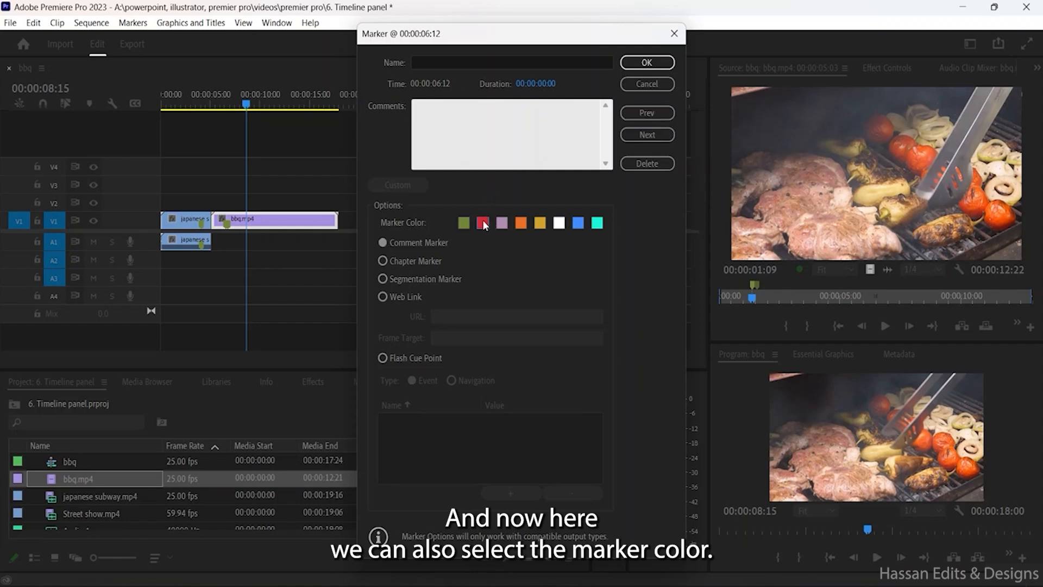
click(420, 263)
click(425, 277)
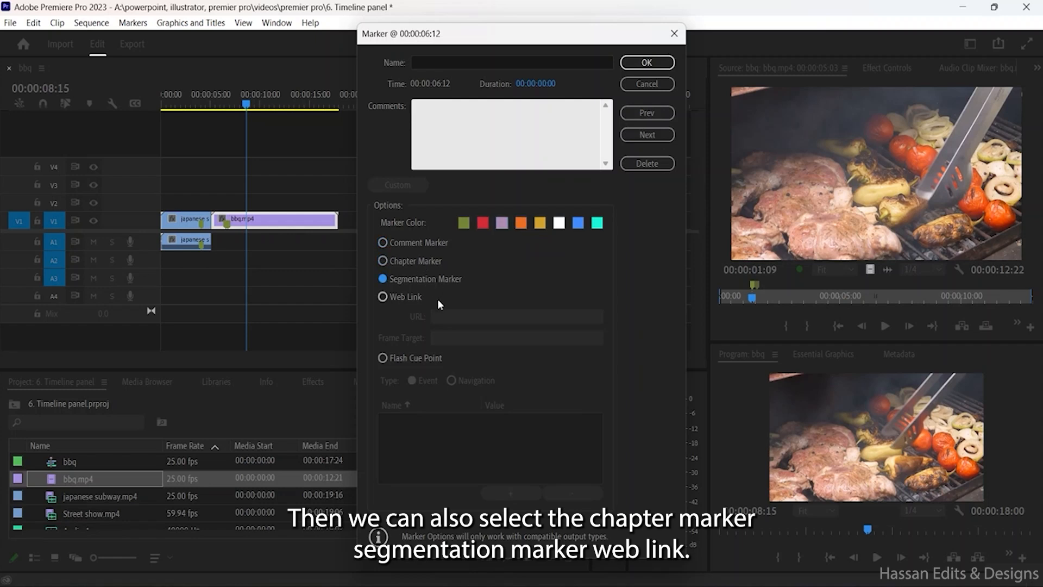
click(412, 239)
click(406, 296)
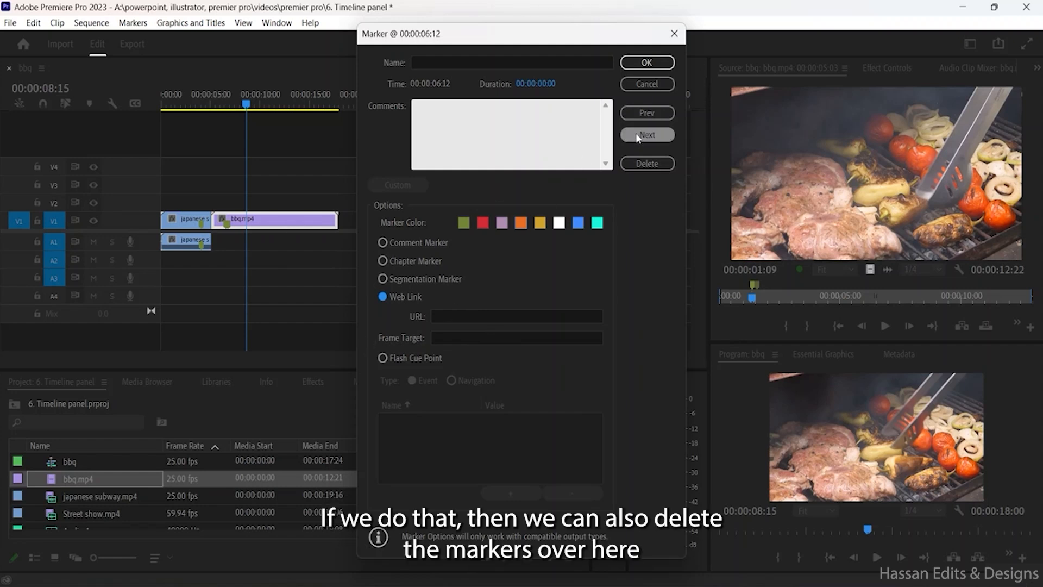
click(647, 163)
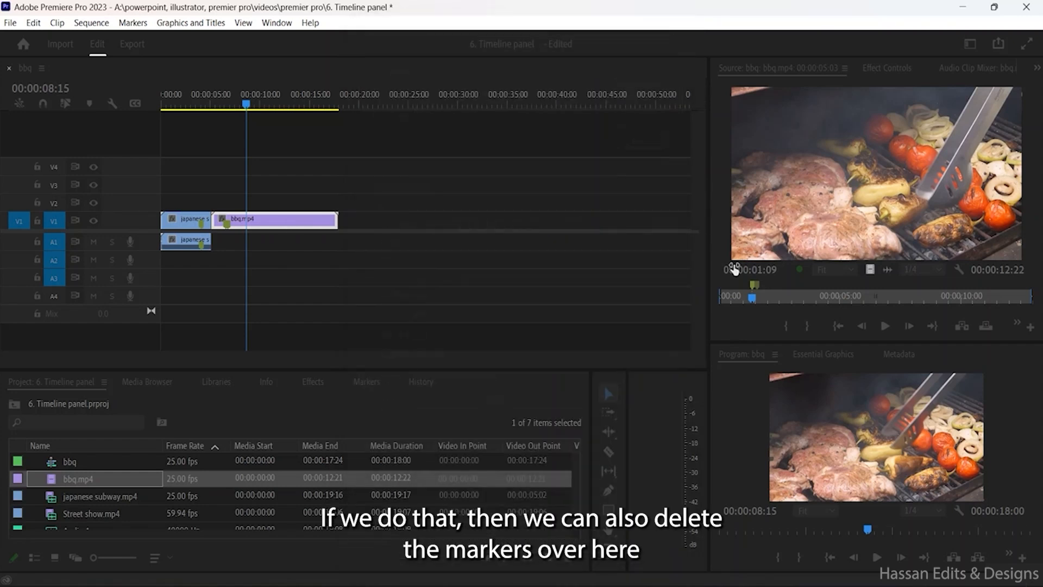
Step: Delete bbq.mp4's marker at 00:00:06:17 from its marker settings
click(758, 282)
double_click(759, 282)
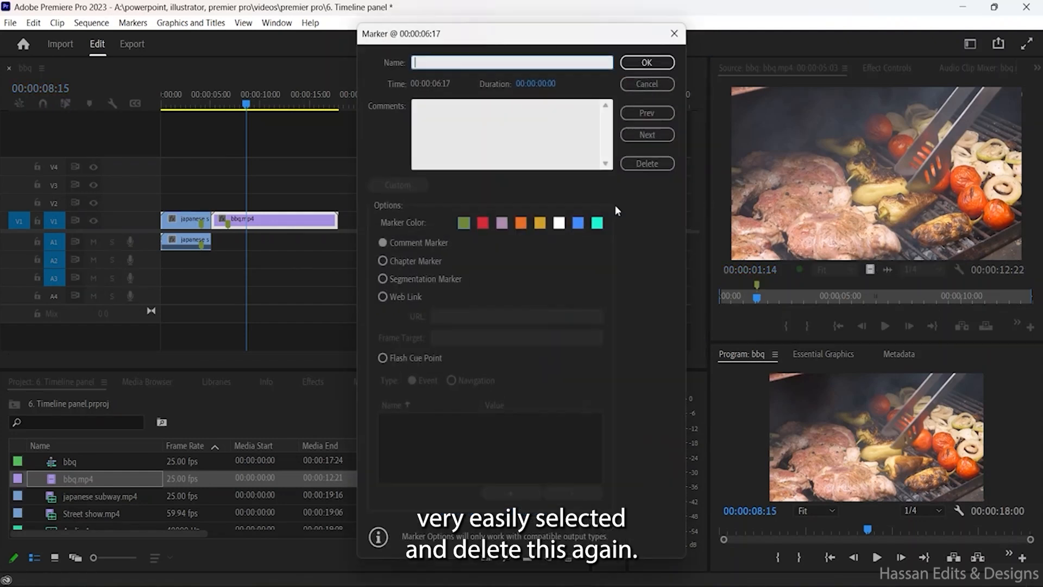
click(650, 164)
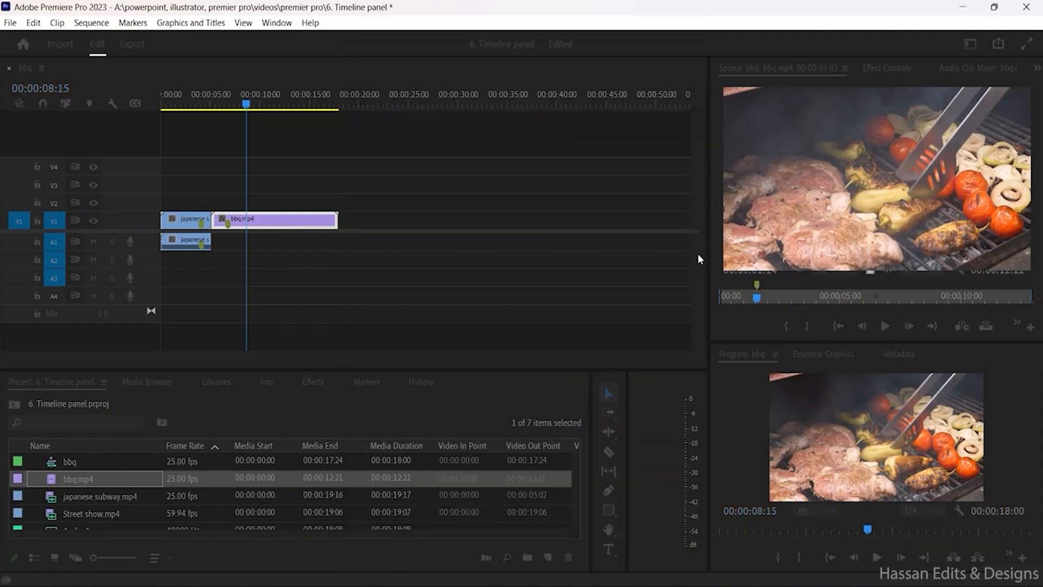
Step: Move the playhead to 00:00:02:20, open the japanese subway clip in the Source monitor, and delete its marker at 00:00:04:01
click(190, 227)
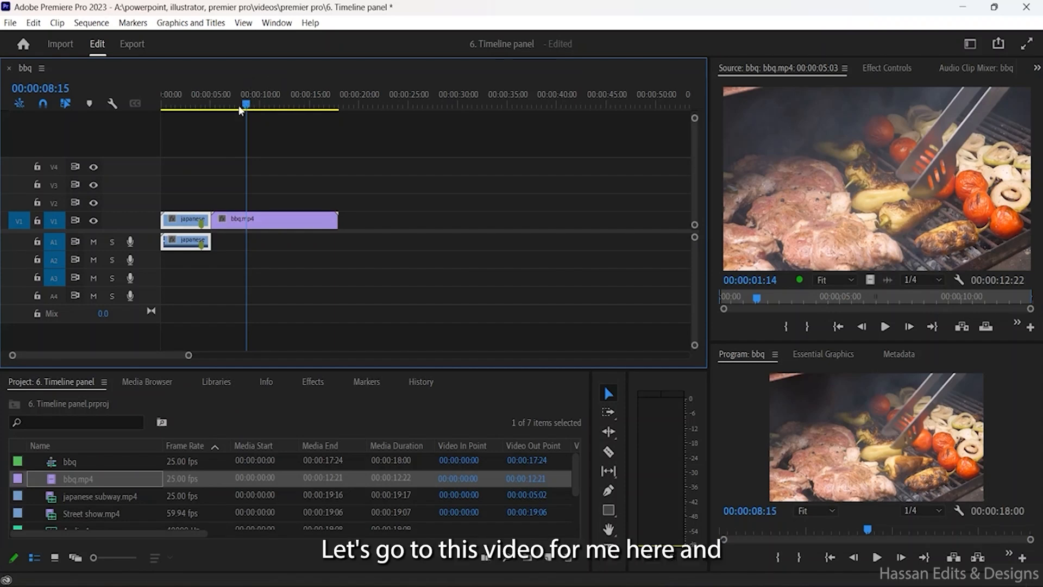
drag(254, 110, 189, 109)
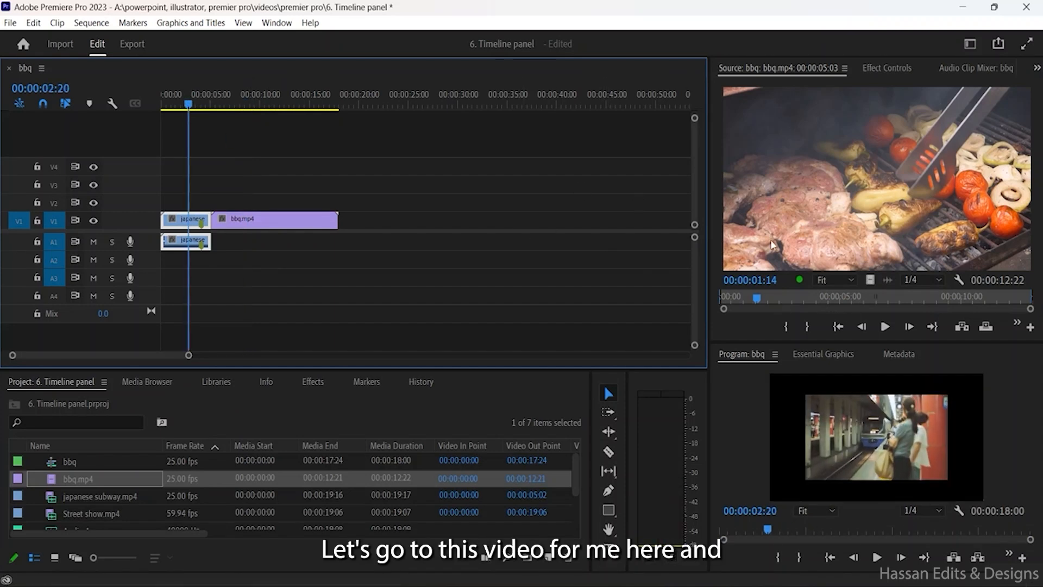
double_click(184, 219)
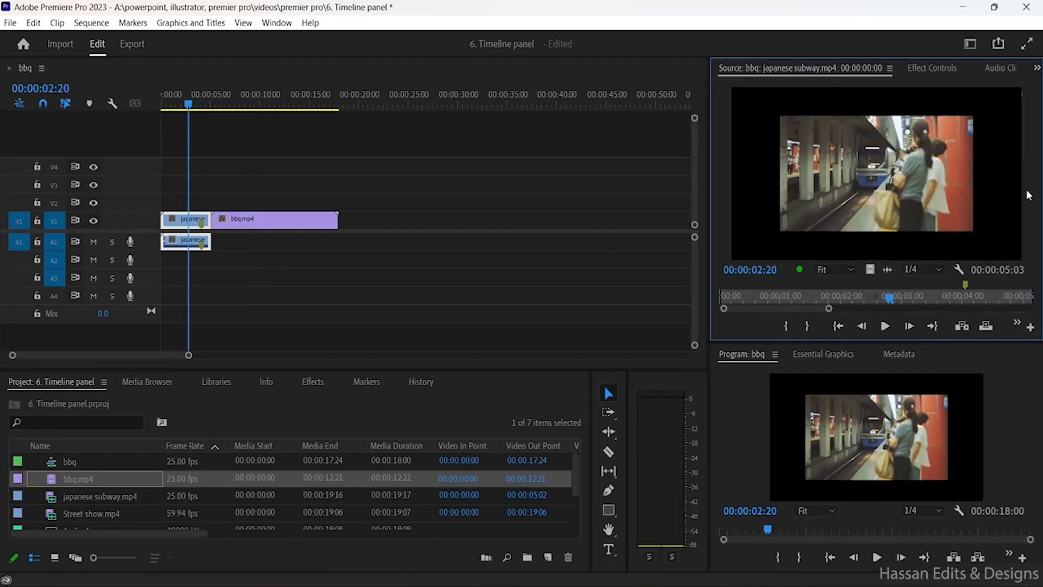
mouse_move(967, 287)
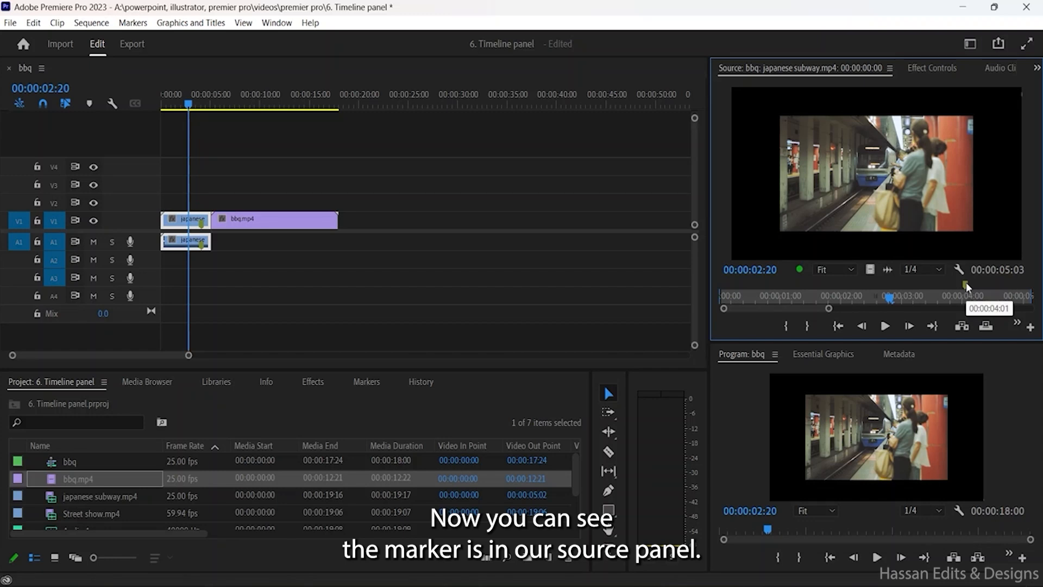
double_click(965, 286)
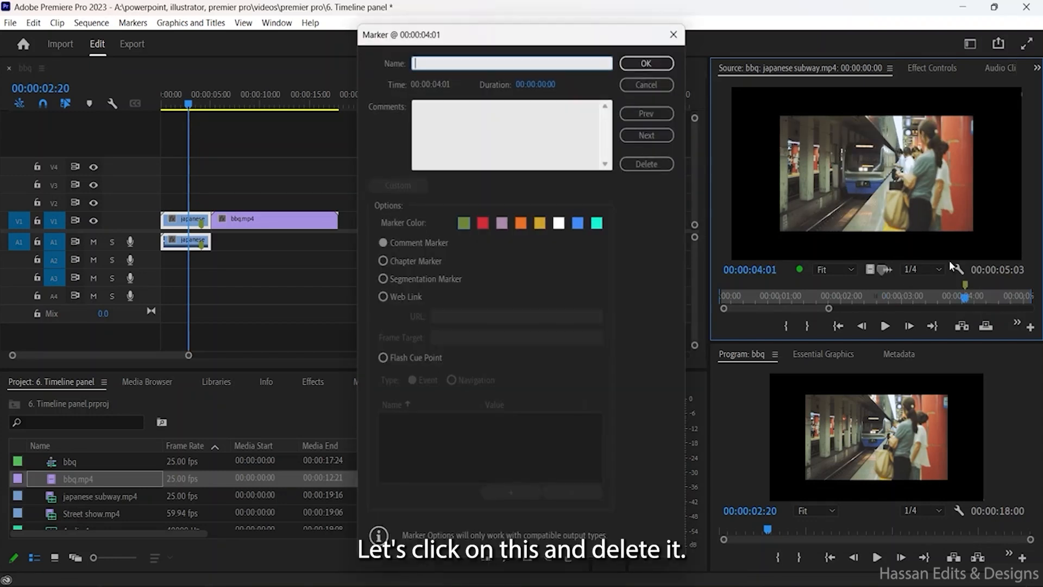
click(646, 164)
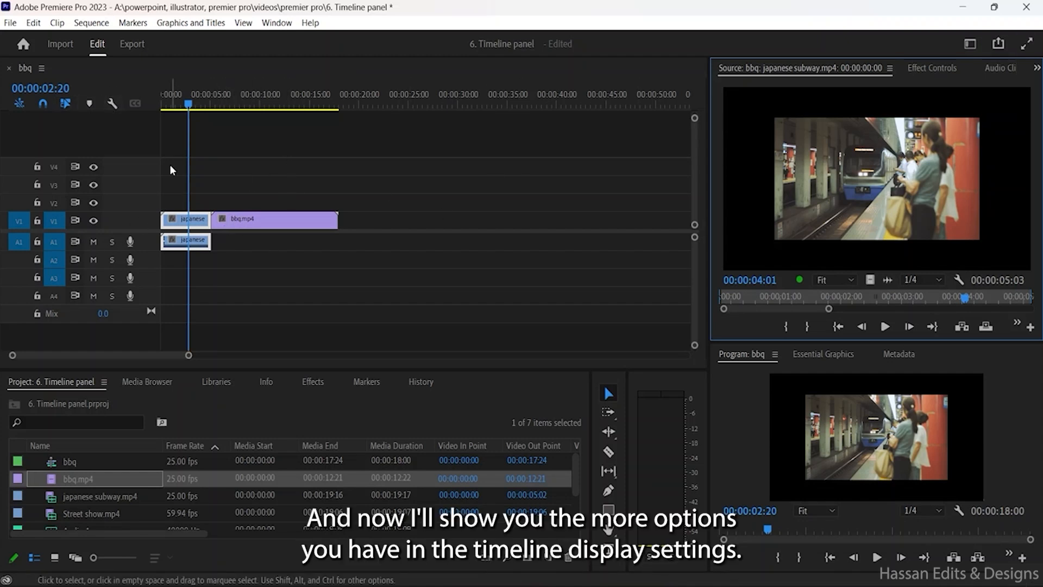
Step: Turn on the display of source clip names and labels, and expand the Video 1 and Audio 1 tracks
click(113, 103)
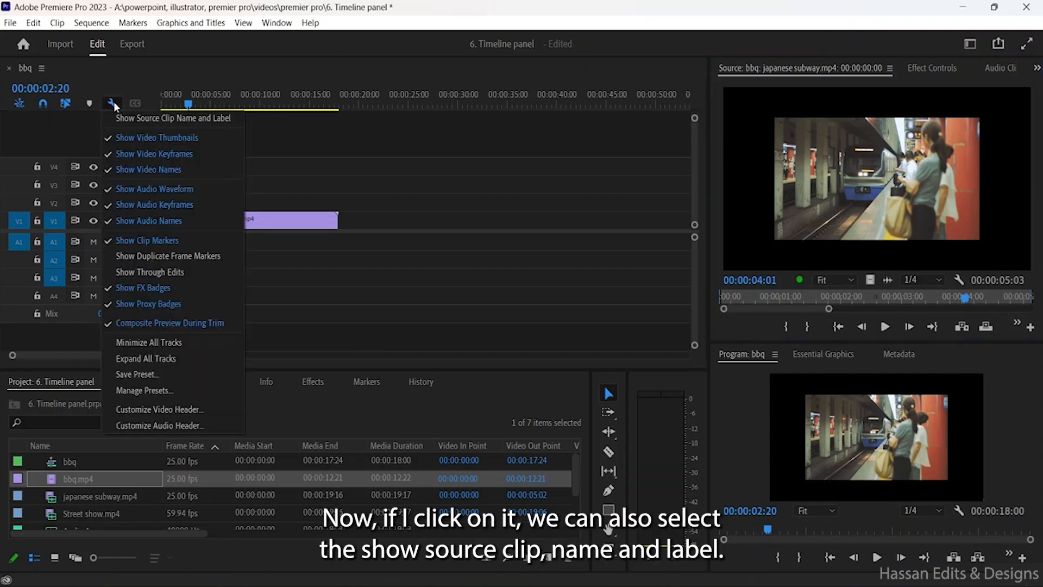
click(142, 120)
double_click(153, 220)
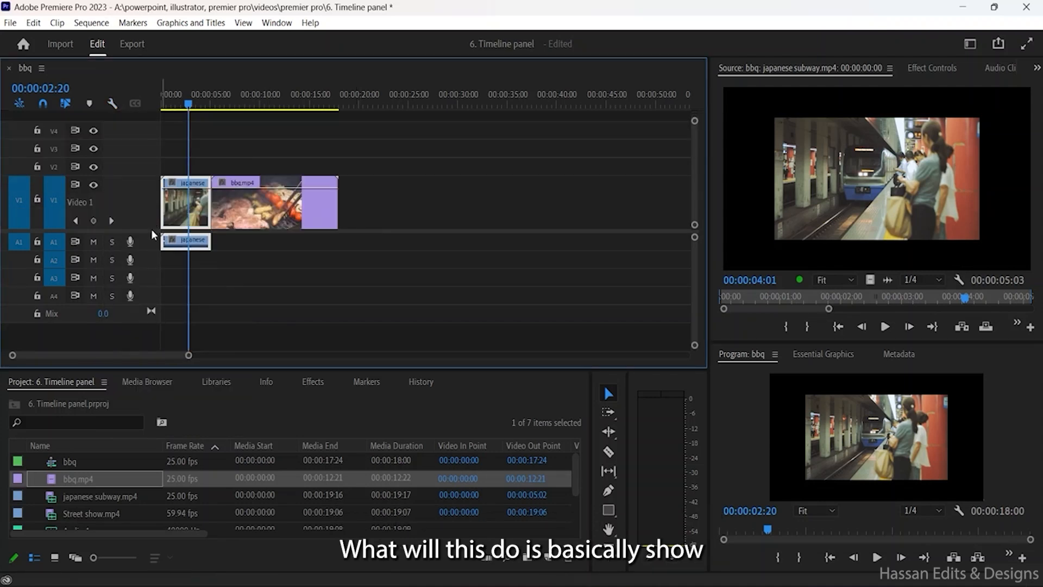
double_click(149, 240)
click(224, 200)
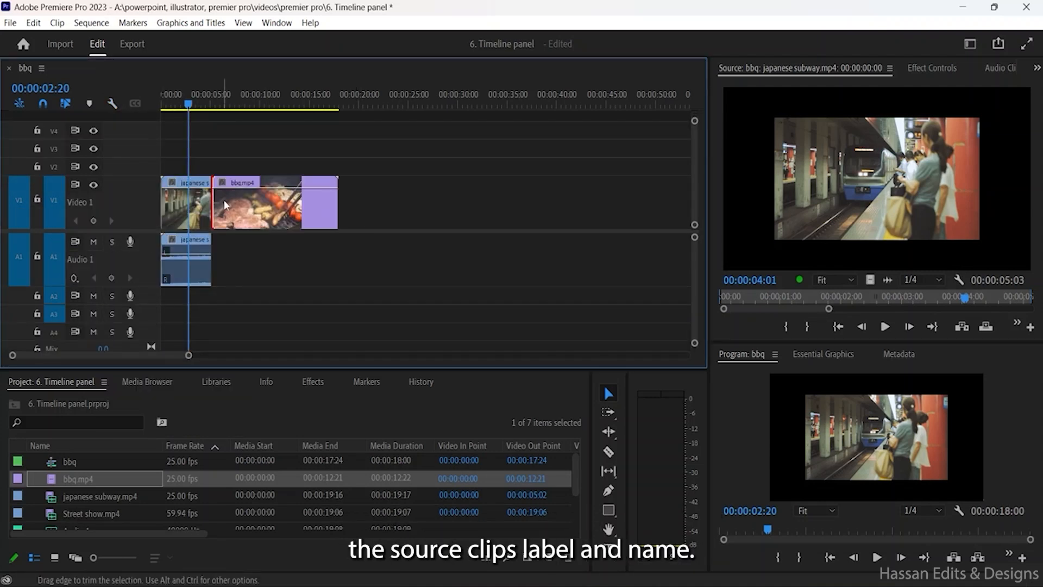
click(170, 191)
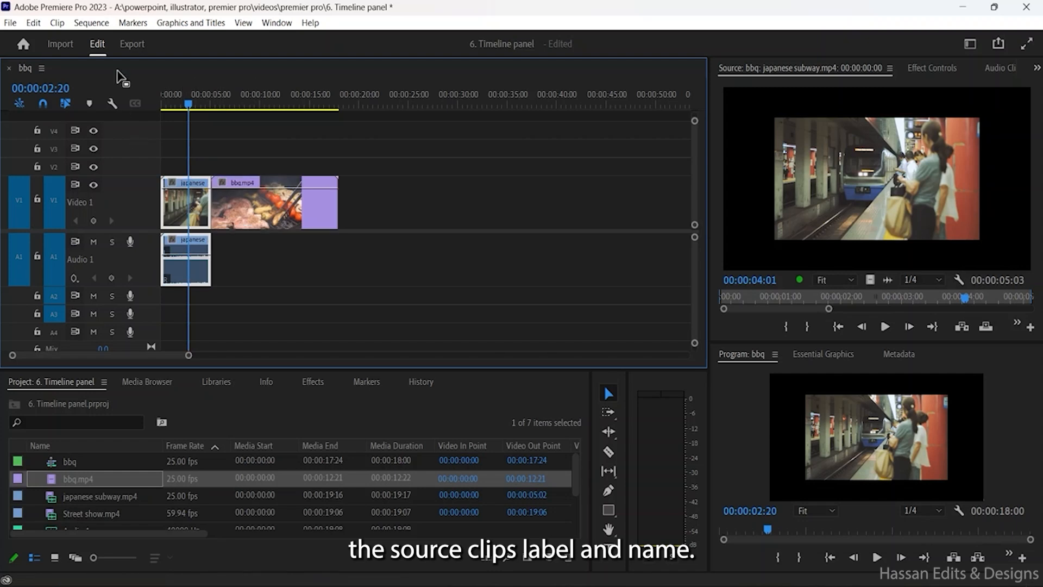
Step: Look at the Show Duplicate Frame Markers display option, and delete the bbq.mp4 clip from Video 1
click(115, 101)
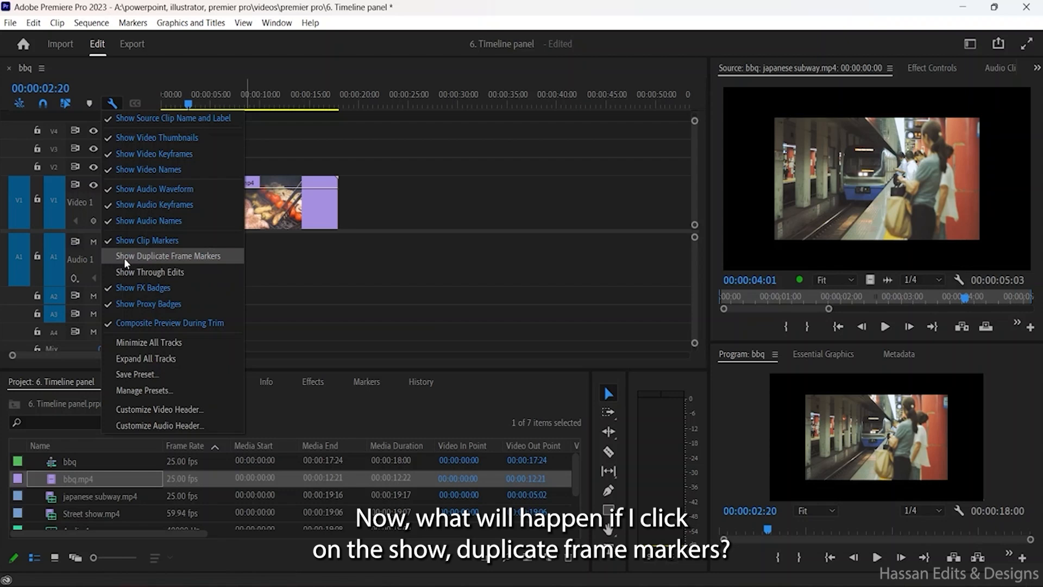
click(190, 261)
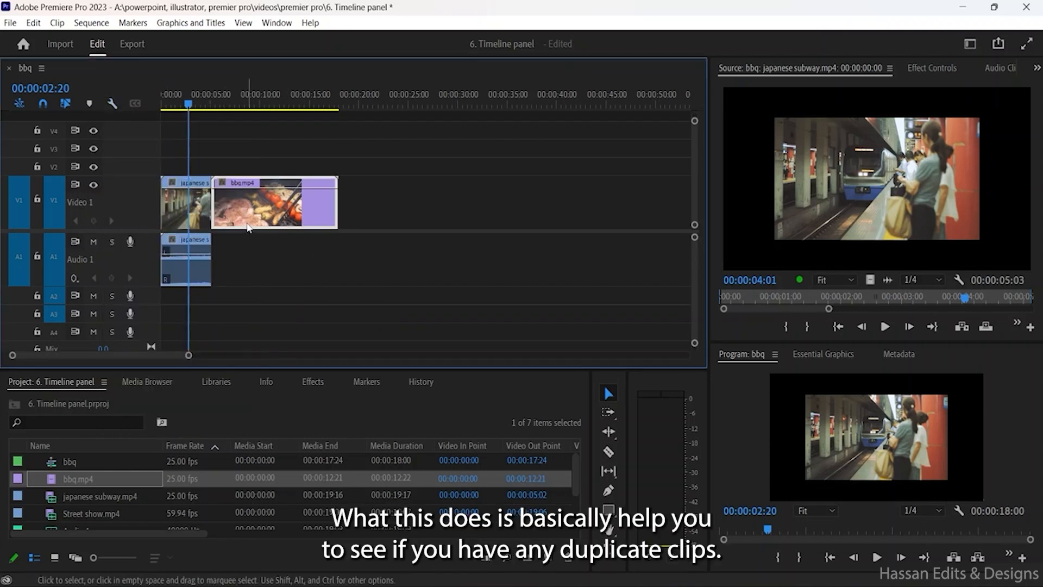
key(Delete)
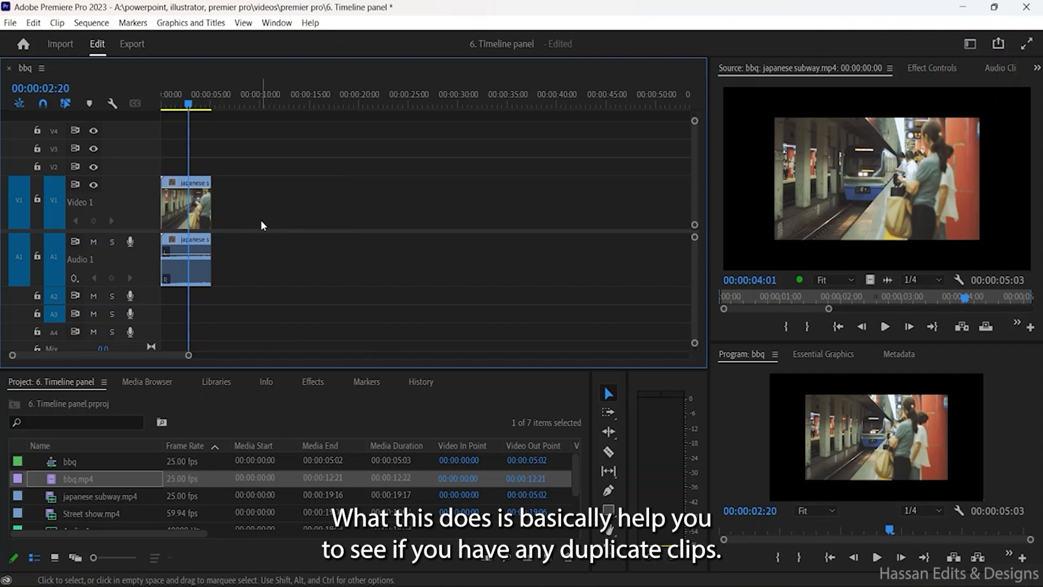
Step: Duplicate the linked japanese subway clip directly after the original and turn on Show Duplicate Frame Markers
click(202, 217)
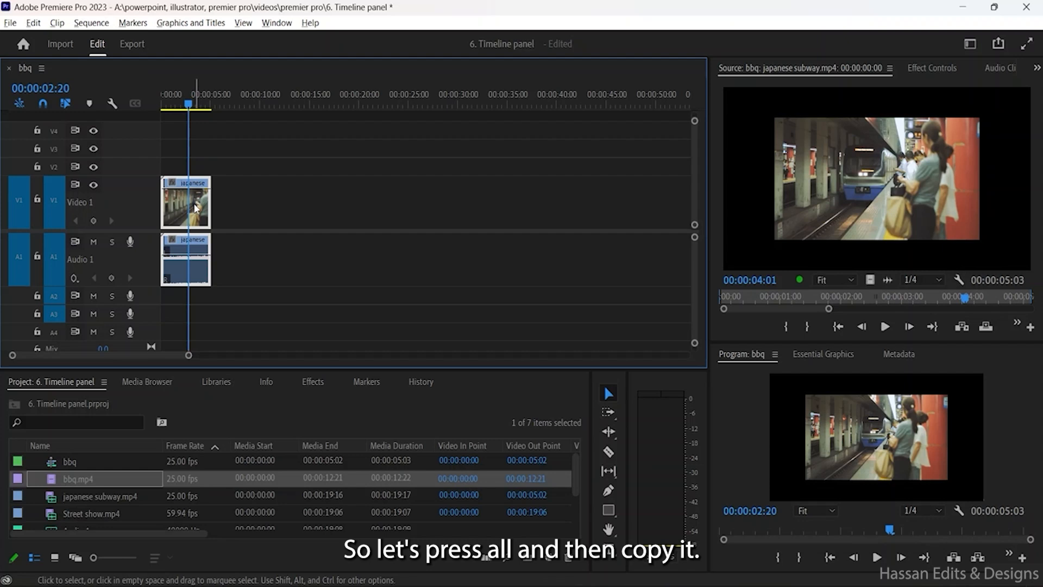
drag(211, 211, 276, 216)
click(255, 214)
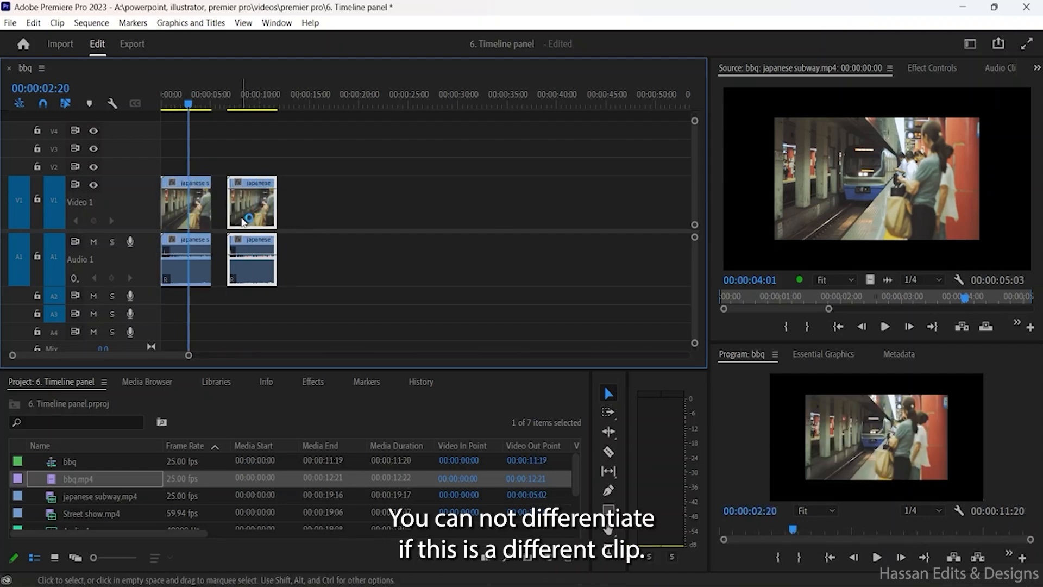
click(192, 208)
click(245, 260)
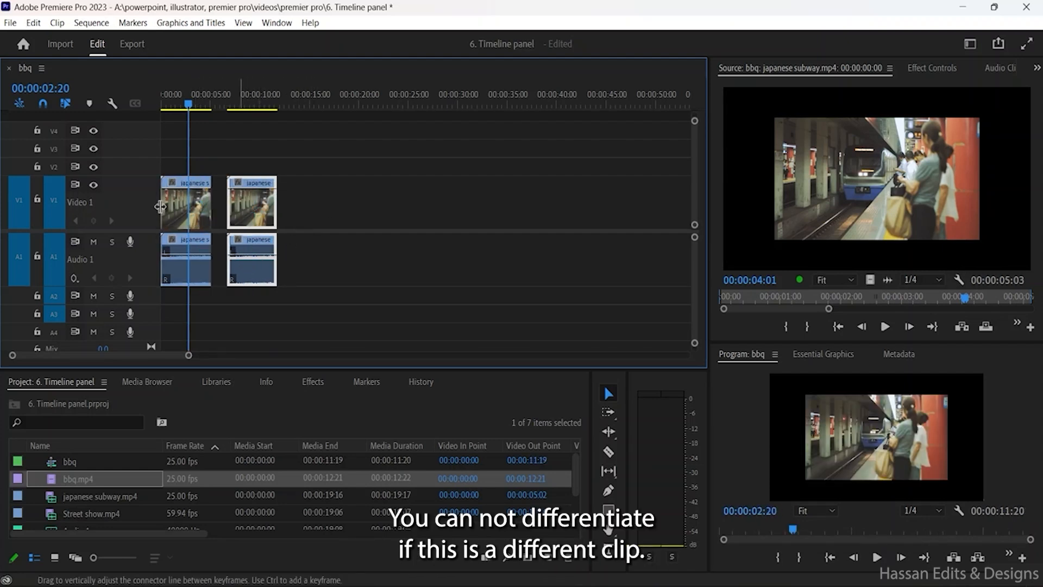
click(180, 215)
drag(261, 239, 100, 109)
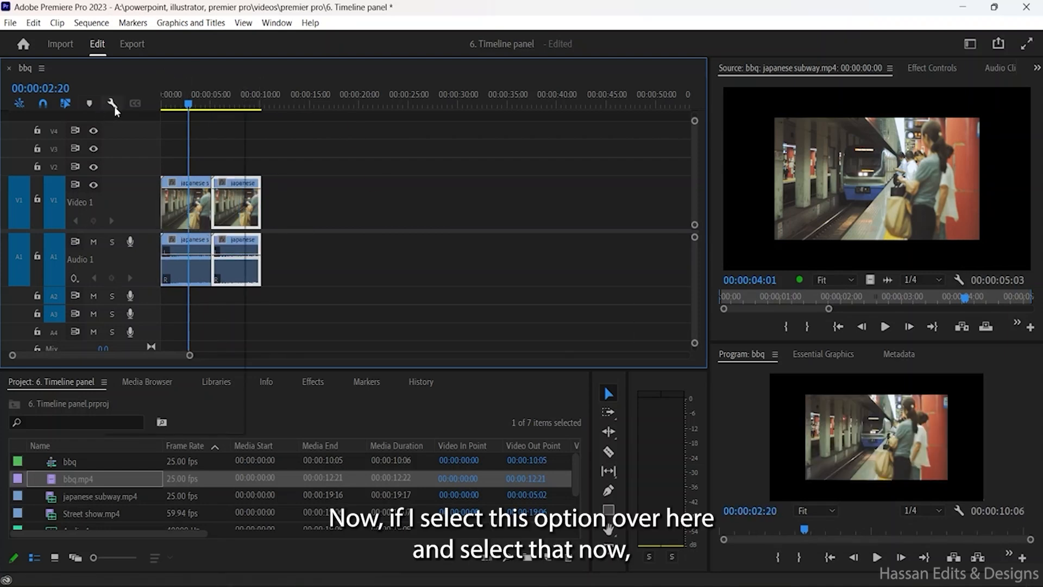
click(112, 104)
click(193, 255)
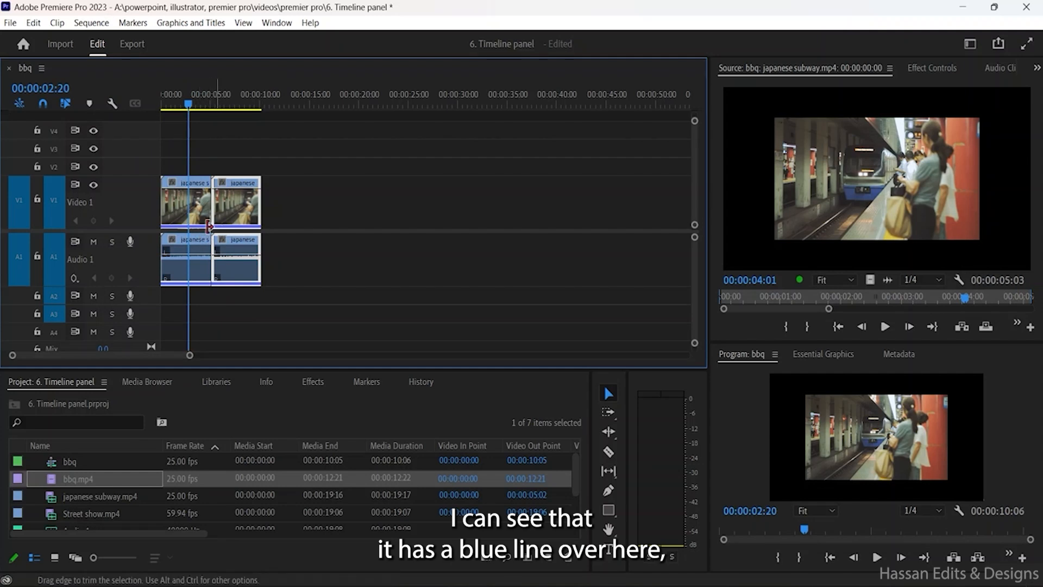
Step: Space the japanese subway copies apart with gaps, with a third copy ending at 00:00:20:06
drag(246, 227, 357, 214)
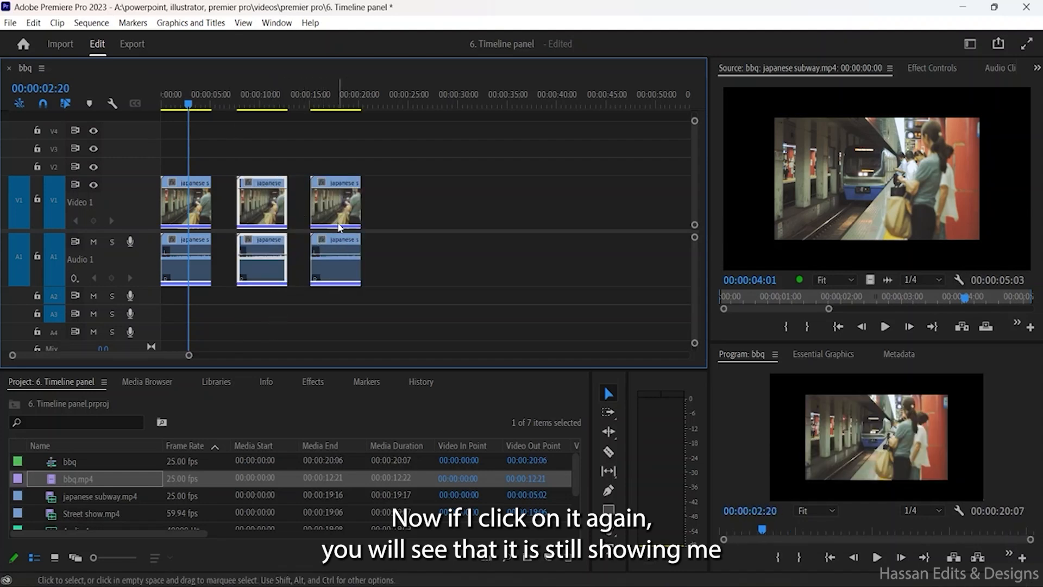
click(327, 260)
click(263, 266)
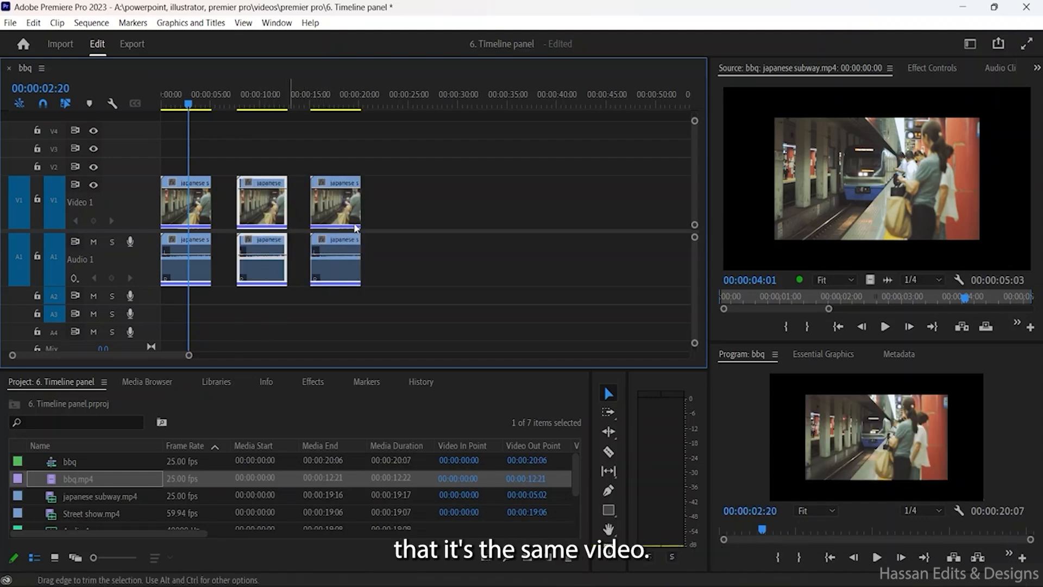
Step: Shorten the second and third japanese subway copies from their ends, with the third ending at 00:00:17:24
click(355, 206)
drag(354, 206, 264, 228)
click(222, 220)
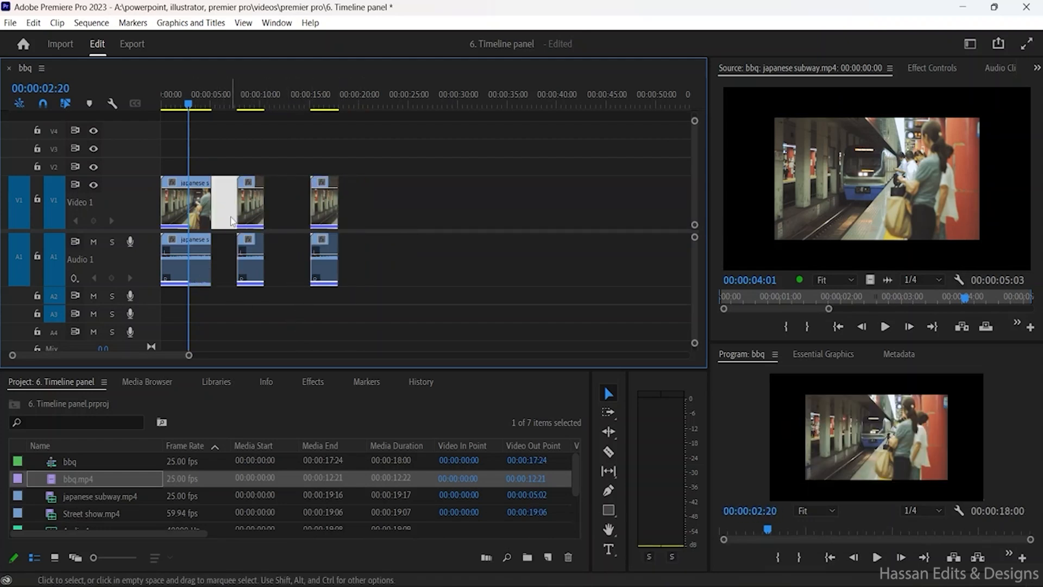
click(222, 242)
click(228, 161)
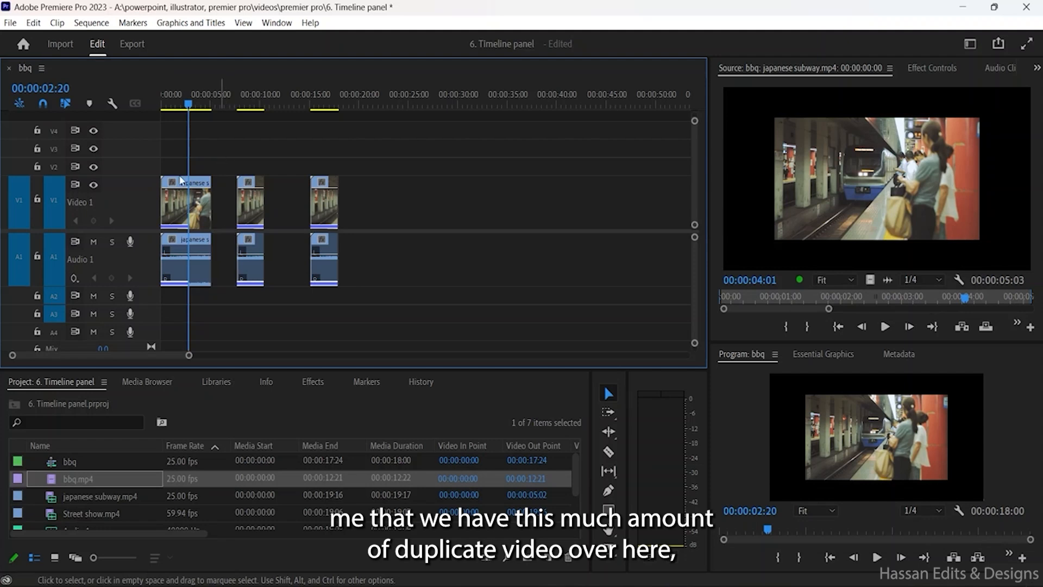
Step: Move the playhead to 00:00:13:03 and trim the last japanese subway copy to end at 00:00:17:17
click(187, 109)
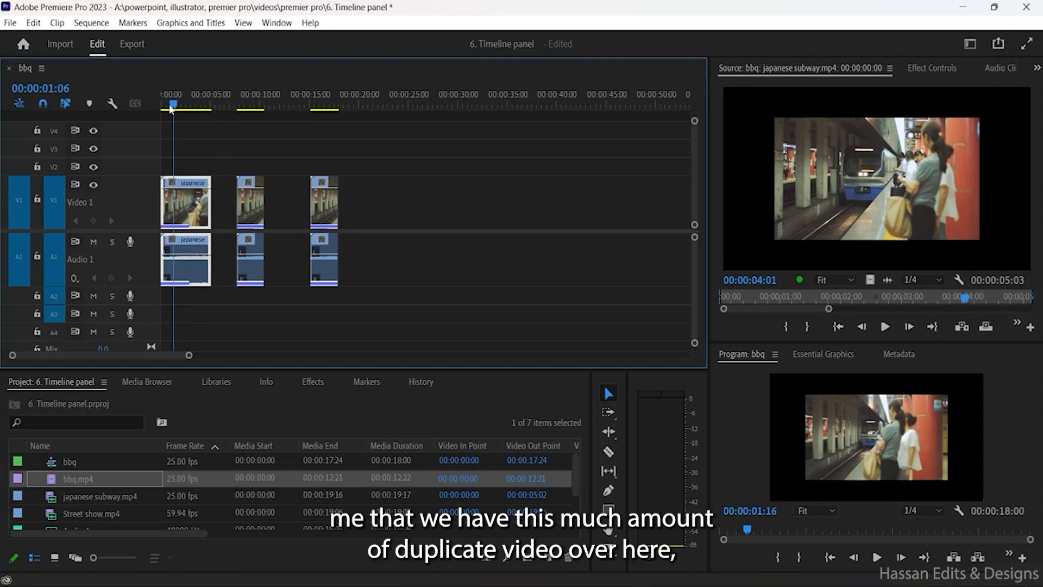
drag(170, 112, 290, 113)
click(253, 189)
drag(337, 247, 334, 248)
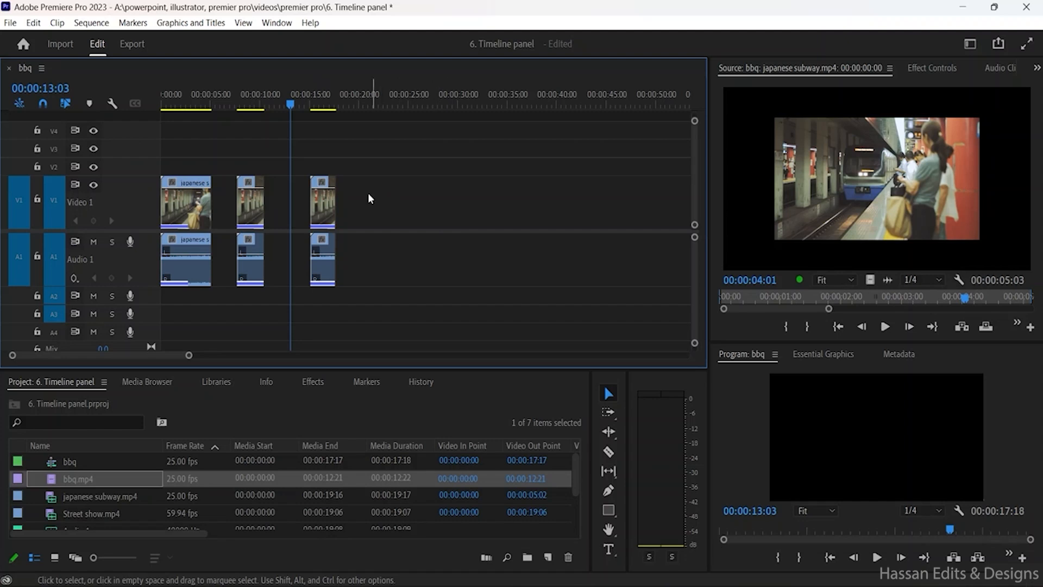
Step: Delete the first japanese subway clip and trim the last copy to end at 00:00:16:09
click(185, 202)
key(Delete)
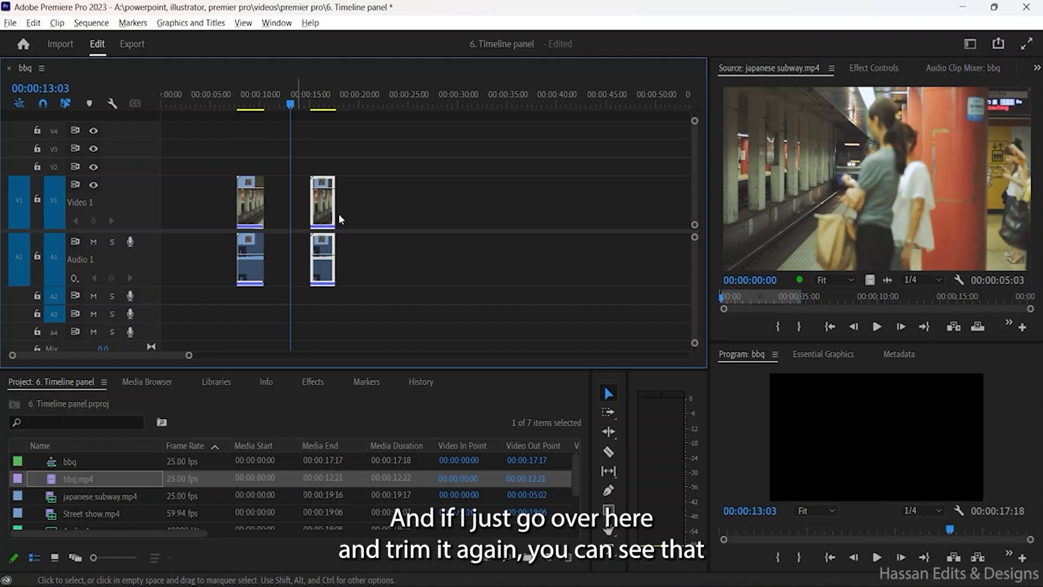
drag(335, 218, 325, 228)
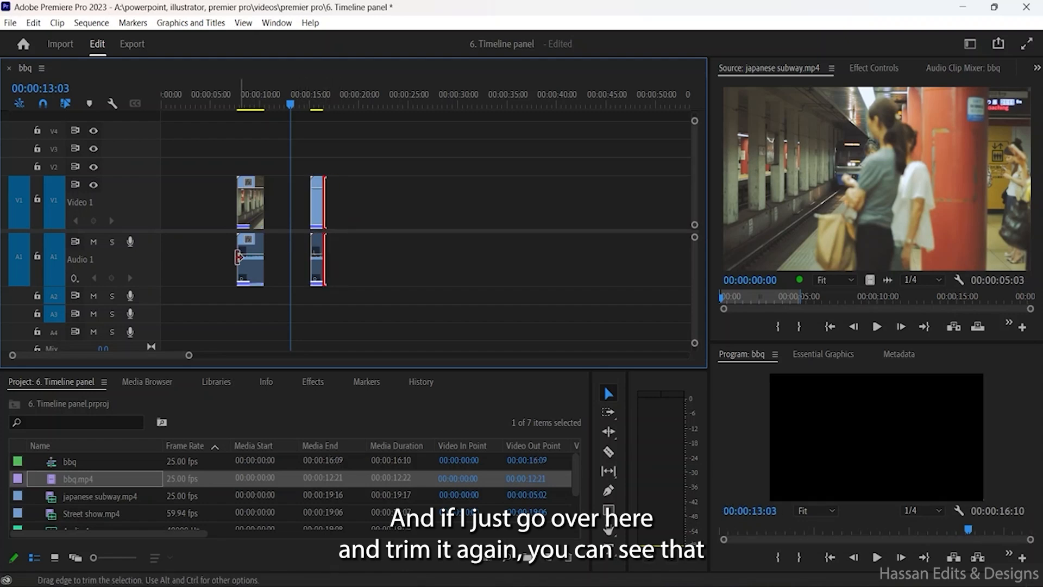
Step: Remove both remaining japanese subway clips from the sequence, first extending the last one to end at 00:00:22:10
click(259, 227)
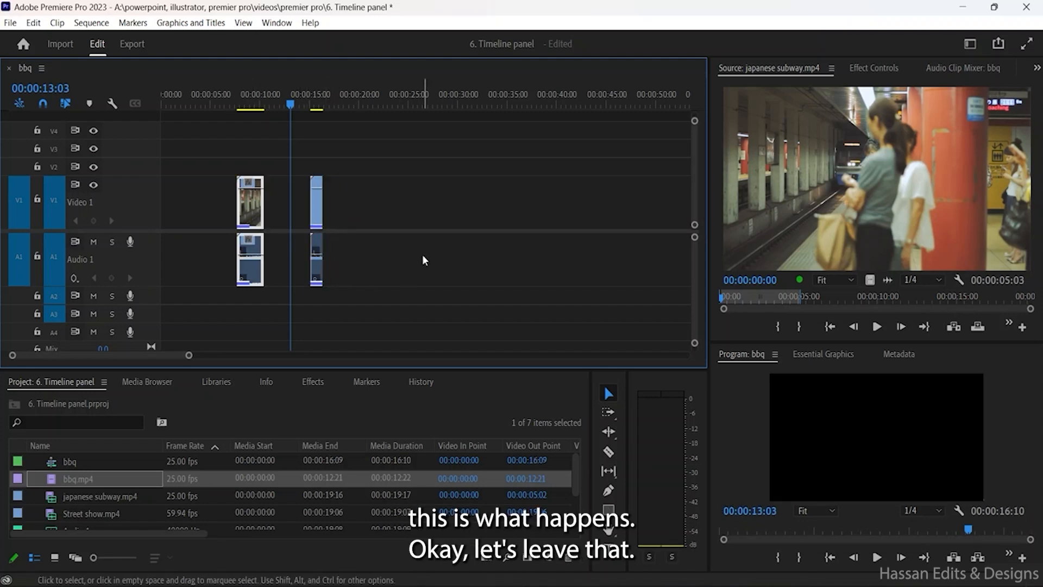
key(Delete)
drag(317, 195, 314, 250)
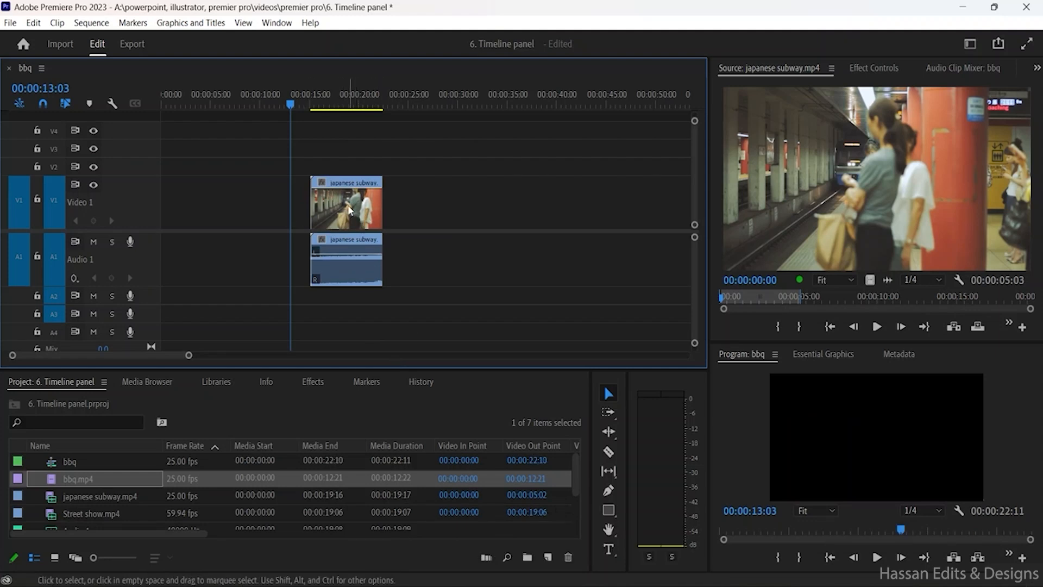
key(Delete)
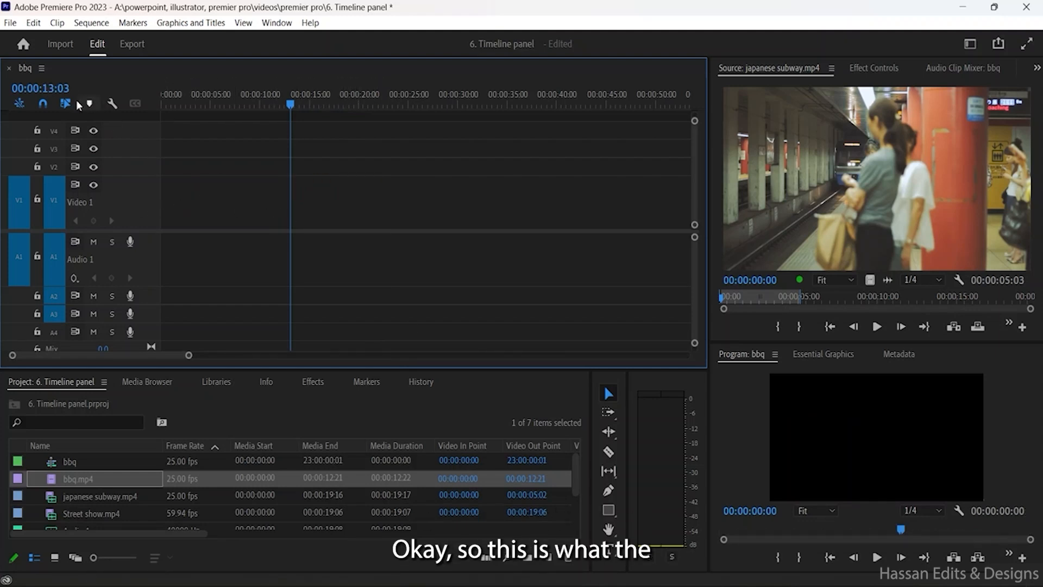
Step: Place bbq.mp4 at the start of Video 1 and split it with the Razor tool at about 2.5 and 6 seconds
click(112, 104)
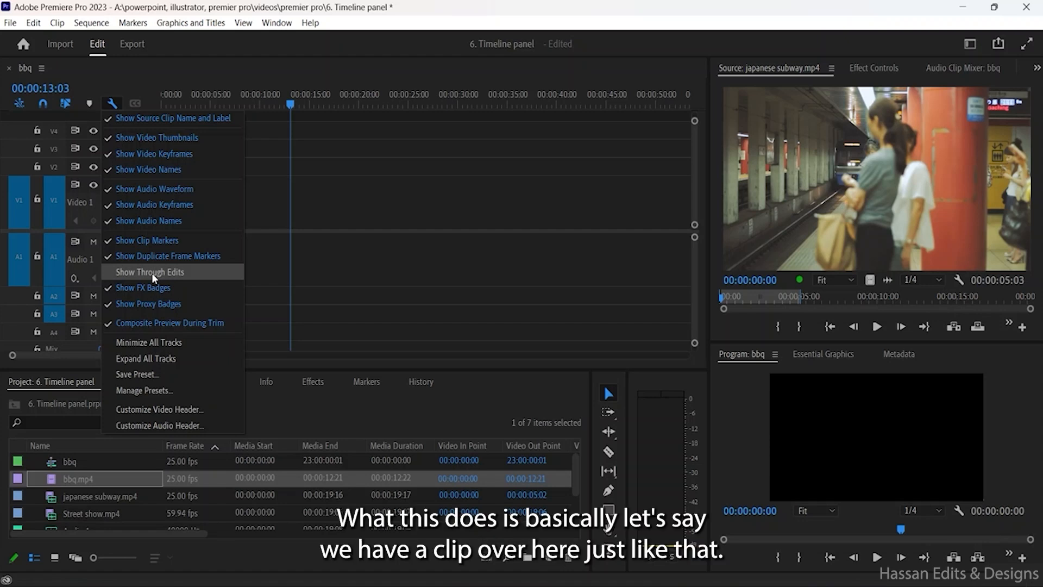
click(303, 291)
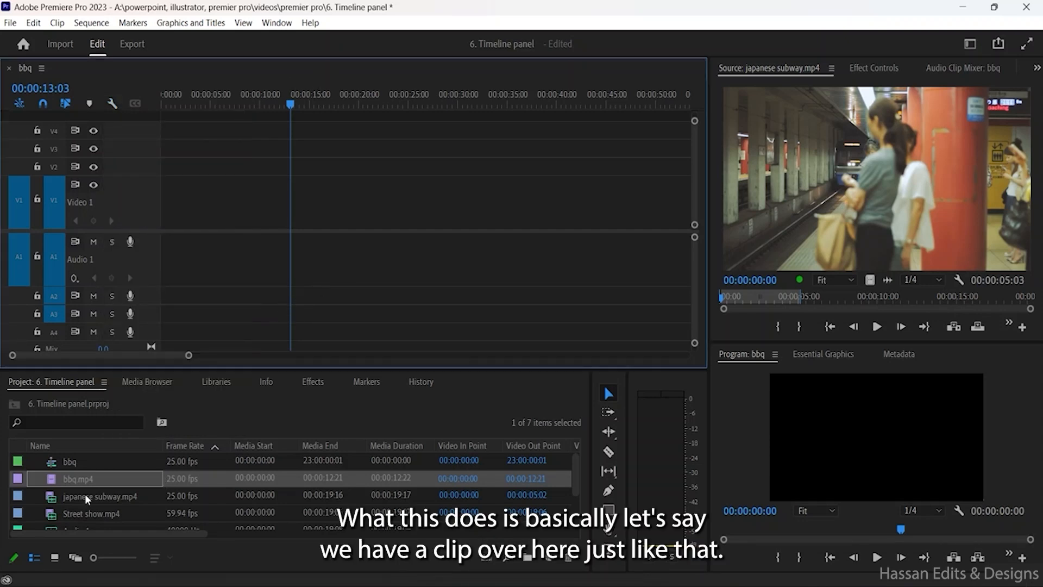
drag(92, 478, 159, 216)
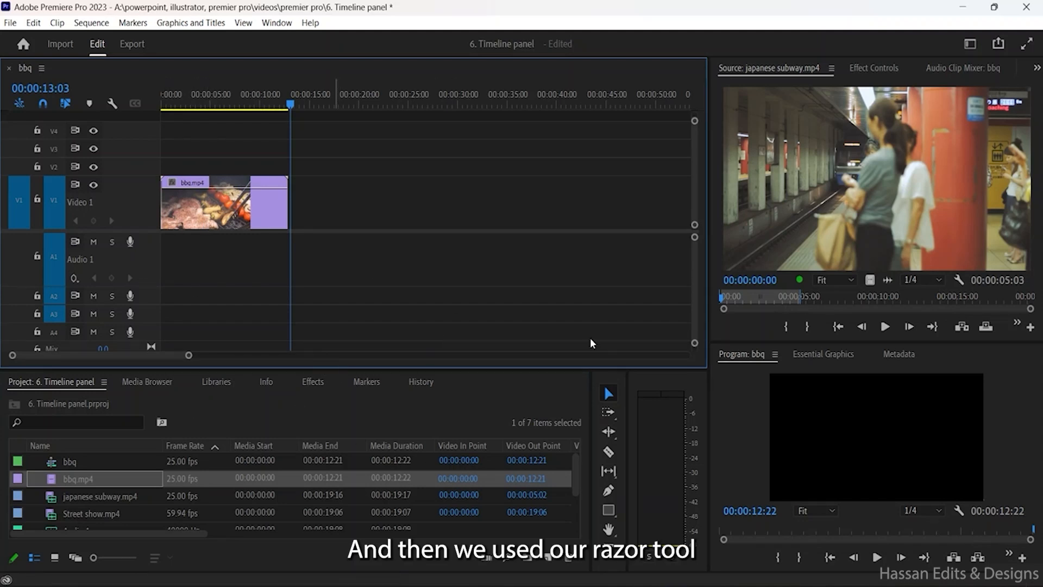
click(608, 451)
click(185, 204)
click(220, 203)
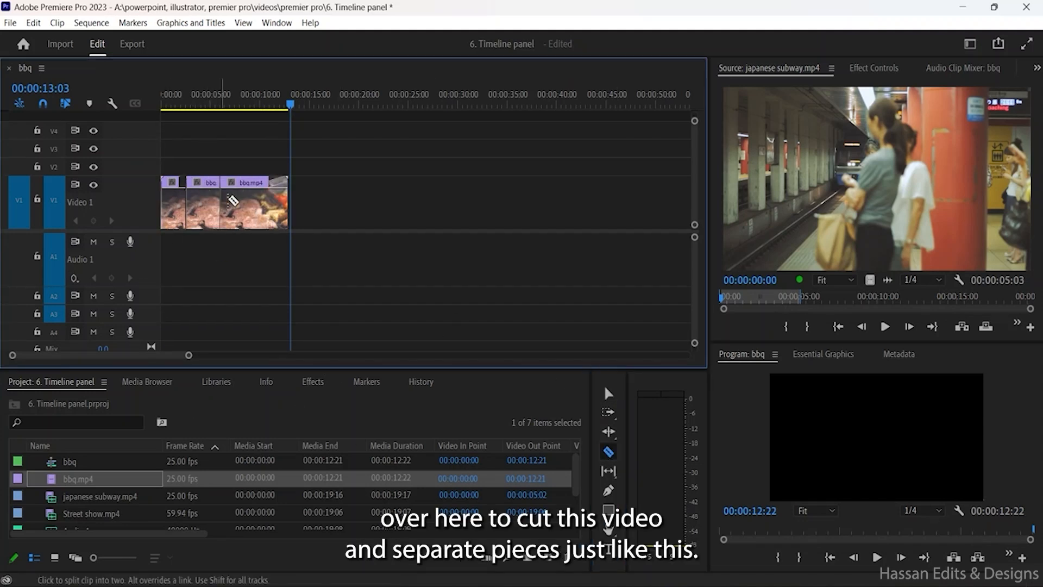
Step: Split bbq.mp4 with the Razor tool at about 8.5 and 11.5 seconds and move the playhead to 00:00:15:15
click(248, 203)
click(274, 203)
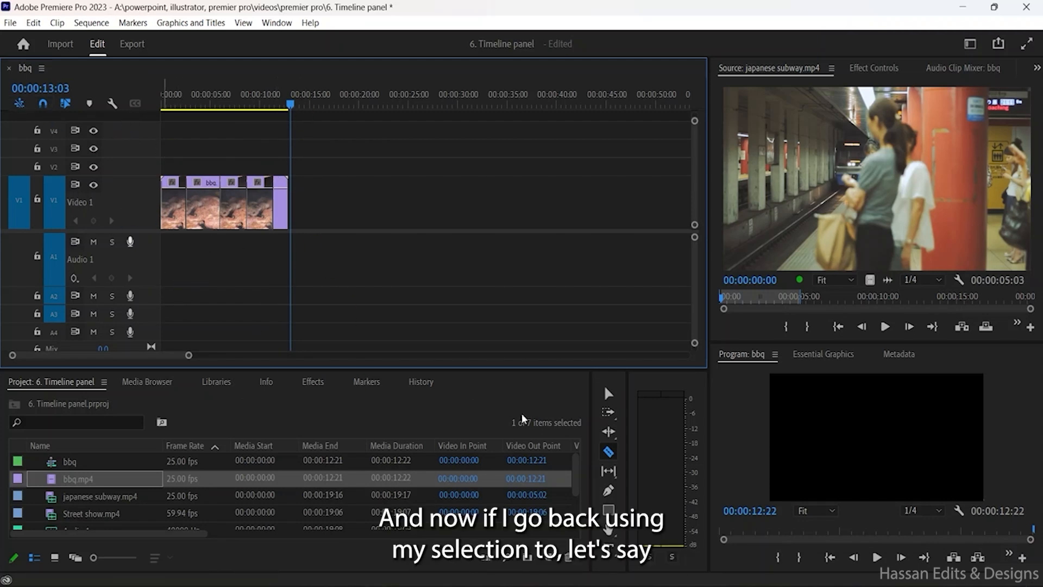
click(608, 394)
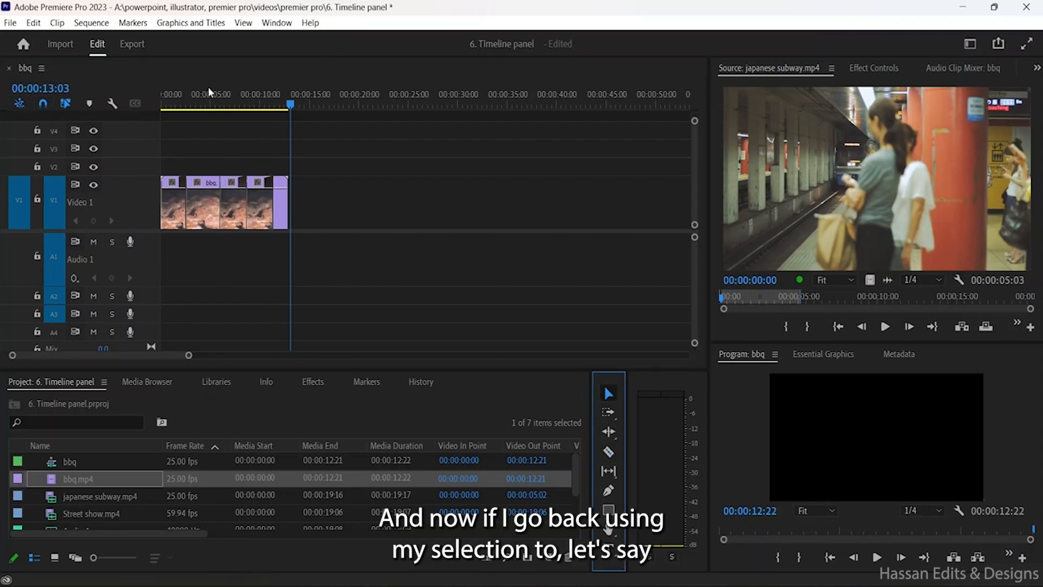
click(293, 107)
drag(293, 107, 315, 107)
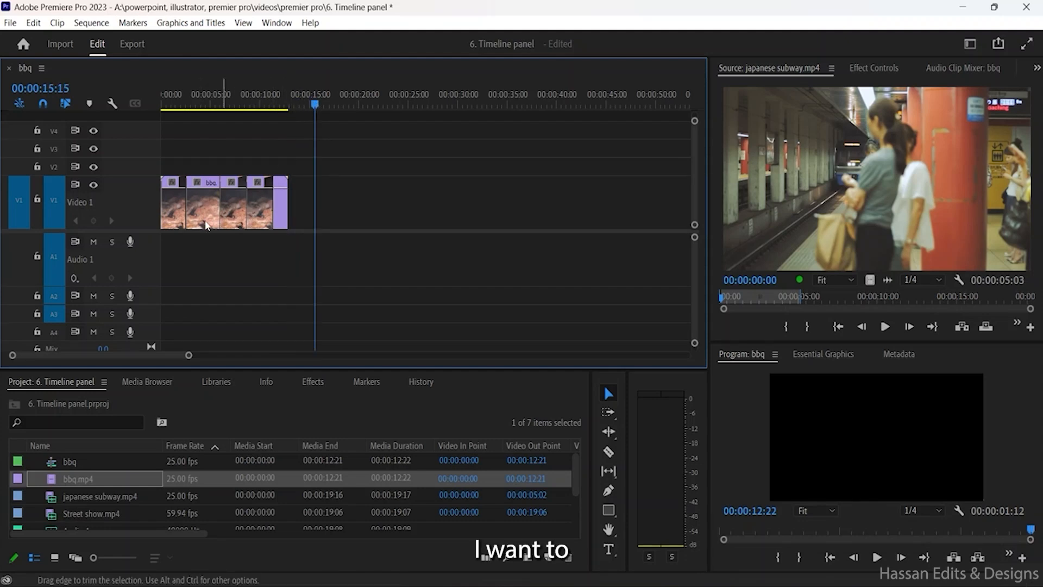
Step: Select the cut bbq.mp4 pieces on Video 1 one after another to compare them
mouse_move(197, 227)
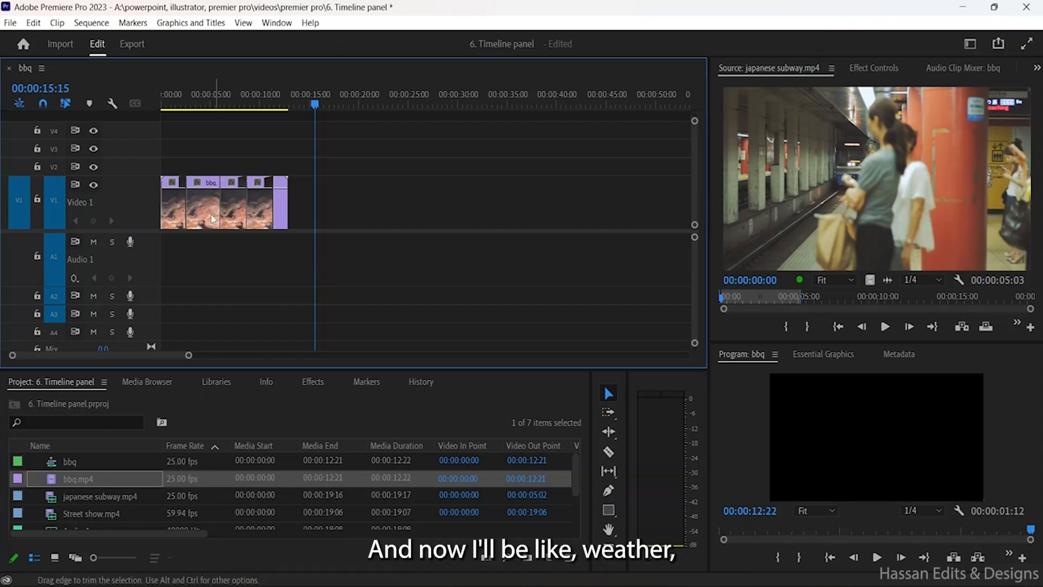
click(178, 220)
click(194, 219)
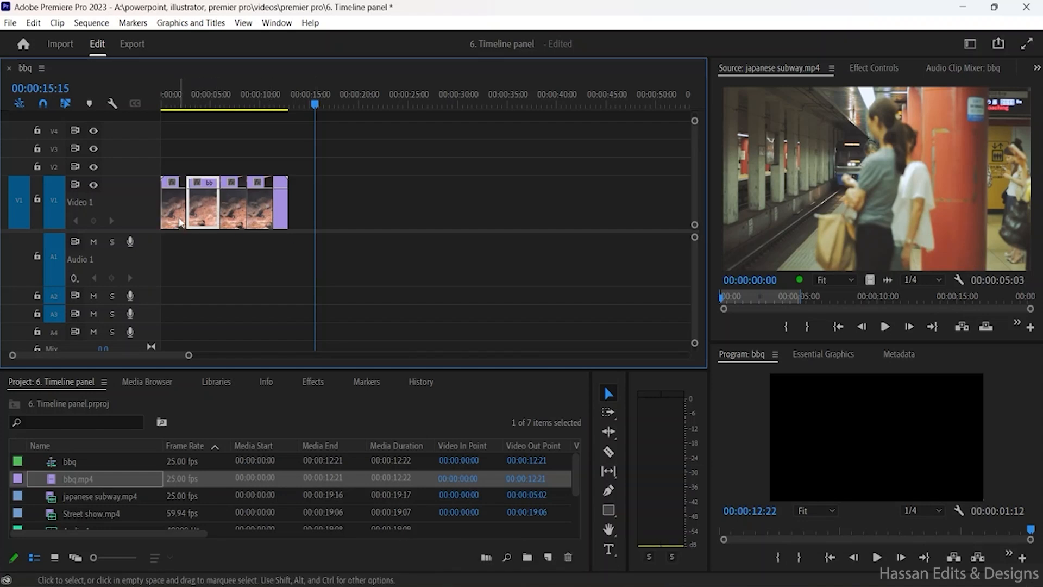
click(262, 214)
click(261, 215)
click(232, 216)
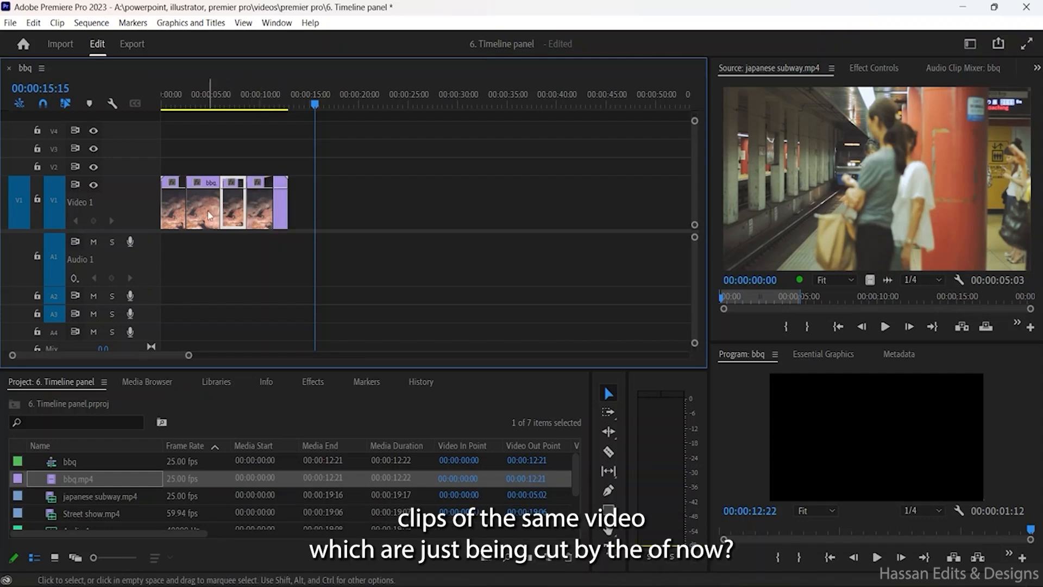
click(206, 215)
click(176, 216)
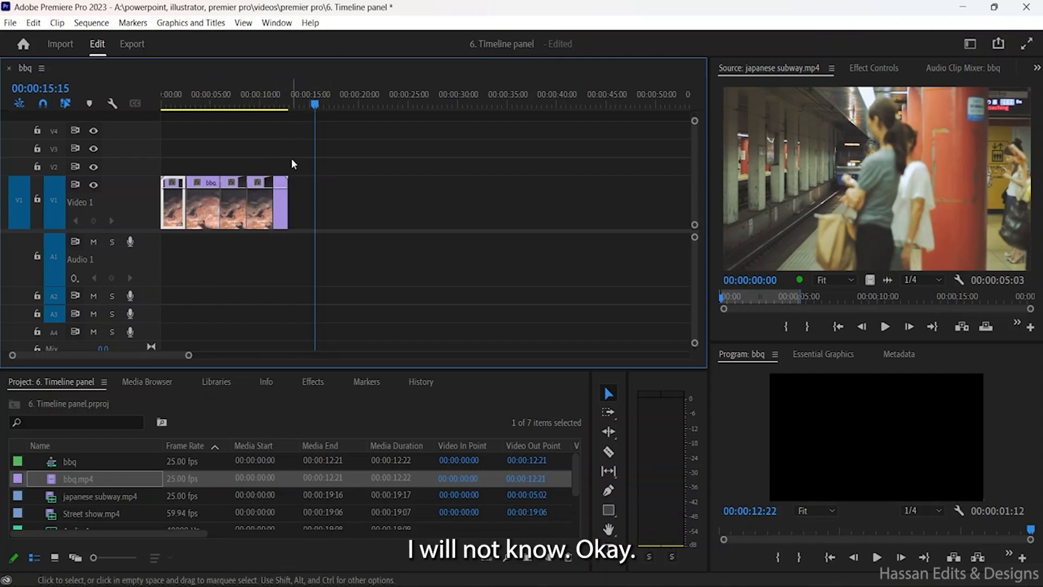
Step: Move the playhead to 00:00:15:19 and turn on Show Through Edits in the timeline display settings
click(312, 104)
mouse_move(297, 108)
mouse_down()
mouse_move(270, 106)
mouse_move(316, 110)
mouse_up()
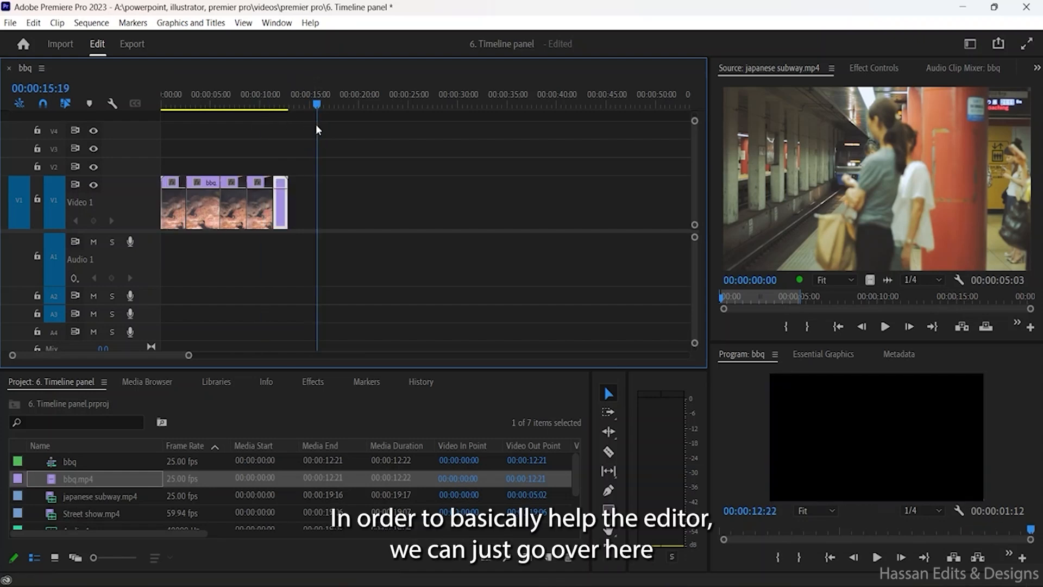
click(112, 104)
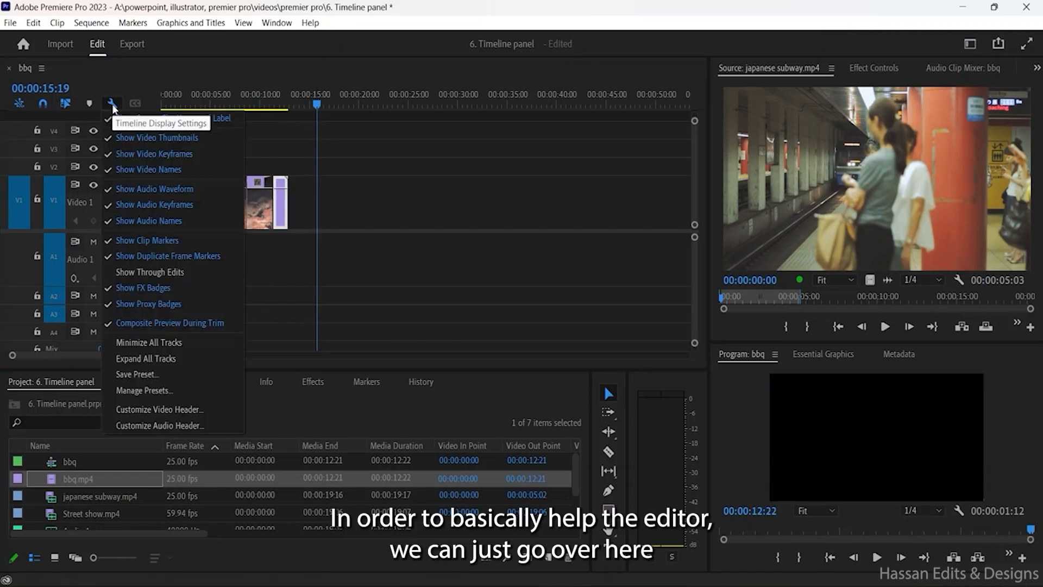
click(161, 273)
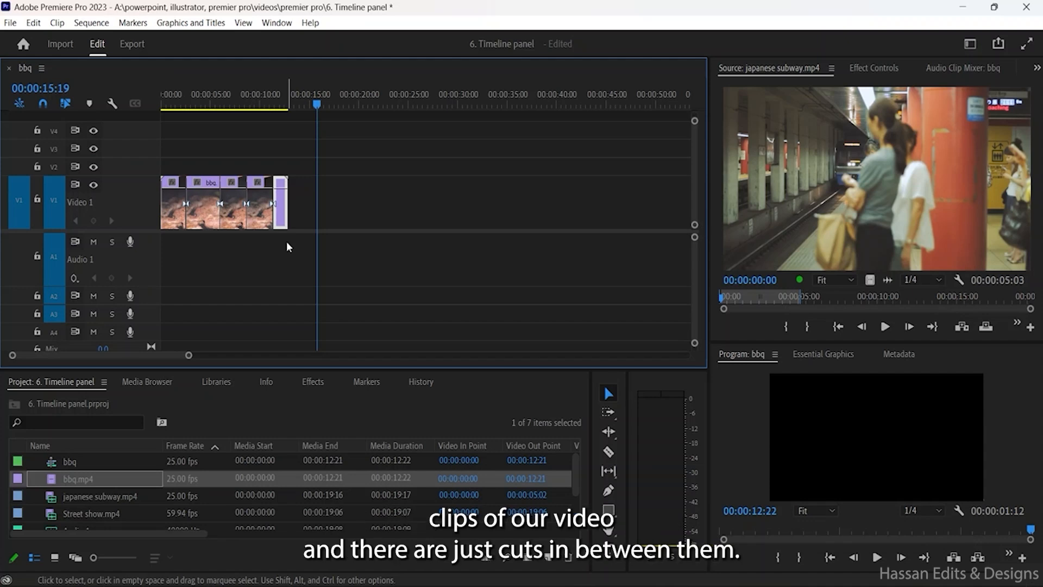
Step: Check the through-edit marks on the cut pieces and undo all Razor cuts in bbq.mp4
click(202, 209)
click(263, 206)
key(ctrl+z)
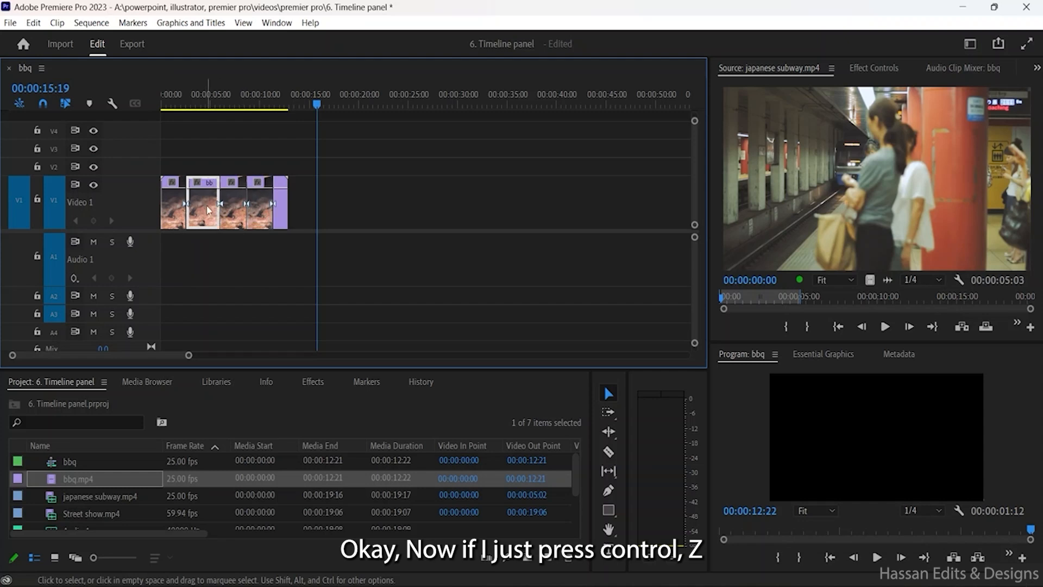
key(ctrl+z)
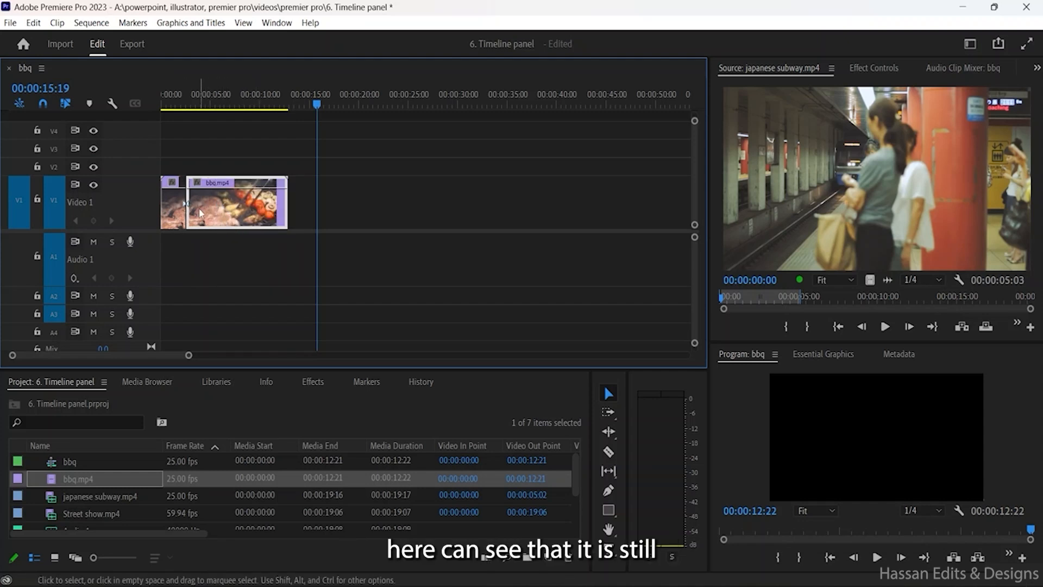
mouse_move(201, 213)
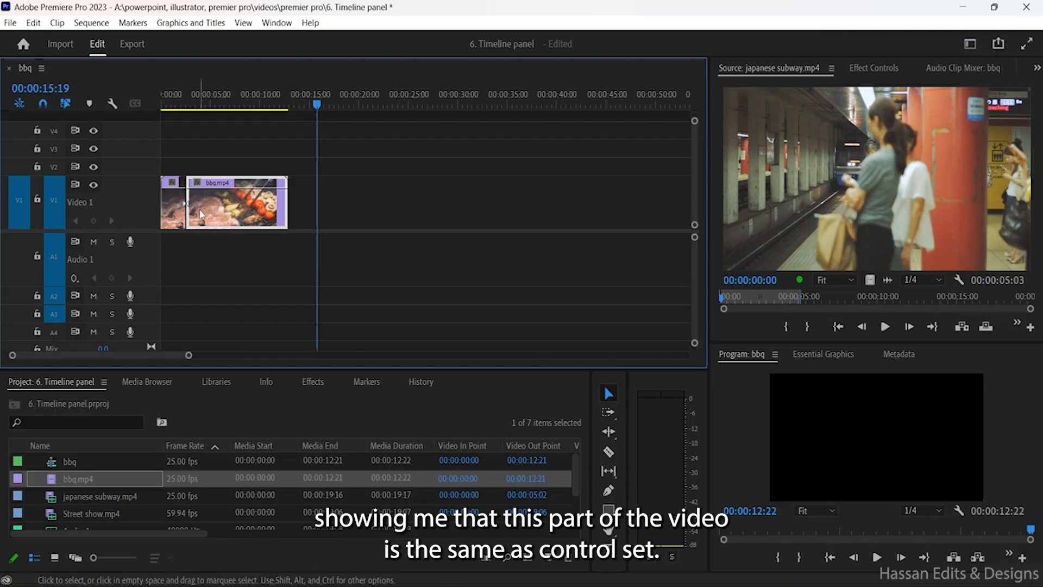
key(ctrl+z)
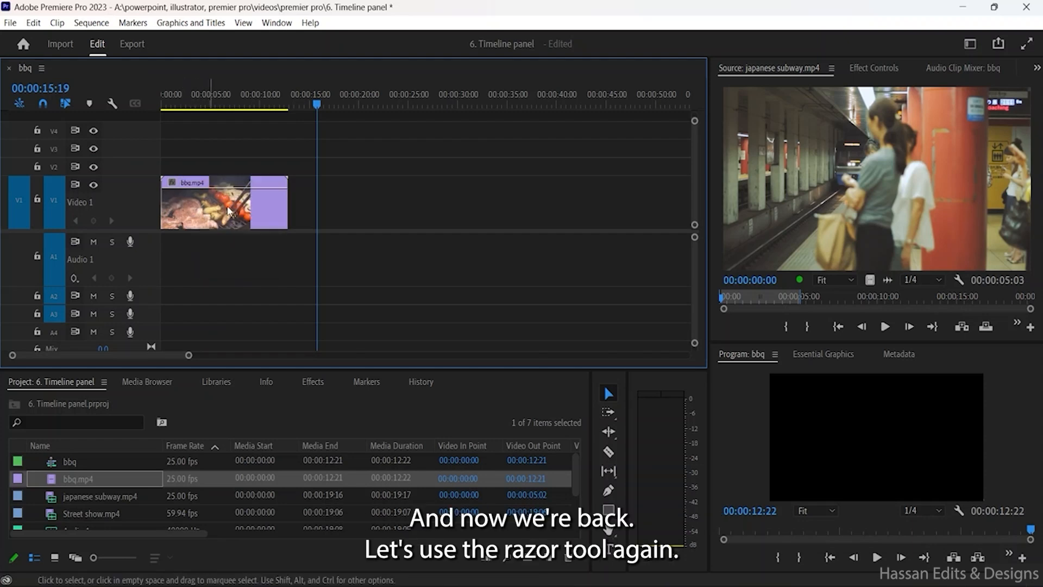
Step: Try splitting bbq.mp4 with the Razor tool at about 7 and 10 seconds, and undo both cuts
click(609, 452)
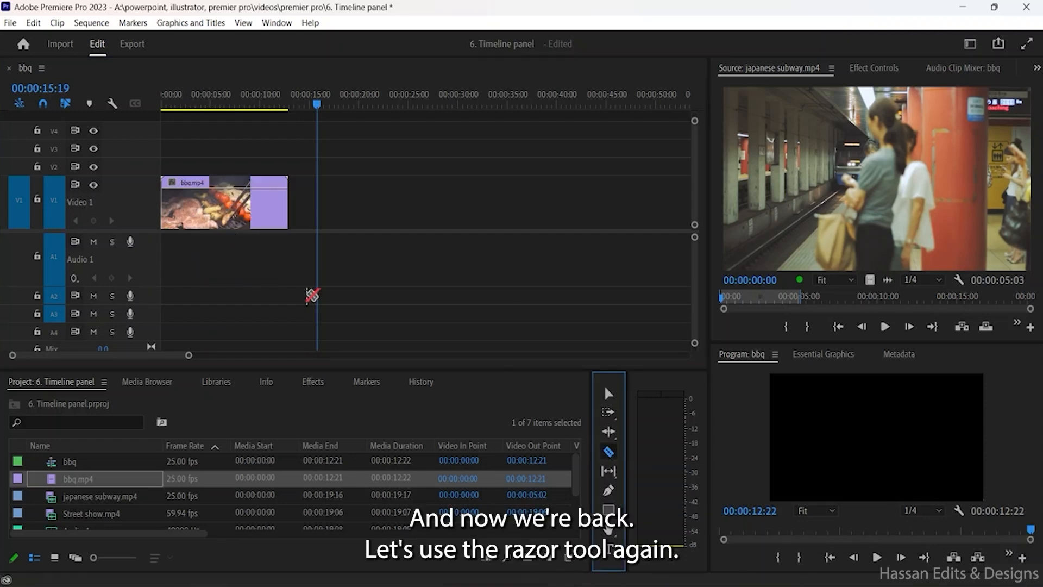
click(232, 214)
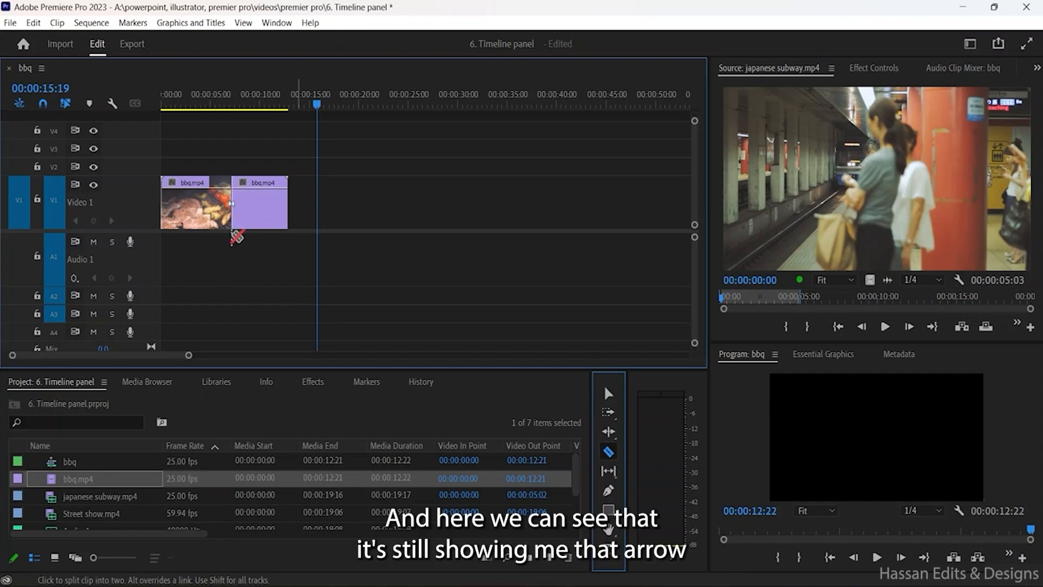
click(258, 214)
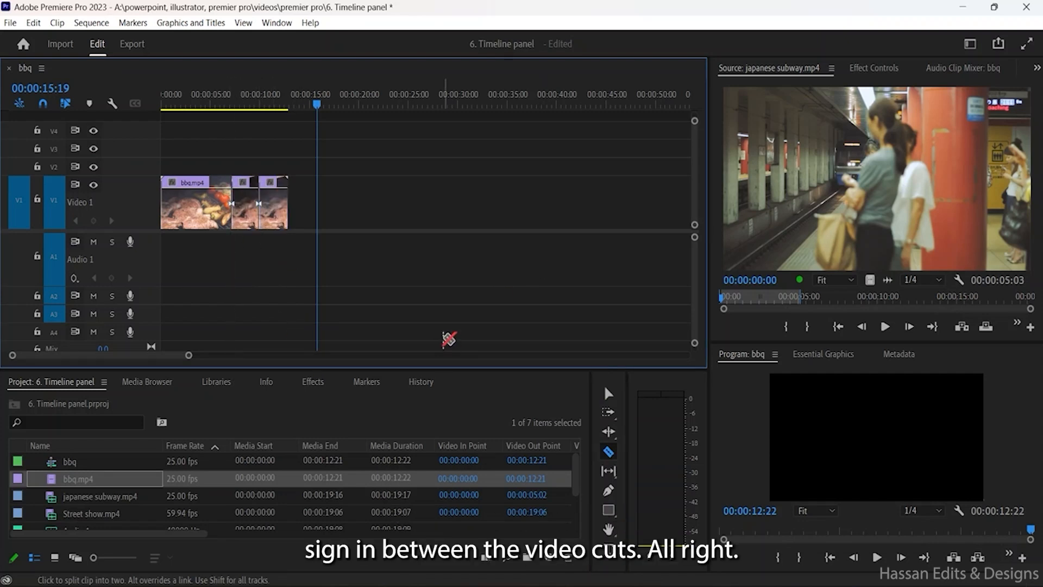
key(ctrl+z)
key(ctrl+z)
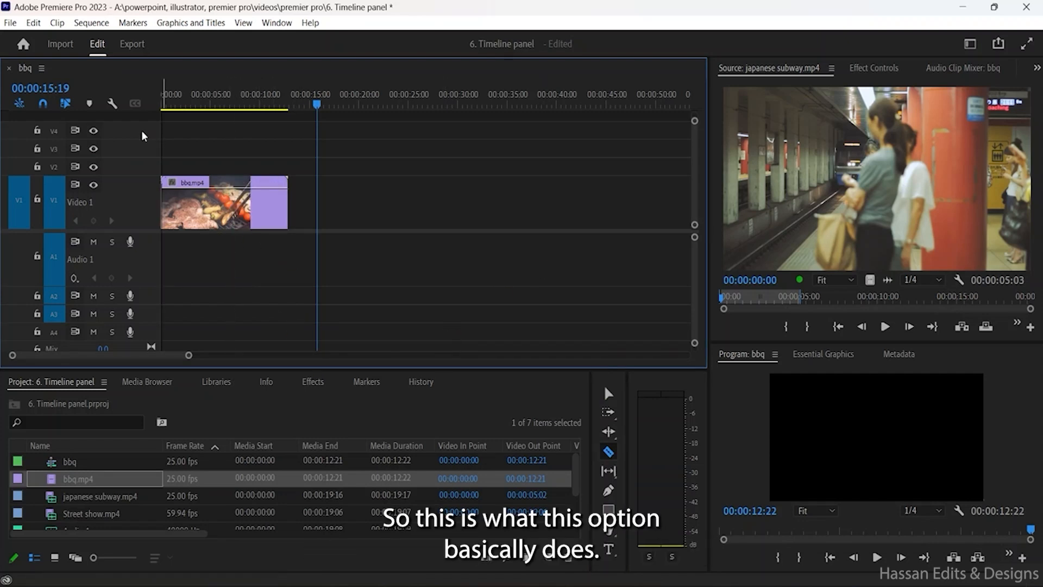
Step: Minimize all timeline tracks and expand them all again through the timeline display settings
click(112, 103)
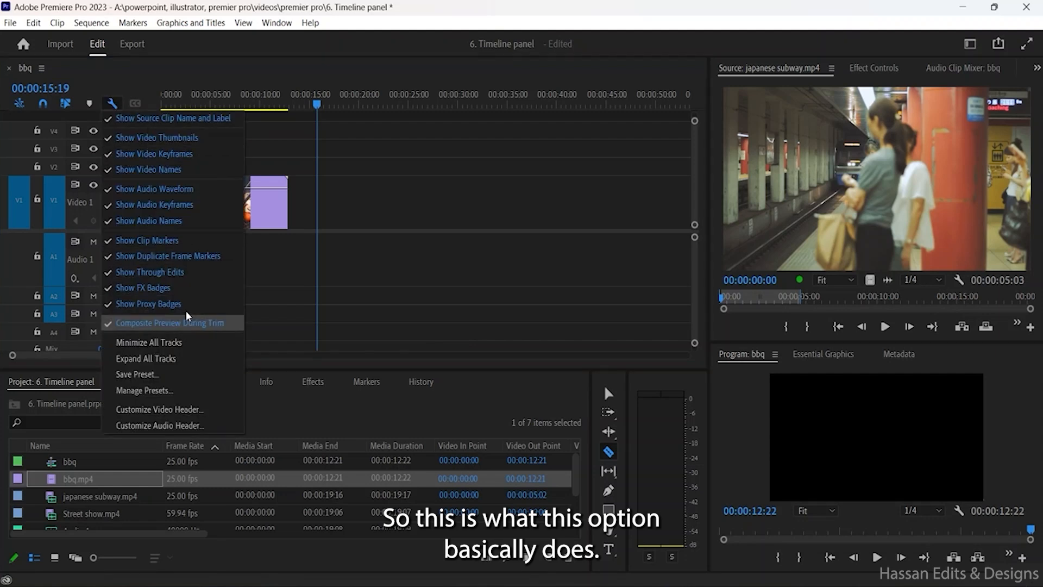
click(161, 344)
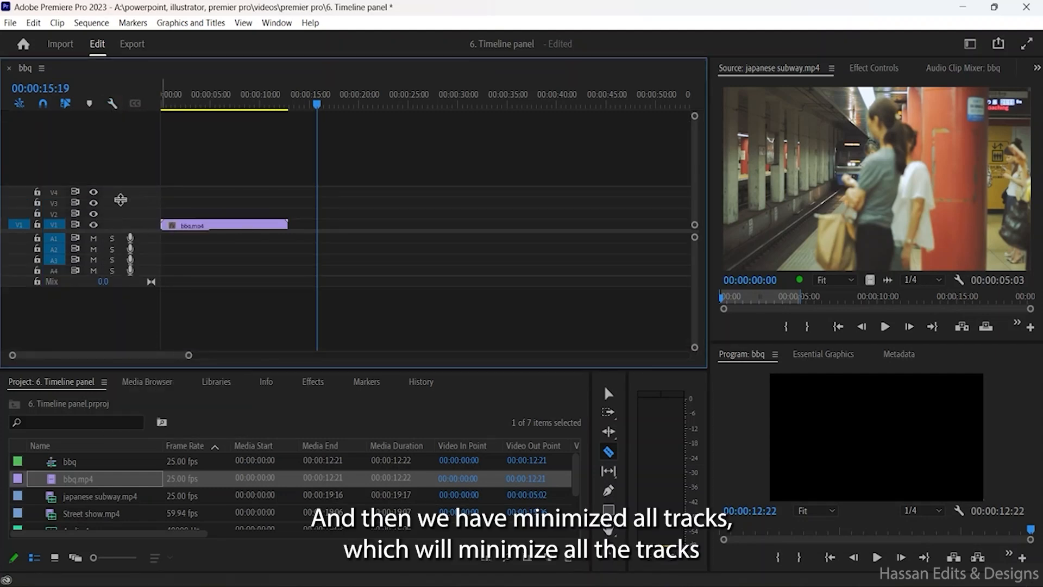
click(113, 103)
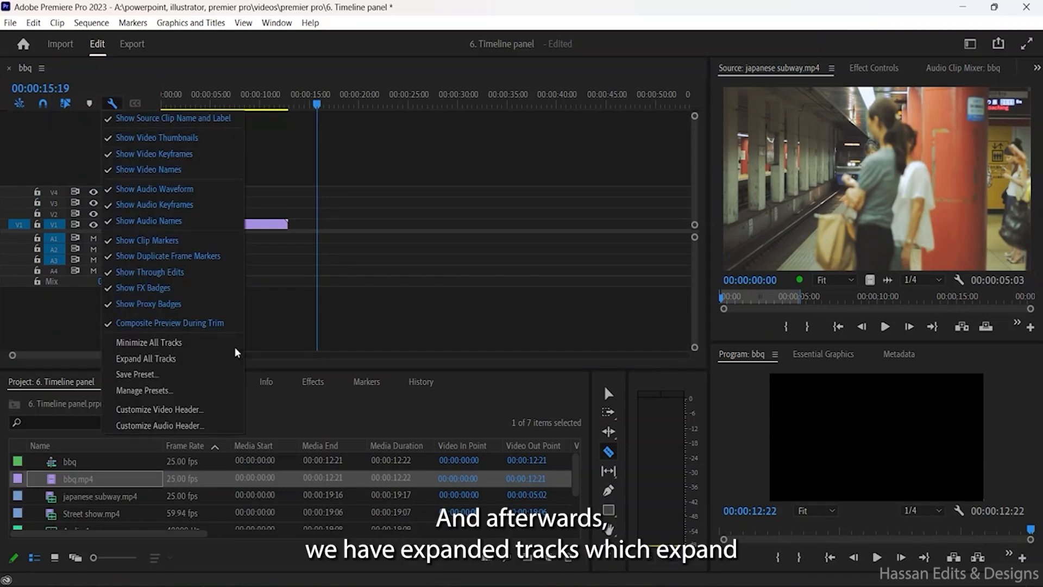
click(172, 358)
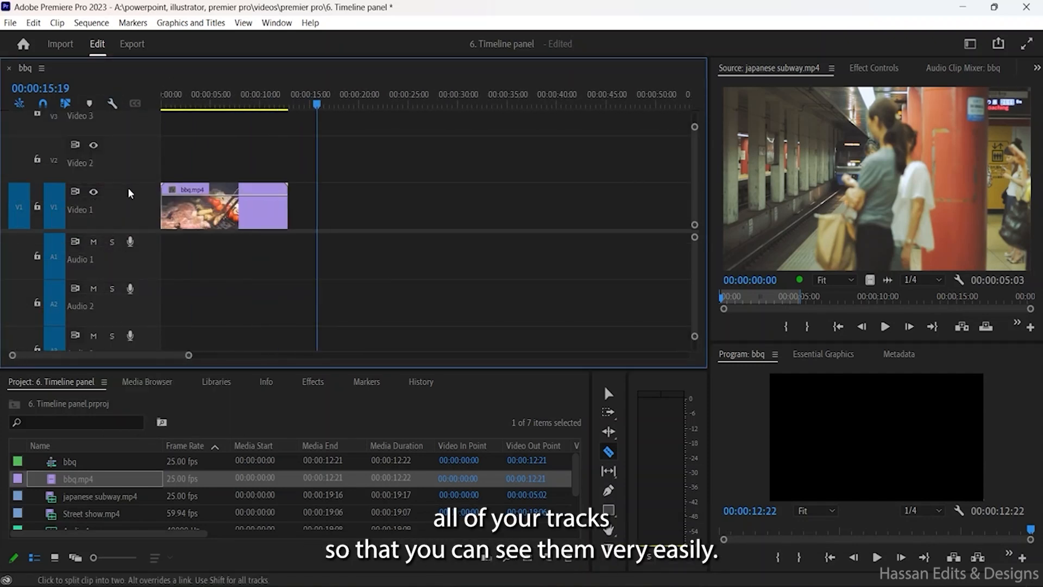
Step: Try out the track name and keyframe buttons in the video header's button editor, and cancel the customization
click(111, 104)
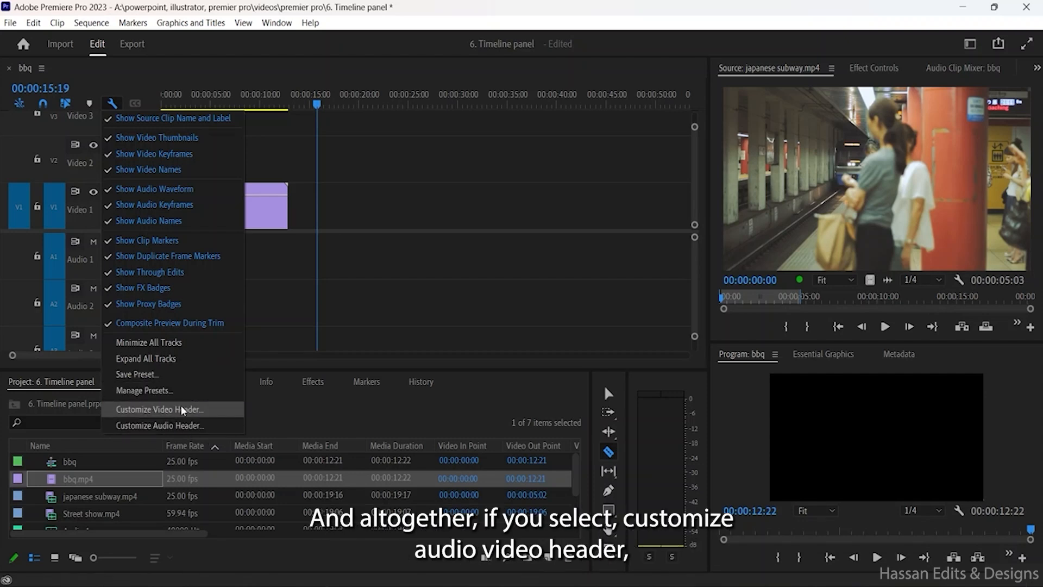
key(Escape)
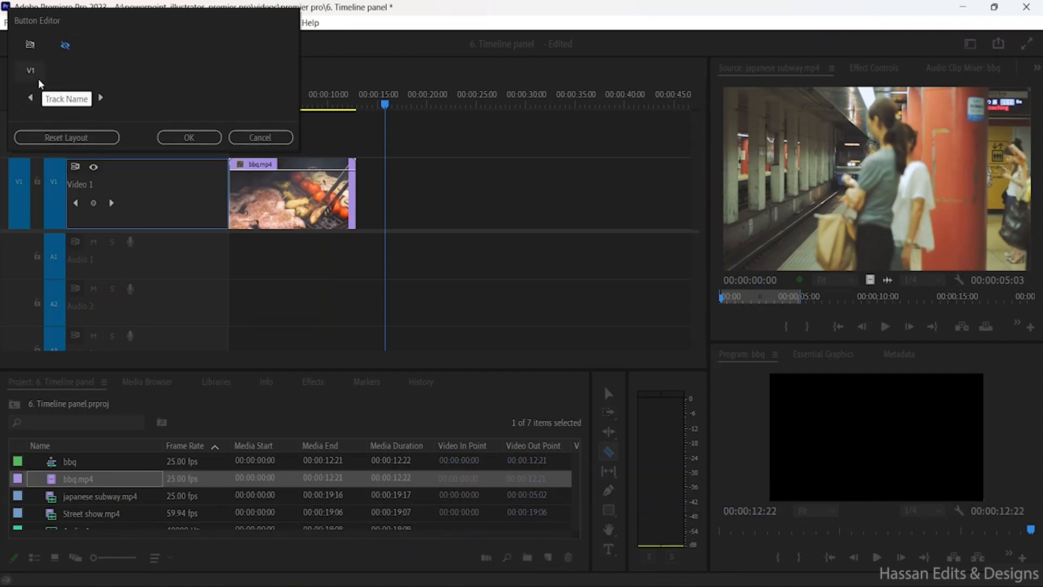
drag(31, 70, 67, 212)
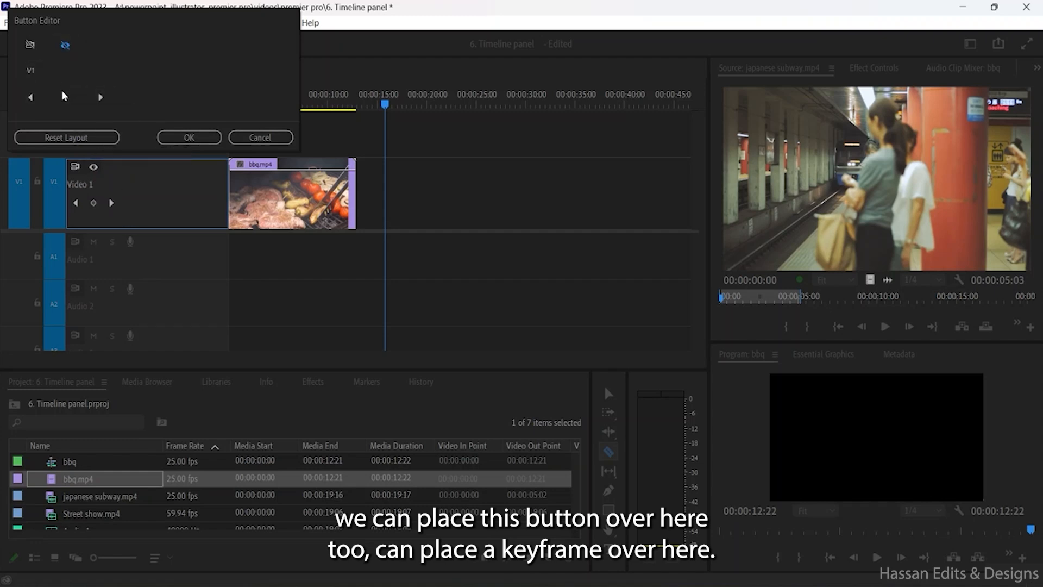
mouse_move(64, 97)
mouse_down()
mouse_move(76, 205)
mouse_move(61, 96)
mouse_up()
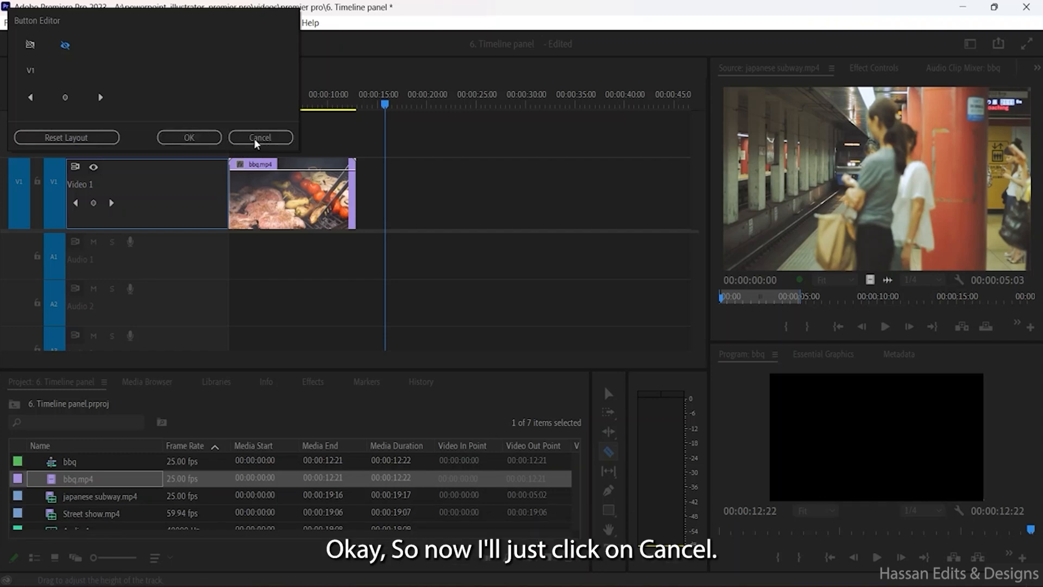
click(261, 137)
Step: Customize the audio header by adding the Left/Right Balance control beside the keyframe buttons, and enlarge the Audio 1 track to show it
click(112, 104)
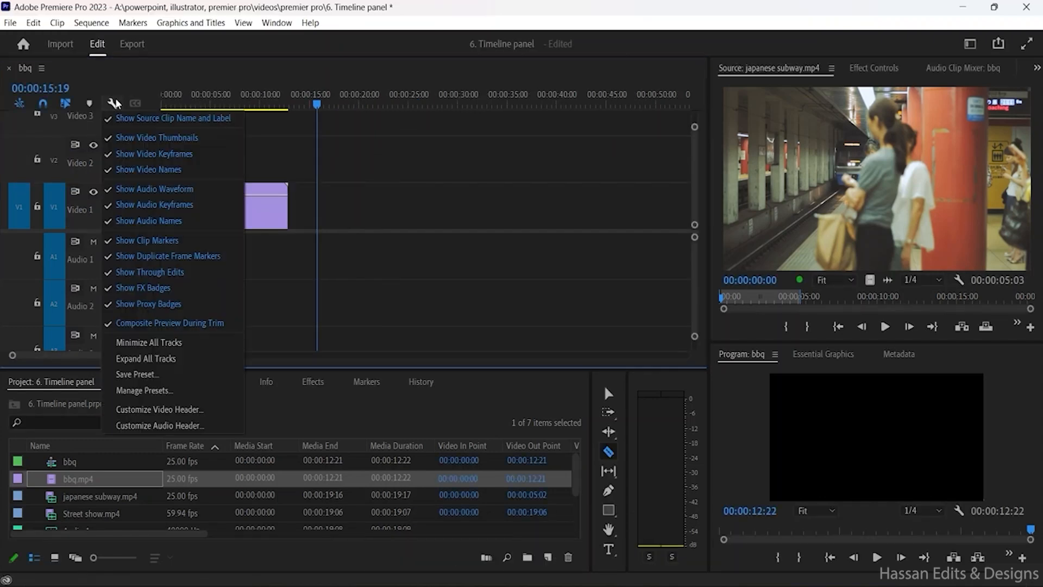
click(178, 427)
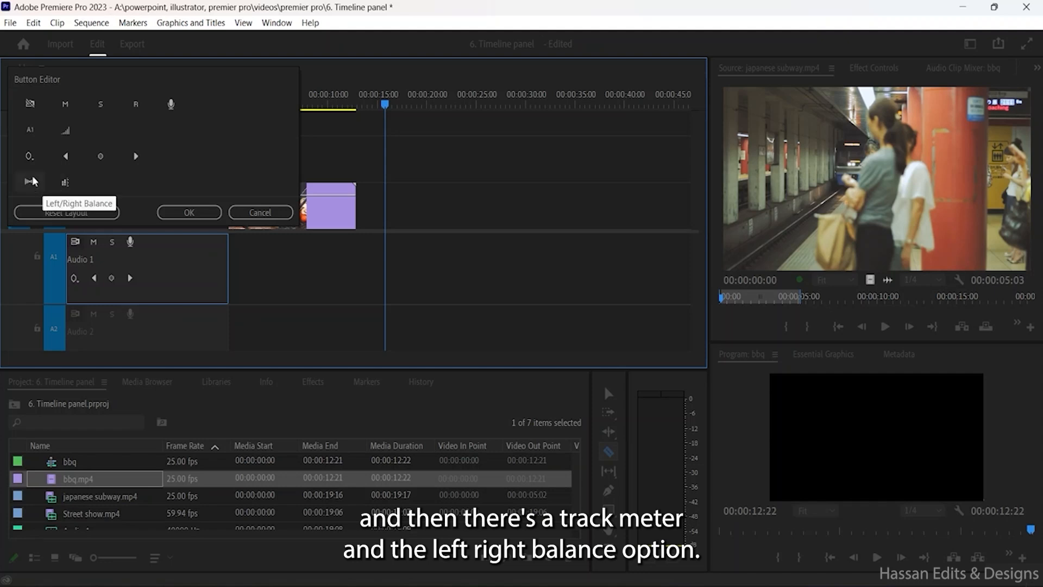
drag(29, 182, 185, 278)
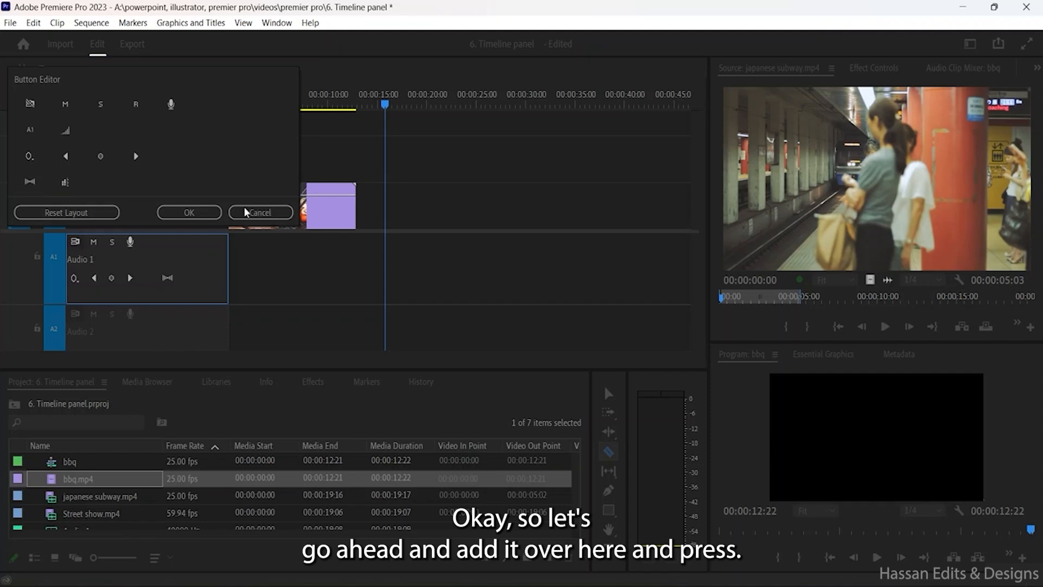
click(166, 212)
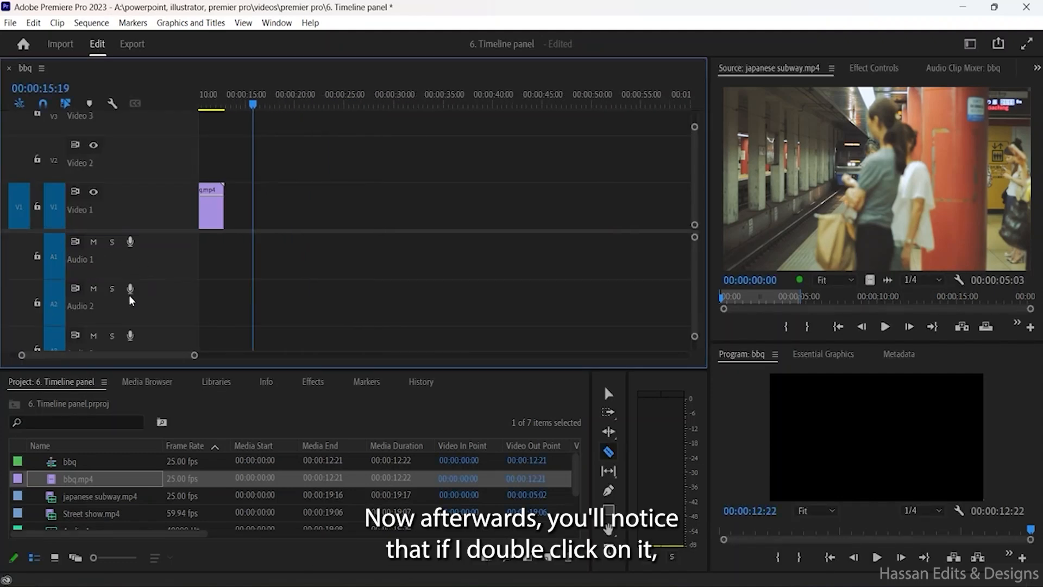
scroll(129, 294, up, 3)
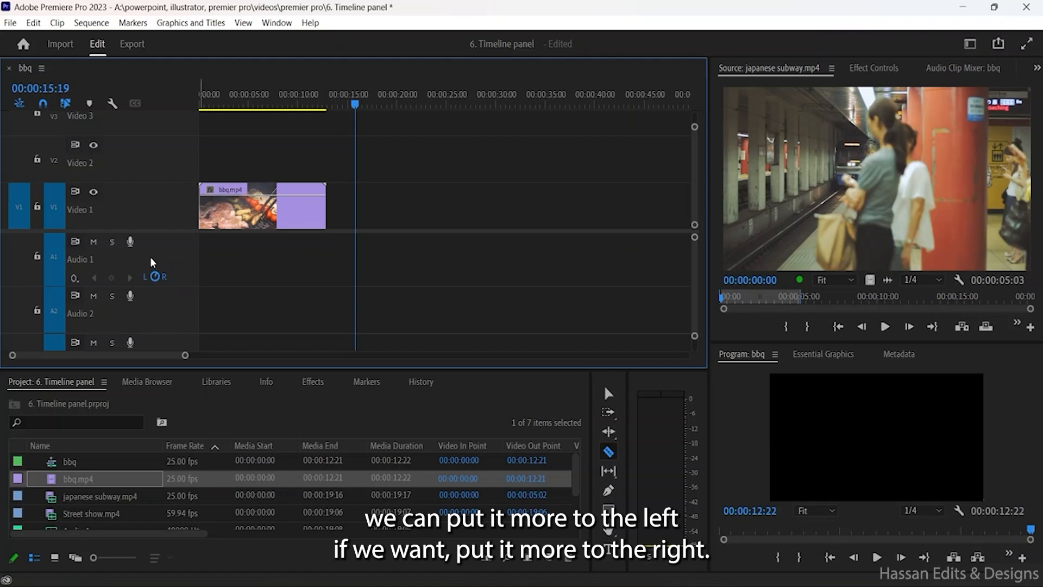
Step: Undo the placement of bbq.mp4 and the removal of the last japanese subway clip from the sequence
key(Delete)
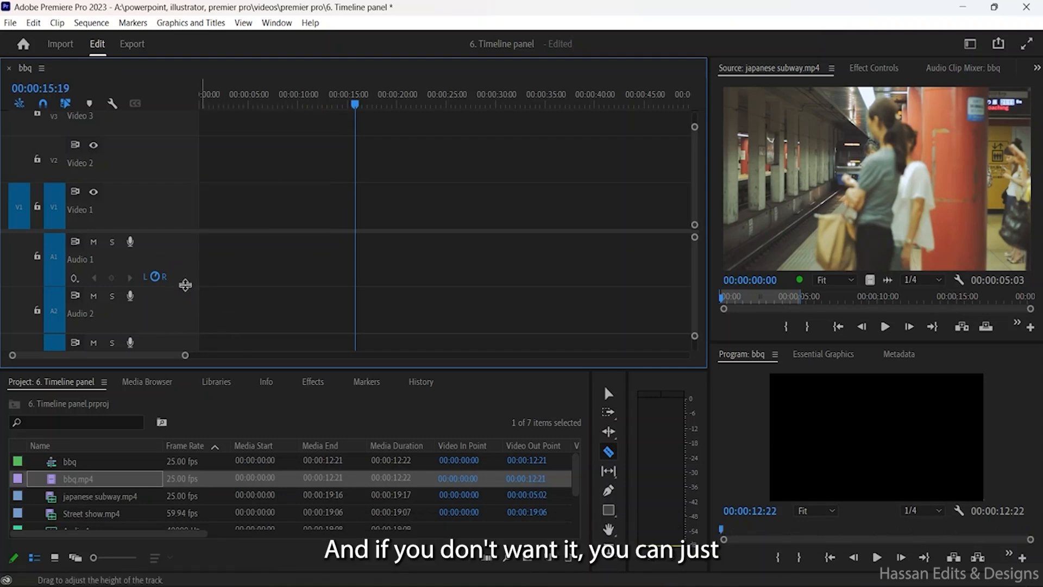
key(ctrl+z)
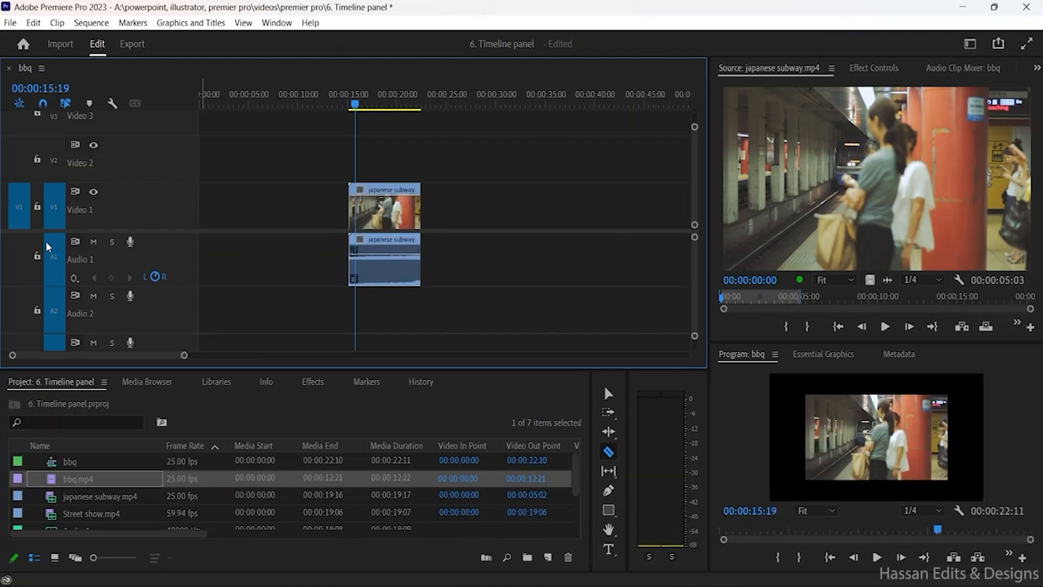
right_click(157, 281)
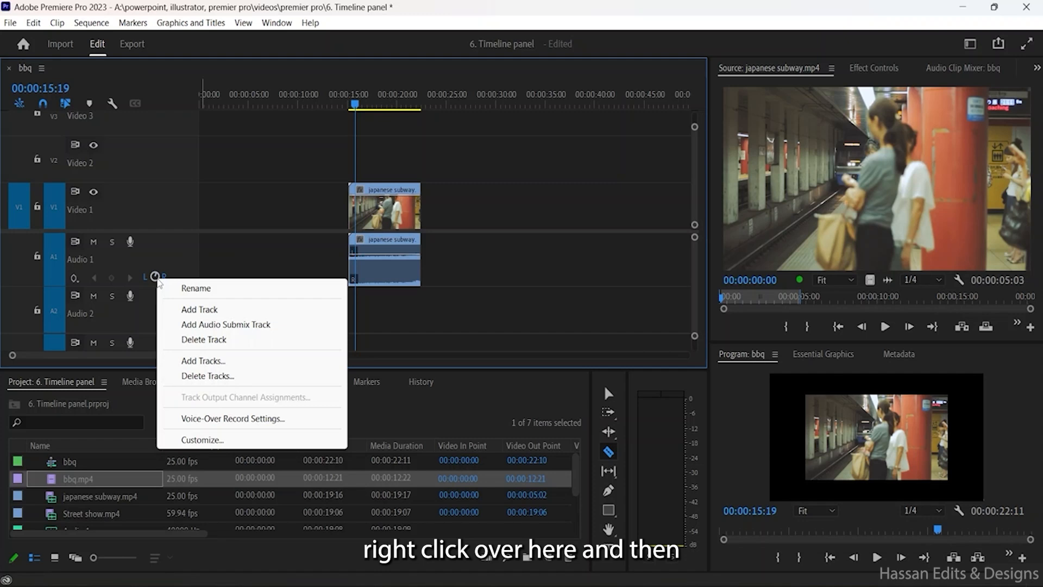
key(Escape)
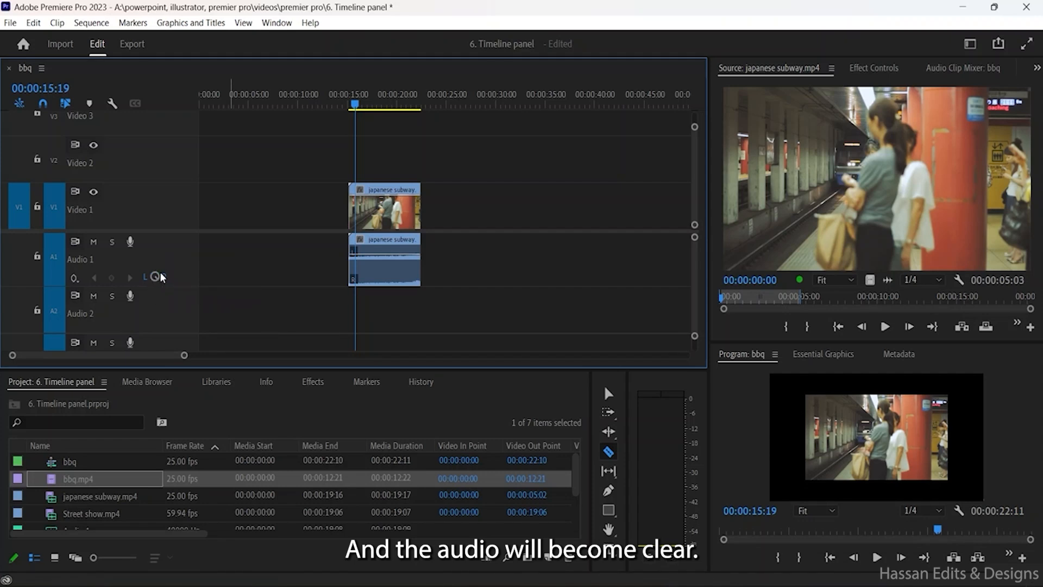
mouse_move(151, 280)
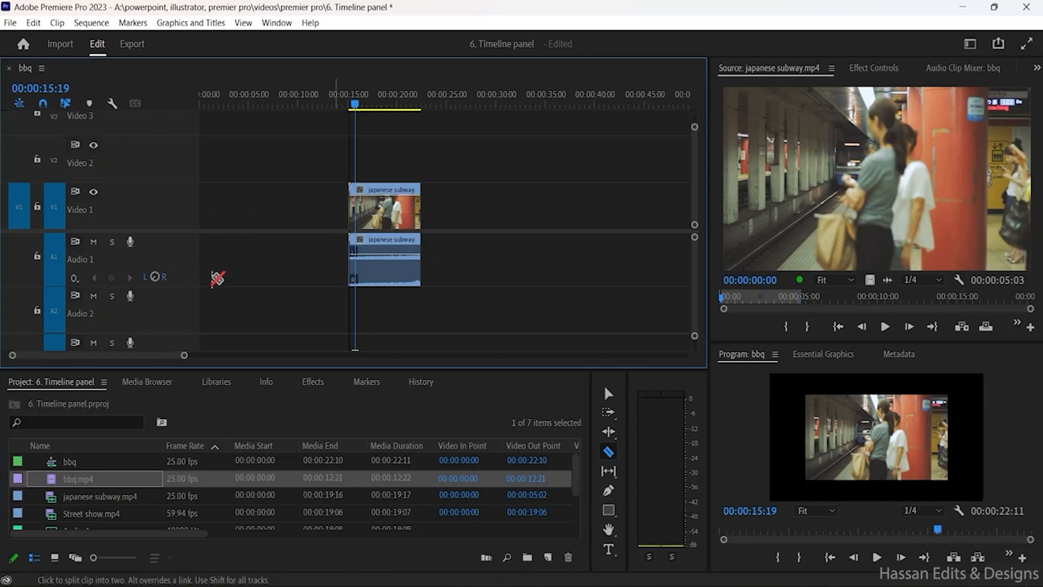
click(112, 104)
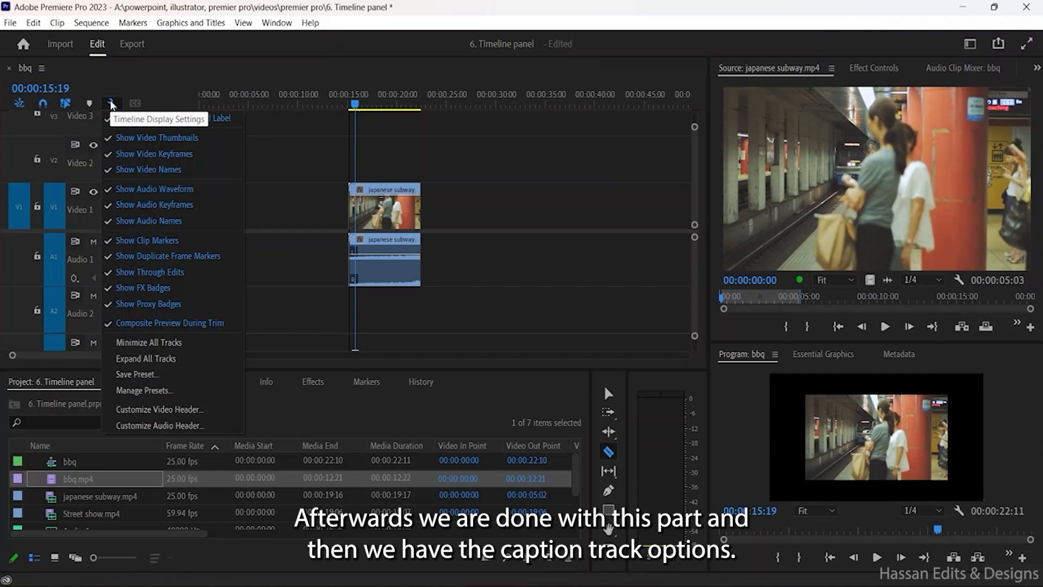
click(71, 130)
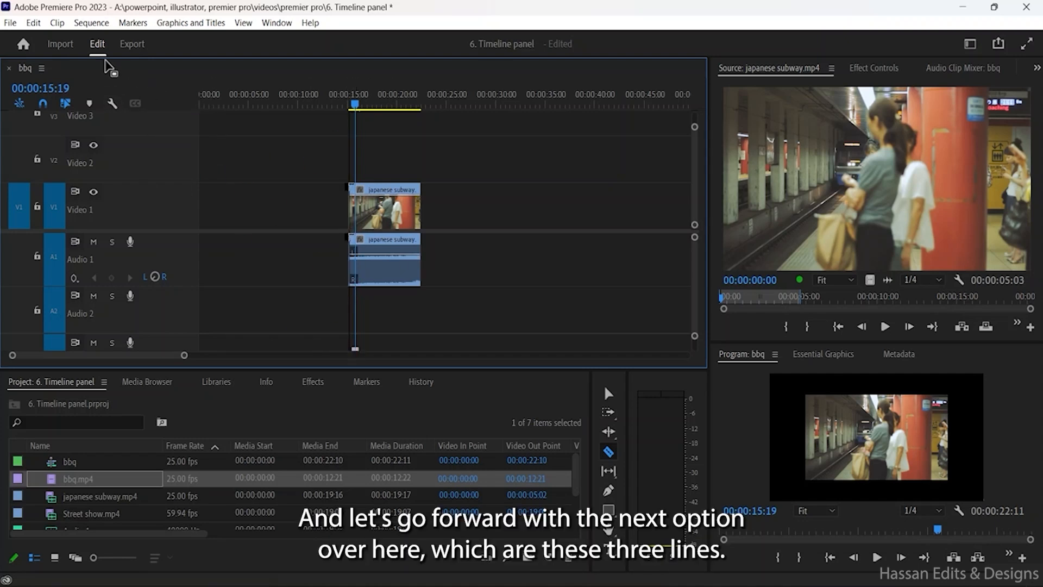
Step: Show the work area bar in the bbq sequence's timeline
click(42, 72)
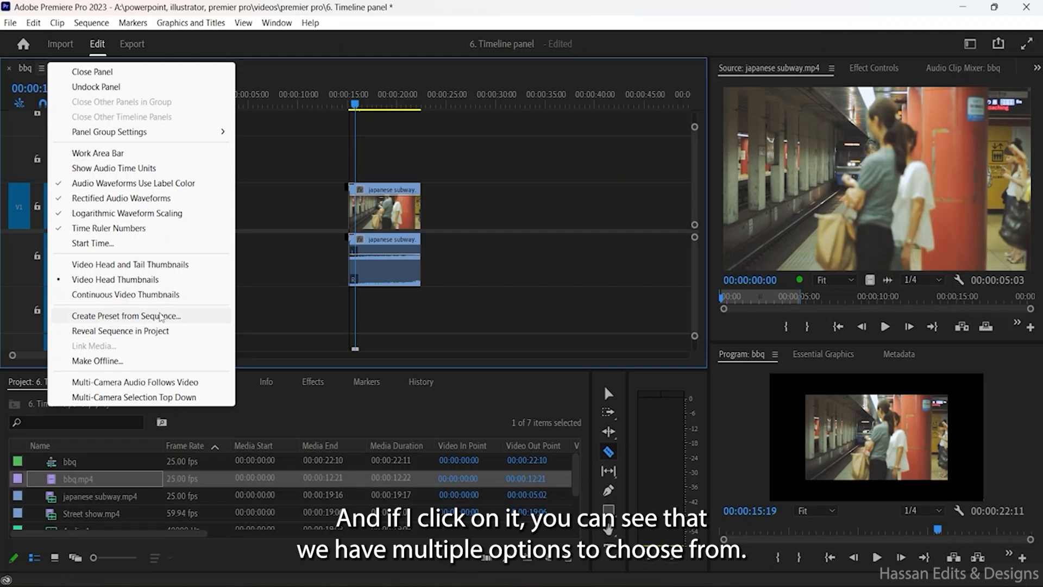
click(114, 155)
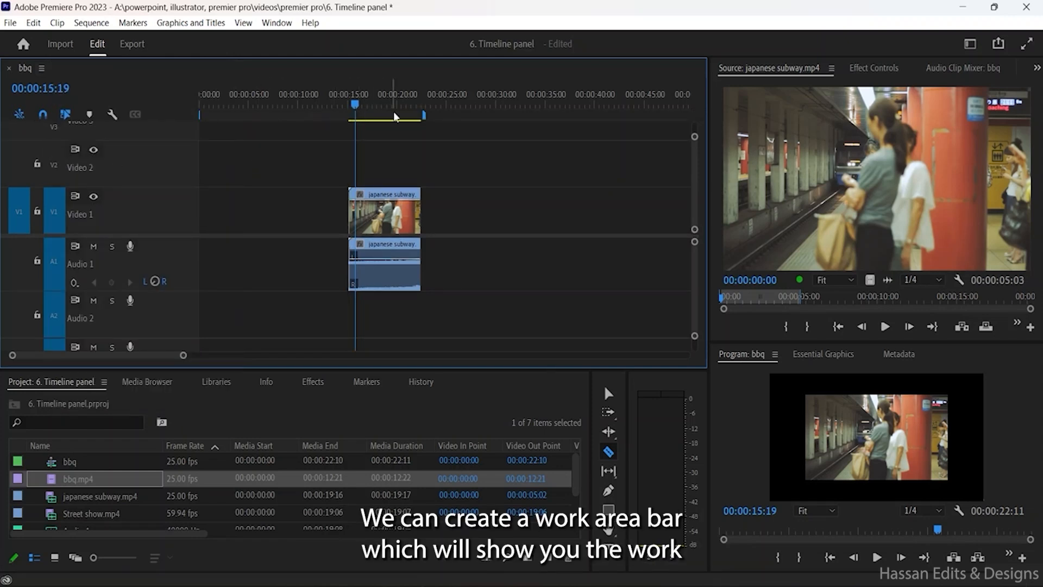
mouse_move(423, 115)
mouse_down()
mouse_move(409, 120)
mouse_move(423, 119)
mouse_up()
Step: Open the bbq sequence's start time settings and cancel them
click(42, 68)
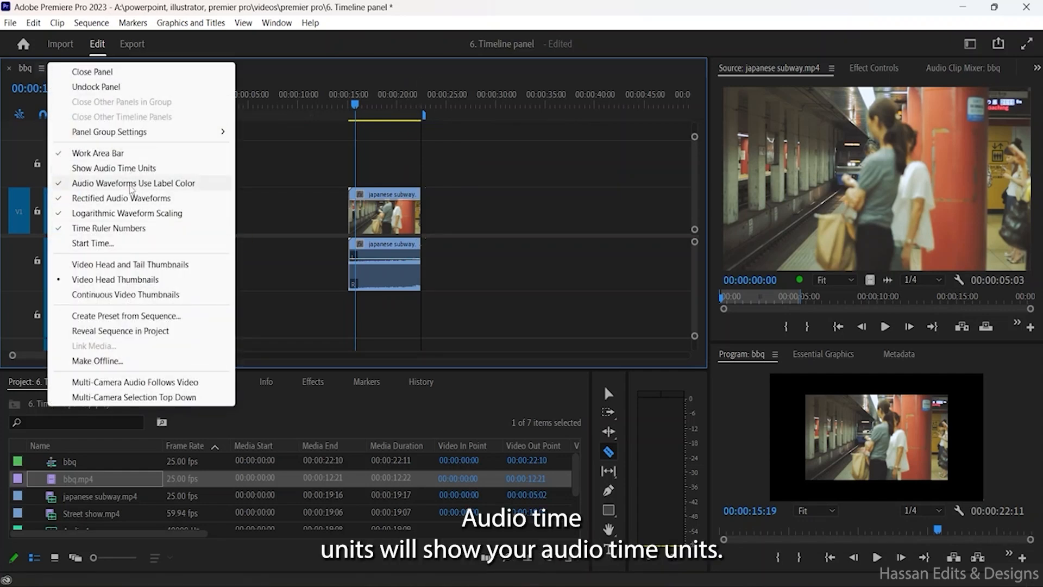
click(122, 247)
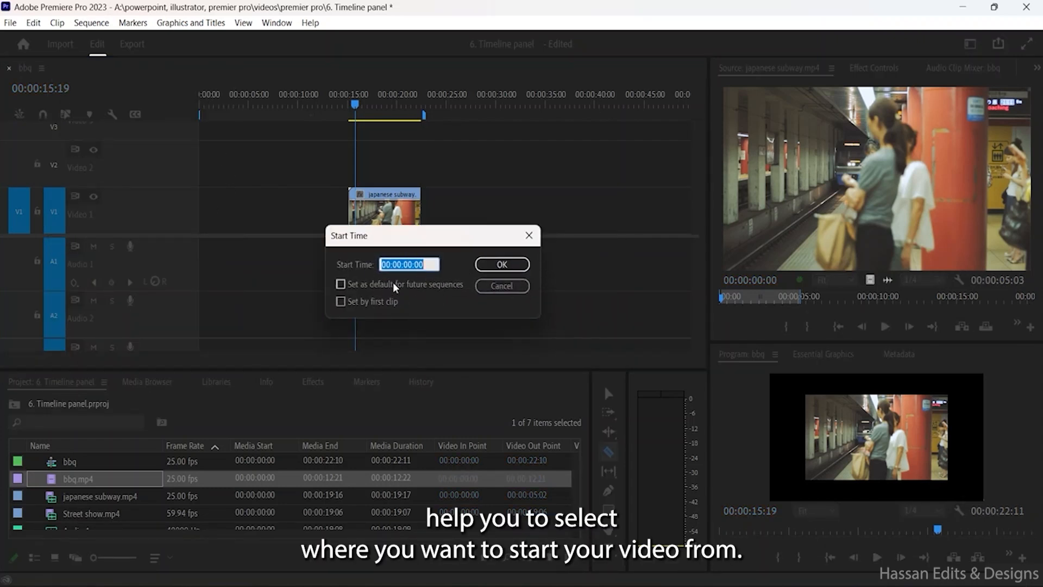
click(507, 288)
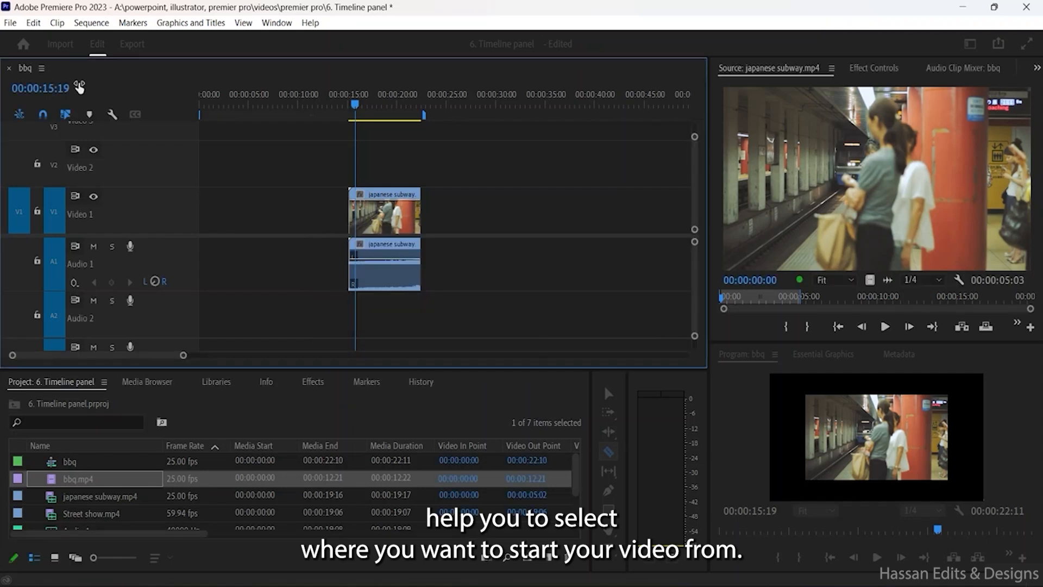
Step: Show Video Head and Tail Thumbnails on the timeline clips and move the playhead to 00:00:19:06
click(42, 68)
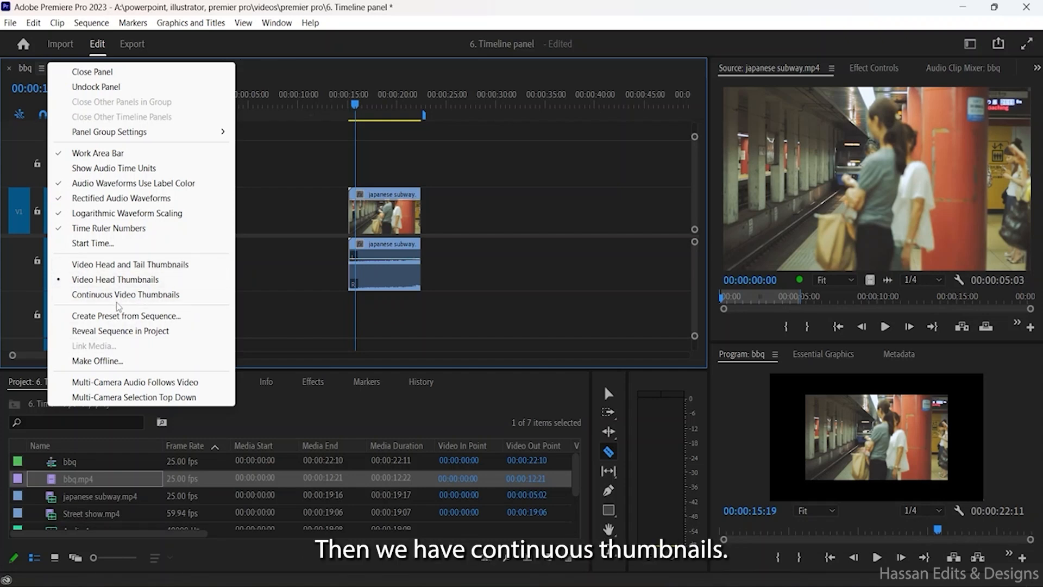
click(105, 266)
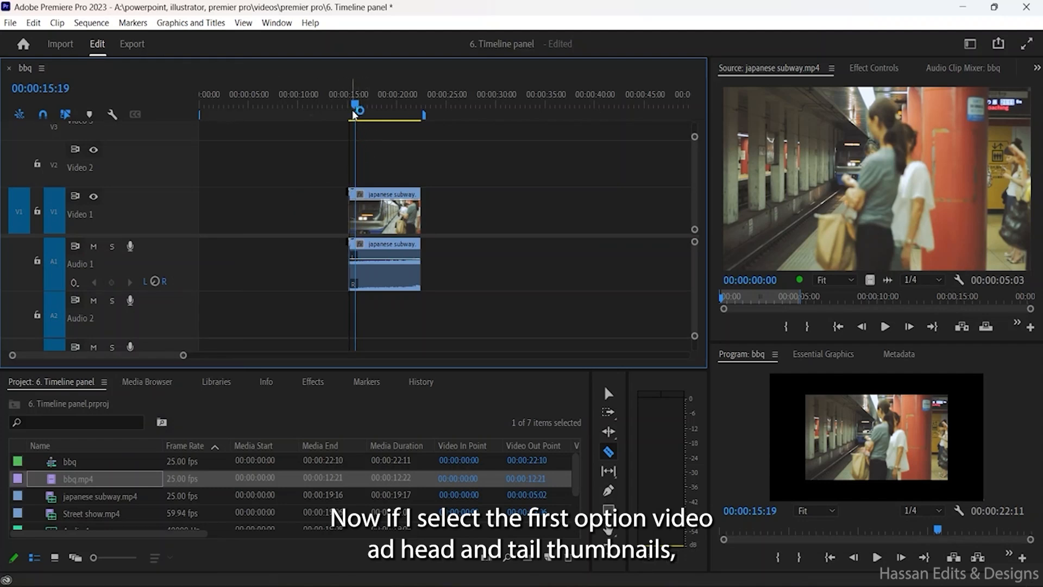
click(380, 119)
click(387, 120)
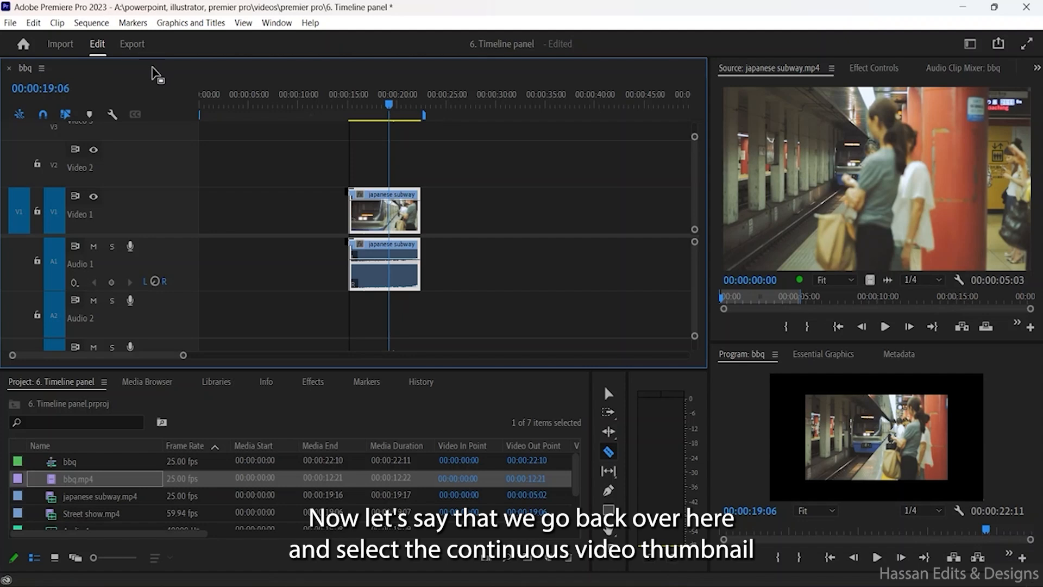
Step: Switch the timeline clips to Continuous Video Thumbnails and move the playhead to 00:00:20:21
click(43, 69)
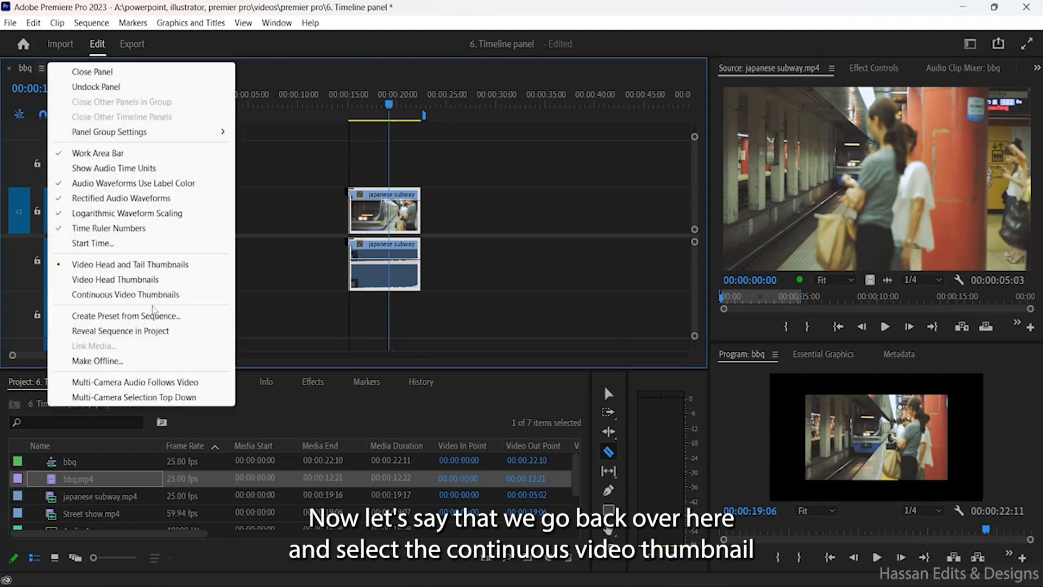
click(125, 294)
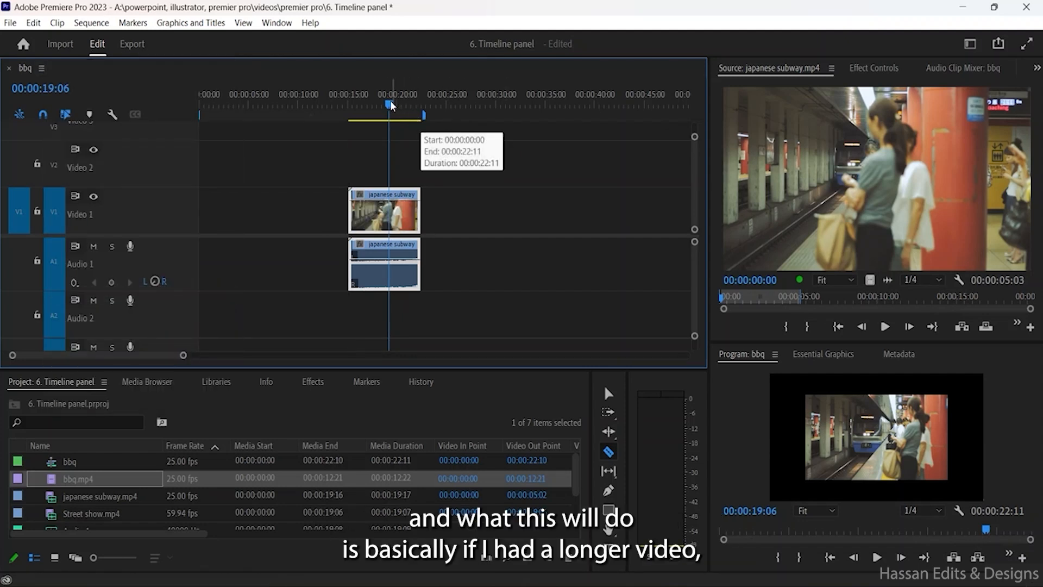
drag(413, 105, 380, 106)
click(405, 105)
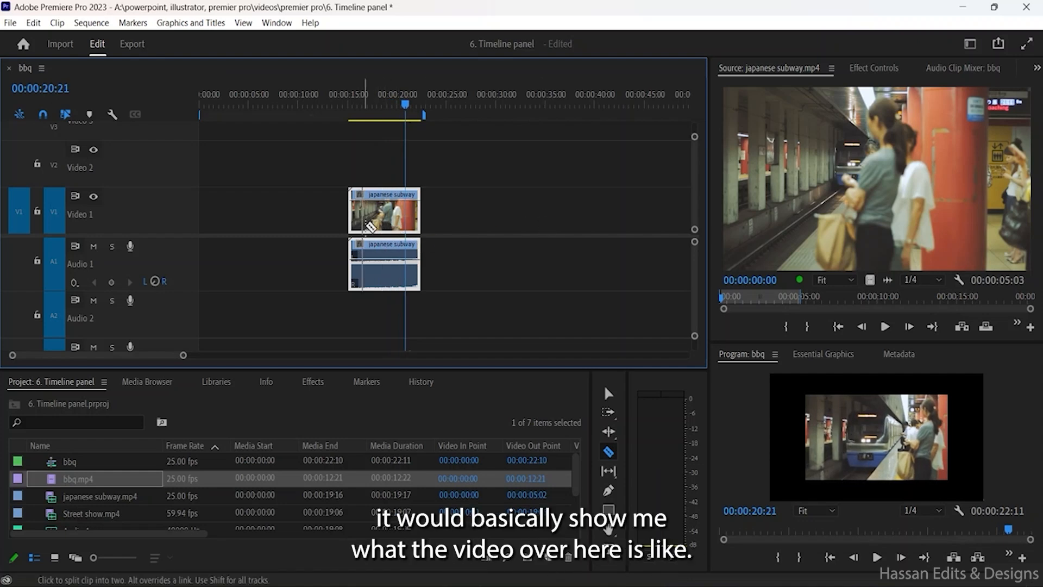
Step: Move the japanese subway clip to the start of the sequence with the Selection tool and place the playhead at 00:00:00:12
click(608, 393)
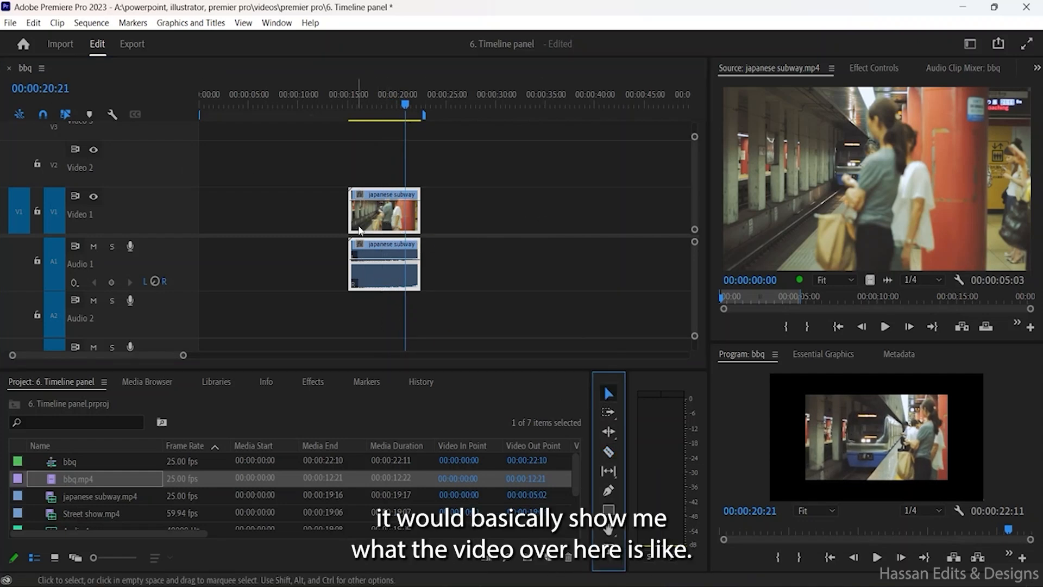
drag(383, 217, 231, 224)
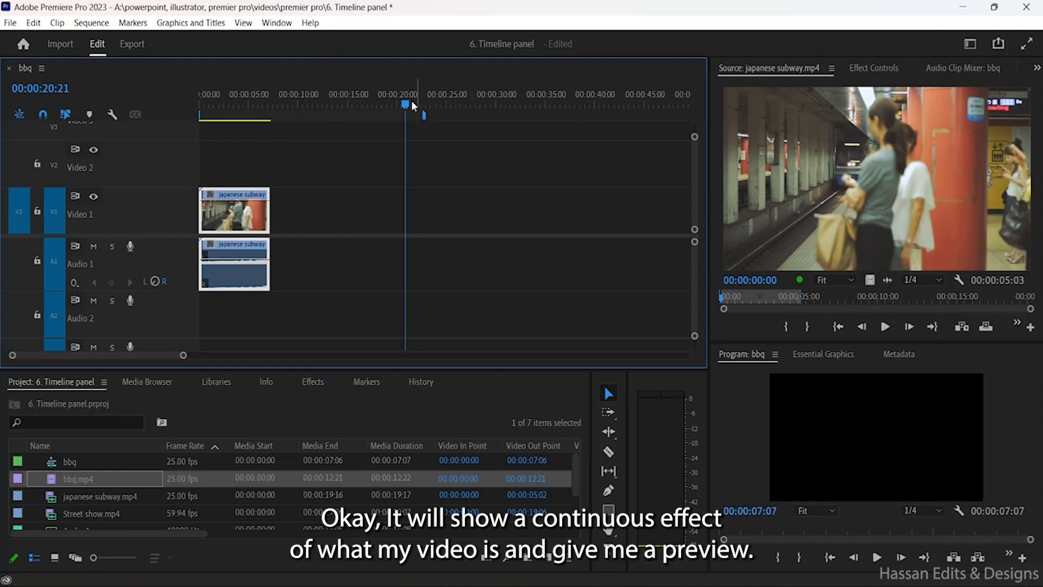
drag(406, 106, 203, 126)
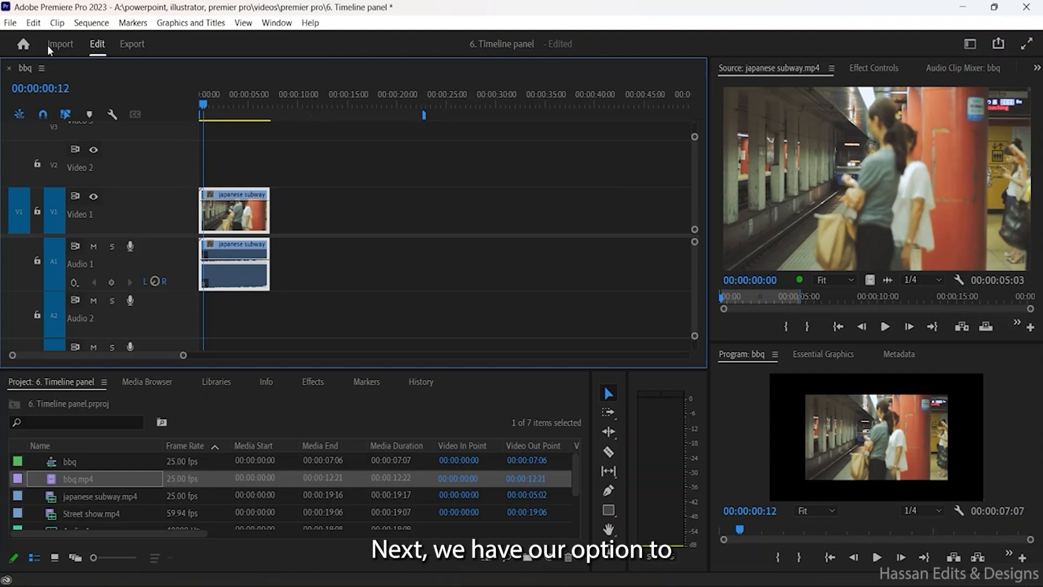
Step: Set the timeline clips to Video Head and Tail Thumbnails and reveal the bbq sequence in the project
click(41, 68)
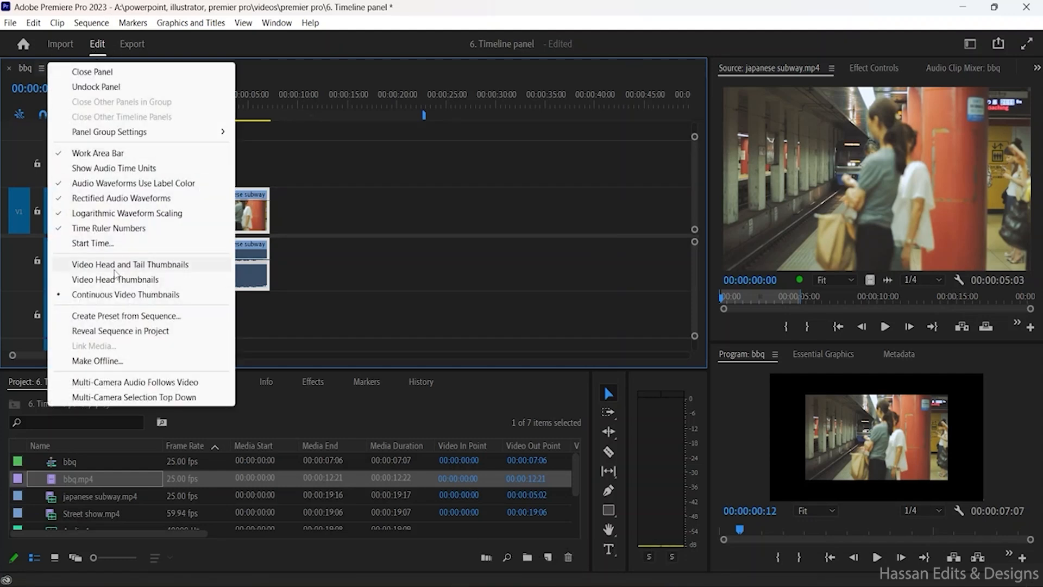
click(114, 269)
click(41, 68)
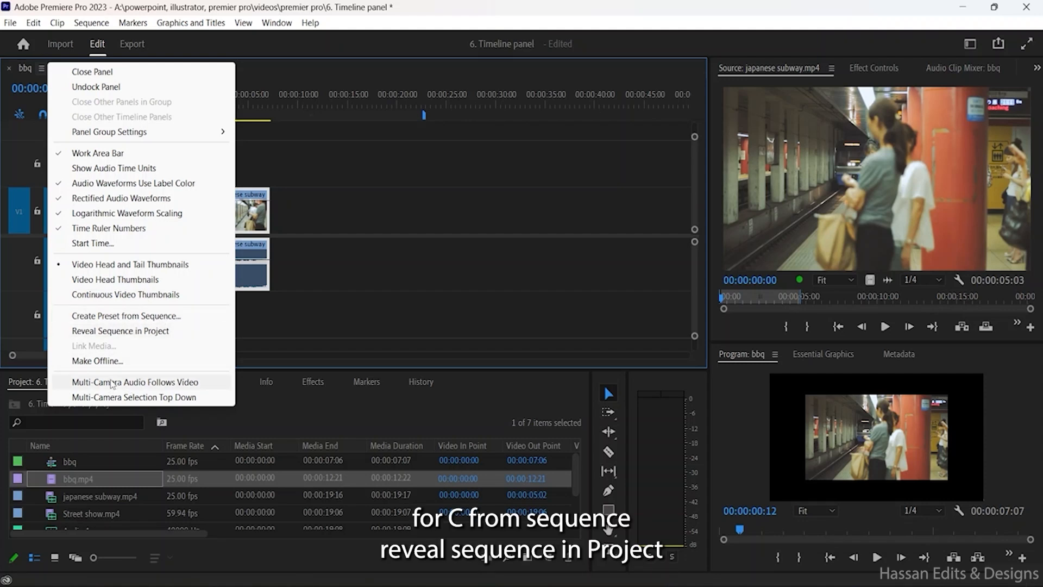
click(122, 331)
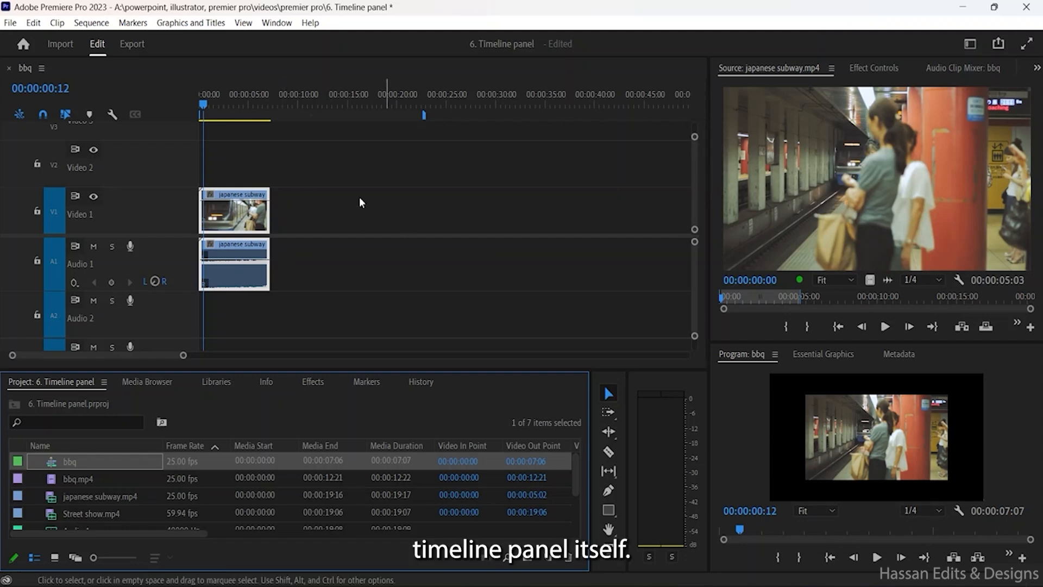
click(42, 68)
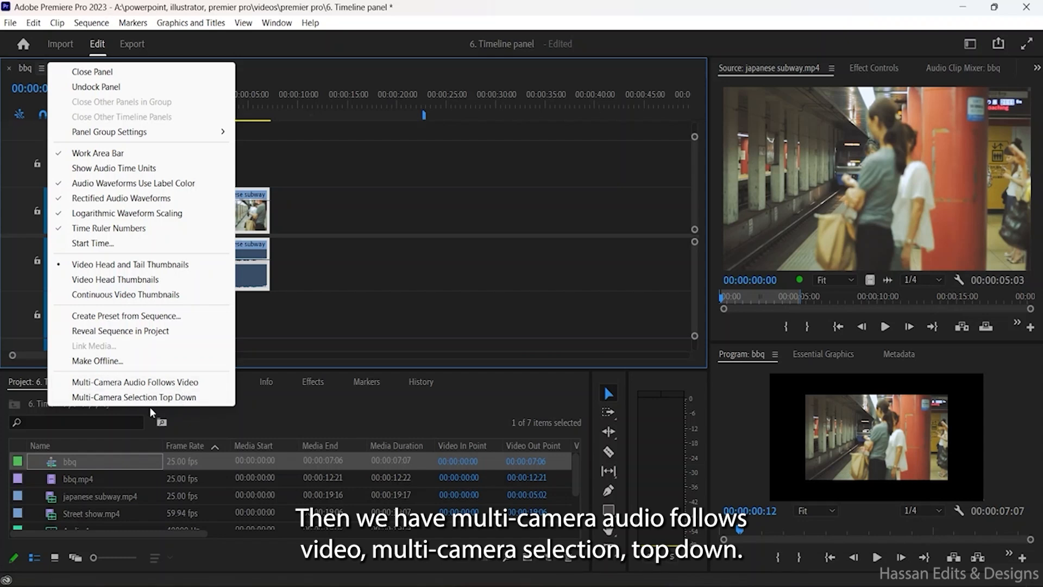
click(442, 208)
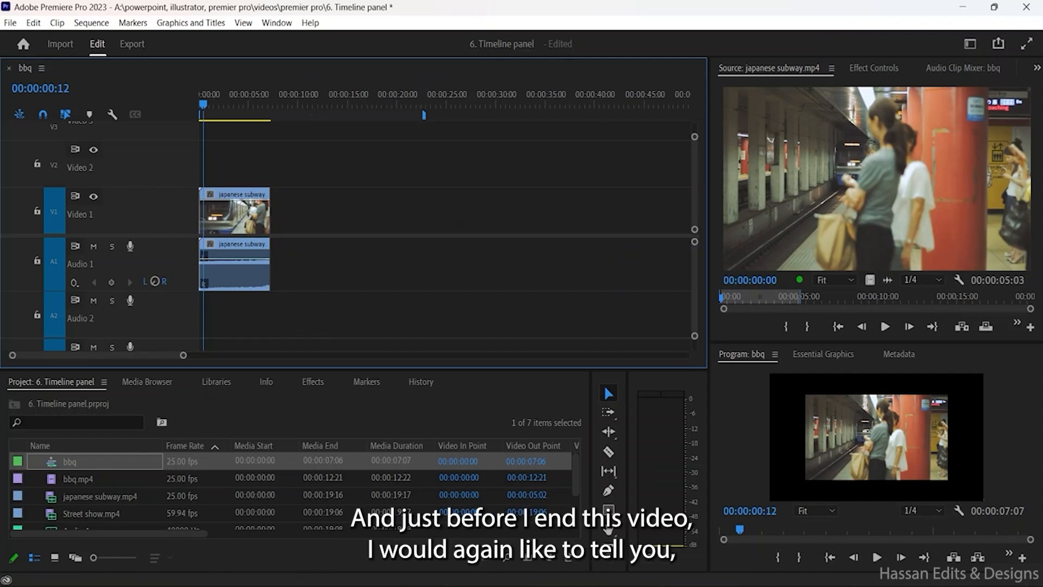
Step: Open the keyboard shortcuts settings and reposition the window so the whole key layout and command list can be read
click(33, 23)
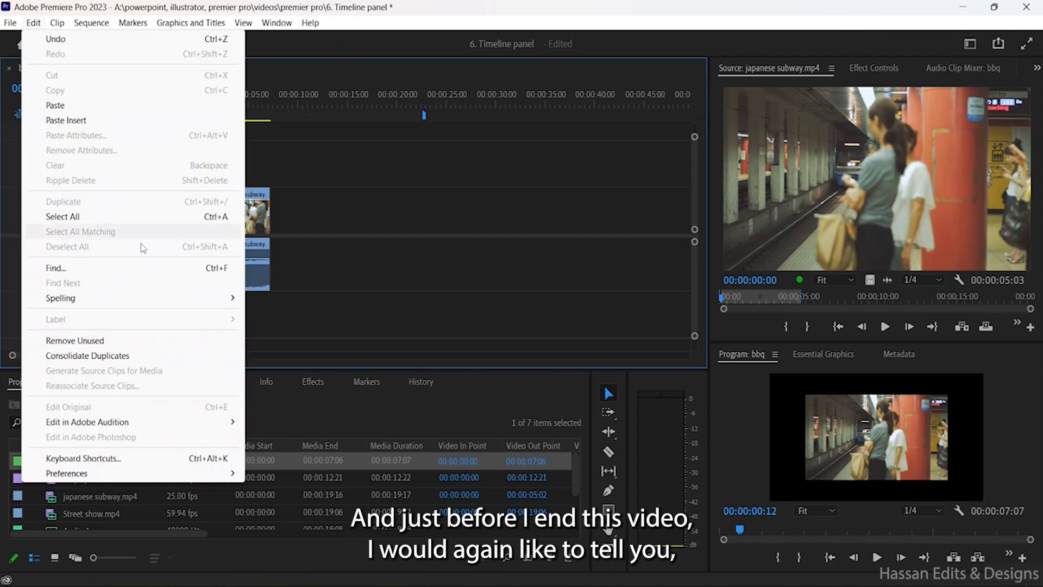
click(116, 458)
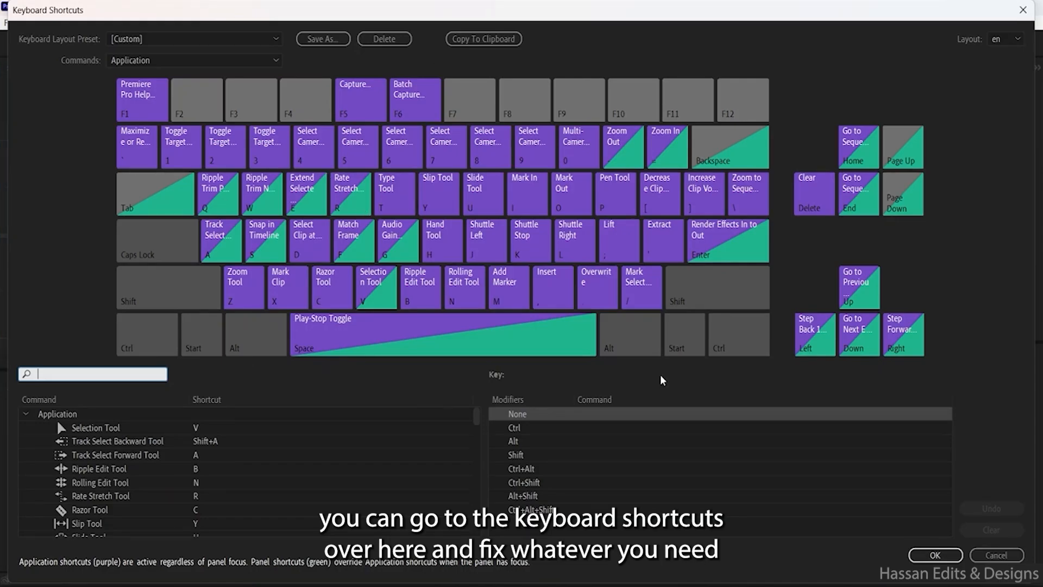
drag(675, 13, 824, 232)
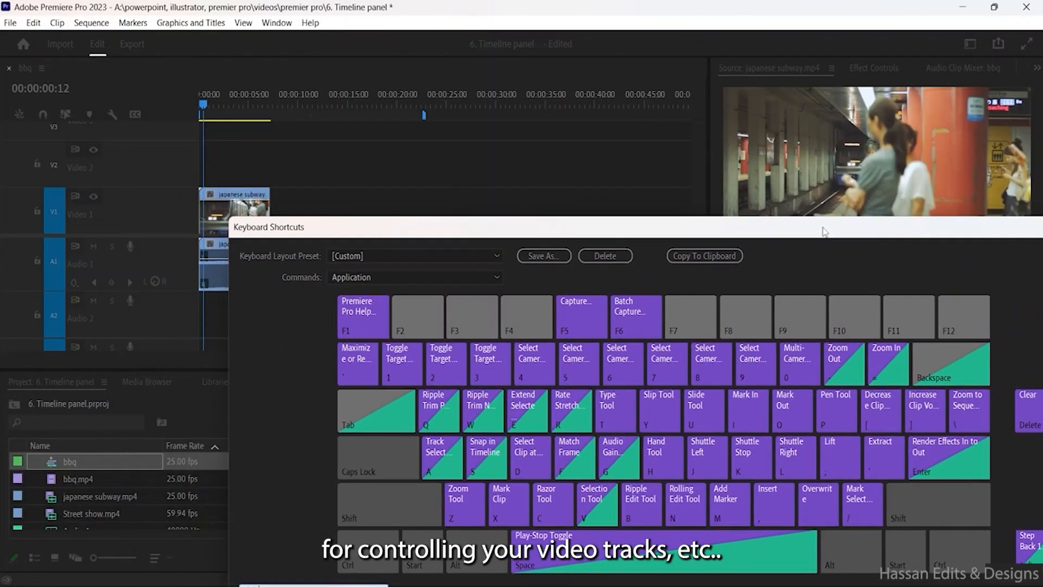
drag(480, 234, 402, 53)
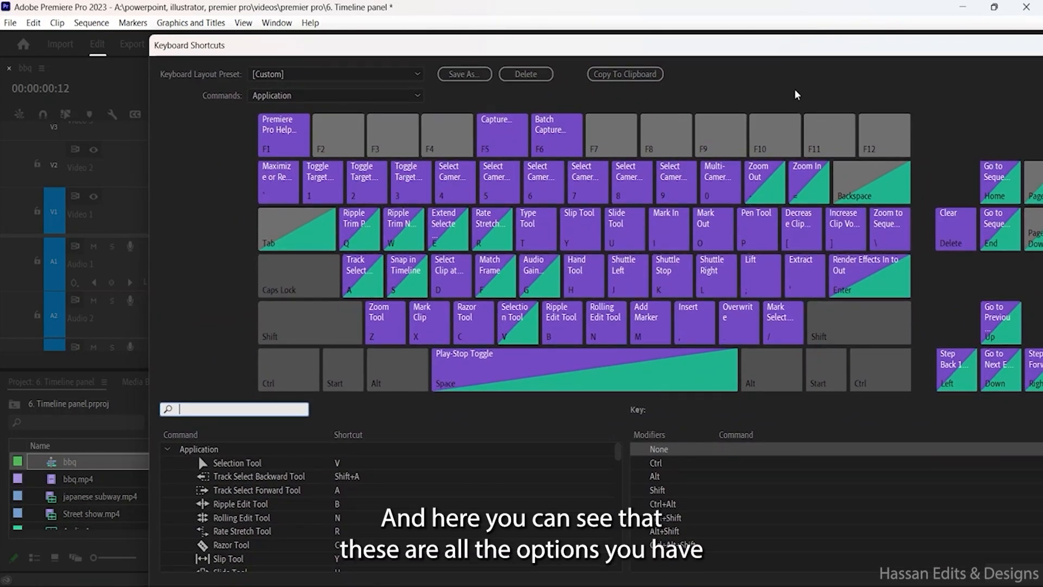
drag(749, 48, 611, 40)
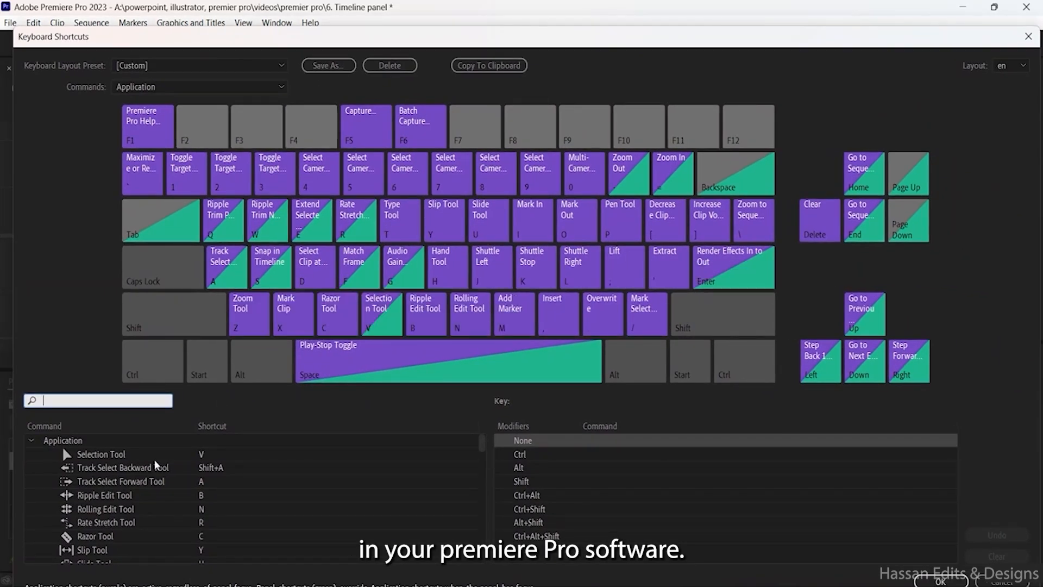
Step: Look through the Application commands and their shortcuts, and select the Ctrl, Shift and Ctrl+Shift entries among the key modifiers
scroll(170, 480, down, 6)
scroll(173, 483, up, 1)
scroll(172, 484, up, 4)
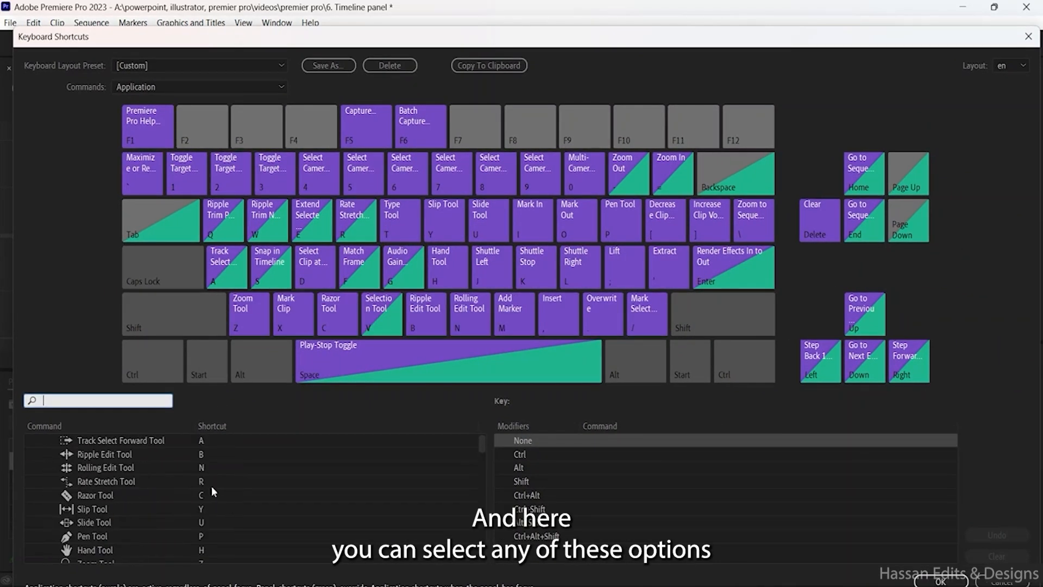
scroll(213, 480, up, 1)
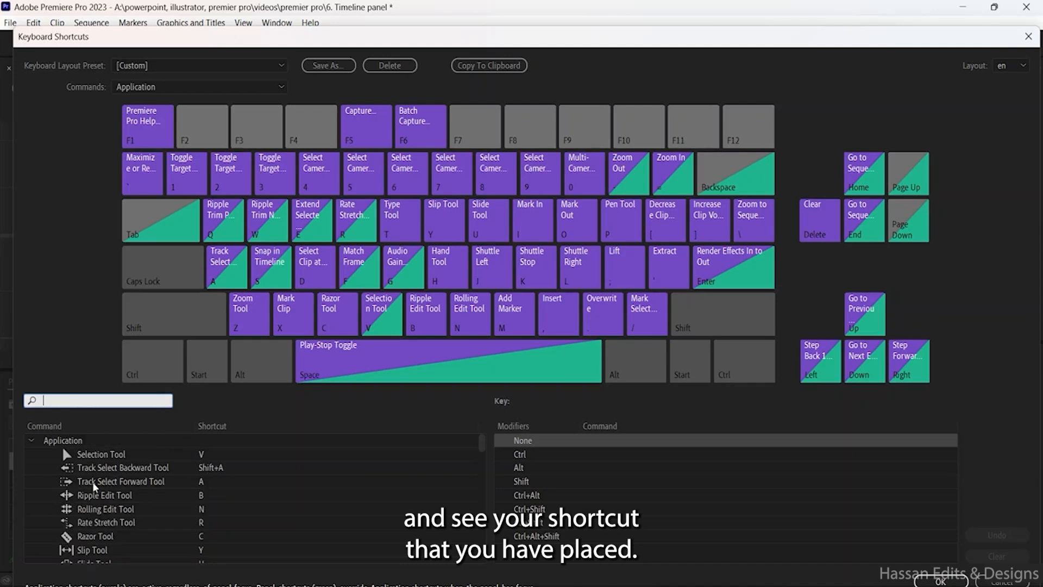
scroll(188, 472, down, 1)
scroll(190, 479, down, 2)
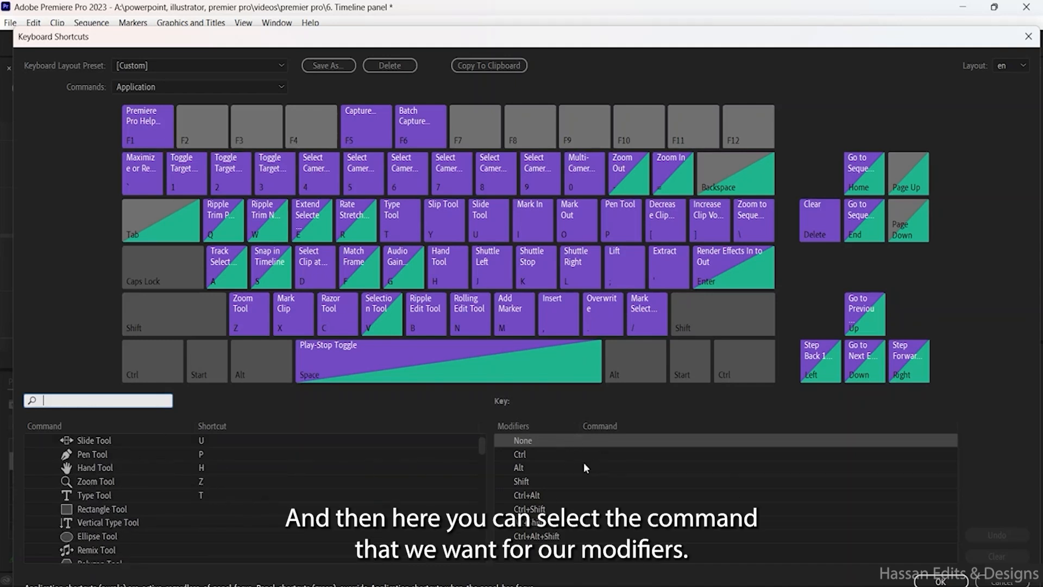
click(607, 456)
click(587, 484)
click(605, 510)
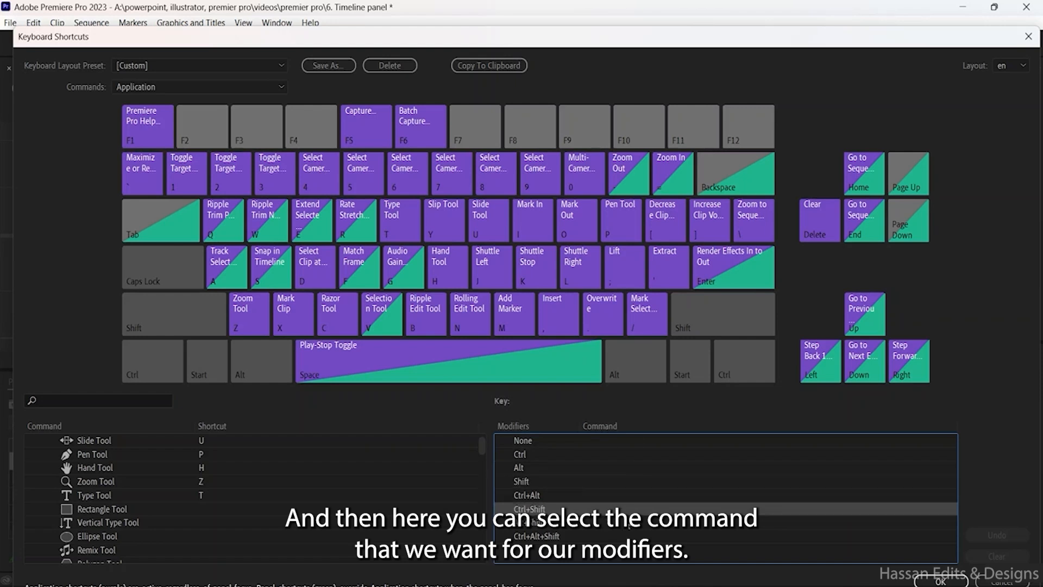
scroll(319, 489, up, 3)
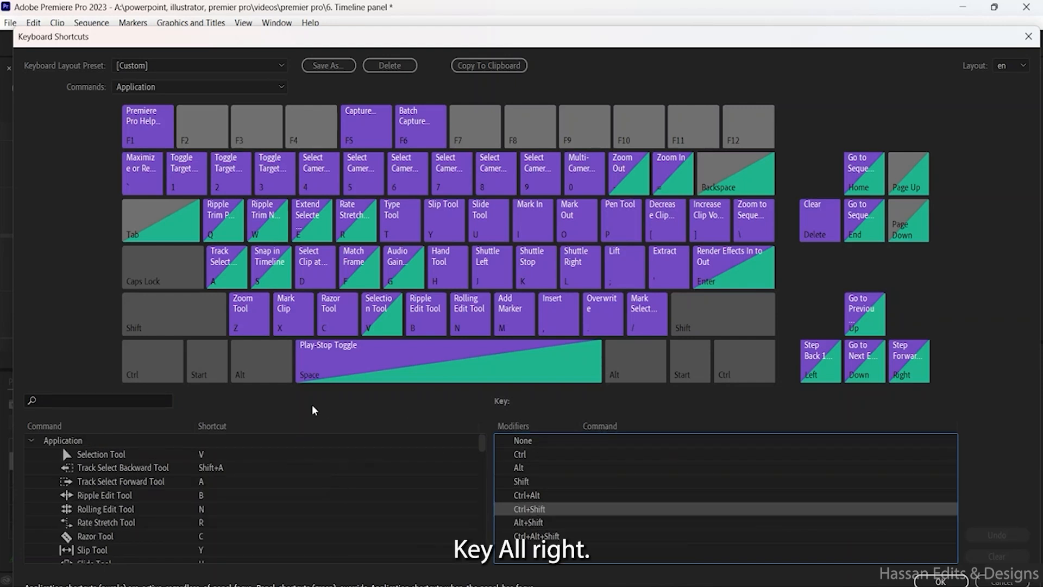